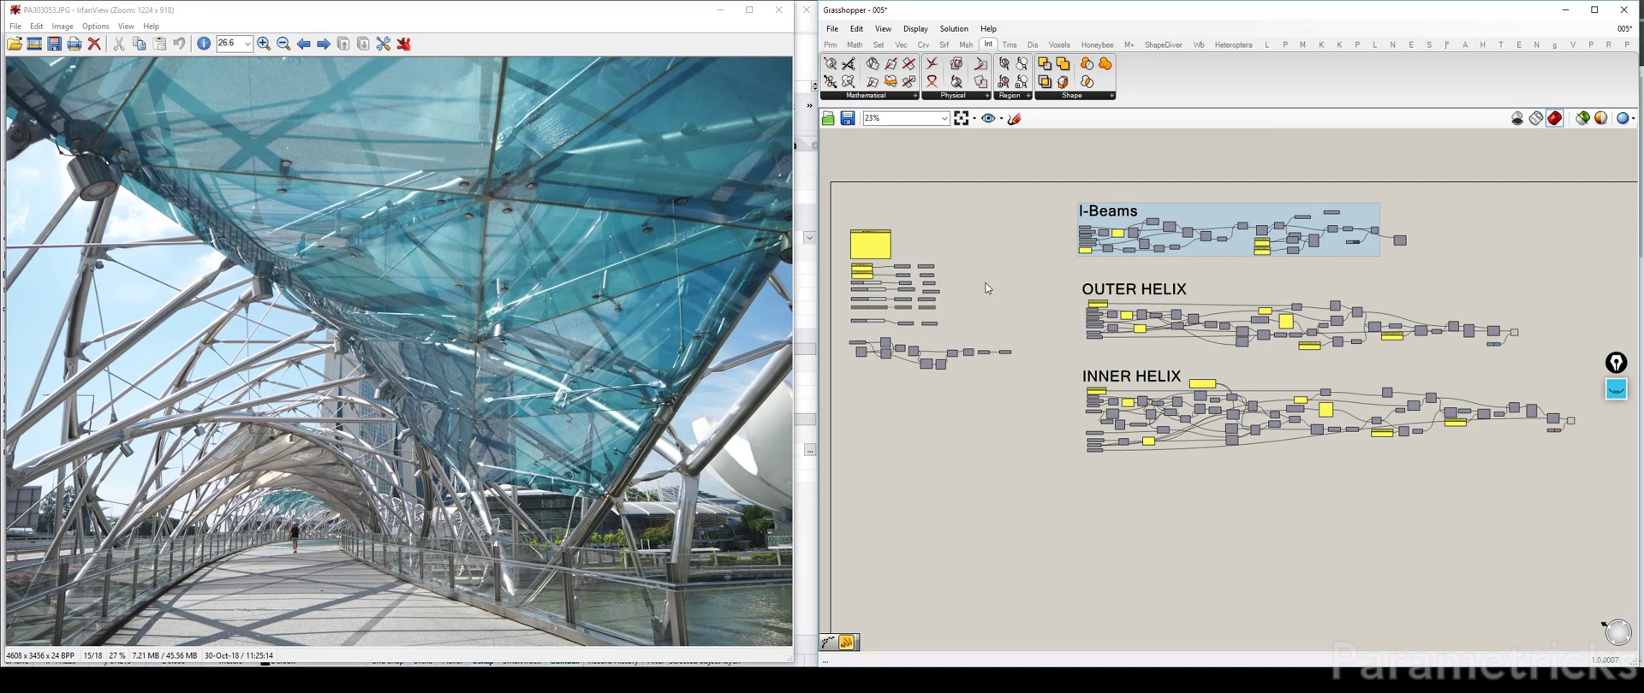
Group the unlabelled input components beside the I-Beams section and colour the group light orange with hue 37°.
{"action": "right_click", "coordinate": [1008, 261]}
{"action": "right_click_drag", "start_coordinate": [987, 242], "coordinate": [988, 211]}
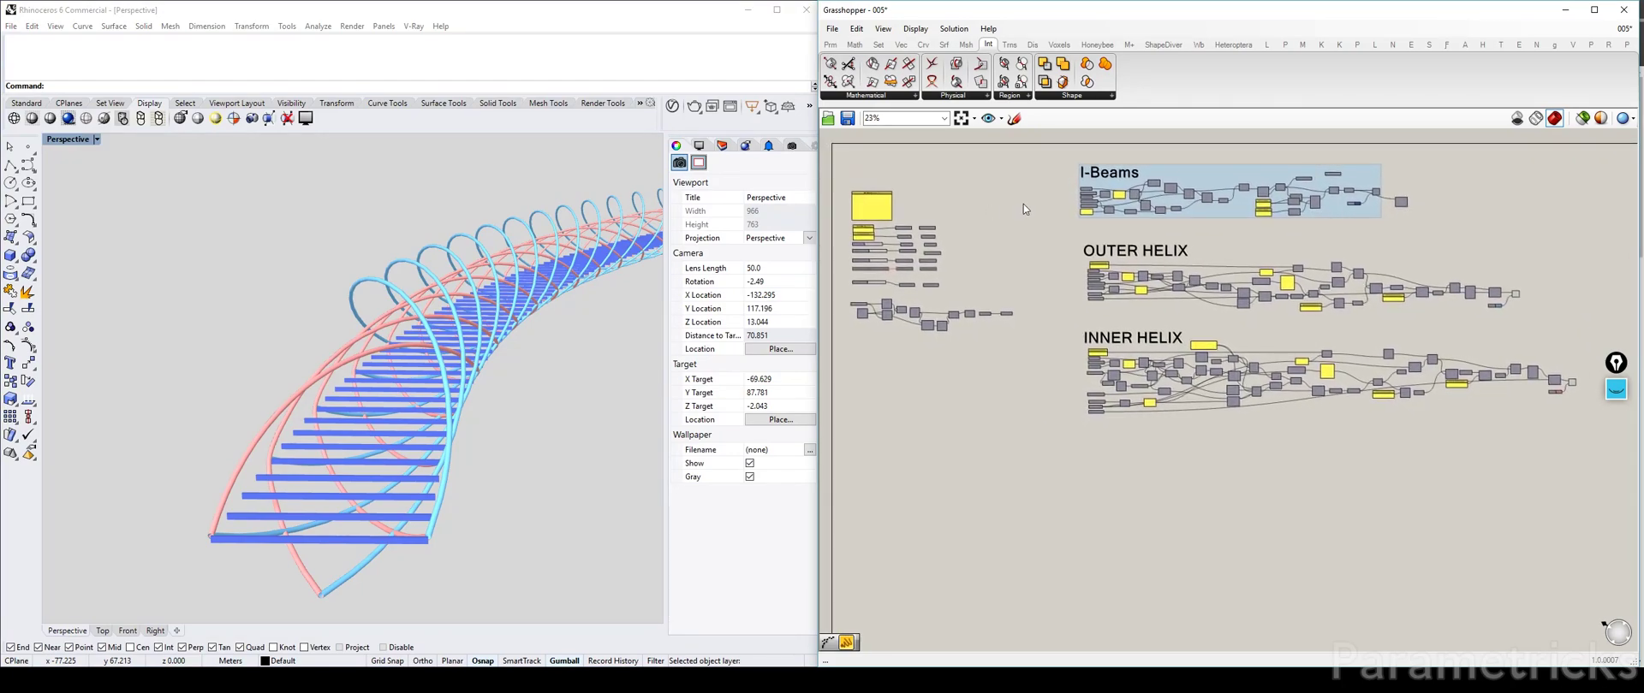
{"action": "right_click_drag", "start_coordinate": [1063, 188], "coordinate": [1065, 212]}
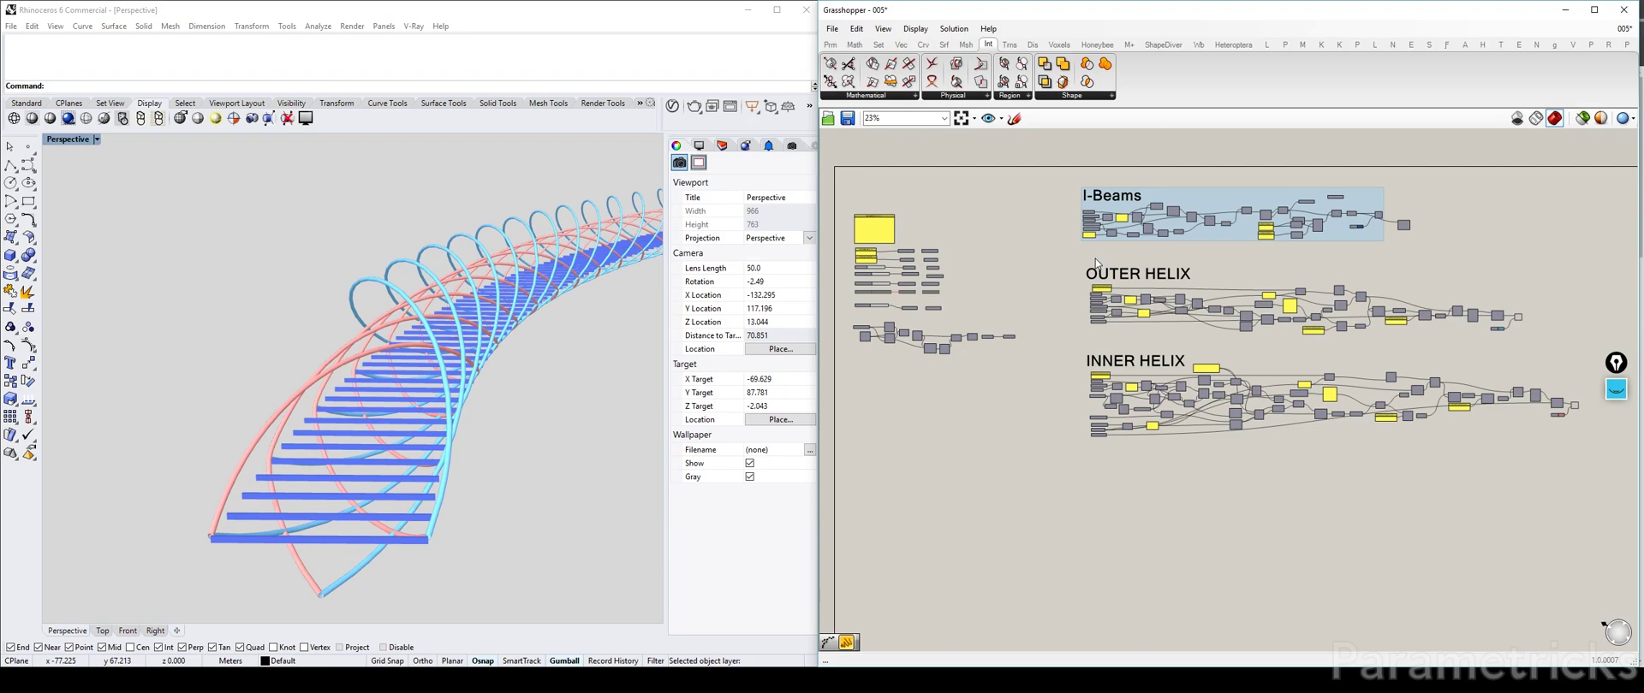
{"action": "left_click_drag", "start_coordinate": [849, 179], "coordinate": [1044, 387]}
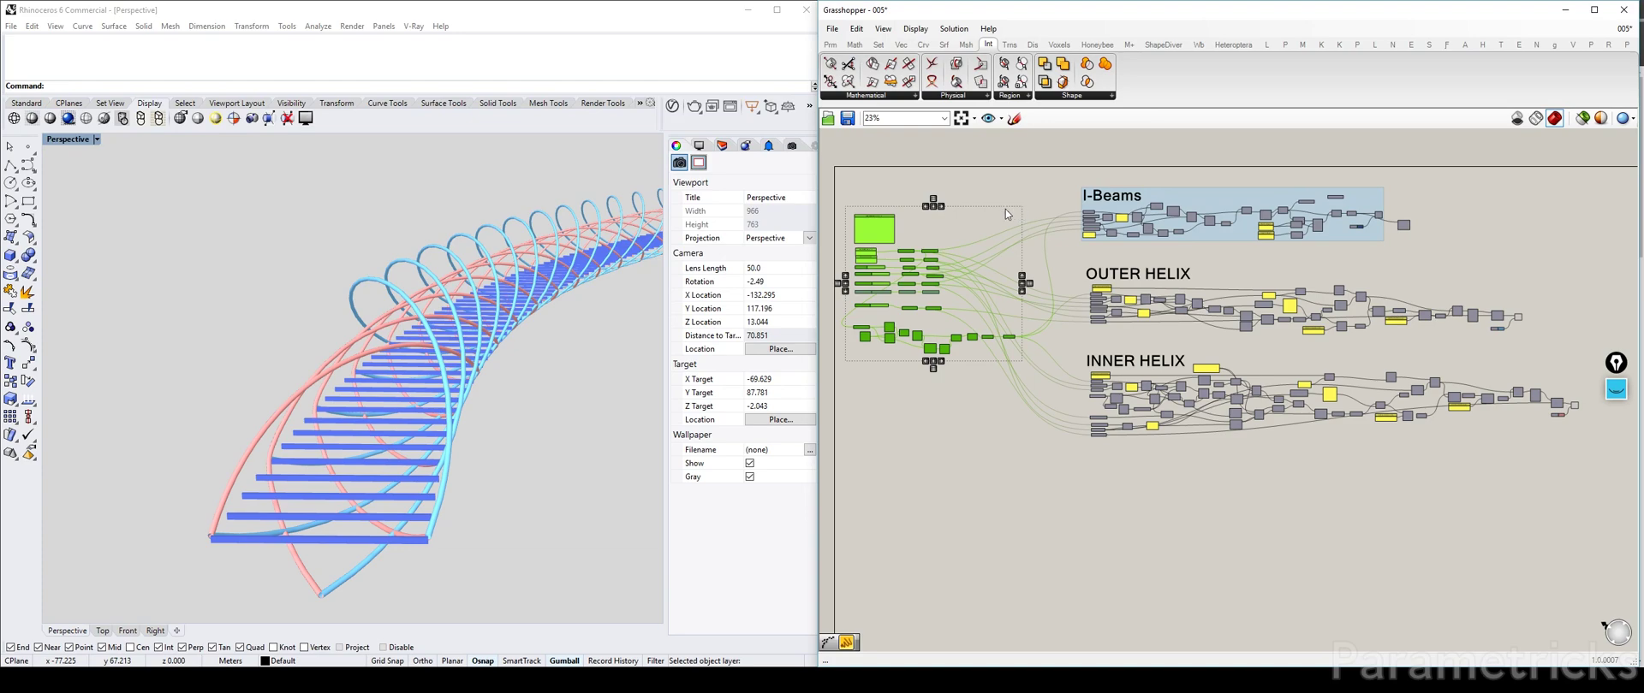
{"action": "key", "text": "ctrl+g"}
{"action": "left_click", "coordinate": [1025, 199]}
{"action": "right_click", "coordinate": [998, 224]}
{"action": "mouse_move", "coordinate": [1061, 363]}
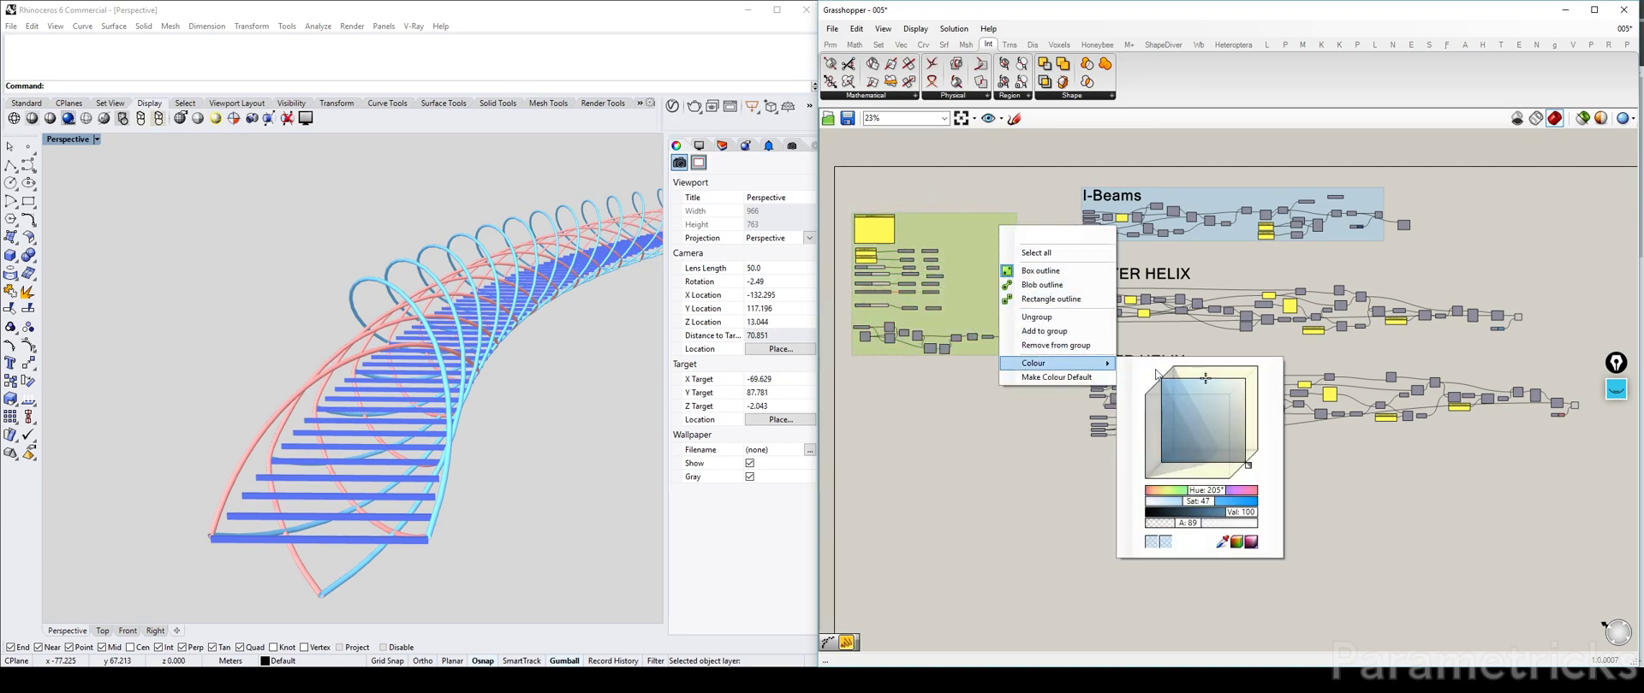
{"action": "left_click_drag", "start_coordinate": [1211, 497], "coordinate": [1173, 495]}
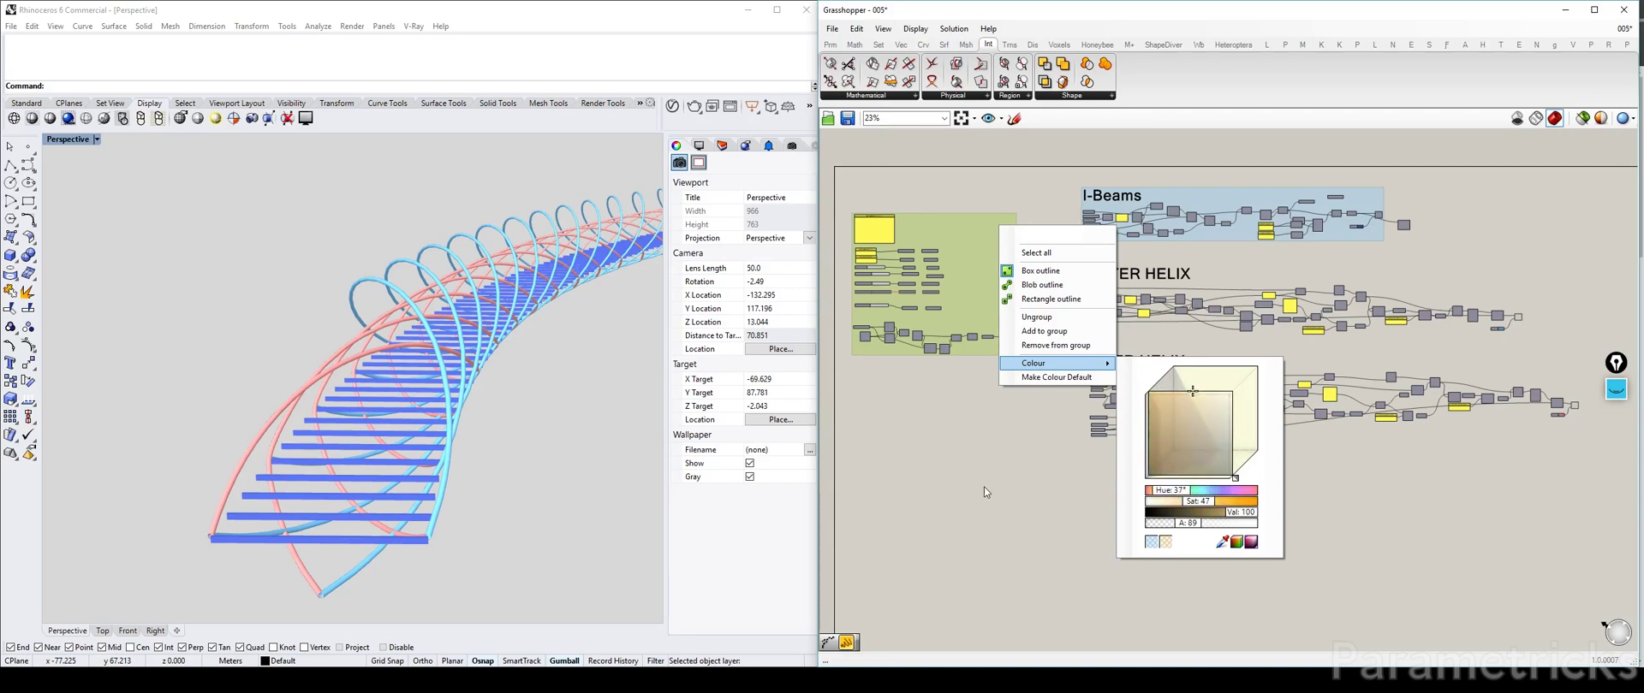
{"action": "left_click", "coordinate": [1014, 422]}
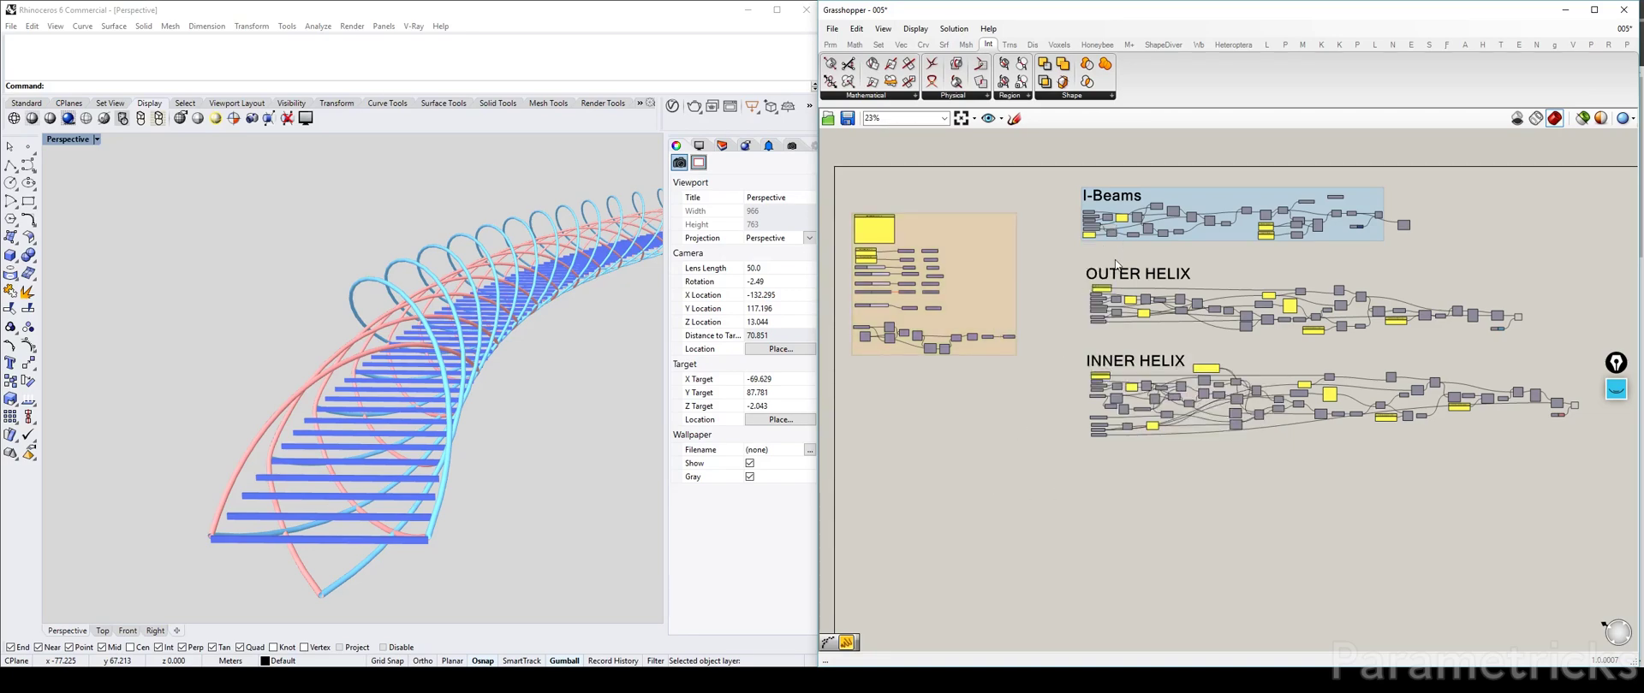
Examine the I-Beams, OUTER HELIX and INNER HELIX sections of the definition from start to end.
{"action": "right_click_drag", "start_coordinate": [1152, 263], "coordinate": [1068, 259]}
{"action": "left_click_drag", "start_coordinate": [1137, 225], "coordinate": [1142, 222]}
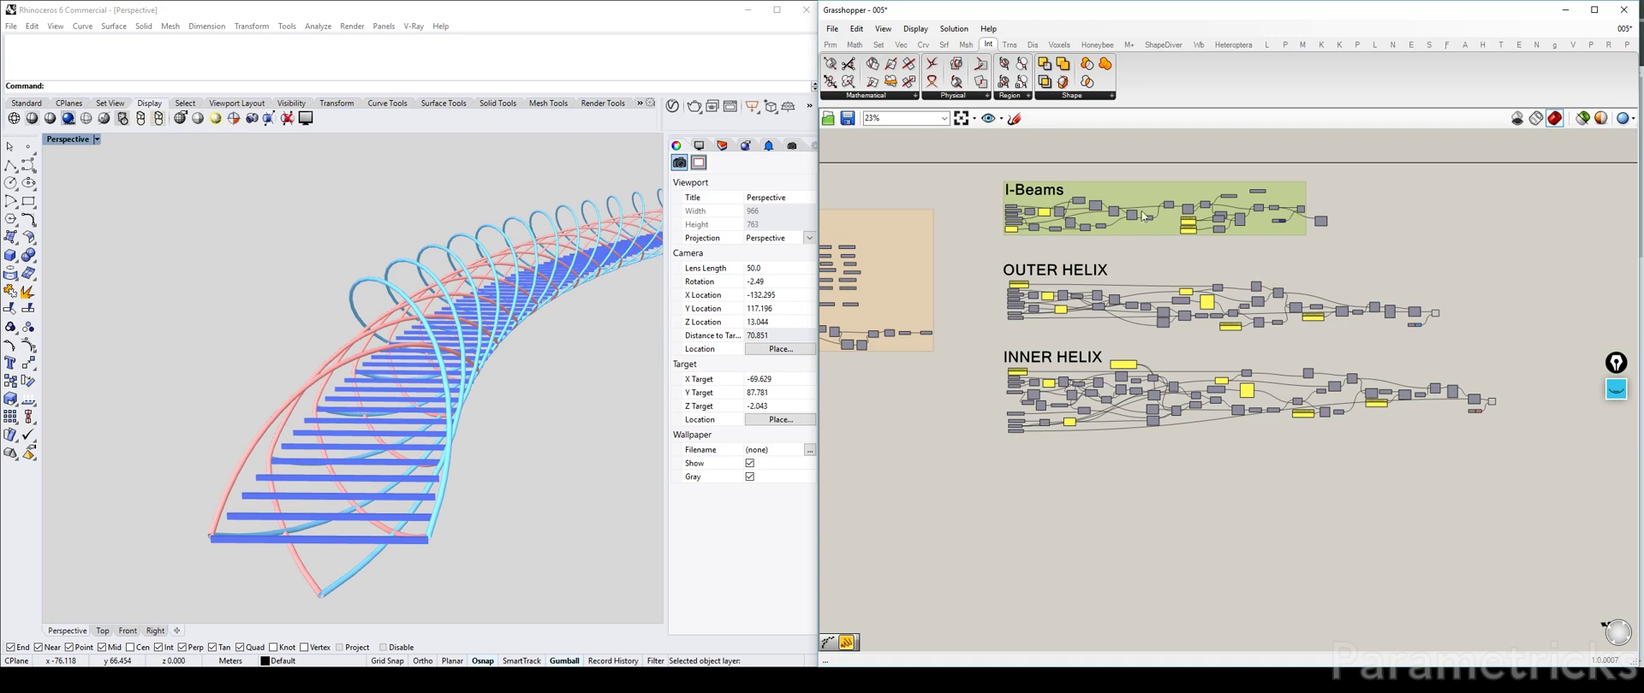
{"action": "left_click_drag", "start_coordinate": [972, 161], "coordinate": [1396, 257]}
{"action": "left_click", "coordinate": [1319, 197]}
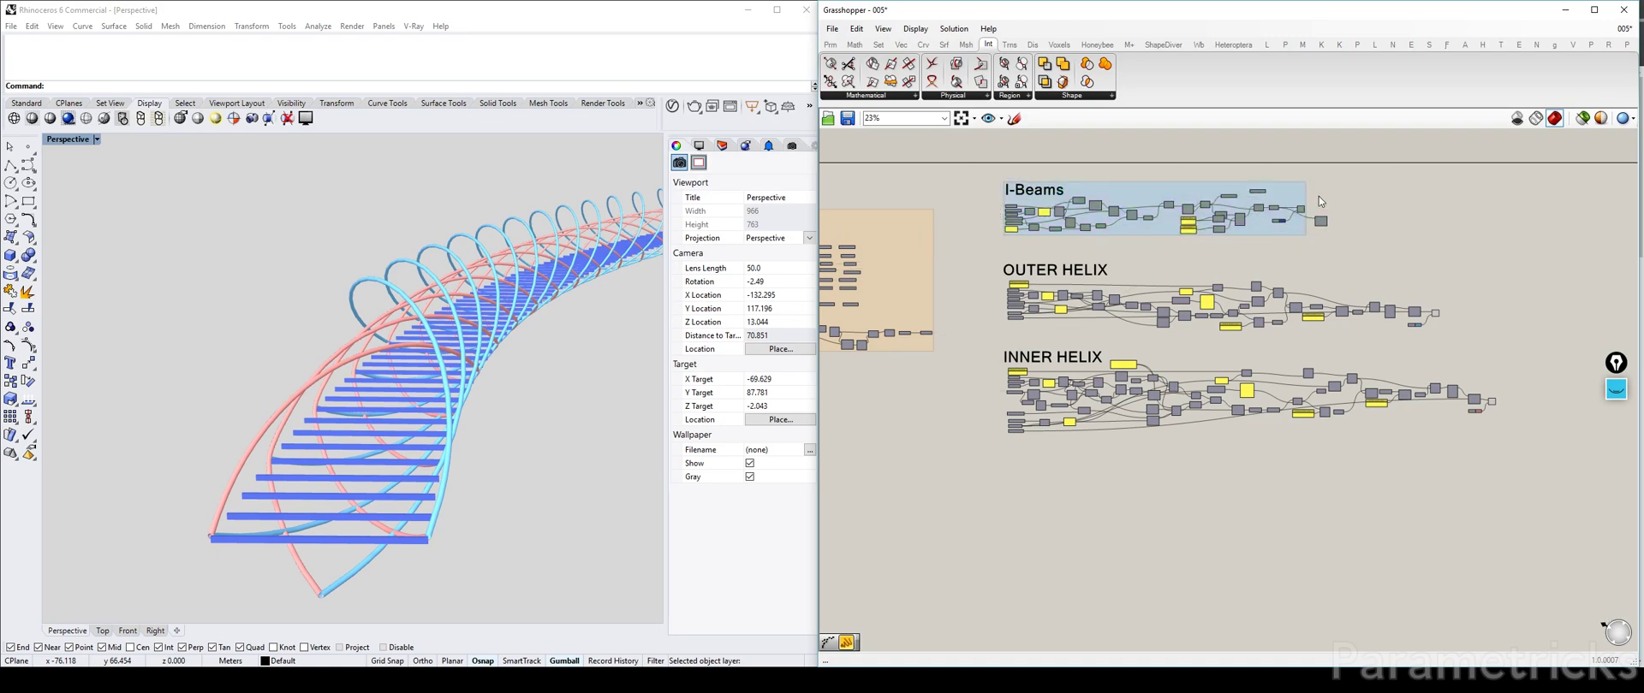
{"action": "left_click", "coordinate": [1256, 191]}
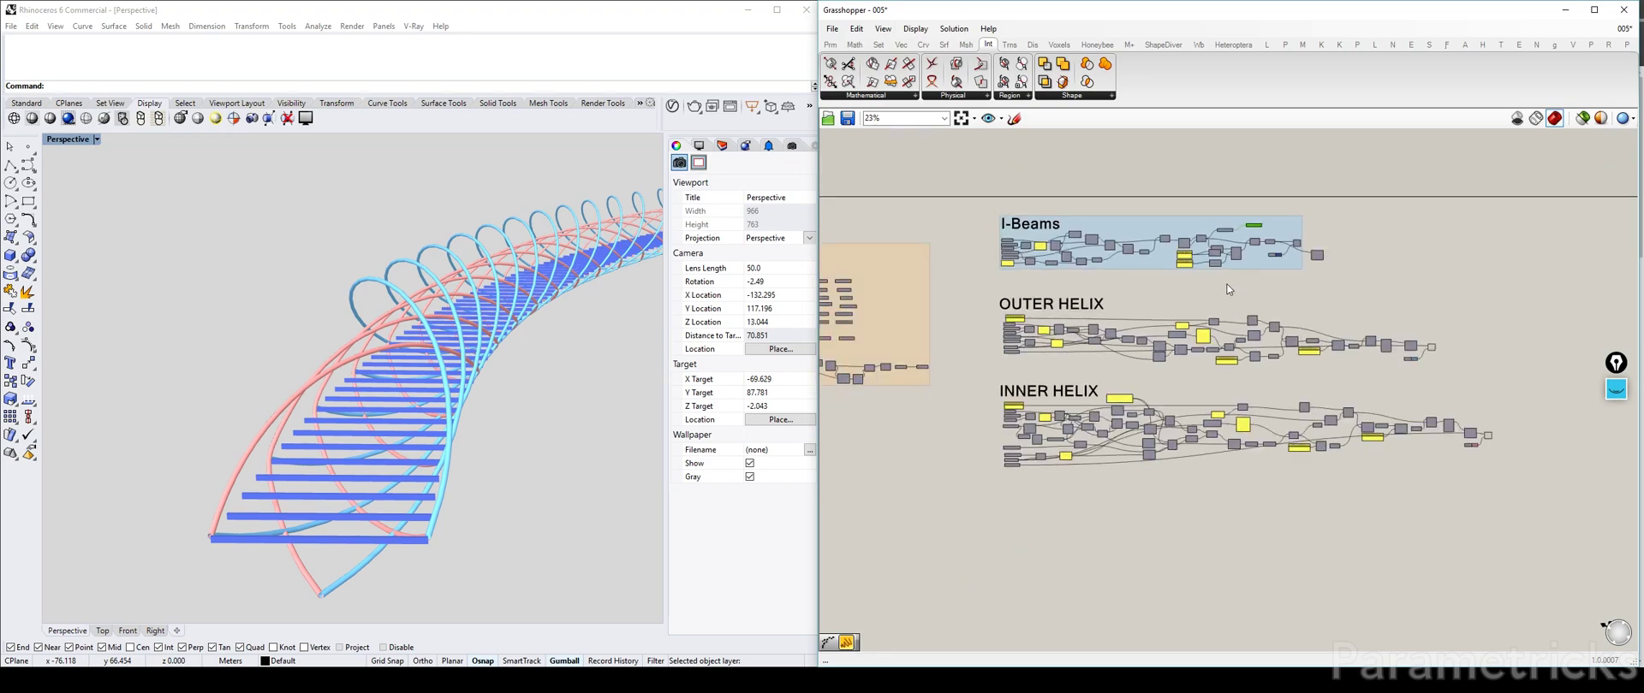
{"action": "left_click_drag", "start_coordinate": [969, 288], "coordinate": [1460, 383]}
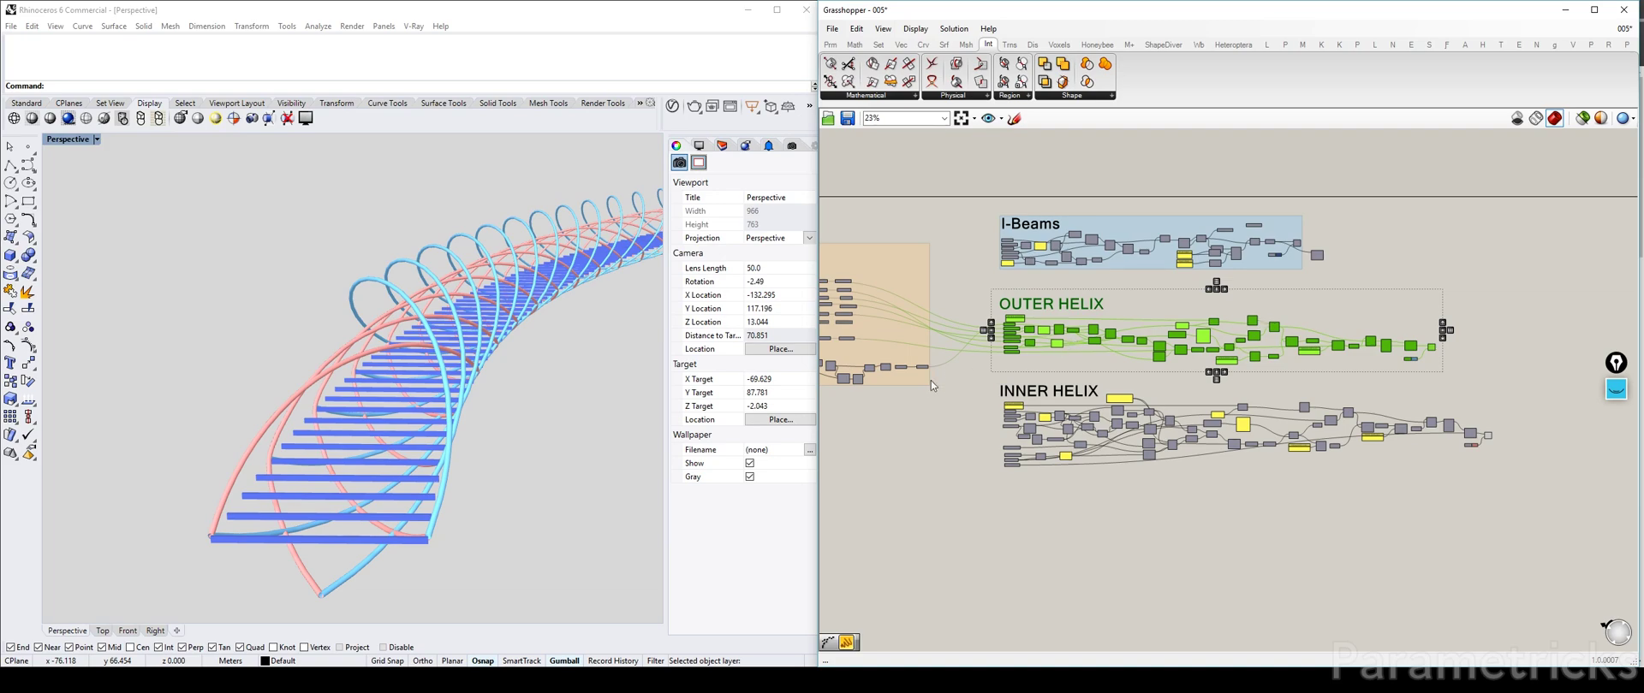
{"action": "left_click_drag", "start_coordinate": [980, 369], "coordinate": [1520, 495]}
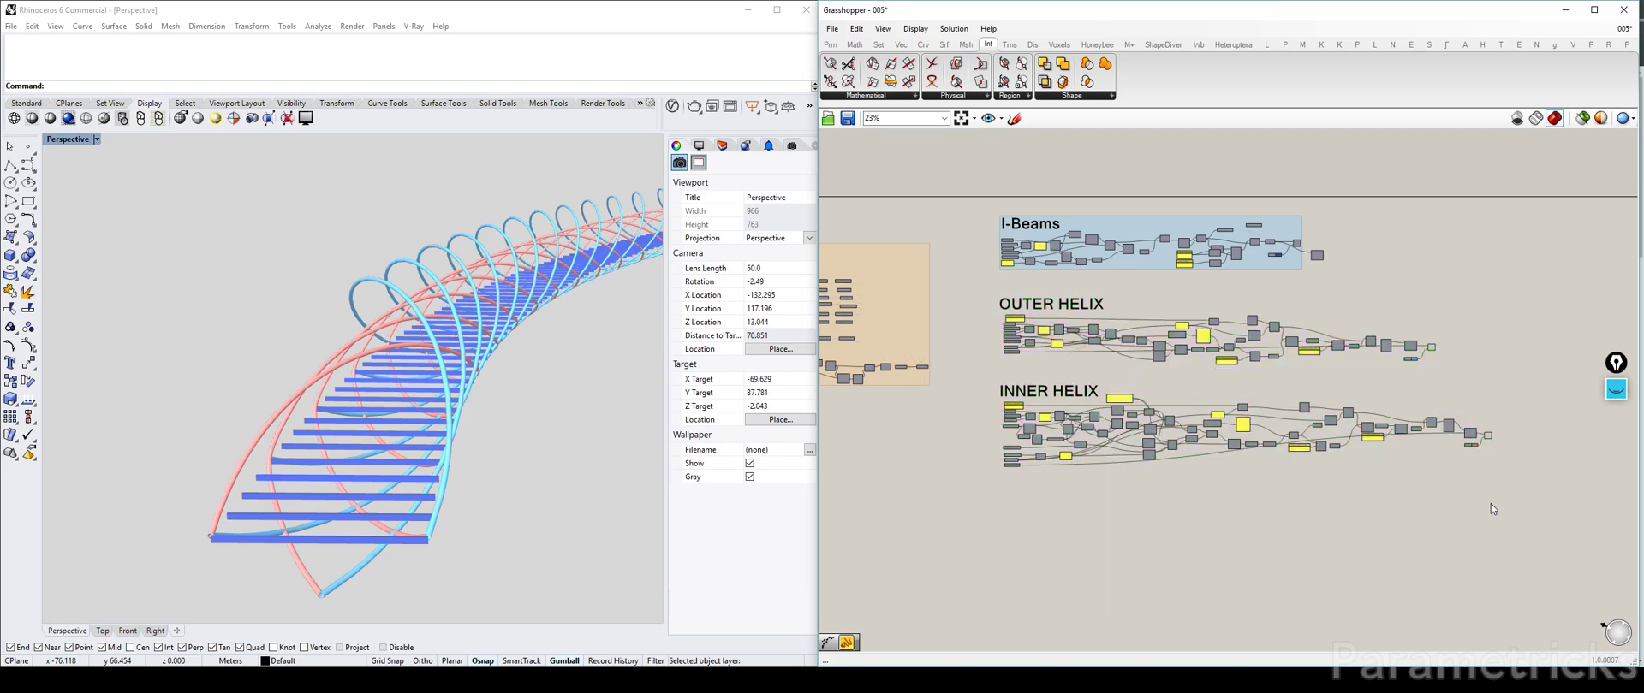
{"action": "right_click_drag", "start_coordinate": [1456, 442], "coordinate": [1142, 399]}
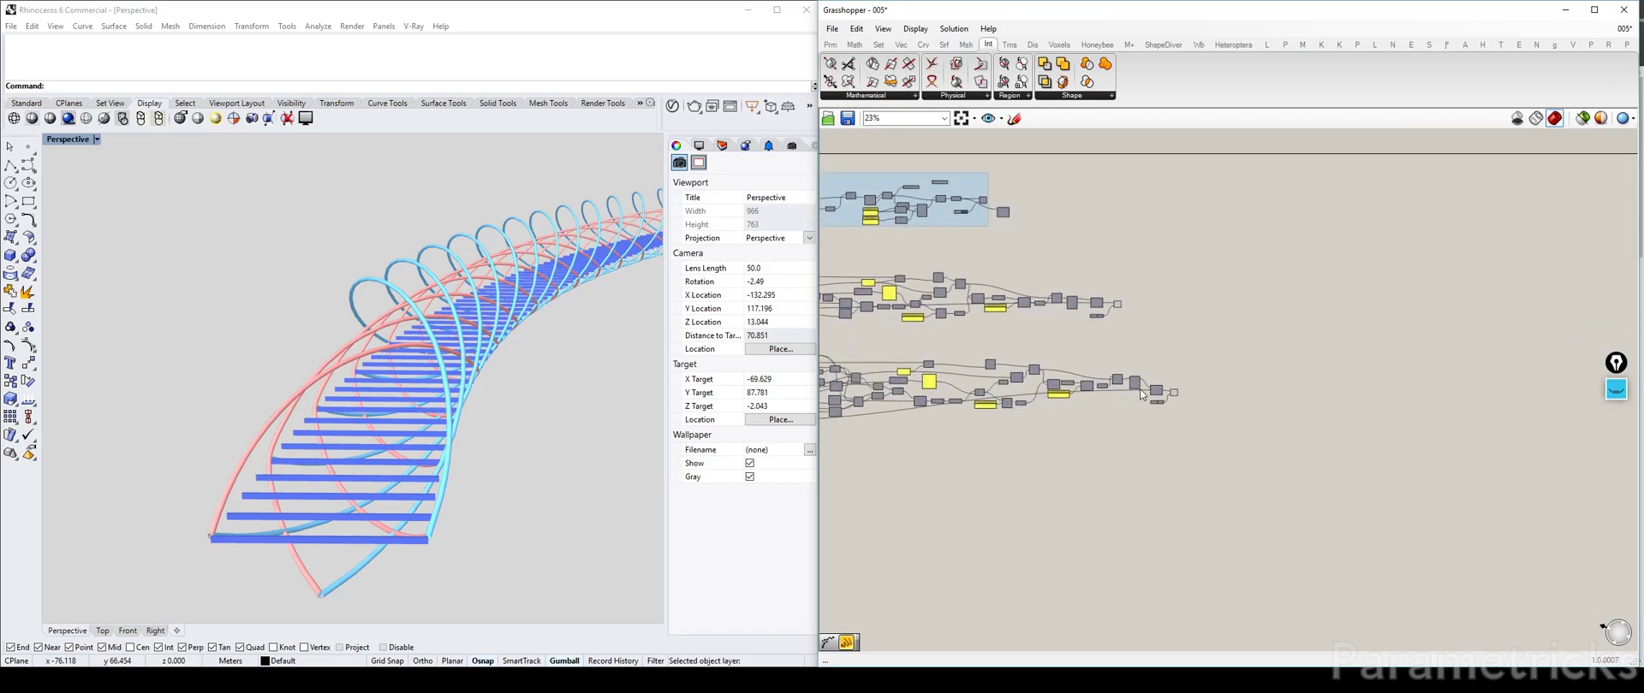
{"action": "right_click_drag", "start_coordinate": [1038, 396], "coordinate": [1232, 380]}
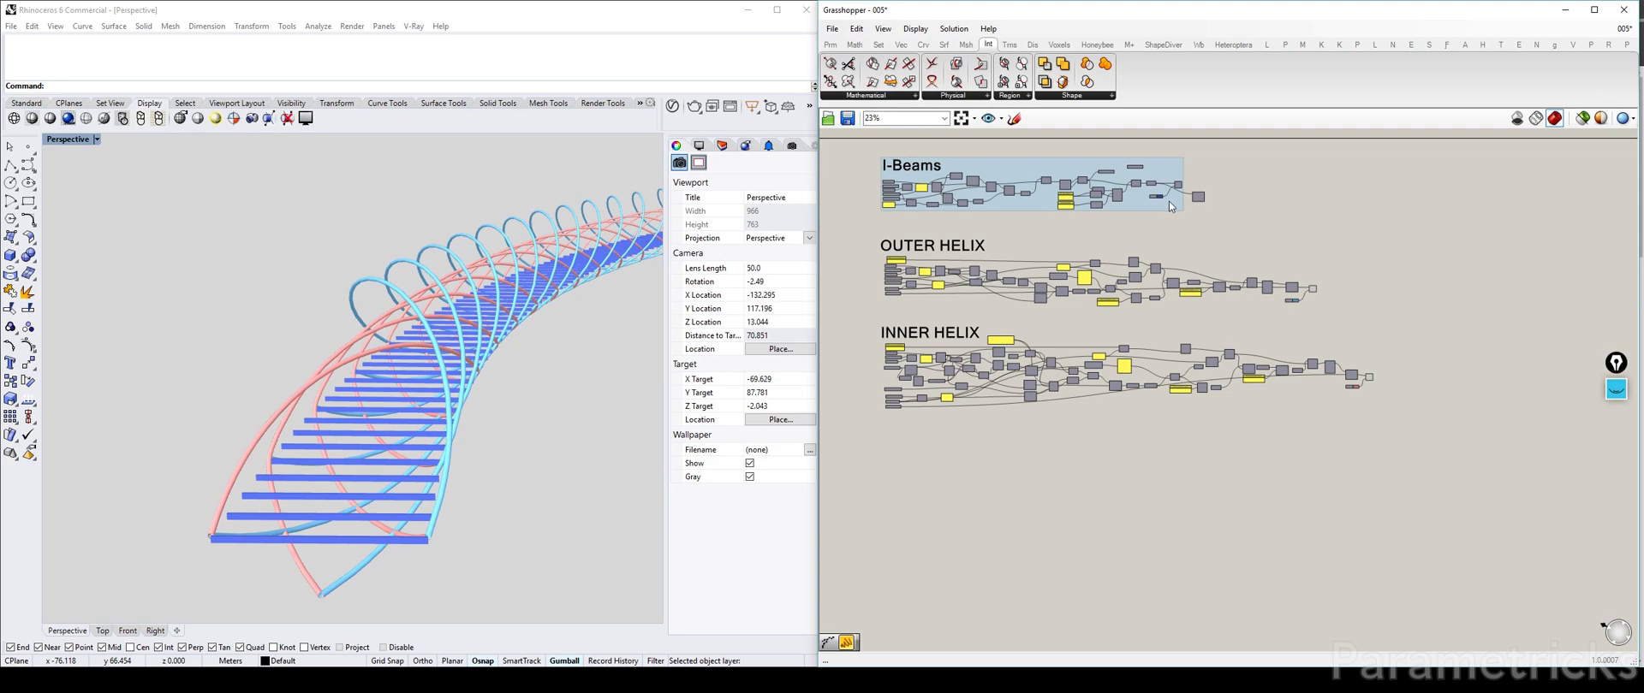
Duplicate the I-BEAMS LINES parameter, keeping its wire, and place the copy on empty canvas beyond the I-Beams group.
{"action": "scroll", "coordinate": [1163, 200], "scroll_direction": "up", "scroll_amount": 3}
{"action": "mouse_move", "coordinate": [1329, 269]}
{"action": "right_mouse_down"}
{"action": "mouse_move", "coordinate": [1491, 262]}
{"action": "mouse_move", "coordinate": [1309, 270]}
{"action": "right_mouse_up"}
{"action": "scroll", "coordinate": [1257, 255], "scroll_direction": "up", "scroll_amount": 5}
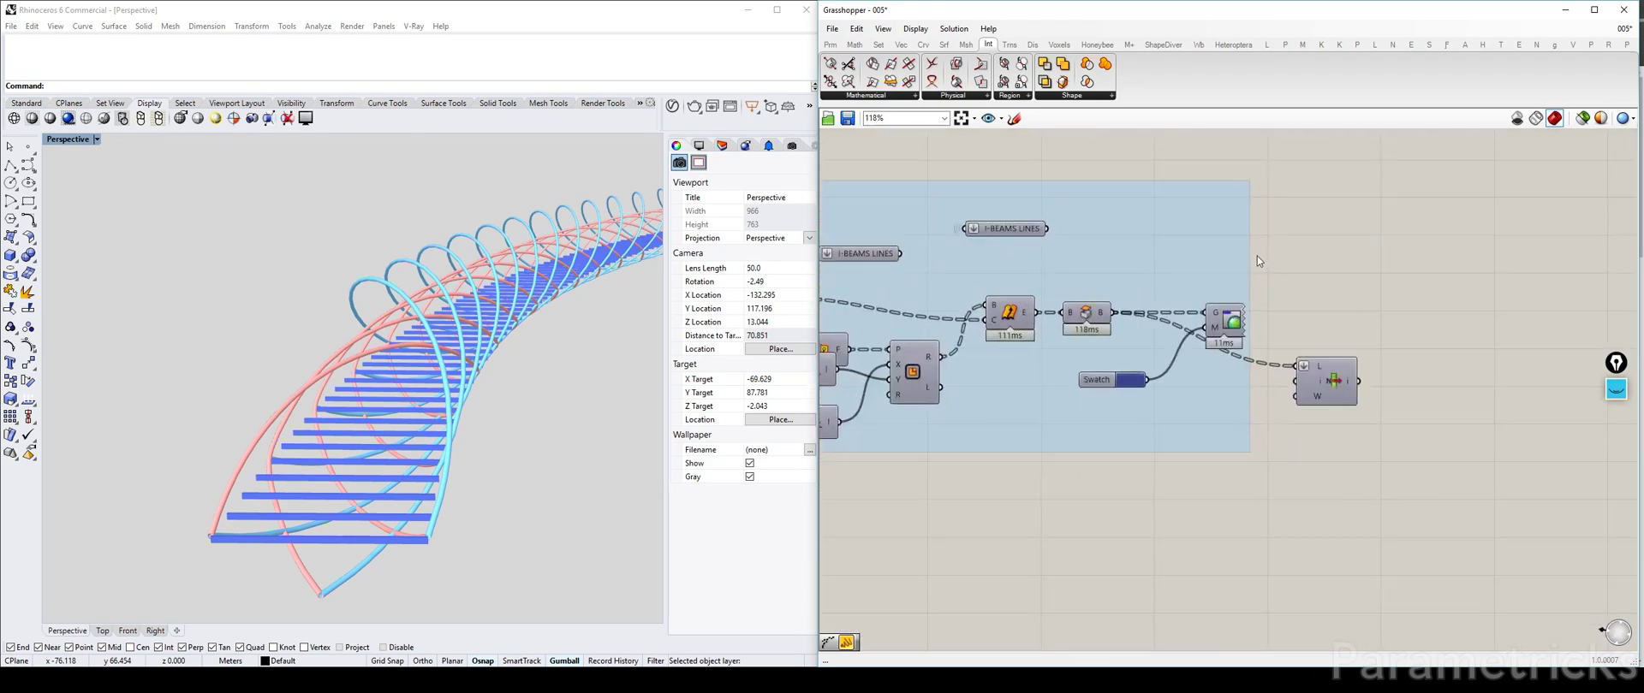
{"action": "left_click", "coordinate": [1224, 329]}
{"action": "right_click_drag", "start_coordinate": [1058, 204], "coordinate": [1178, 277]}
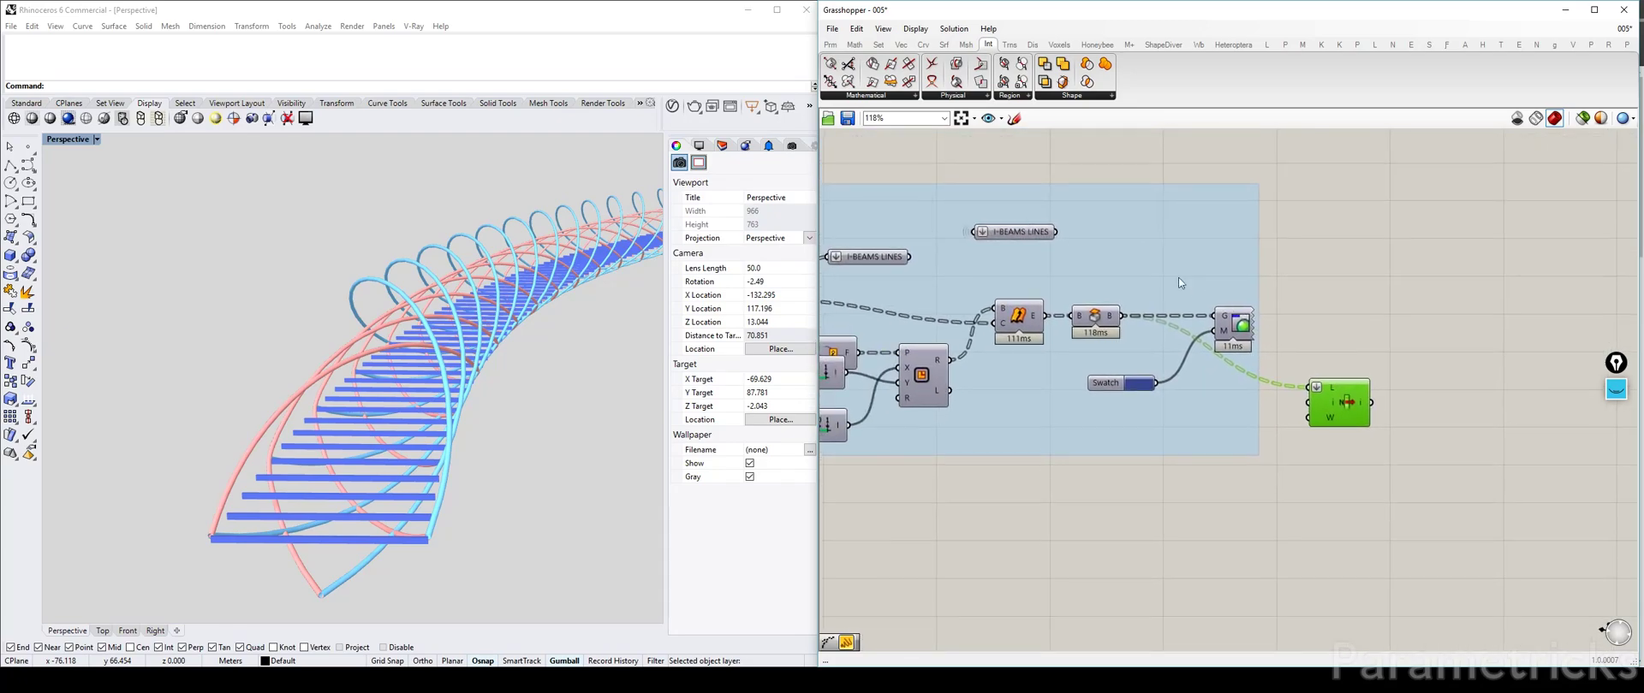
{"action": "left_click", "coordinate": [1020, 233]}
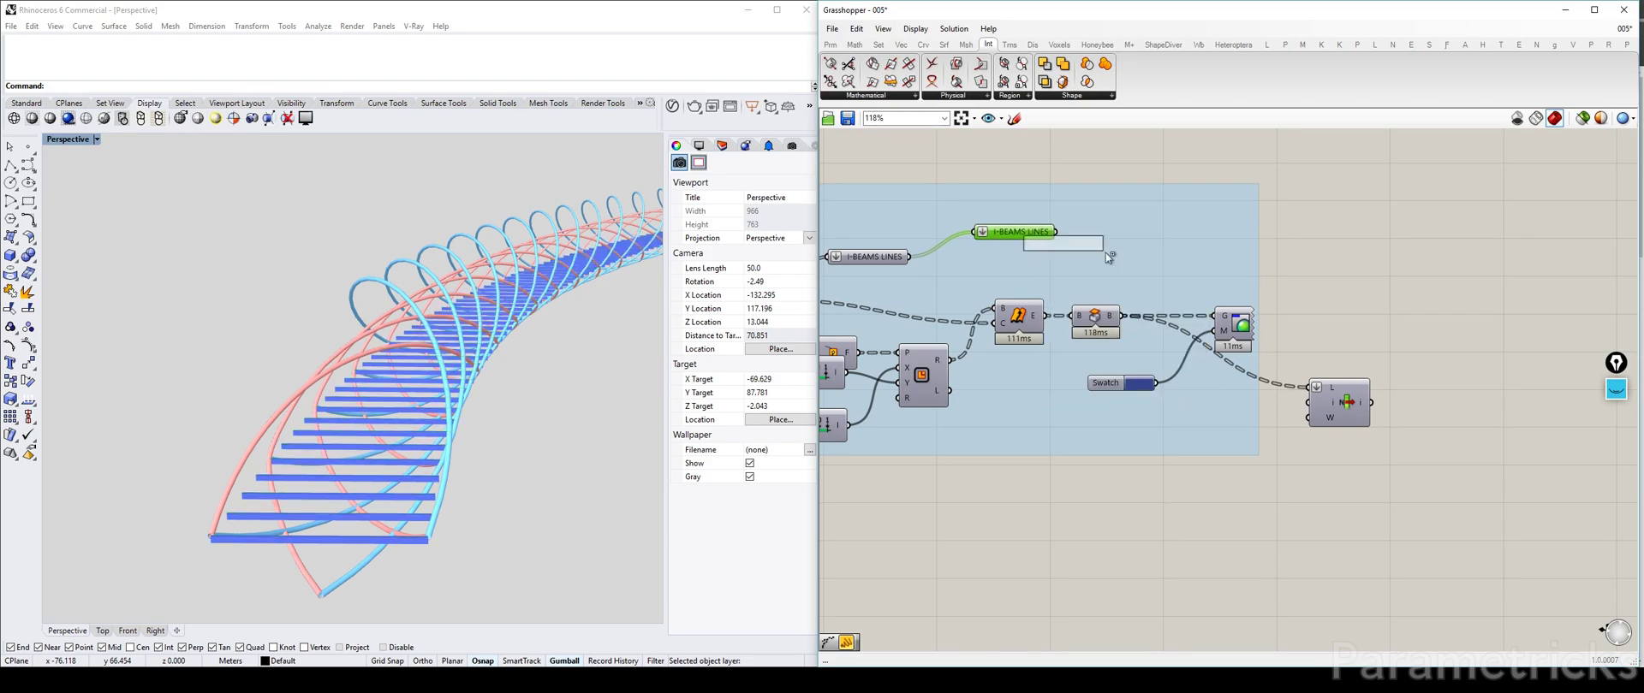
{"action": "left_click_drag", "start_coordinate": [1028, 238], "coordinate": [1471, 257], "text": "alt"}
{"action": "right_click_drag", "start_coordinate": [1472, 256], "coordinate": [1078, 235]}
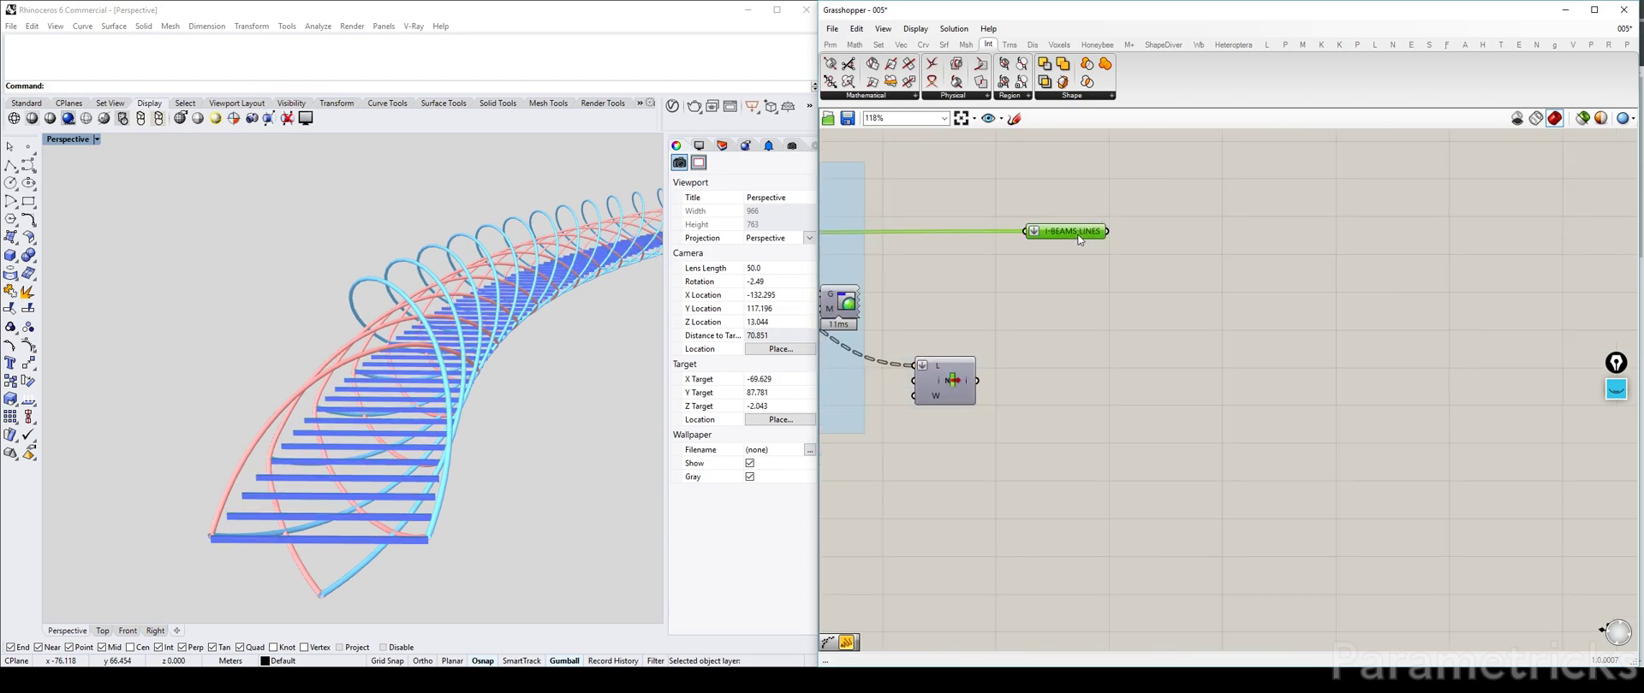
{"action": "left_click_drag", "start_coordinate": [1080, 234], "coordinate": [1402, 220]}
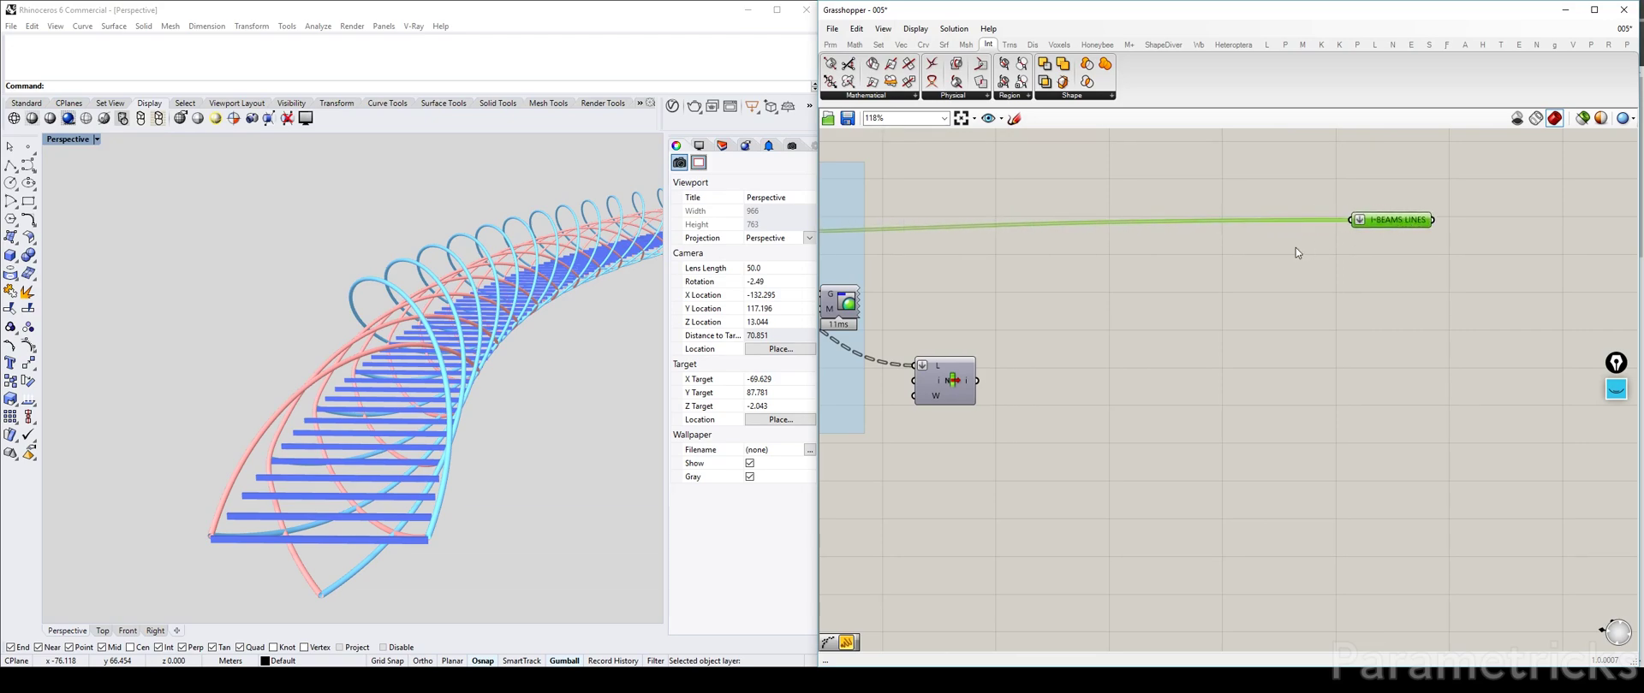
Add an End Points component beside the copied I-BEAMS LINES parameter and wire the lines into its curve input.
{"action": "scroll", "coordinate": [1296, 250], "scroll_direction": "down", "scroll_amount": 4}
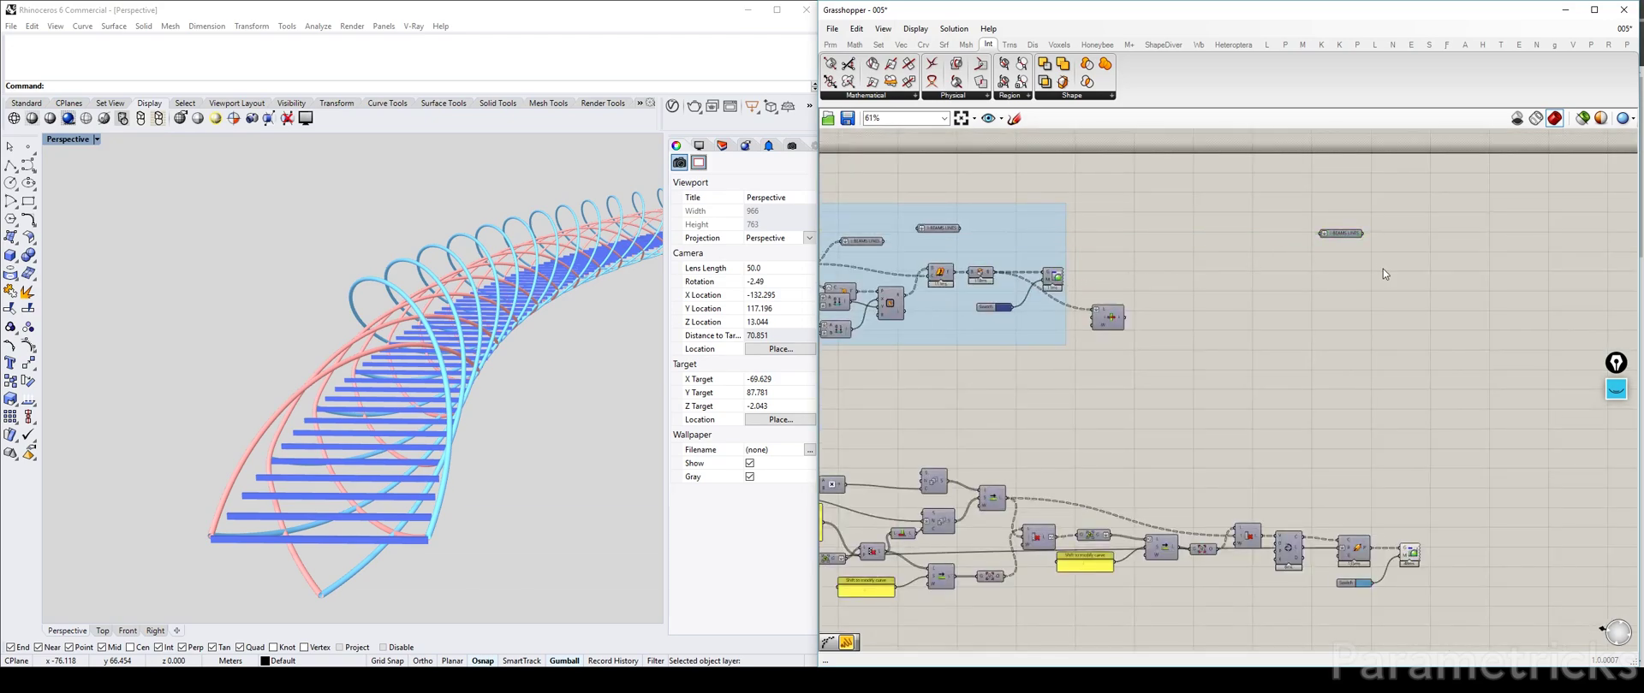
{"action": "scroll", "coordinate": [1378, 257], "scroll_direction": "up", "scroll_amount": 3}
{"action": "right_click_drag", "start_coordinate": [1362, 272], "coordinate": [1276, 285]}
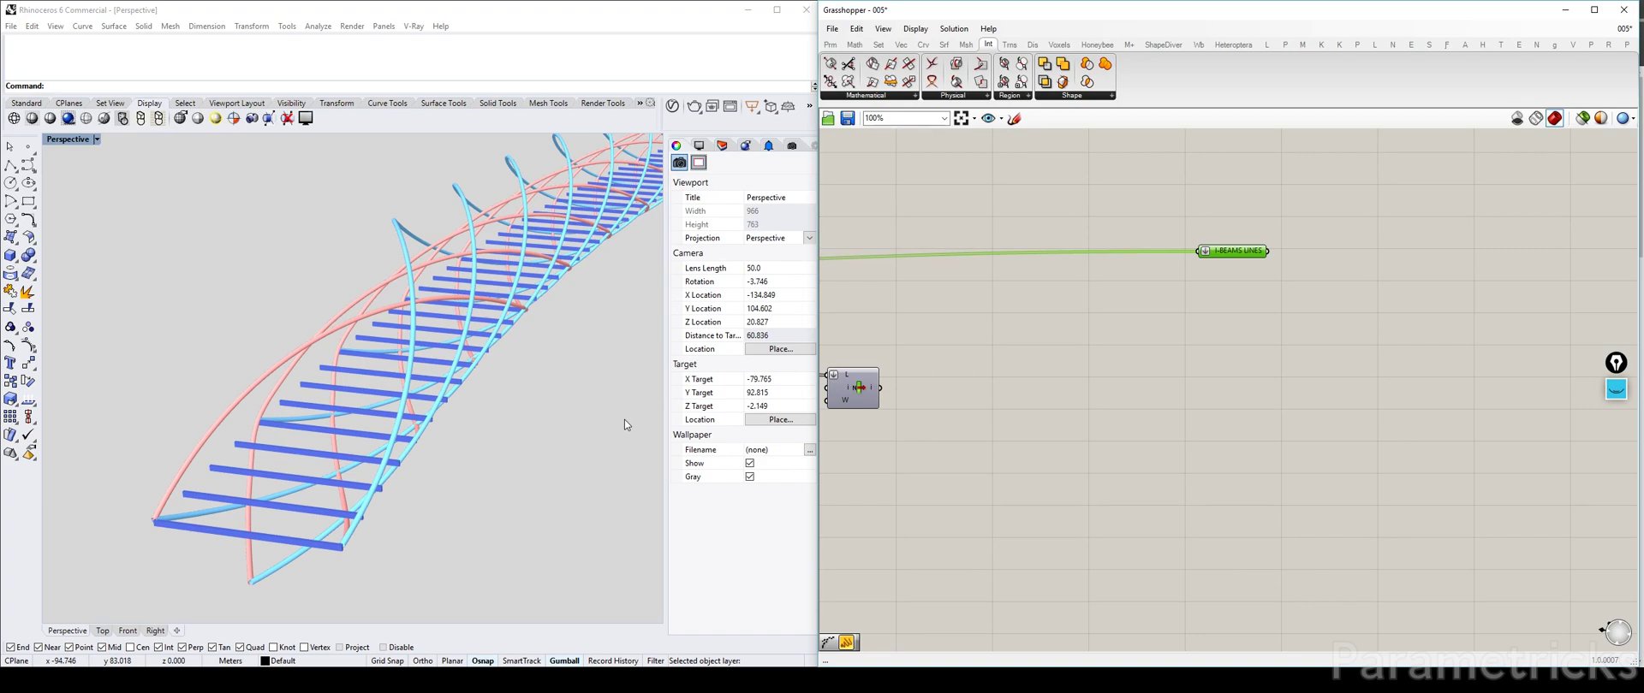
{"action": "right_click_drag", "start_coordinate": [1359, 284], "coordinate": [1226, 280]}
{"action": "left_click", "coordinate": [1226, 283]}
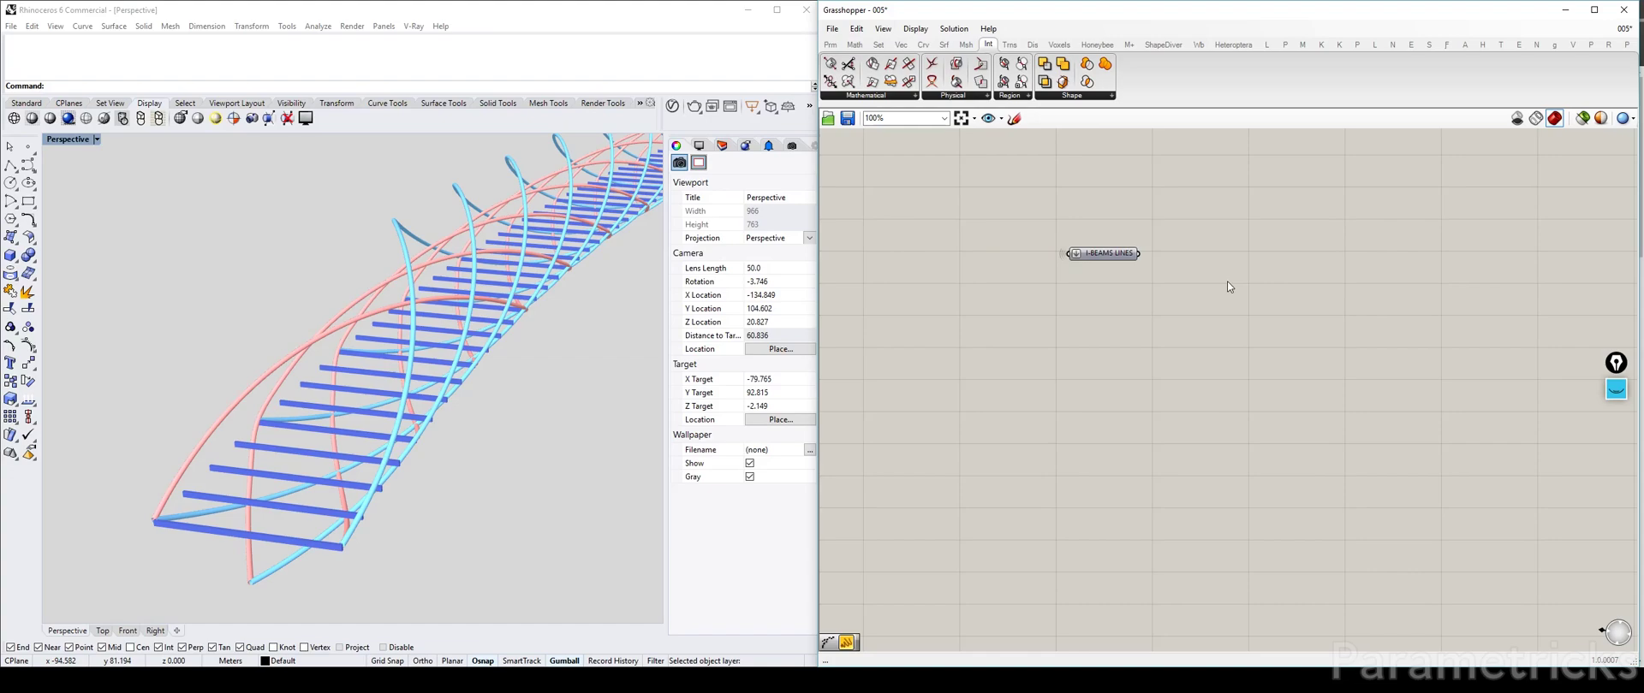
{"action": "double_click", "coordinate": [1226, 282]}
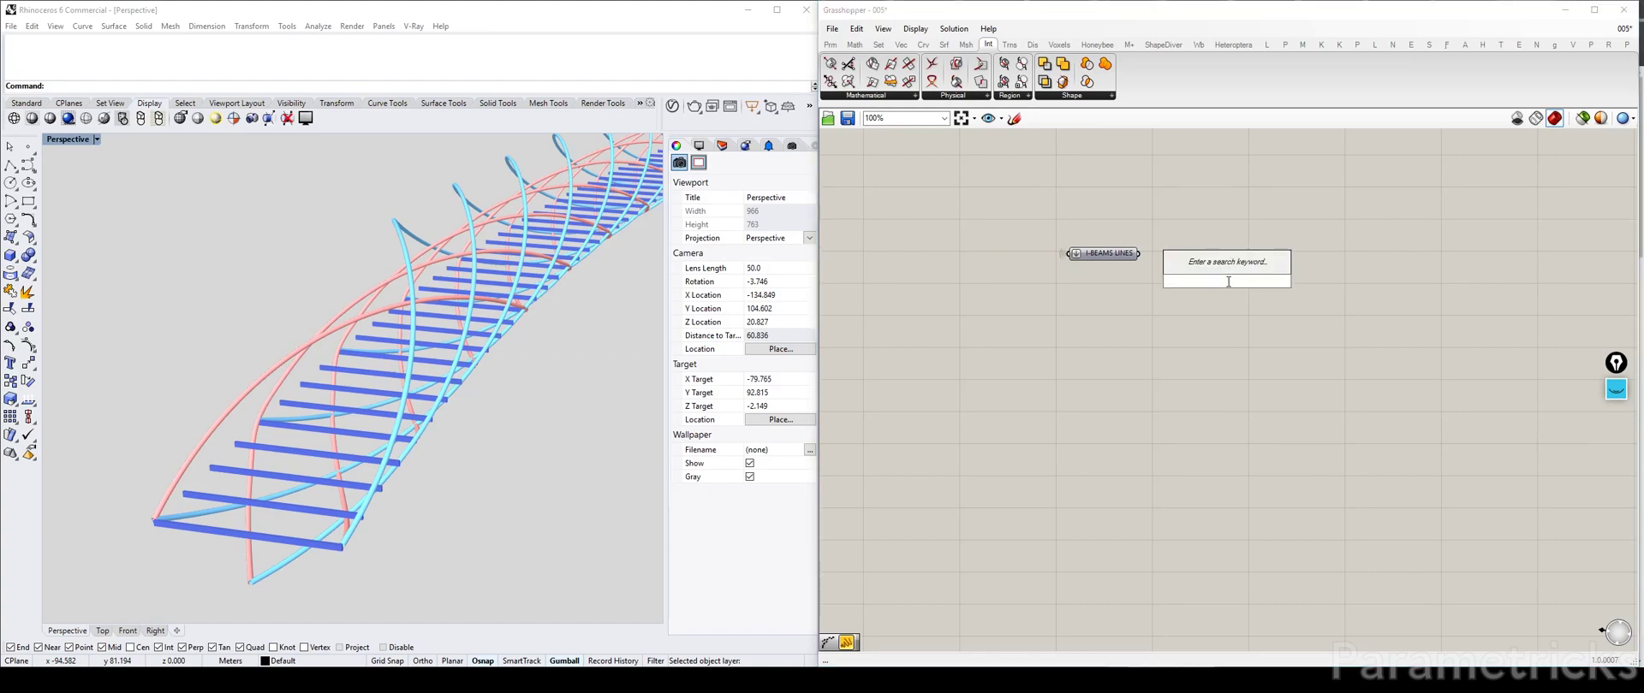
{"action": "type", "text": "end"}
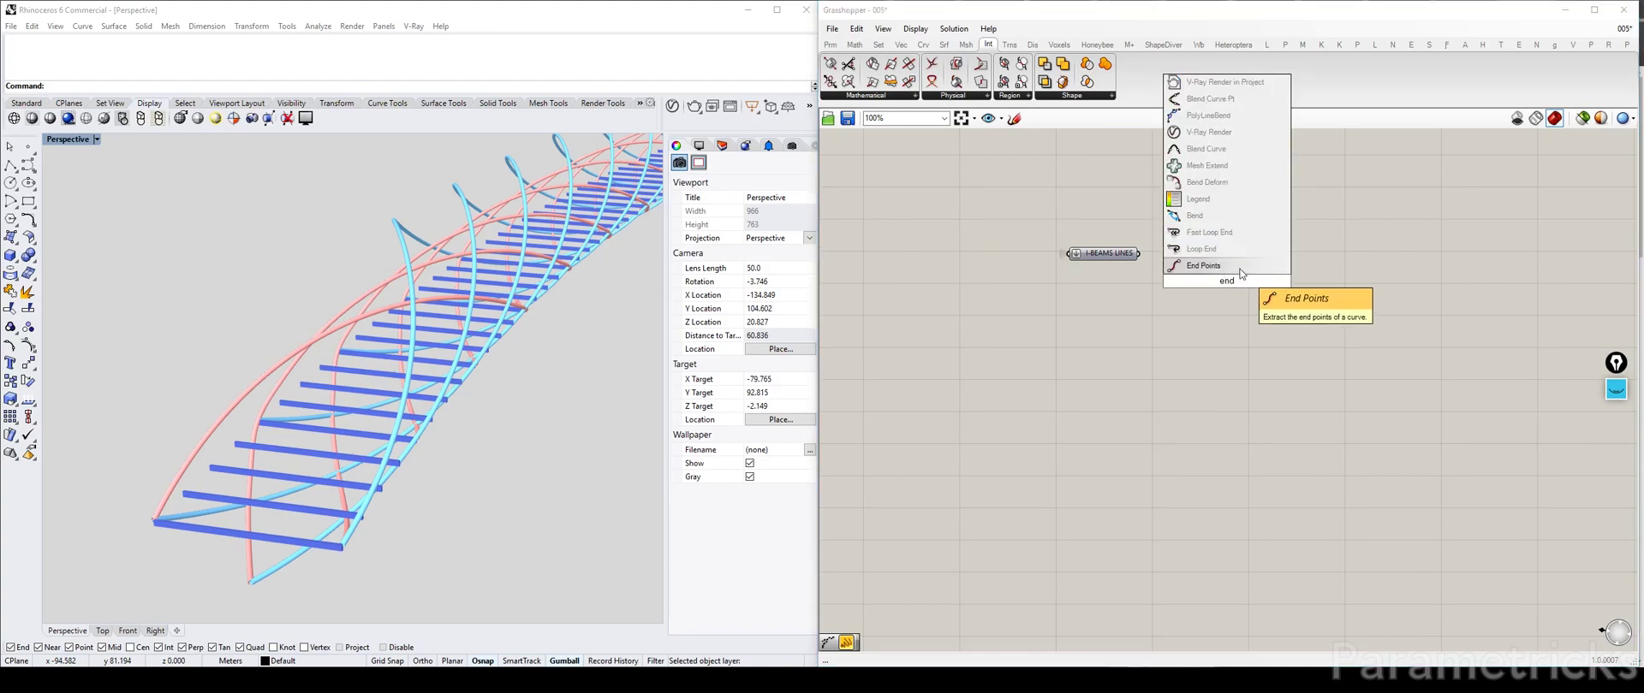
{"action": "left_click", "coordinate": [1239, 269]}
{"action": "left_click_drag", "start_coordinate": [1139, 254], "coordinate": [1191, 252]}
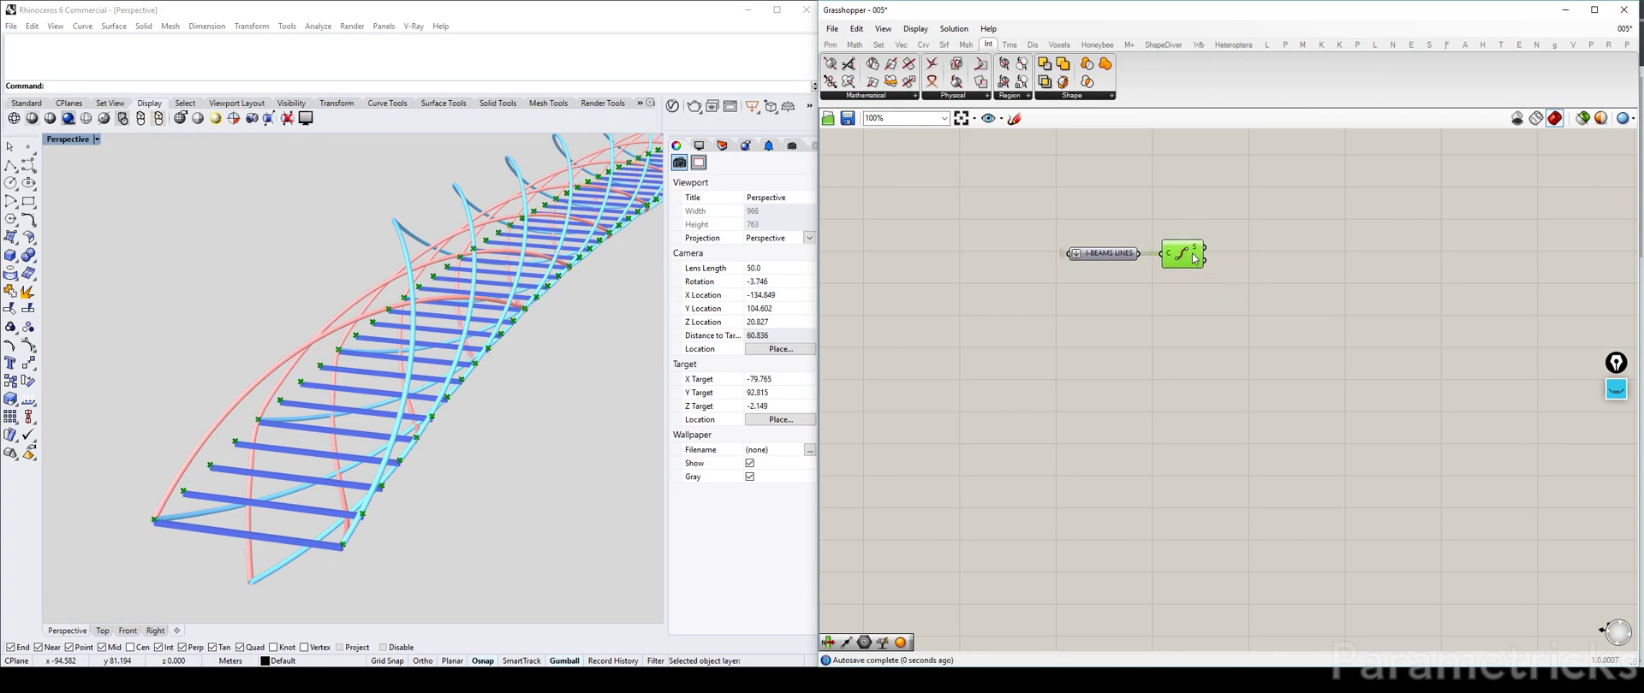
Add an Interpolate component after End Points and move it further away to leave a gap between them.
{"action": "right_click_drag", "start_coordinate": [1287, 272], "coordinate": [1158, 274]}
{"action": "double_click", "coordinate": [1157, 279]}
{"action": "type", "text": "inter"}
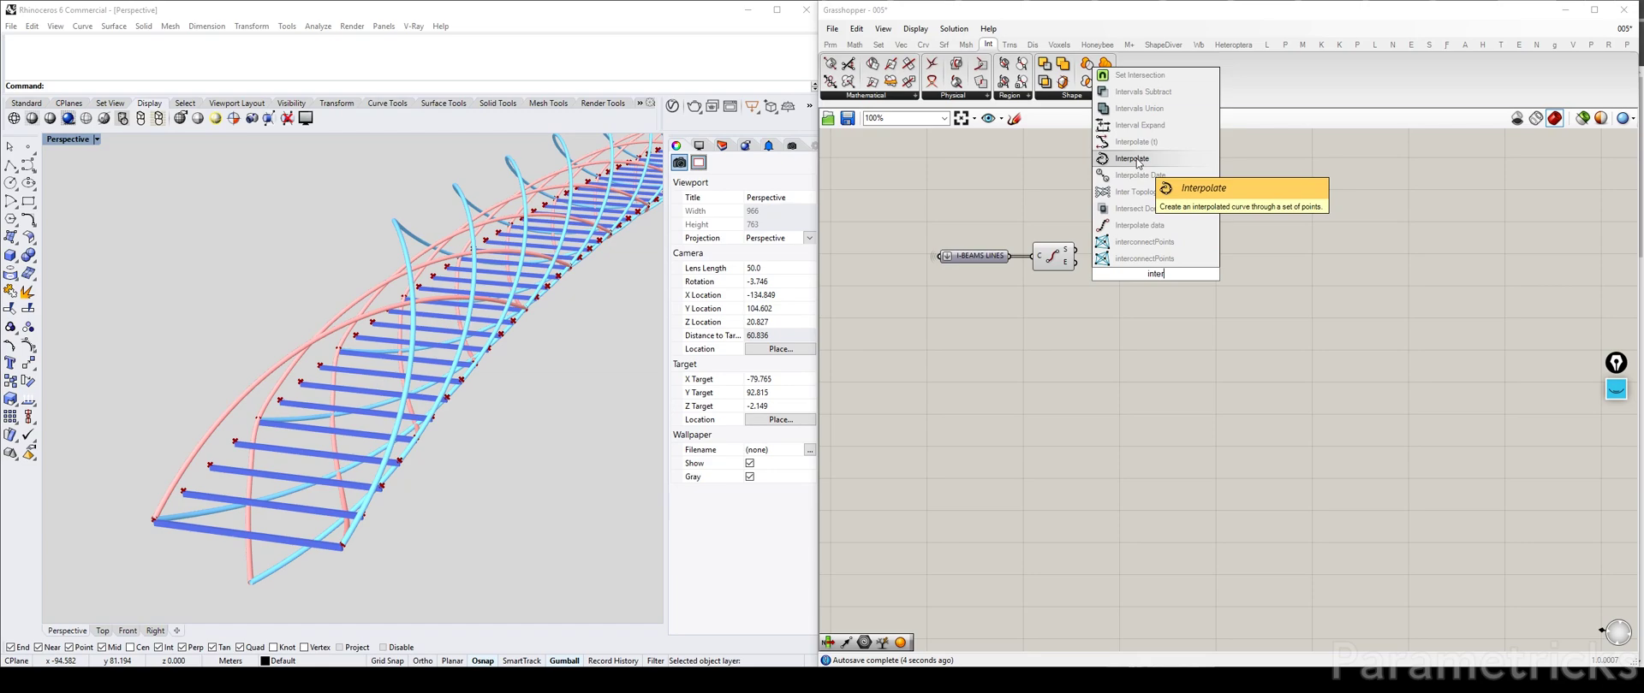
{"action": "left_click", "coordinate": [1154, 225]}
{"action": "scroll", "coordinate": [981, 262], "scroll_direction": "up", "scroll_amount": 2}
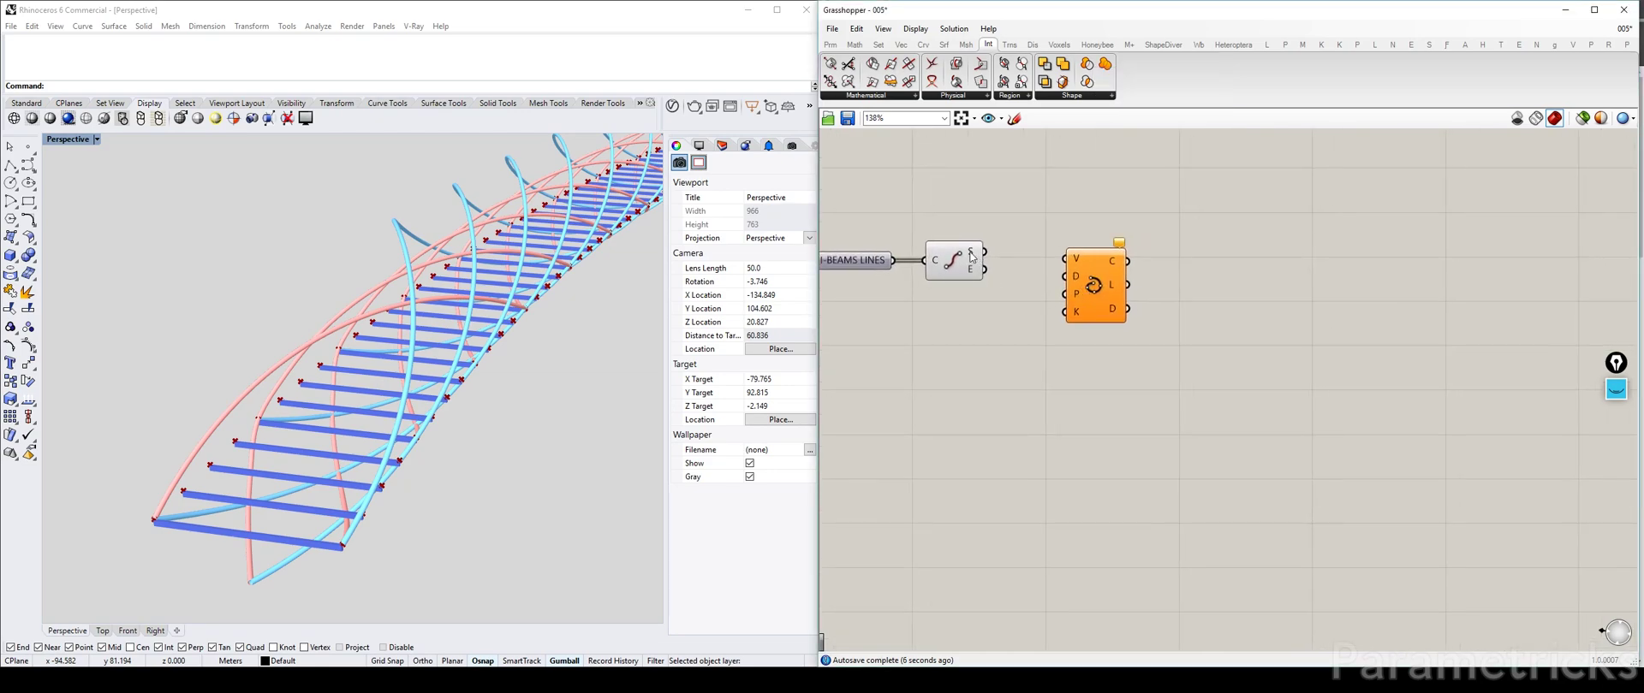
{"action": "left_click_drag", "start_coordinate": [1103, 291], "coordinate": [1248, 269]}
Add an Entwine component between End Points and Interpolate.
{"action": "double_click", "coordinate": [1098, 228]}
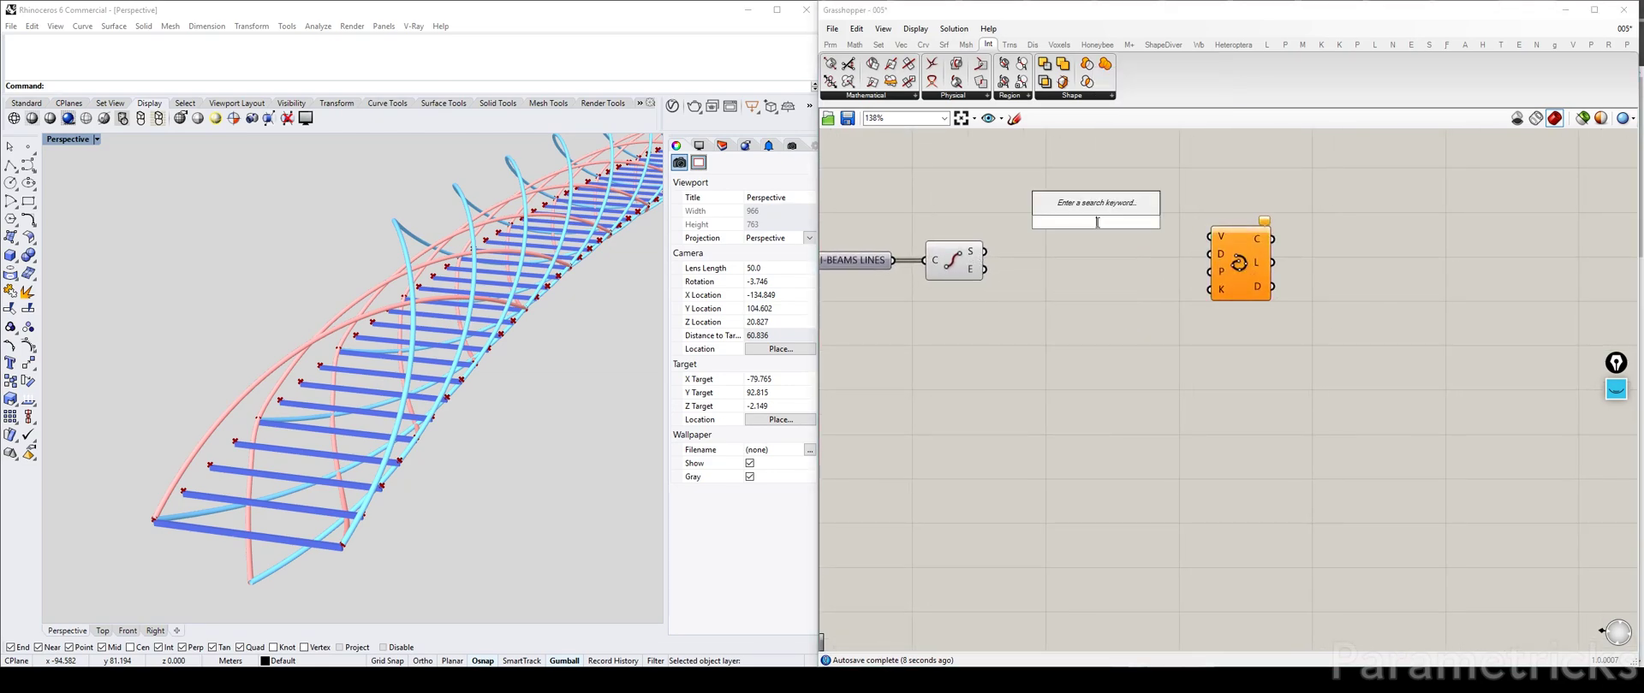
{"action": "type", "text": "entwin"}
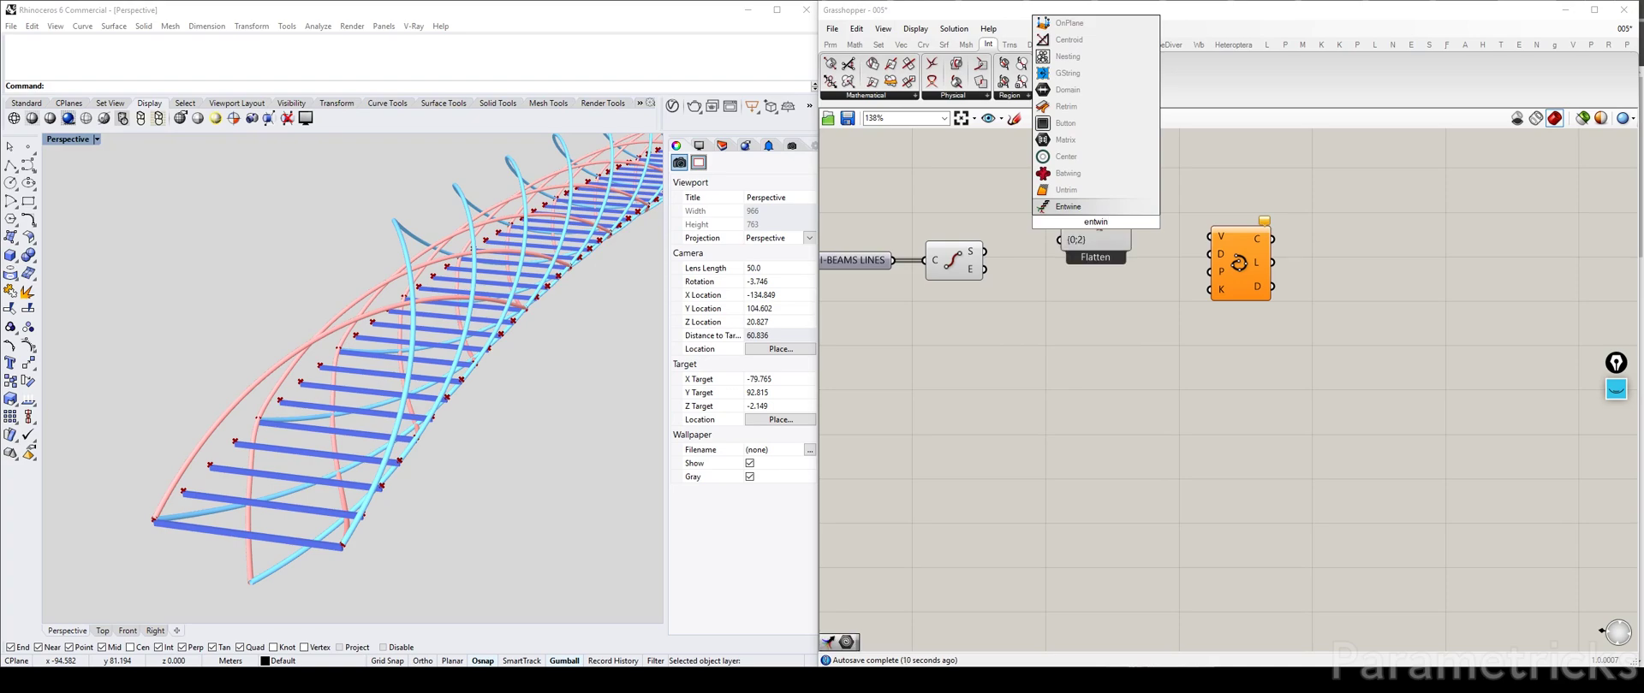
{"action": "key", "text": "Return"}
{"action": "left_click_drag", "start_coordinate": [1096, 225], "coordinate": [1125, 178]}
Move Interpolate close to End Points and place a duplicate of it directly below.
{"action": "left_click_drag", "start_coordinate": [1236, 266], "coordinate": [1031, 279]}
{"action": "left_click_drag", "start_coordinate": [1044, 214], "coordinate": [1044, 290], "text": "alt"}
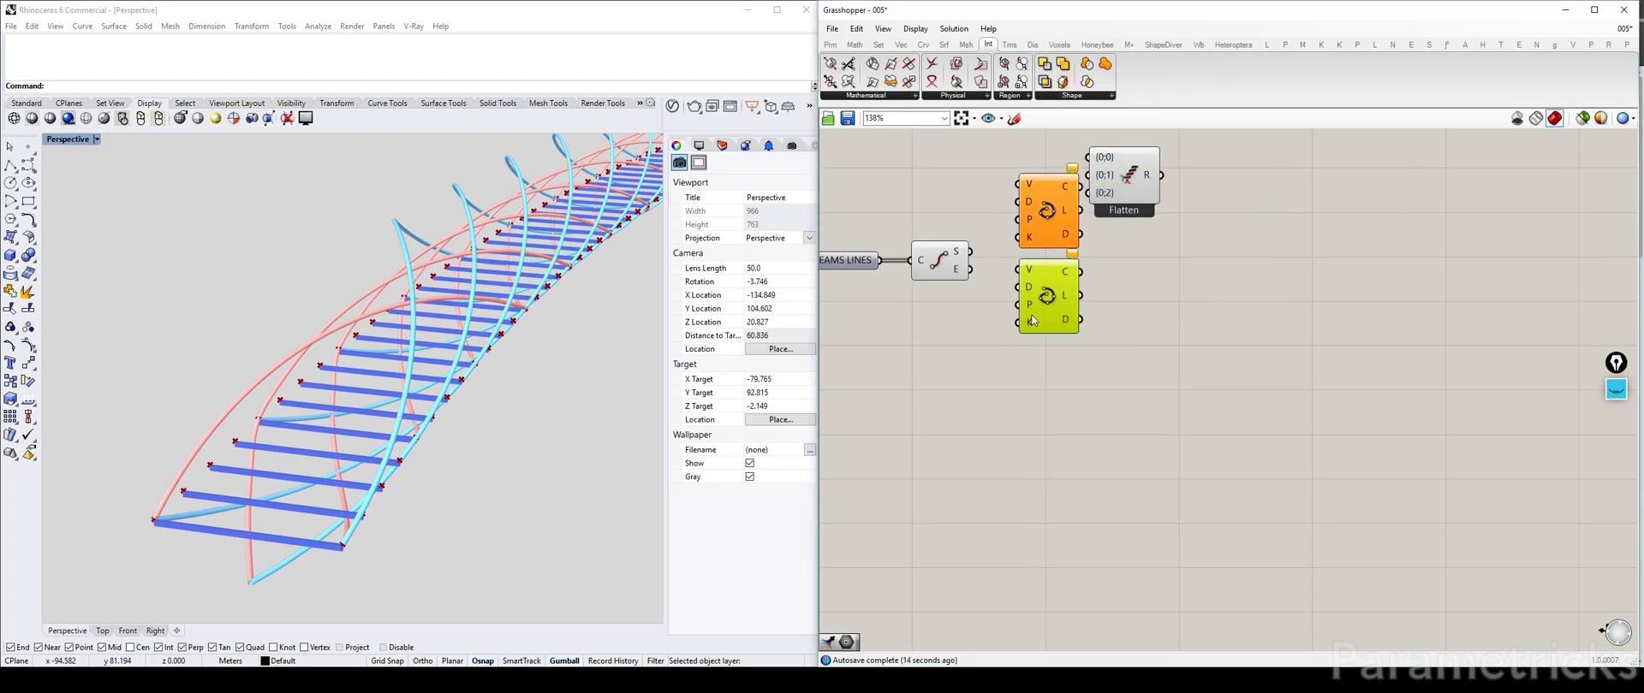
{"action": "left_click", "coordinate": [954, 254]}
{"action": "left_click_drag", "start_coordinate": [955, 253], "coordinate": [970, 242]}
Remove Entwine's {0;2} input and rearrange it and the two Interpolate components so Entwine comes first.
{"action": "left_click_drag", "start_coordinate": [1149, 180], "coordinate": [1171, 249]}
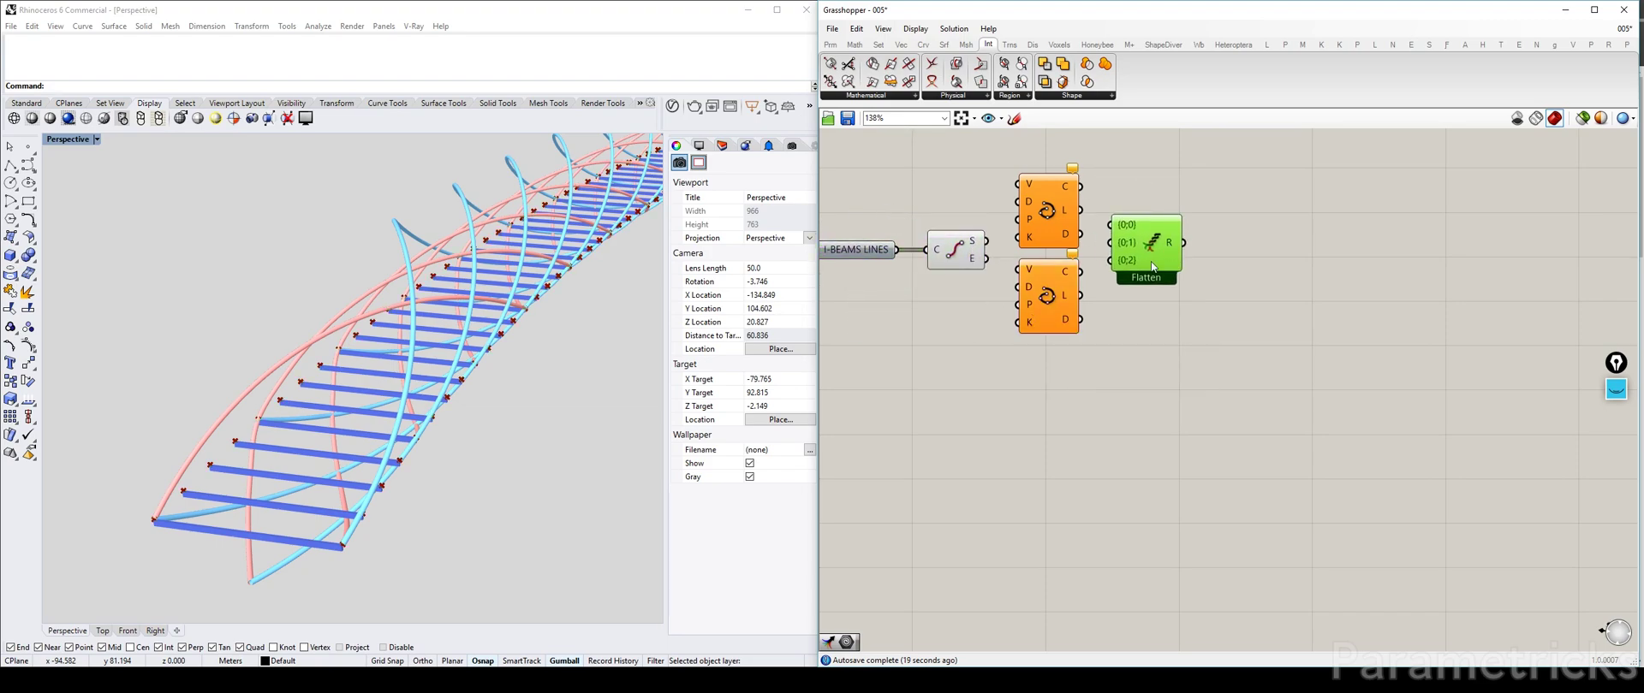
{"action": "scroll", "coordinate": [1153, 262], "scroll_direction": "up", "scroll_amount": 6}
{"action": "left_click", "coordinate": [1131, 258]}
{"action": "scroll", "coordinate": [1133, 262], "scroll_direction": "down", "scroll_amount": 3}
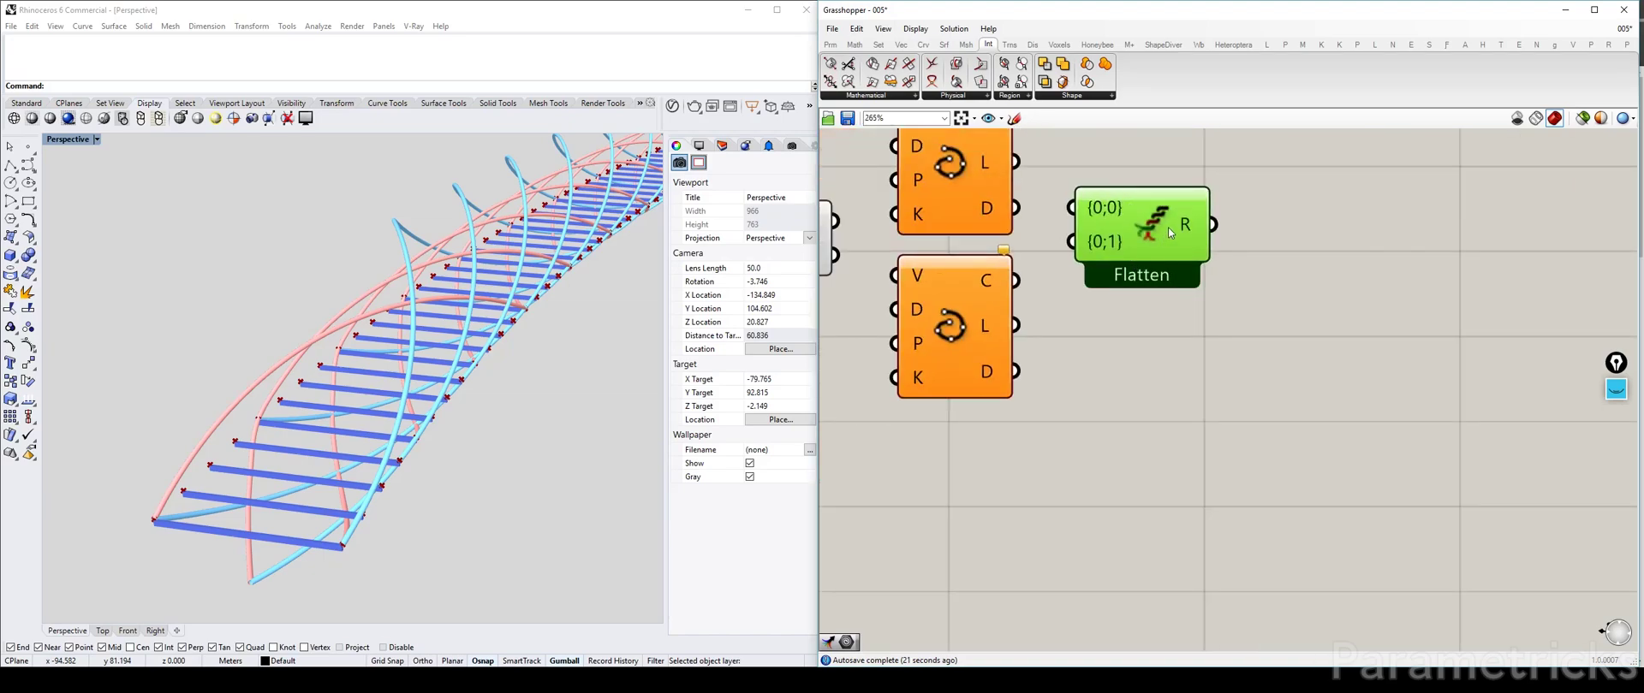
{"action": "left_click_drag", "start_coordinate": [1167, 227], "coordinate": [1084, 267]}
{"action": "left_click_drag", "start_coordinate": [952, 196], "coordinate": [1223, 235]}
{"action": "left_click_drag", "start_coordinate": [935, 347], "coordinate": [1079, 377]}
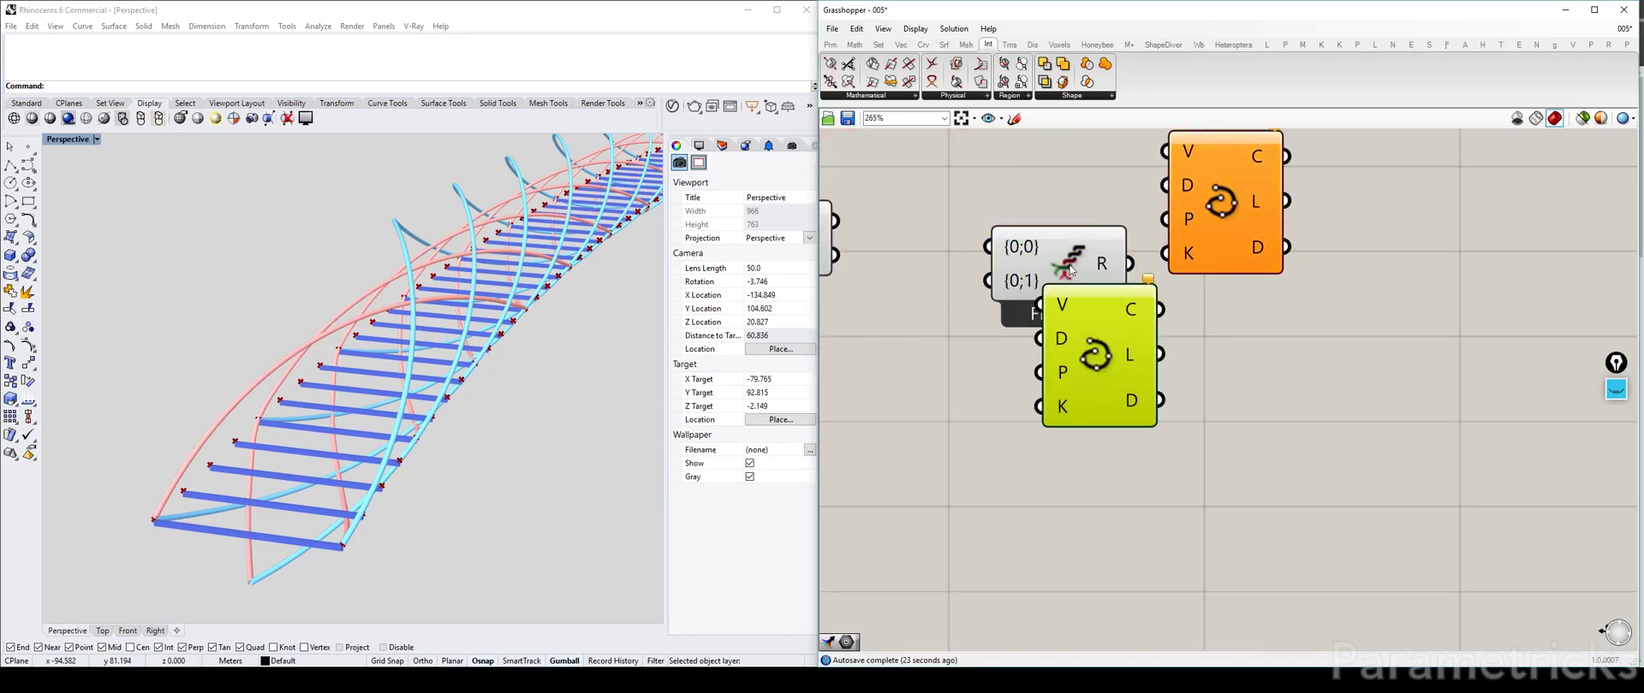
Wire the End Points start and end outputs into Entwine's {0;0} and {0;1} inputs and align Entwine with End Points.
{"action": "right_click_drag", "start_coordinate": [1073, 267], "coordinate": [1202, 352]}
{"action": "left_click_drag", "start_coordinate": [1194, 324], "coordinate": [1119, 278]}
{"action": "left_click_drag", "start_coordinate": [964, 306], "coordinate": [1060, 273]}
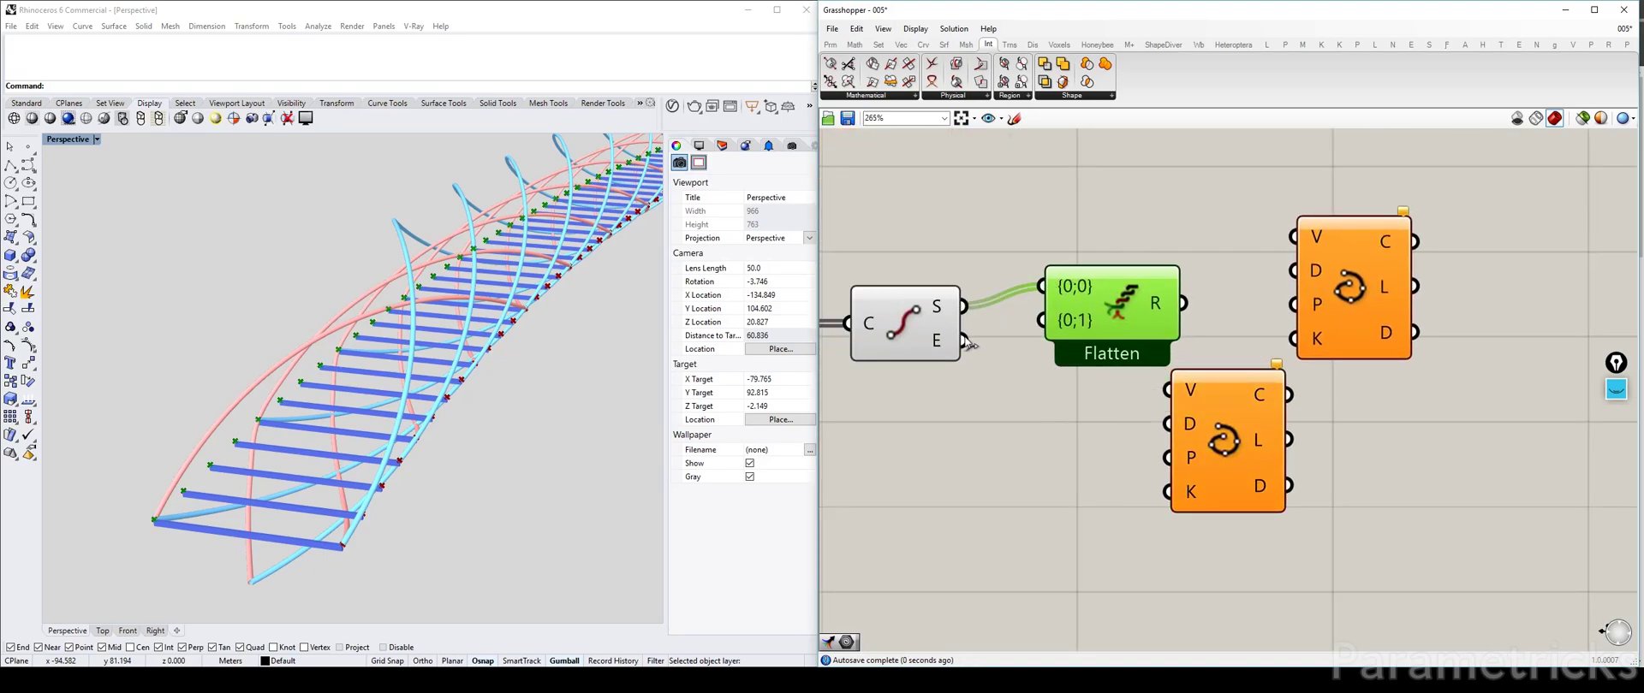
{"action": "left_click_drag", "start_coordinate": [964, 341], "coordinate": [1041, 321]}
{"action": "left_click_drag", "start_coordinate": [1158, 307], "coordinate": [1130, 327]}
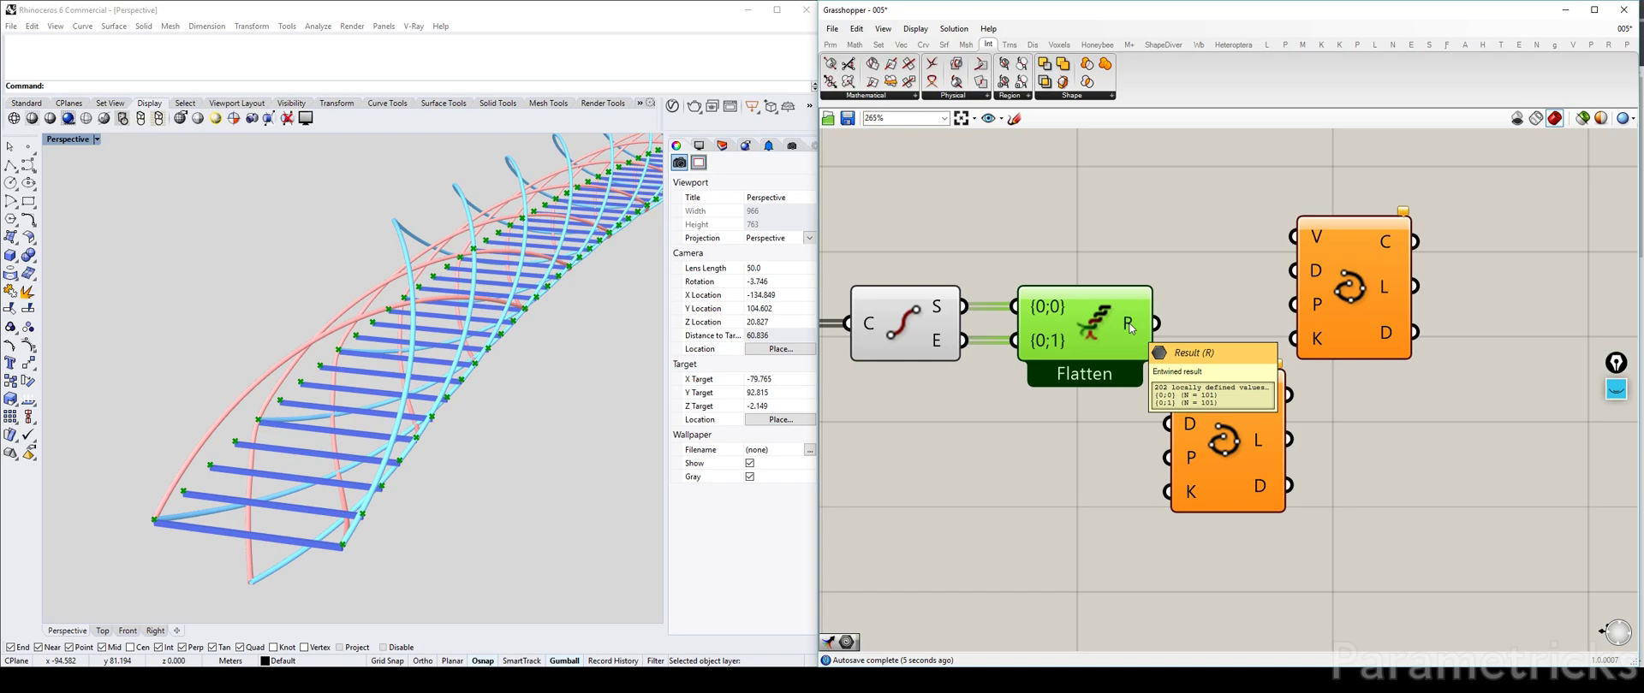
{"action": "right_click_drag", "start_coordinate": [1224, 321], "coordinate": [1019, 340]}
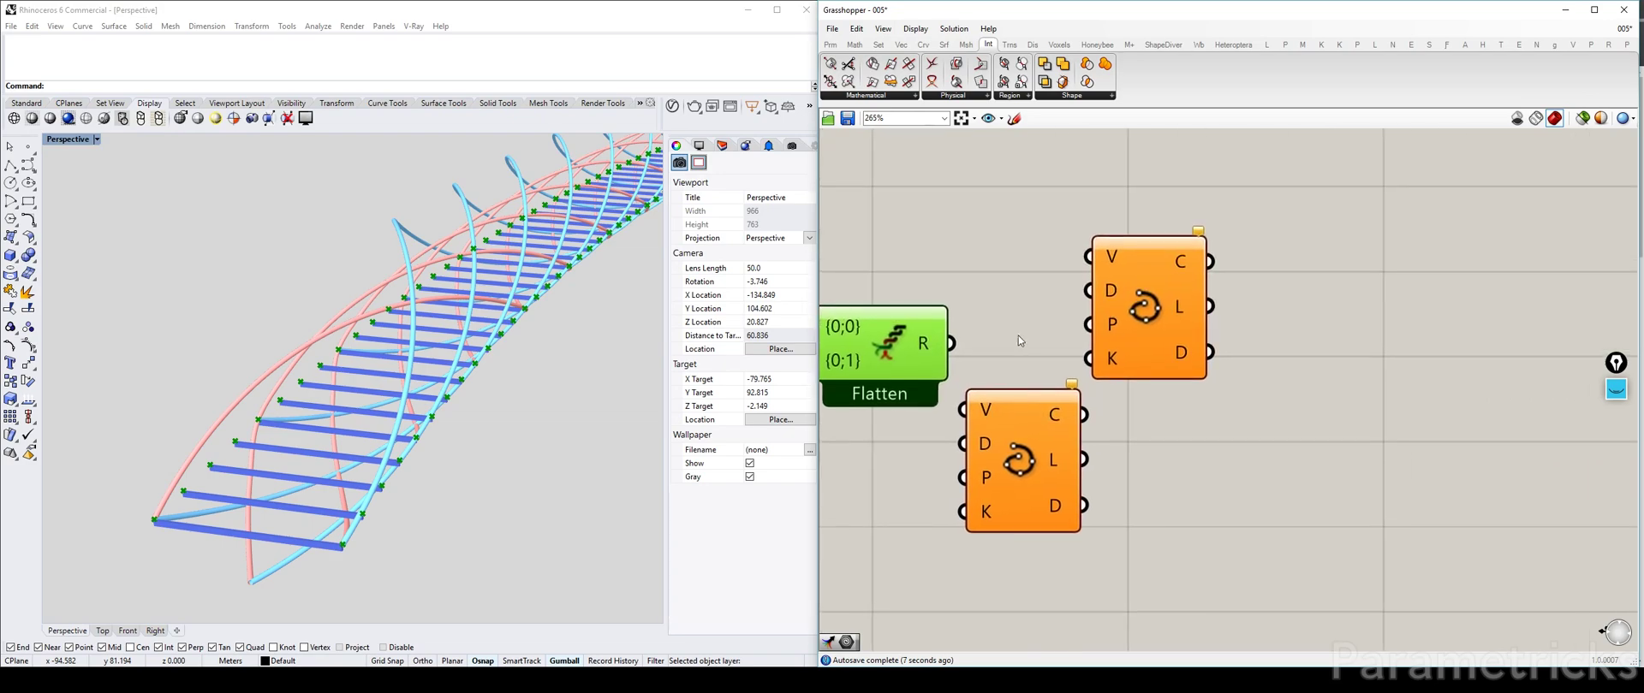
Wire Entwine's result into the V input of one Interpolate and space the two Interpolate components apart.
{"action": "left_click_drag", "start_coordinate": [948, 343], "coordinate": [1089, 257]}
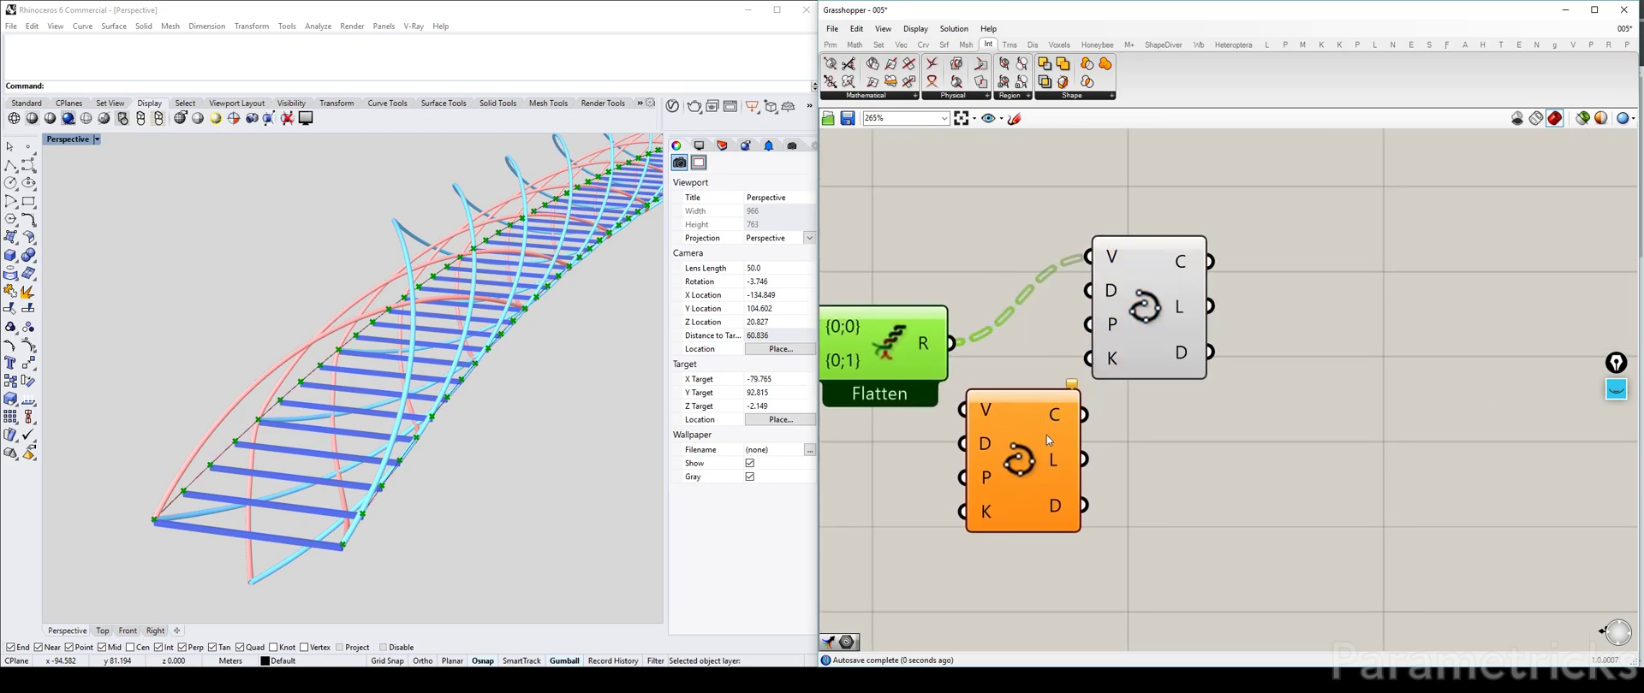
{"action": "left_click_drag", "start_coordinate": [1047, 435], "coordinate": [1369, 361]}
{"action": "left_click_drag", "start_coordinate": [1192, 300], "coordinate": [1103, 387]}
{"action": "right_click_drag", "start_coordinate": [1211, 362], "coordinate": [1272, 349]}
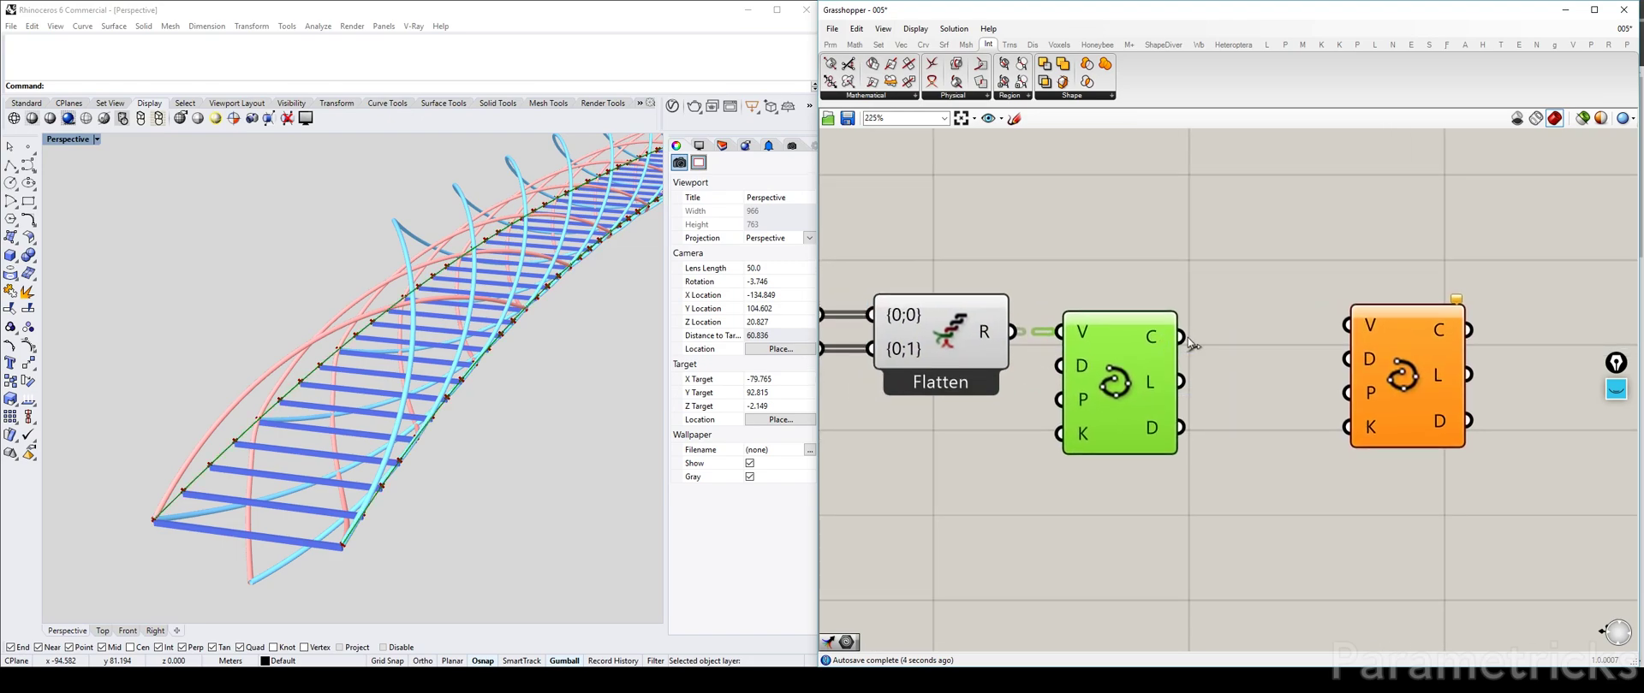
Try wiring the End Points start and end outputs directly into two separate Interpolate components, bypassing Entwine.
{"action": "scroll", "coordinate": [1190, 334], "scroll_direction": "down", "scroll_amount": 2}
{"action": "left_click_drag", "start_coordinate": [1303, 352], "coordinate": [1237, 310]}
{"action": "left_click_drag", "start_coordinate": [1336, 377], "coordinate": [976, 221]}
{"action": "left_click_drag", "start_coordinate": [1156, 334], "coordinate": [999, 387]}
{"action": "left_click_drag", "start_coordinate": [1007, 336], "coordinate": [1233, 319]}
{"action": "left_click_drag", "start_coordinate": [983, 428], "coordinate": [1007, 415]}
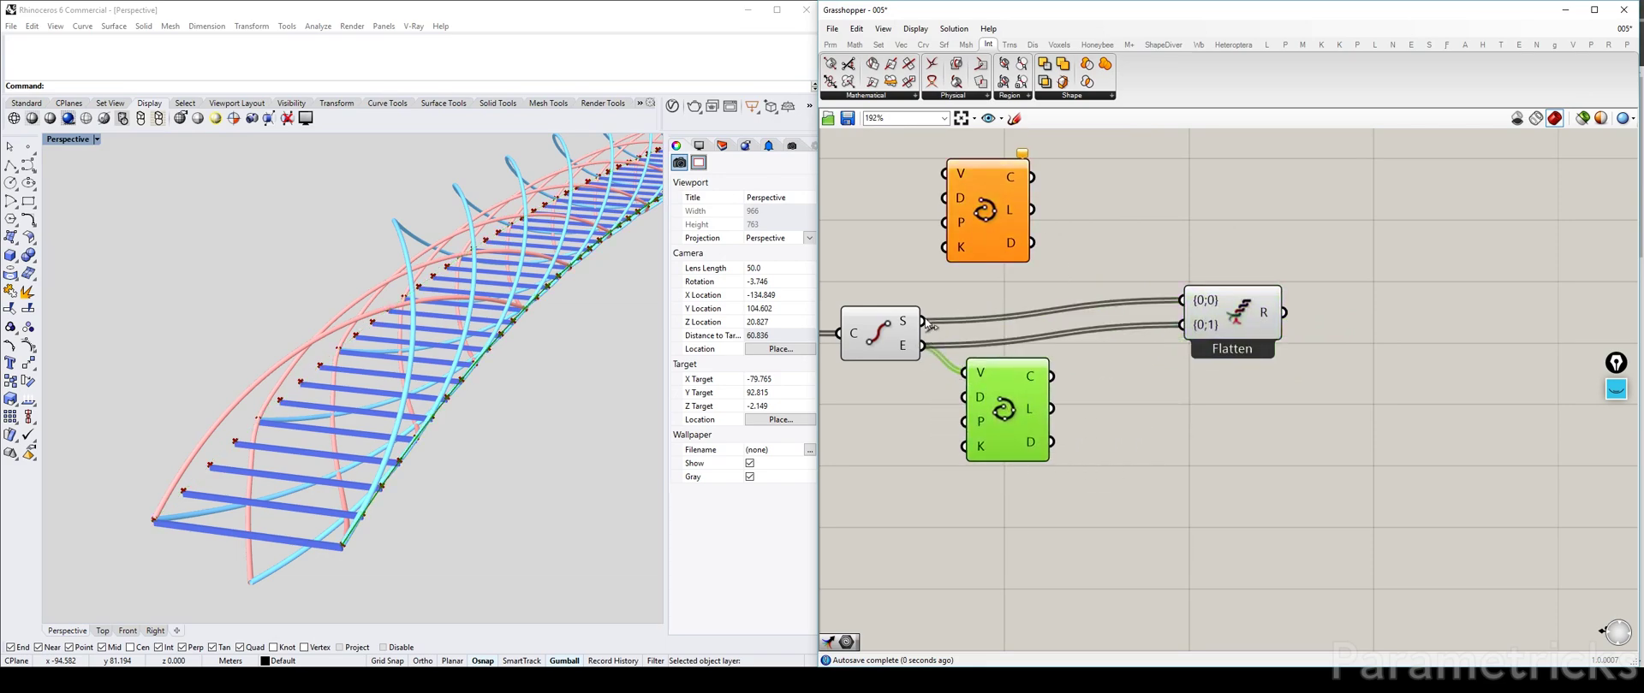
{"action": "left_click_drag", "start_coordinate": [922, 321], "coordinate": [1001, 278]}
{"action": "left_click_drag", "start_coordinate": [992, 381], "coordinate": [993, 371]}
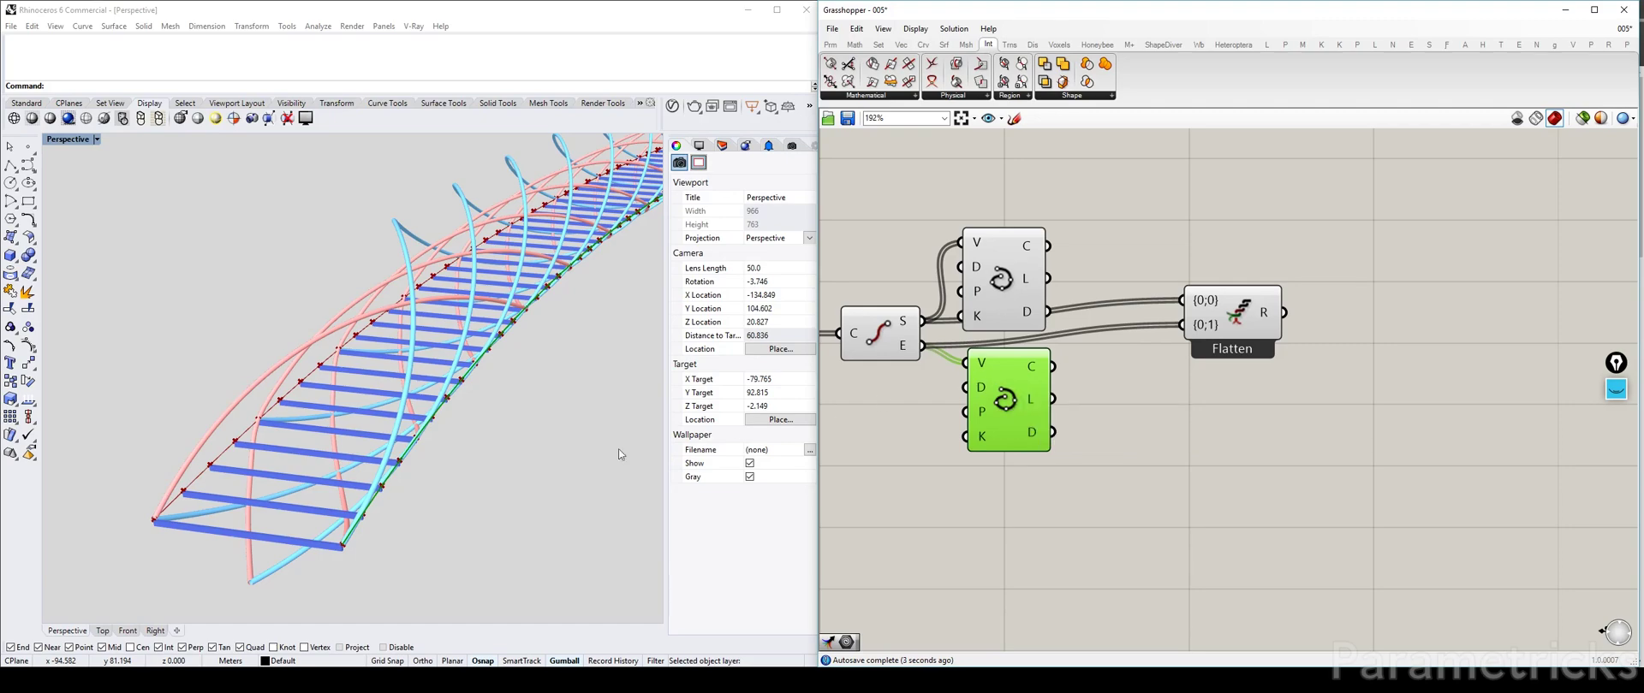
{"action": "scroll", "coordinate": [420, 510], "scroll_direction": "up", "scroll_amount": 6}
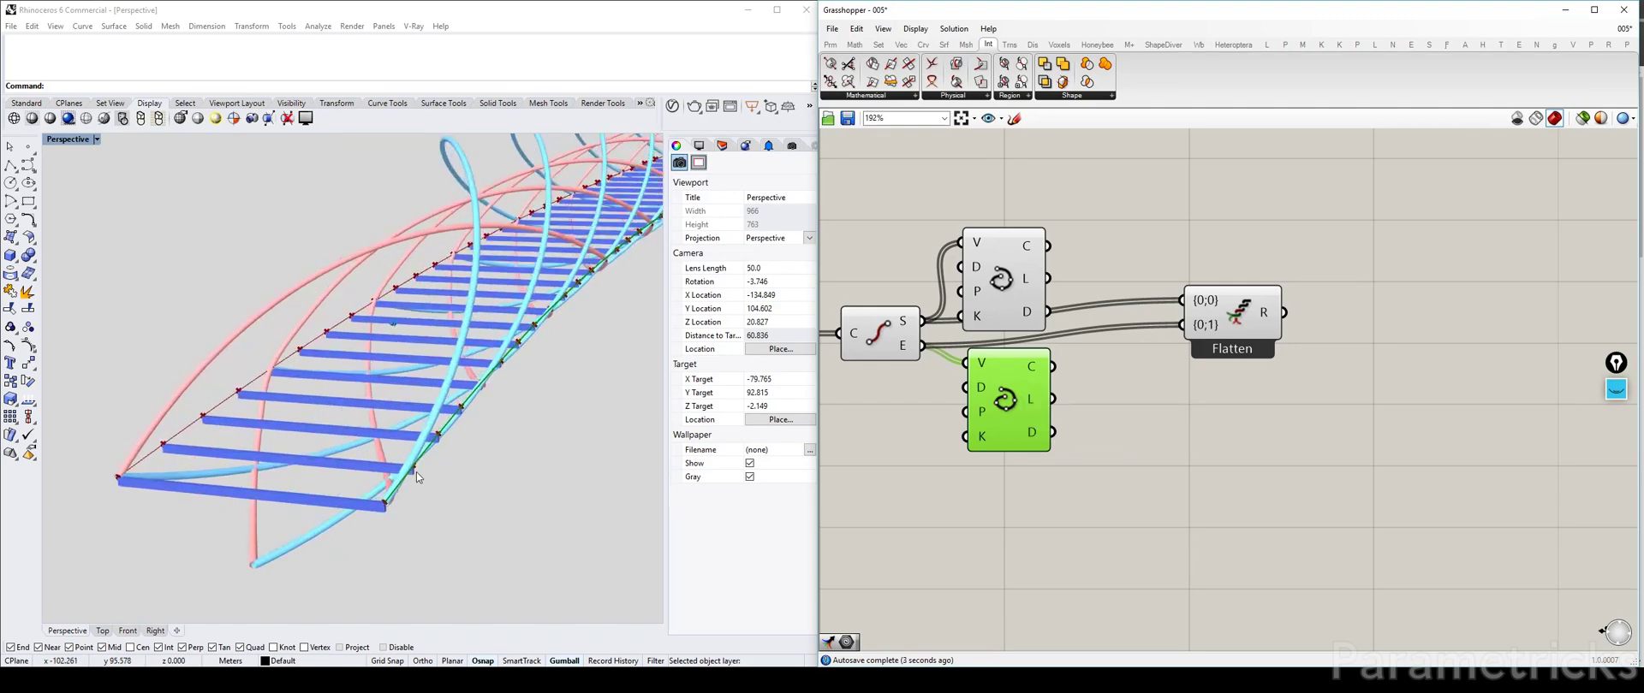
Delete the Interpolate fed by the start points, move Entwine beside End Points, and wire its result into the remaining Interpolate.
{"action": "left_click_drag", "start_coordinate": [1016, 281], "coordinate": [1080, 182]}
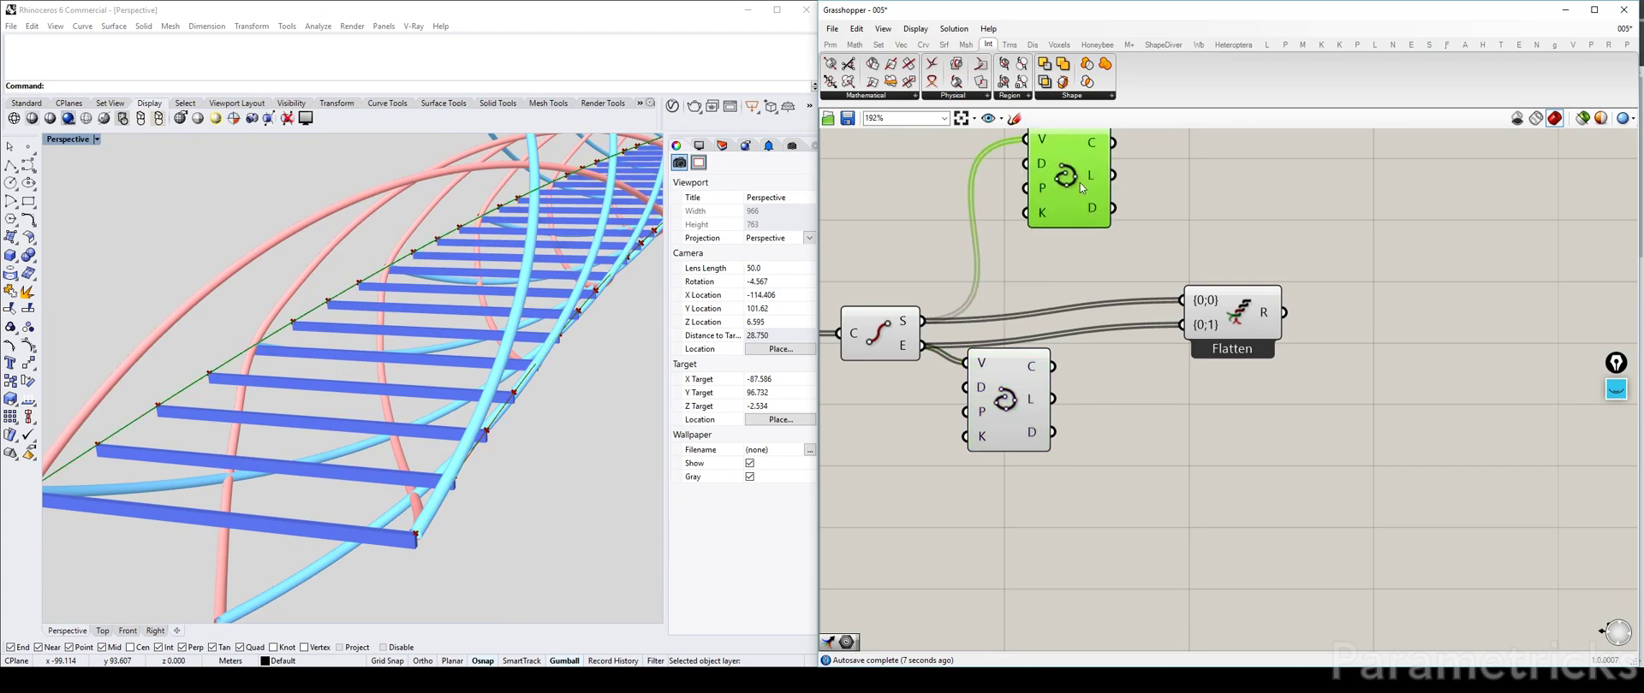
{"action": "key", "text": "Delete"}
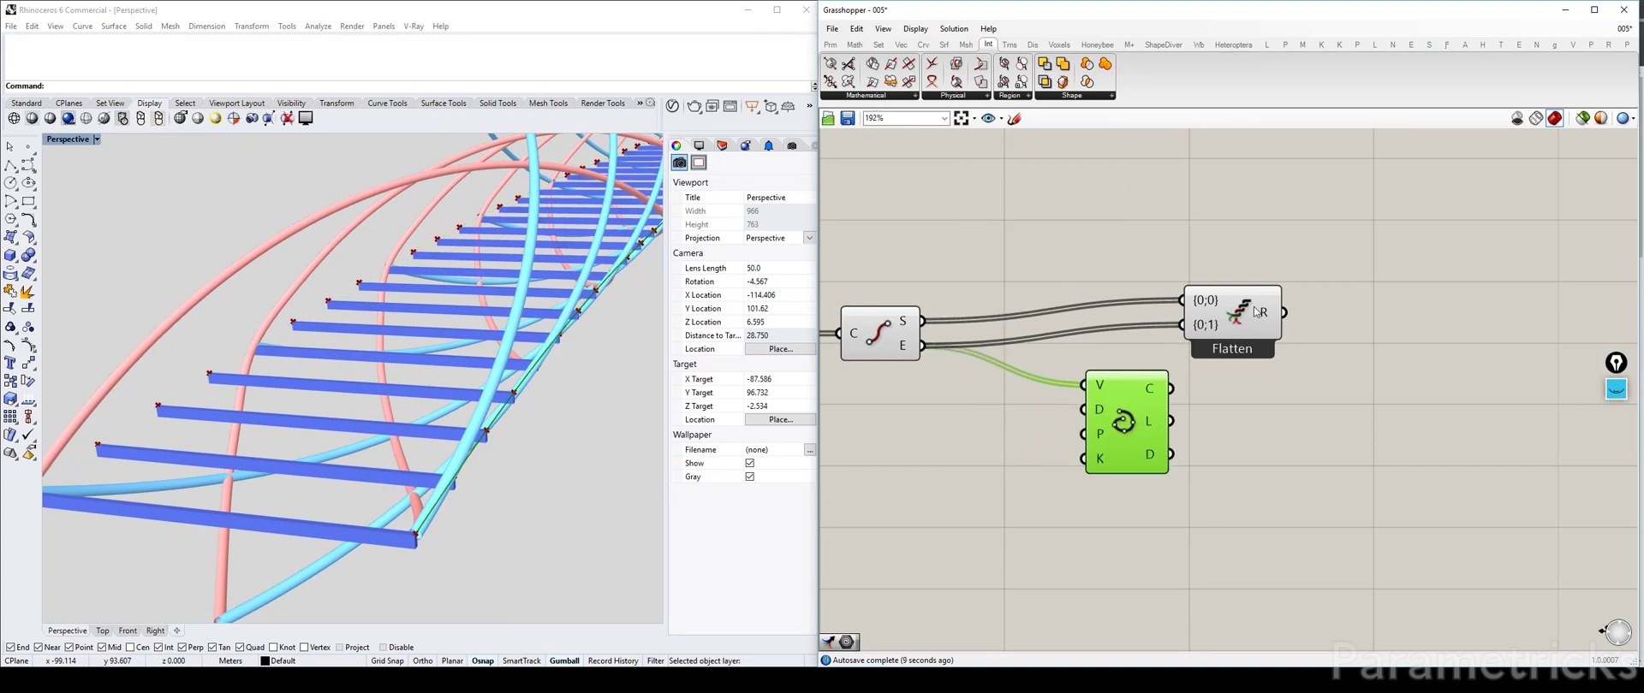
{"action": "left_click_drag", "start_coordinate": [1256, 313], "coordinate": [1038, 330]}
{"action": "left_click_drag", "start_coordinate": [1131, 403], "coordinate": [1181, 347]}
{"action": "left_click", "coordinate": [1195, 278]}
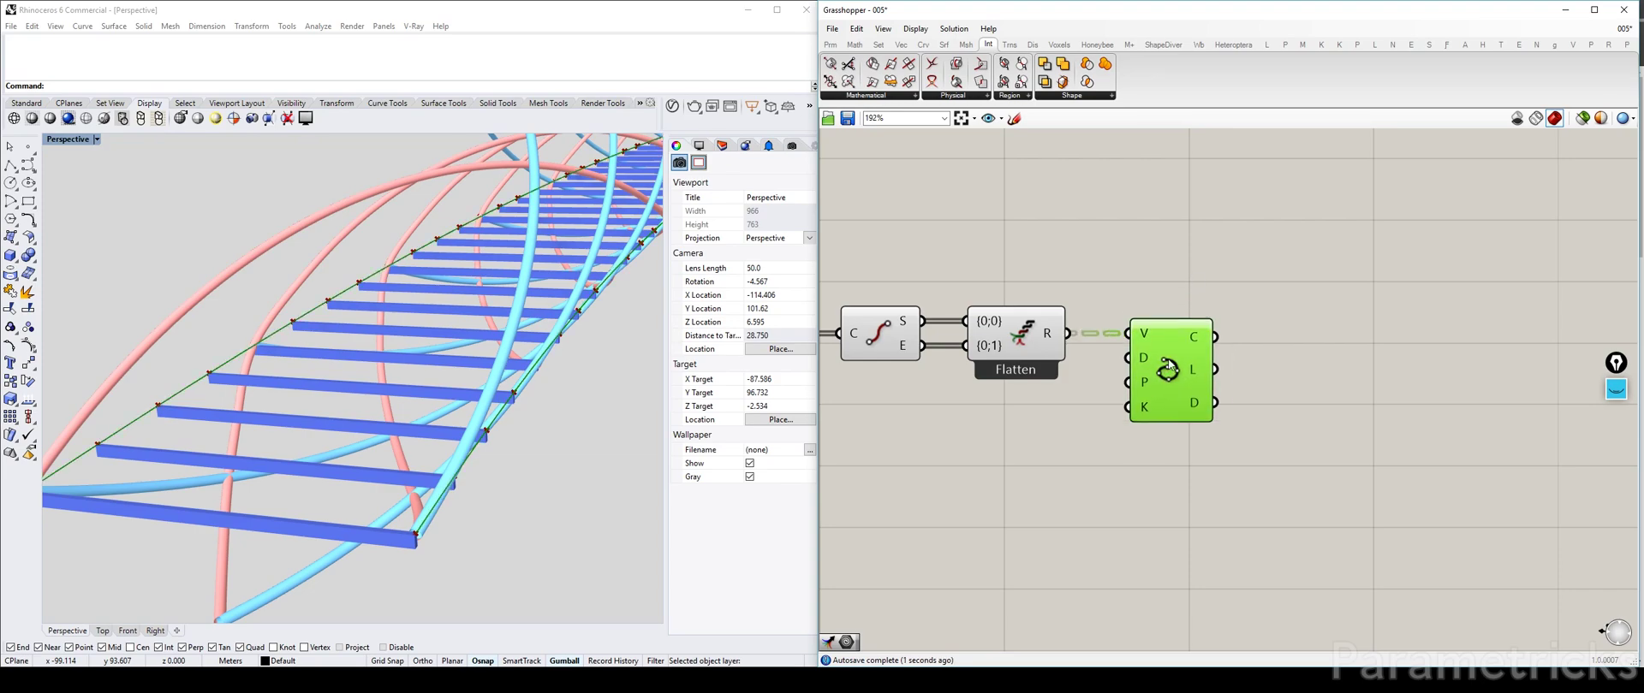
{"action": "left_click", "coordinate": [1260, 388]}
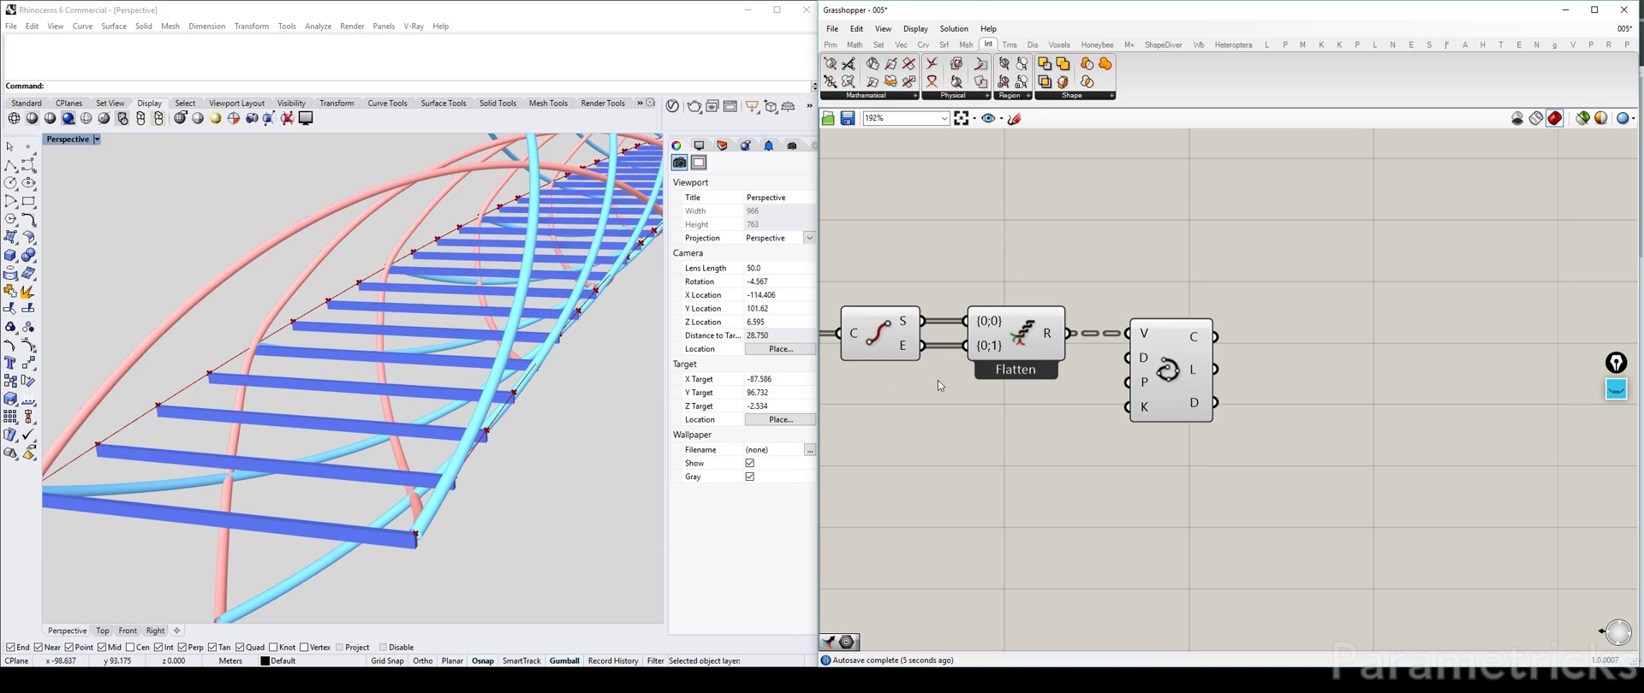
Move Interpolate closer to Entwine and hide the previews of End Points and Entwine.
{"action": "right_click_drag", "start_coordinate": [938, 385], "coordinate": [919, 374]}
{"action": "left_click_drag", "start_coordinate": [1162, 364], "coordinate": [1134, 364]}
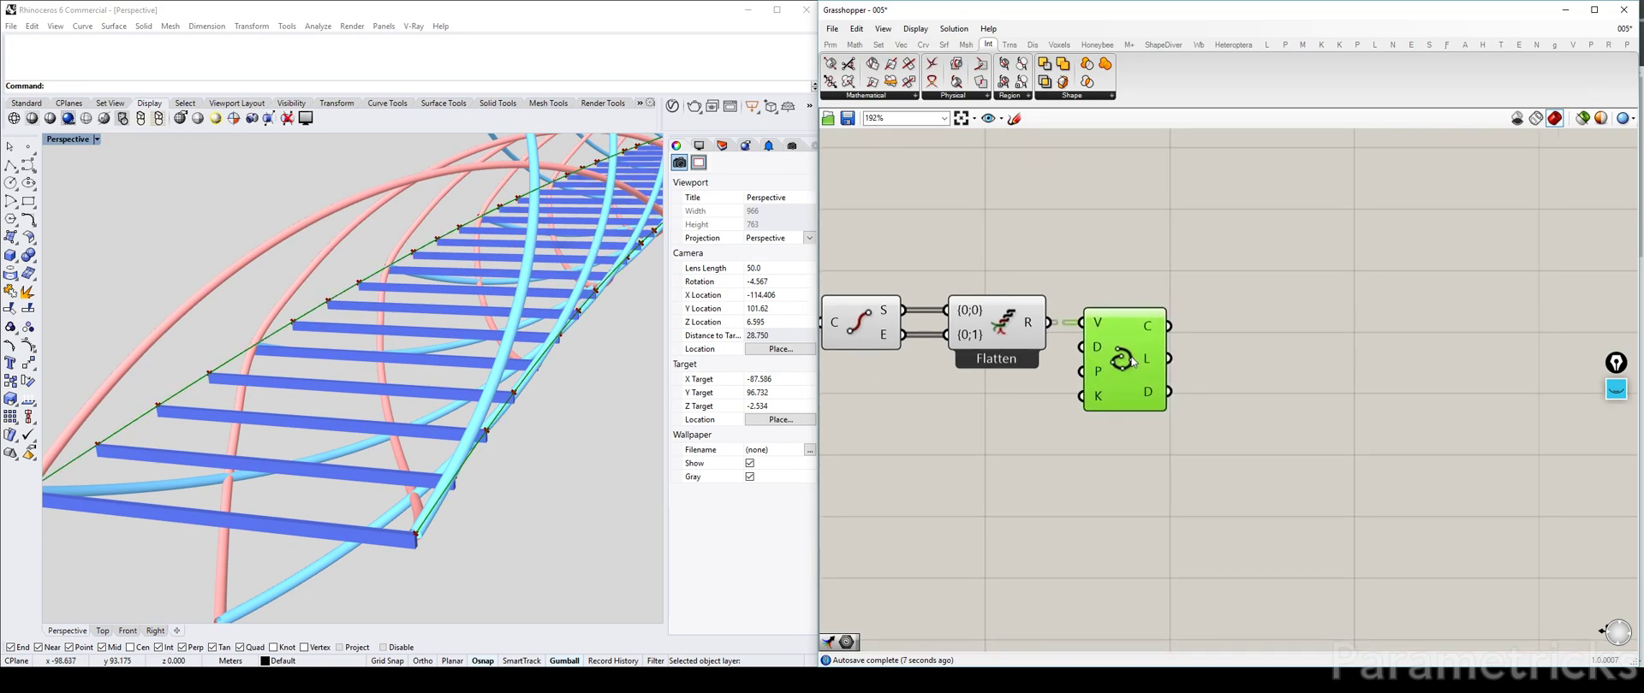
{"action": "scroll", "coordinate": [1159, 338], "scroll_direction": "down", "scroll_amount": 3}
{"action": "left_click_drag", "start_coordinate": [1098, 321], "coordinate": [1091, 321]}
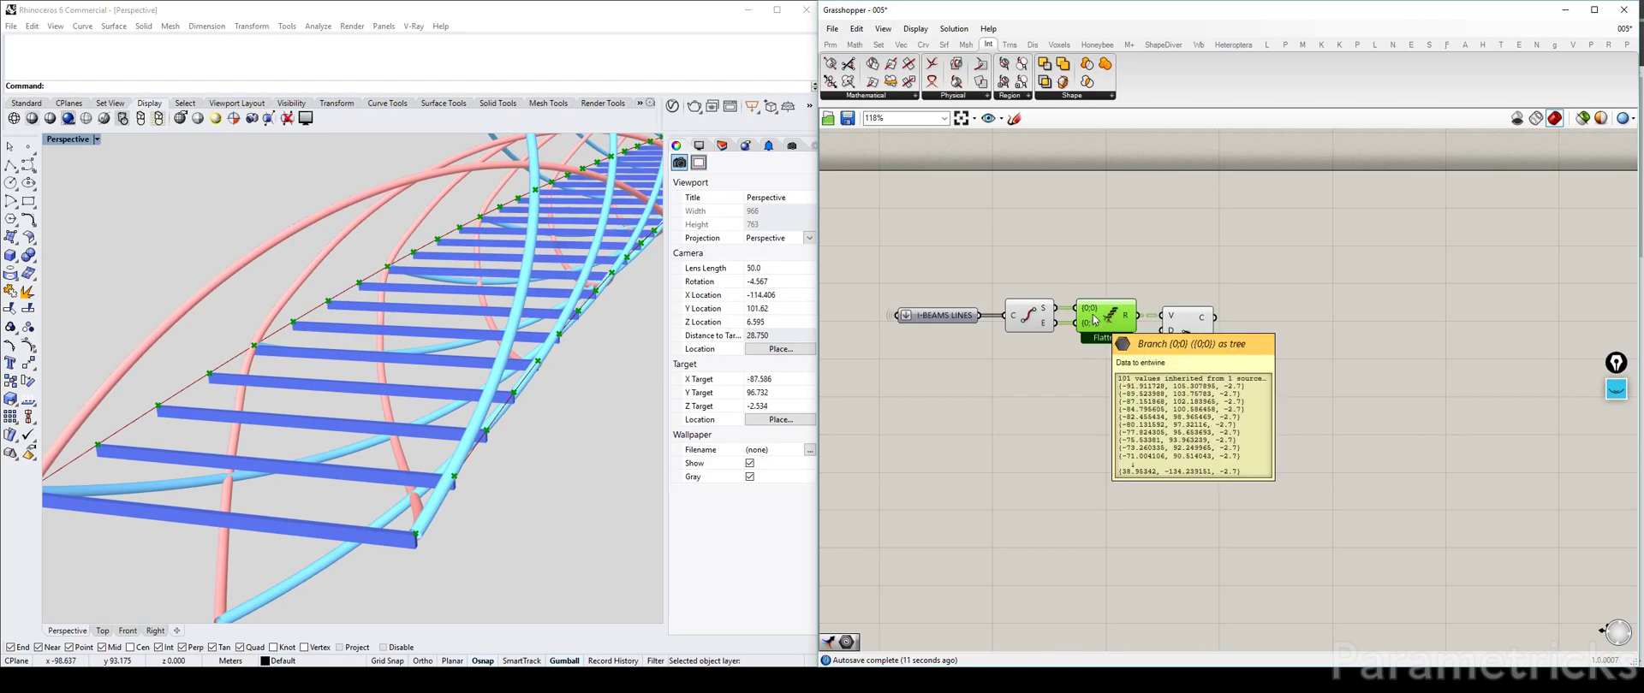
{"action": "scroll", "coordinate": [1237, 324], "scroll_direction": "up", "scroll_amount": 1}
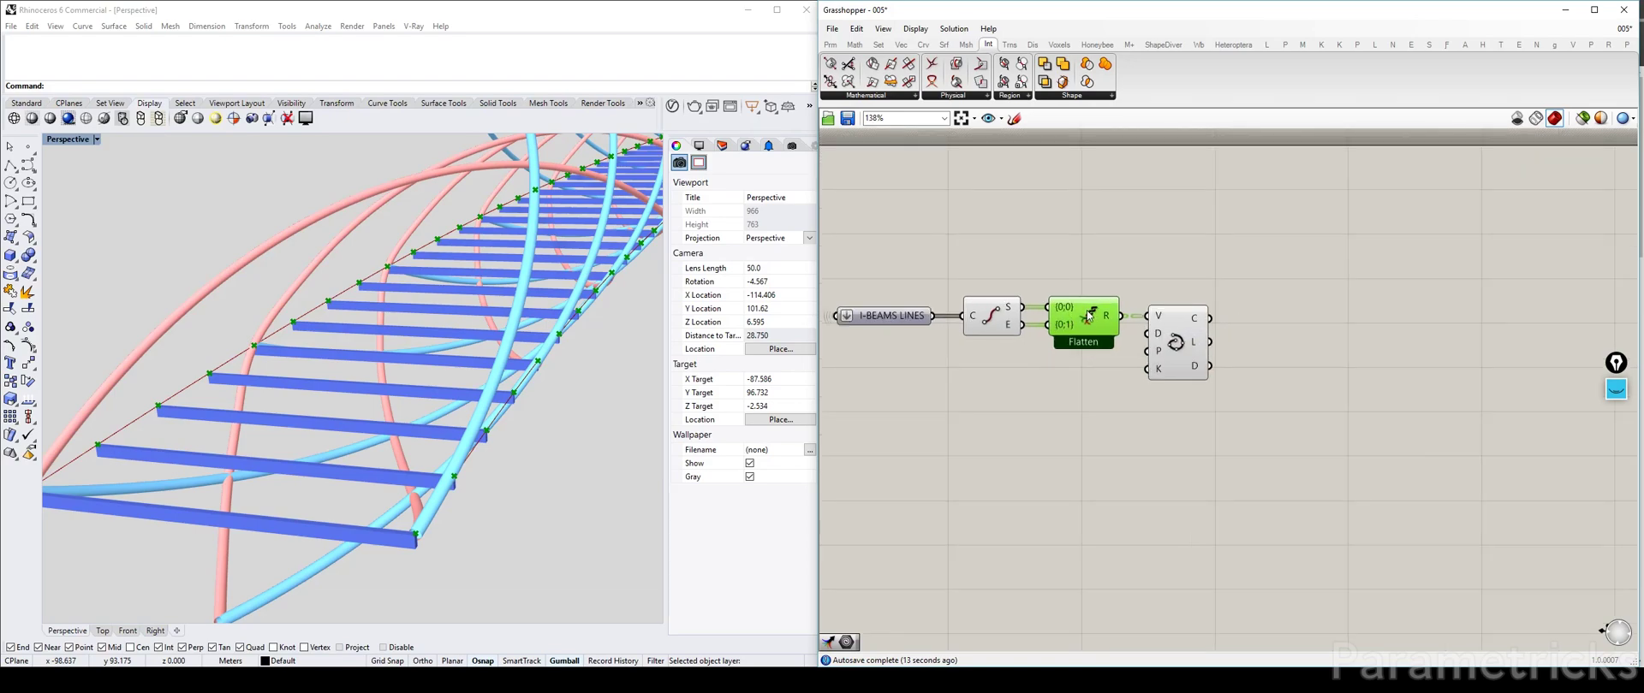
{"action": "scroll", "coordinate": [1057, 328], "scroll_direction": "up", "scroll_amount": 3}
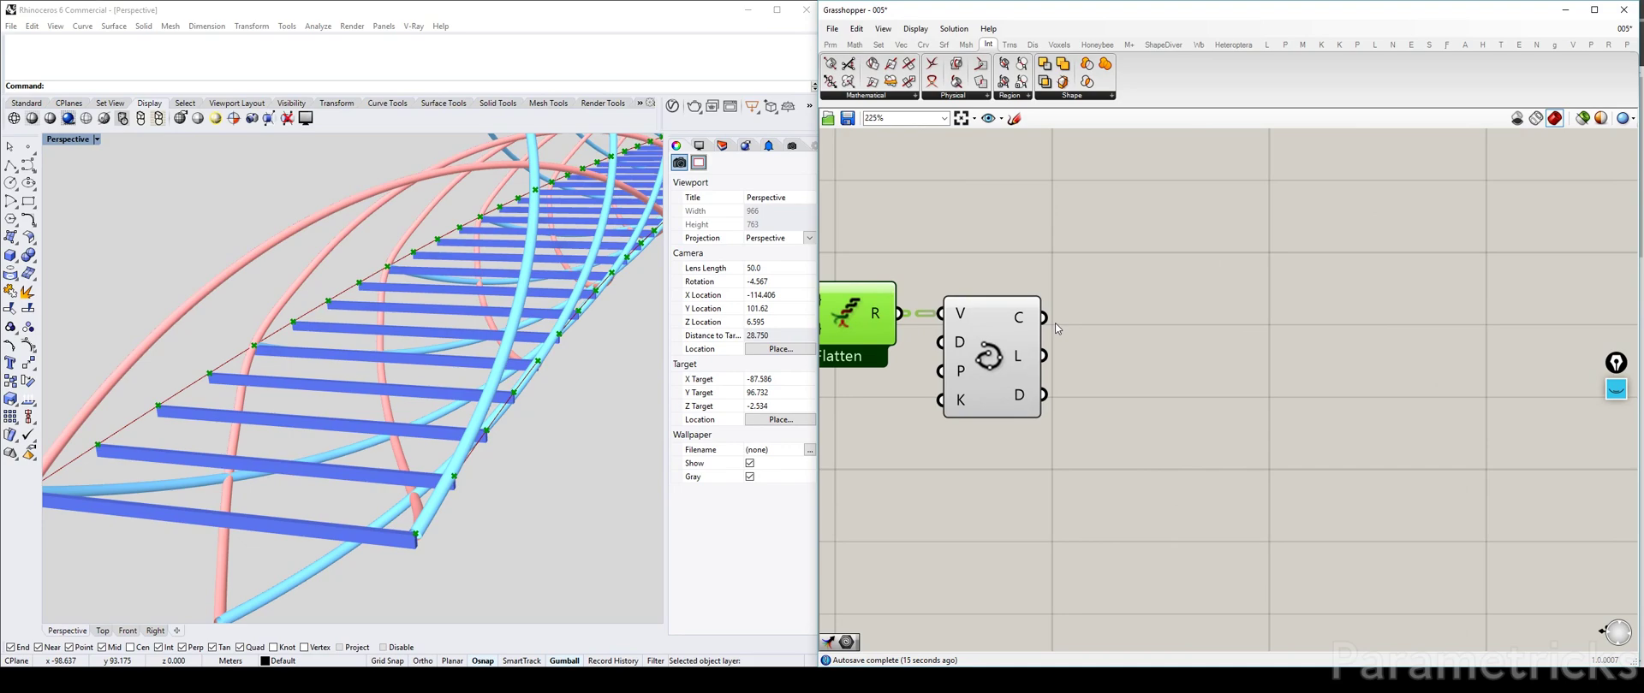
{"action": "right_click_drag", "start_coordinate": [964, 321], "coordinate": [1278, 282]}
{"action": "key", "text": "ctrl+q"}
{"action": "left_click", "coordinate": [1015, 271]}
{"action": "key", "text": "ctrl+q"}
{"action": "right_click_drag", "start_coordinate": [1179, 238], "coordinate": [1002, 247]}
{"action": "scroll", "coordinate": [950, 321], "scroll_direction": "down", "scroll_amount": 7}
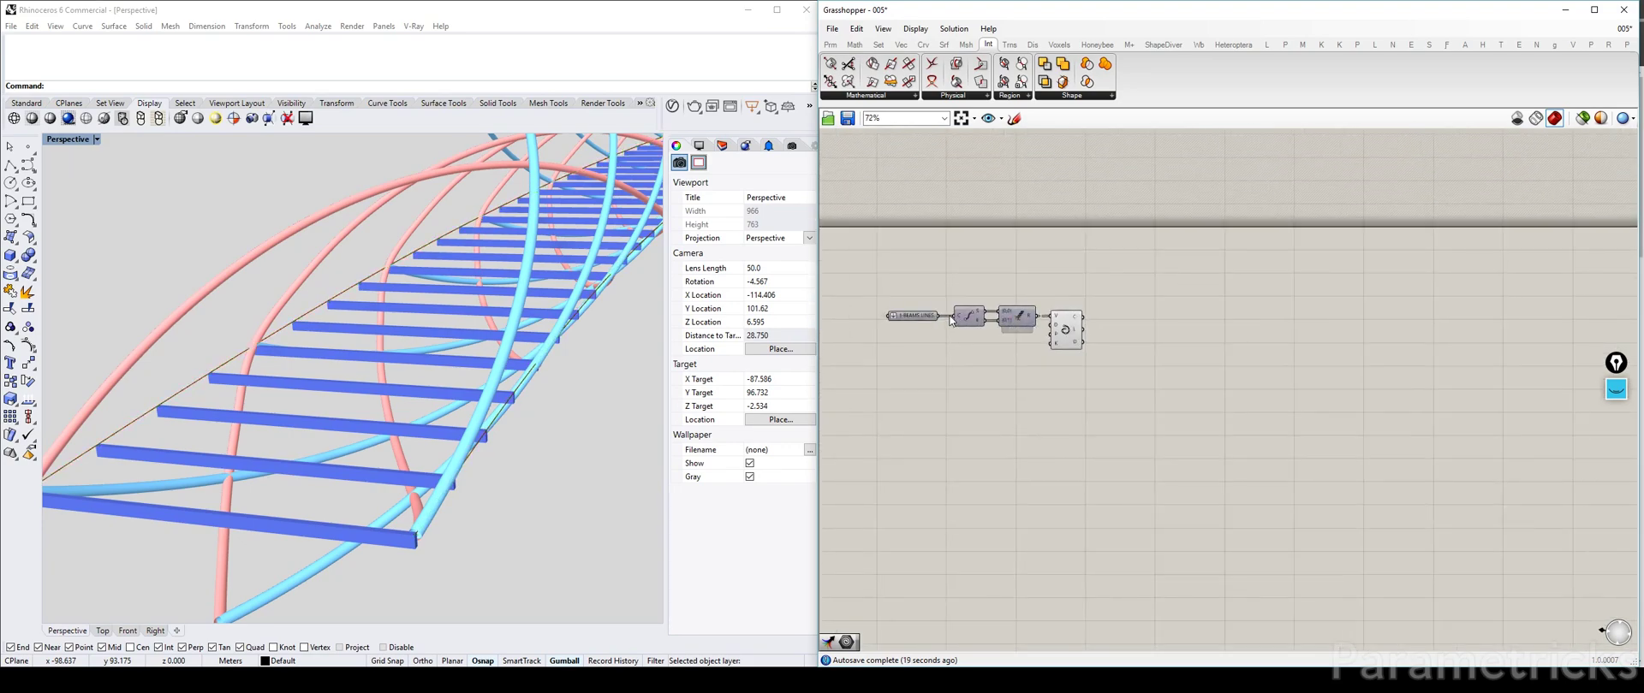
Right-align the seven receiving parameters from Total Bridge Length to Diameter of Tubes, and level Number Outer Helix with its source.
{"action": "scroll", "coordinate": [950, 321], "scroll_direction": "down", "scroll_amount": 8}
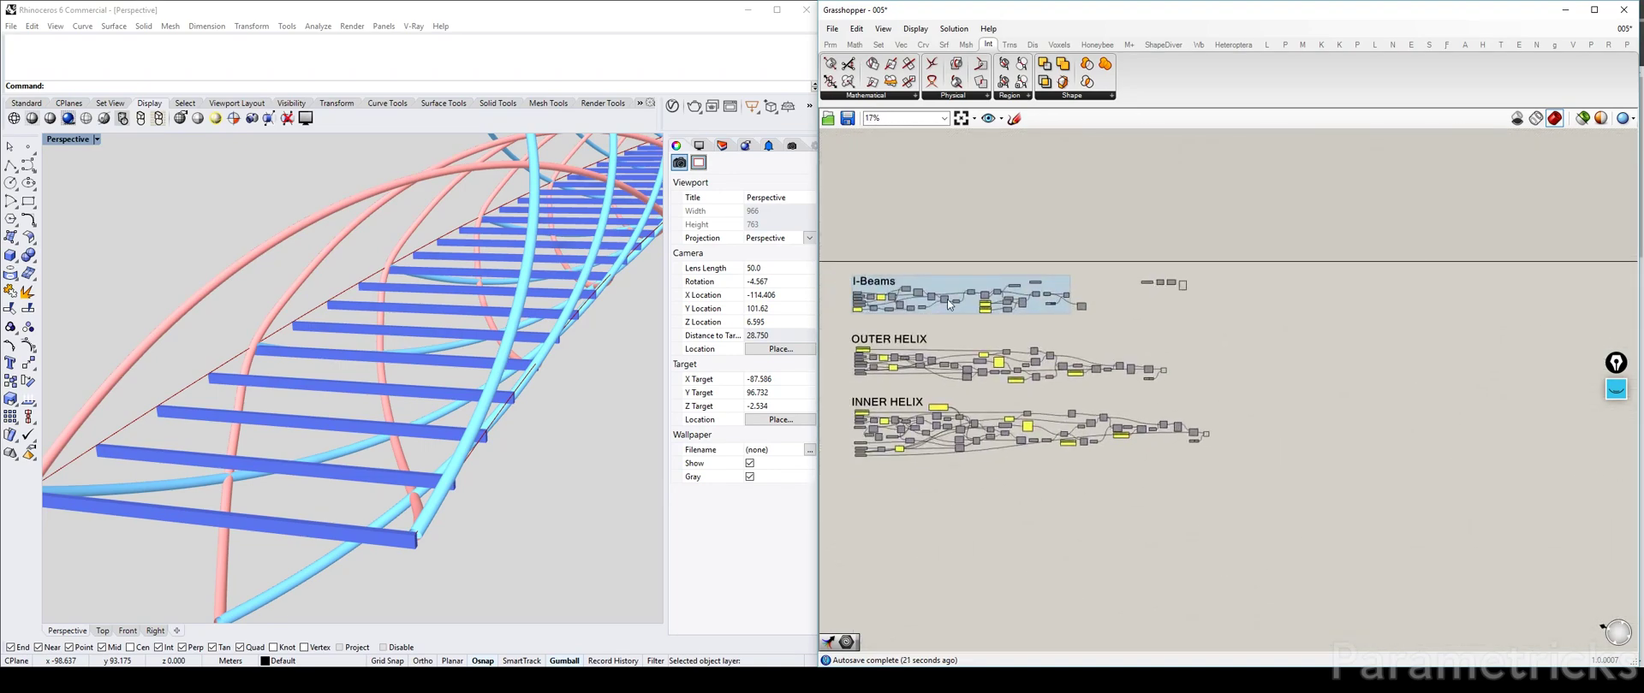
{"action": "right_click_drag", "start_coordinate": [950, 303], "coordinate": [1177, 254]}
{"action": "scroll", "coordinate": [1032, 279], "scroll_direction": "up", "scroll_amount": 10}
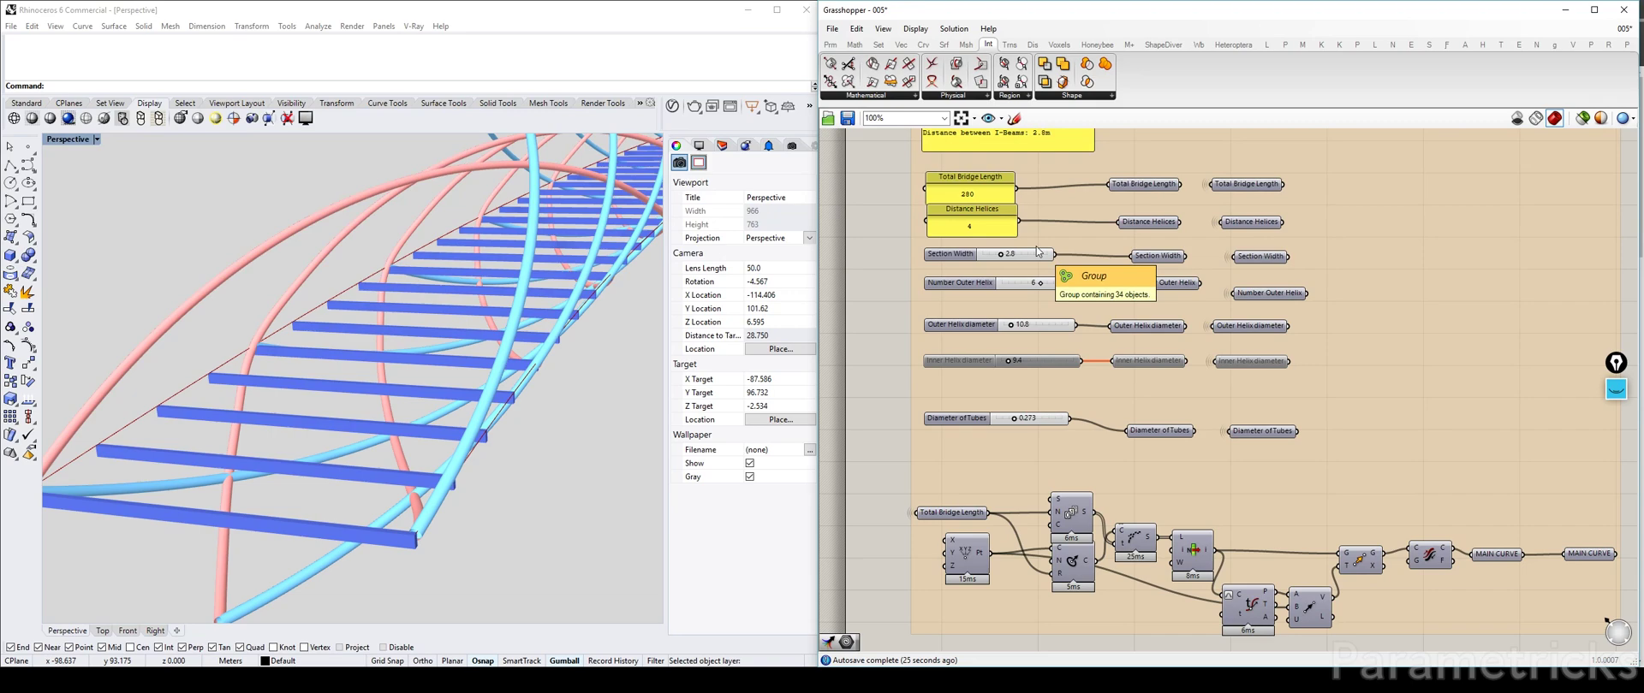
{"action": "right_click_drag", "start_coordinate": [1177, 241], "coordinate": [1030, 322]}
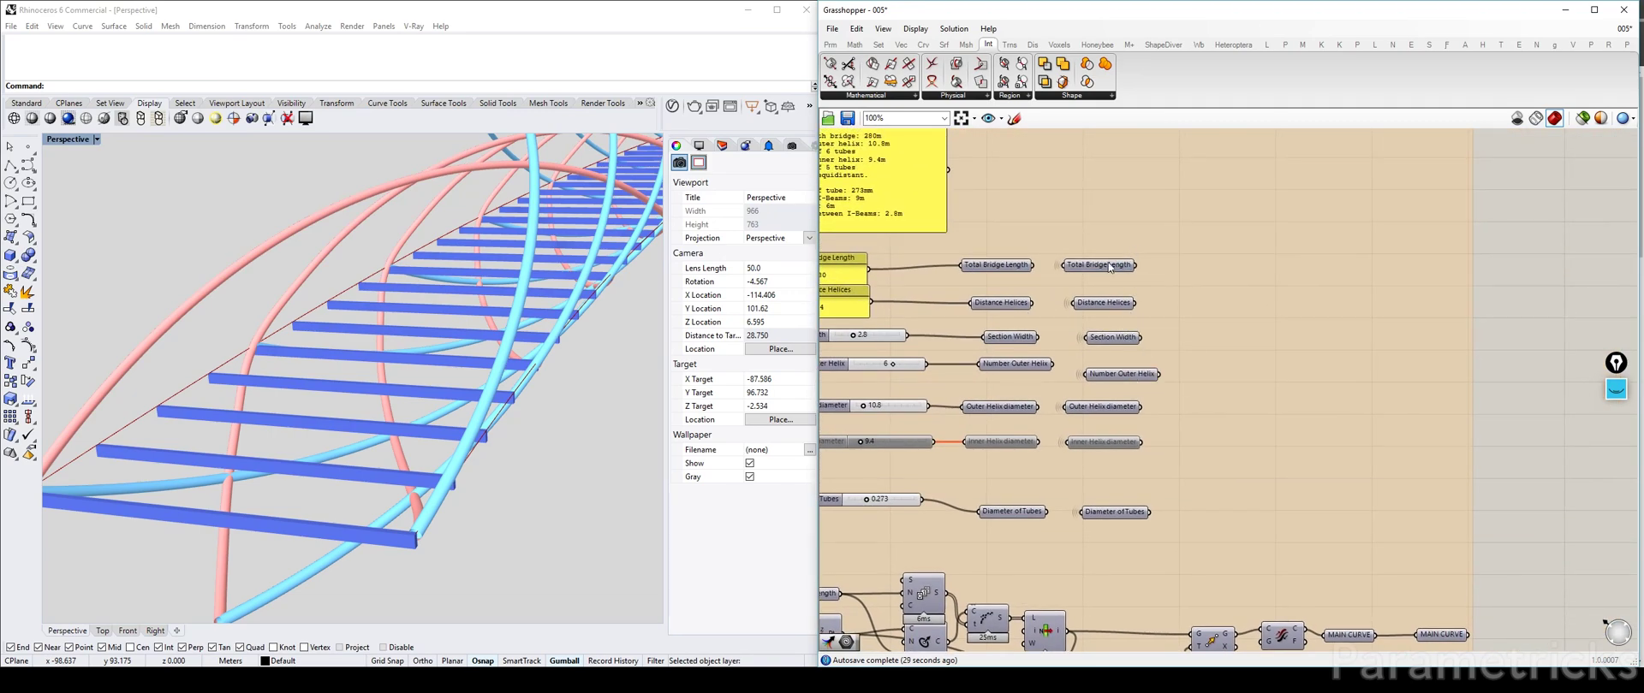
{"action": "left_click", "coordinate": [1105, 303], "text": "shift"}
{"action": "left_click", "coordinate": [1112, 337], "text": "shift"}
{"action": "left_click", "coordinate": [1122, 374], "text": "shift"}
{"action": "left_click", "coordinate": [1103, 406], "text": "shift"}
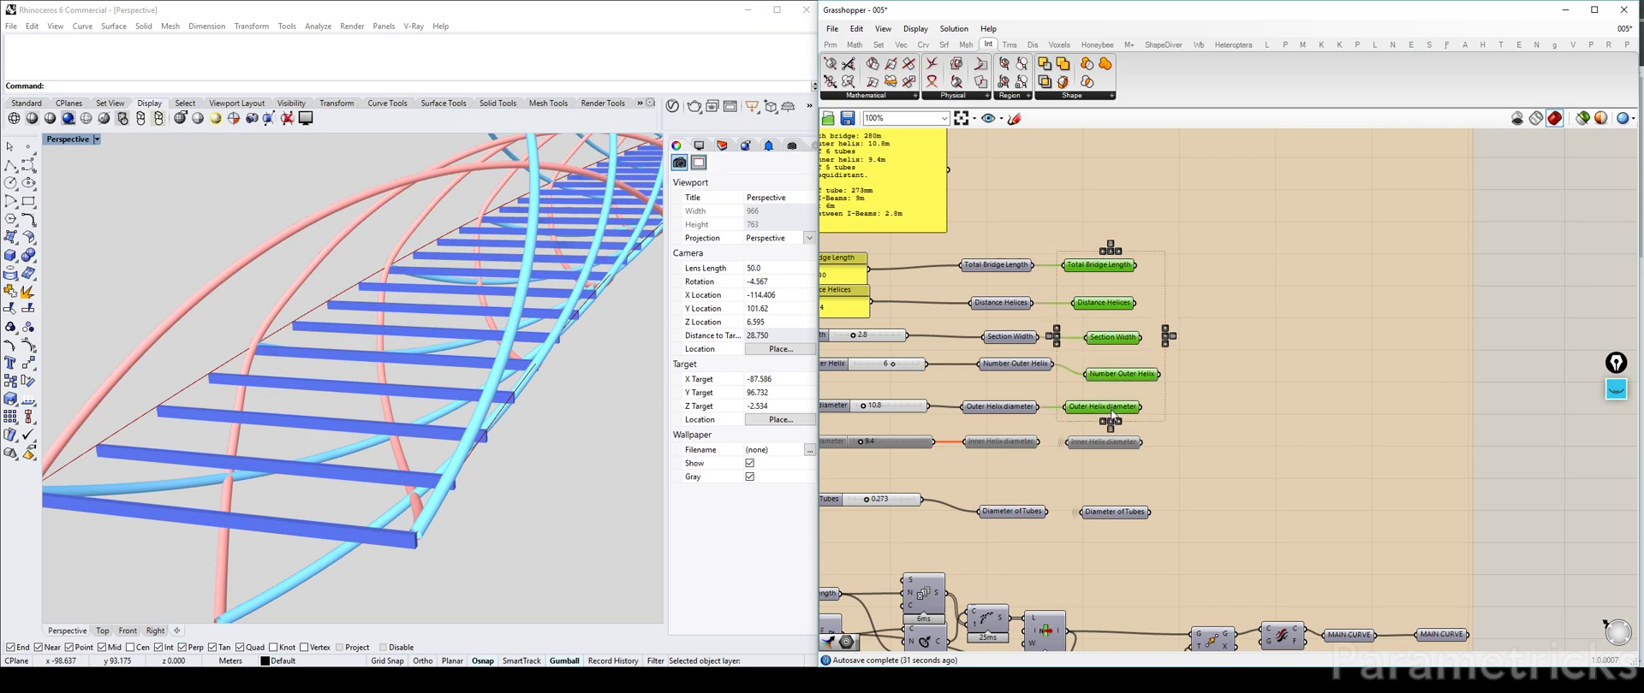
{"action": "left_click", "coordinate": [1110, 442], "text": "shift"}
{"action": "left_click", "coordinate": [1116, 512], "text": "shift"}
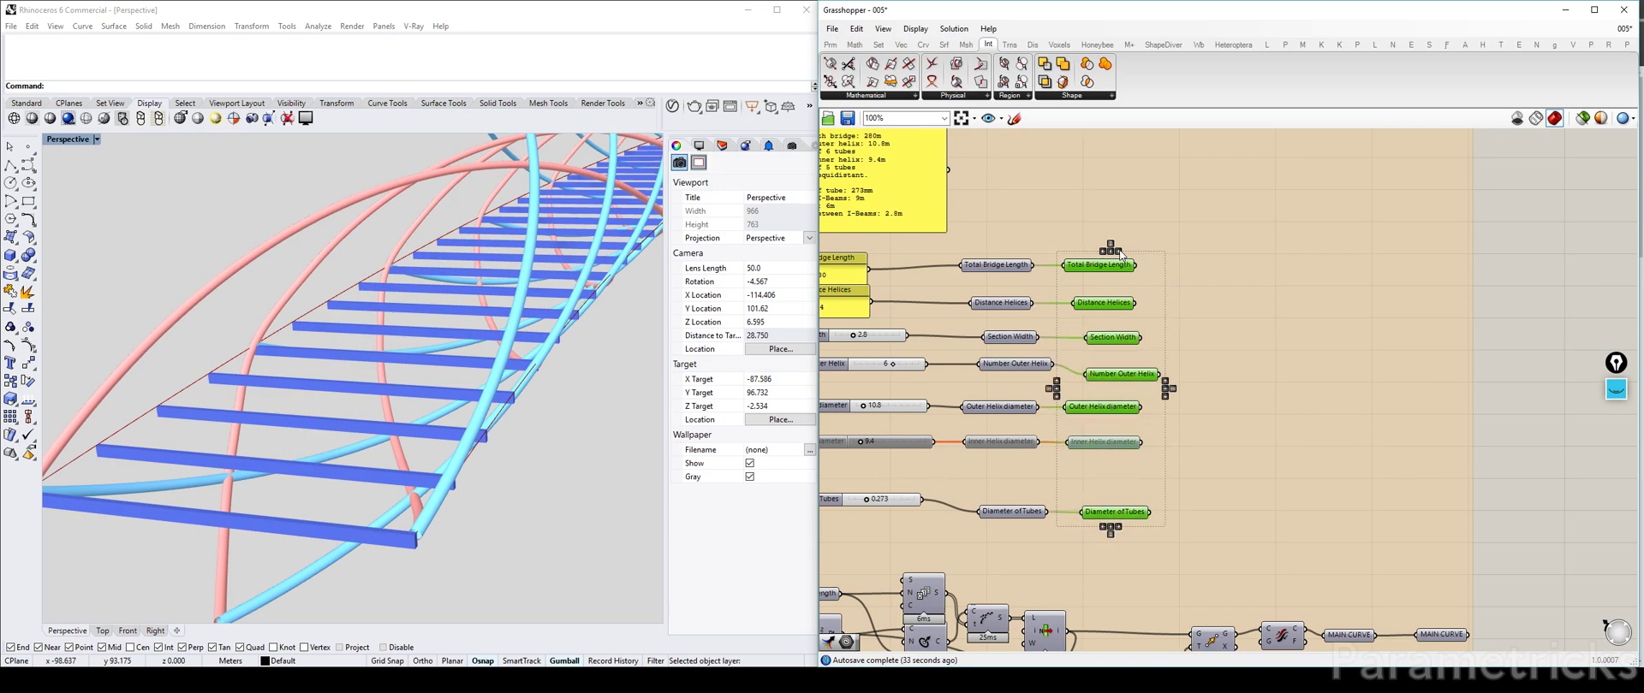
{"action": "left_click", "coordinate": [1118, 251]}
{"action": "left_click", "coordinate": [1533, 326]}
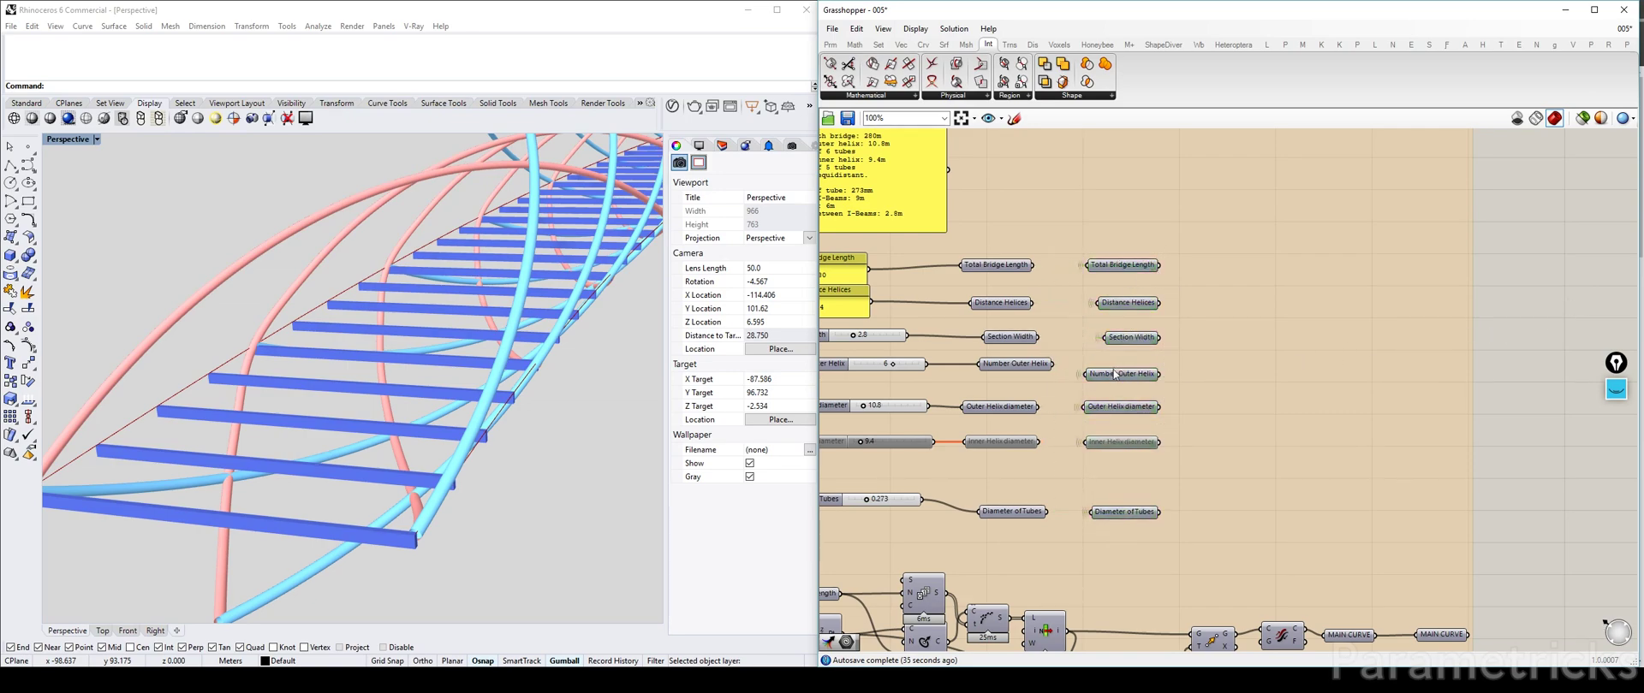
{"action": "left_click_drag", "start_coordinate": [1118, 377], "coordinate": [1119, 368]}
Duplicate the receiving Diameter of Tubes parameter and place the copy directly below I-BEAMS LINES.
{"action": "scroll", "coordinate": [1143, 421], "scroll_direction": "down", "scroll_amount": 2}
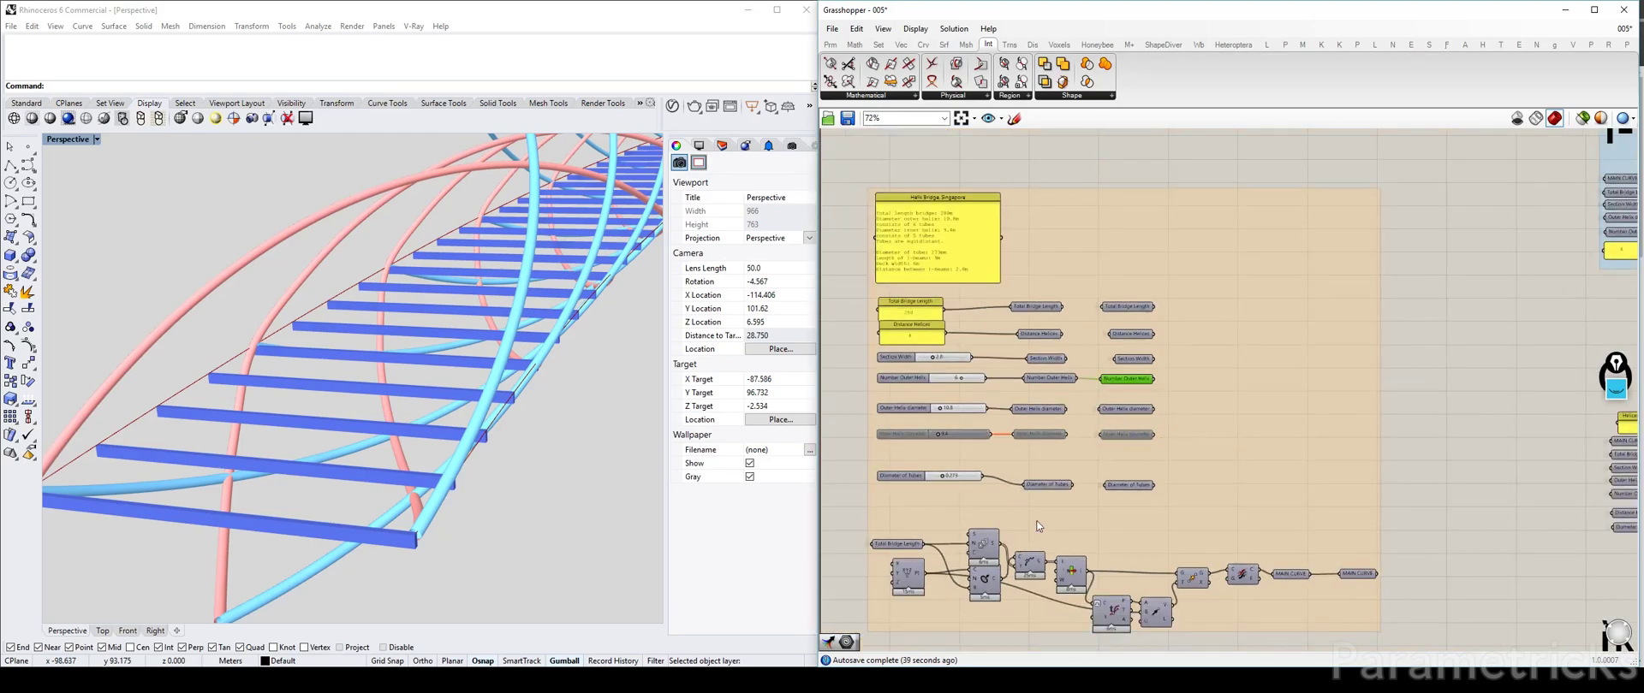
{"action": "scroll", "coordinate": [1029, 501], "scroll_direction": "up", "scroll_amount": 2}
{"action": "left_click_drag", "start_coordinate": [1183, 483], "coordinate": [1454, 350], "text": "alt"}
{"action": "right_click_drag", "start_coordinate": [1400, 353], "coordinate": [1057, 399]}
{"action": "left_click_drag", "start_coordinate": [1119, 396], "coordinate": [1594, 395]}
{"action": "scroll", "coordinate": [1225, 444], "scroll_direction": "down", "scroll_amount": 7}
{"action": "right_click_drag", "start_coordinate": [1584, 387], "coordinate": [1259, 382]}
{"action": "scroll", "coordinate": [1258, 382], "scroll_direction": "up", "scroll_amount": 2}
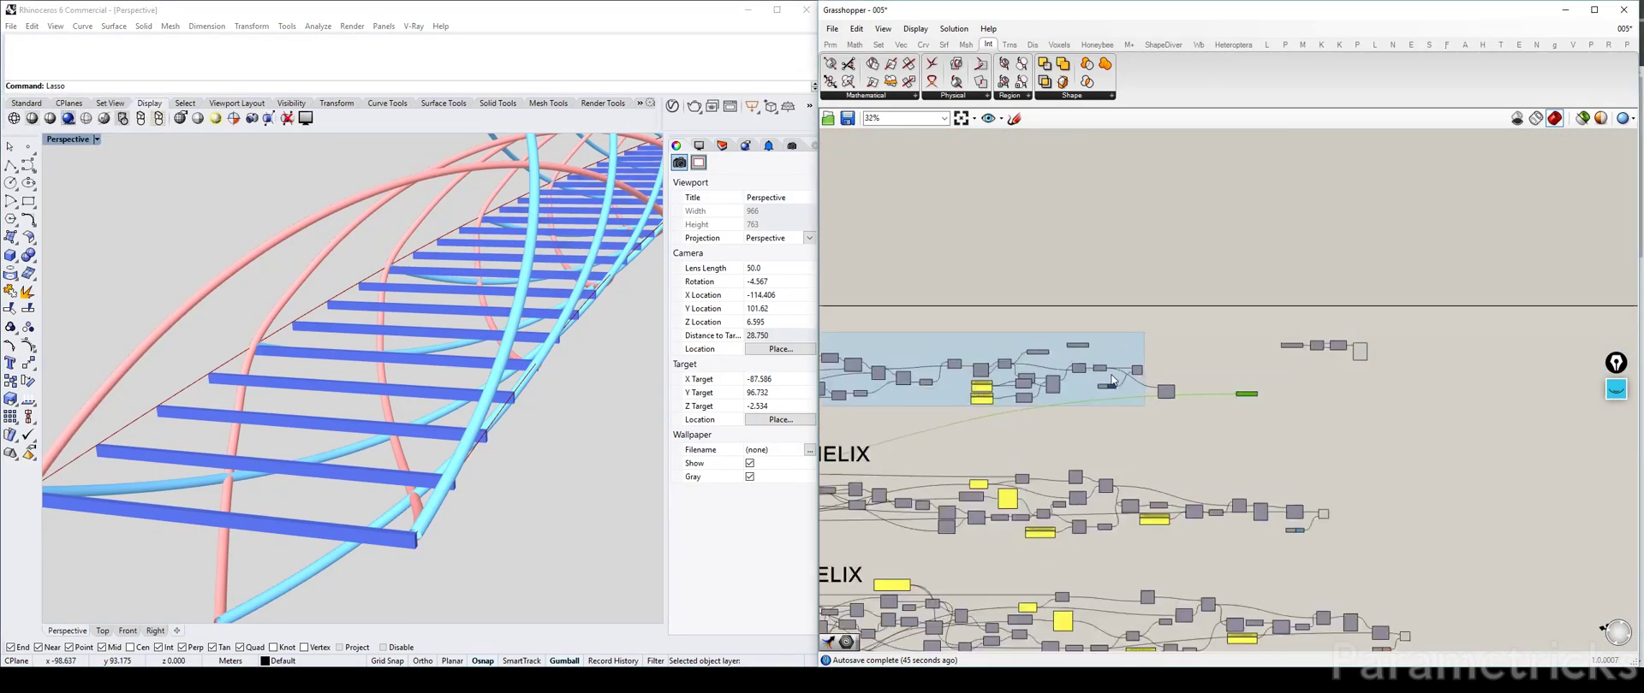
{"action": "right_click_drag", "start_coordinate": [1358, 382], "coordinate": [1098, 356]}
{"action": "scroll", "coordinate": [1098, 357], "scroll_direction": "up", "scroll_amount": 9}
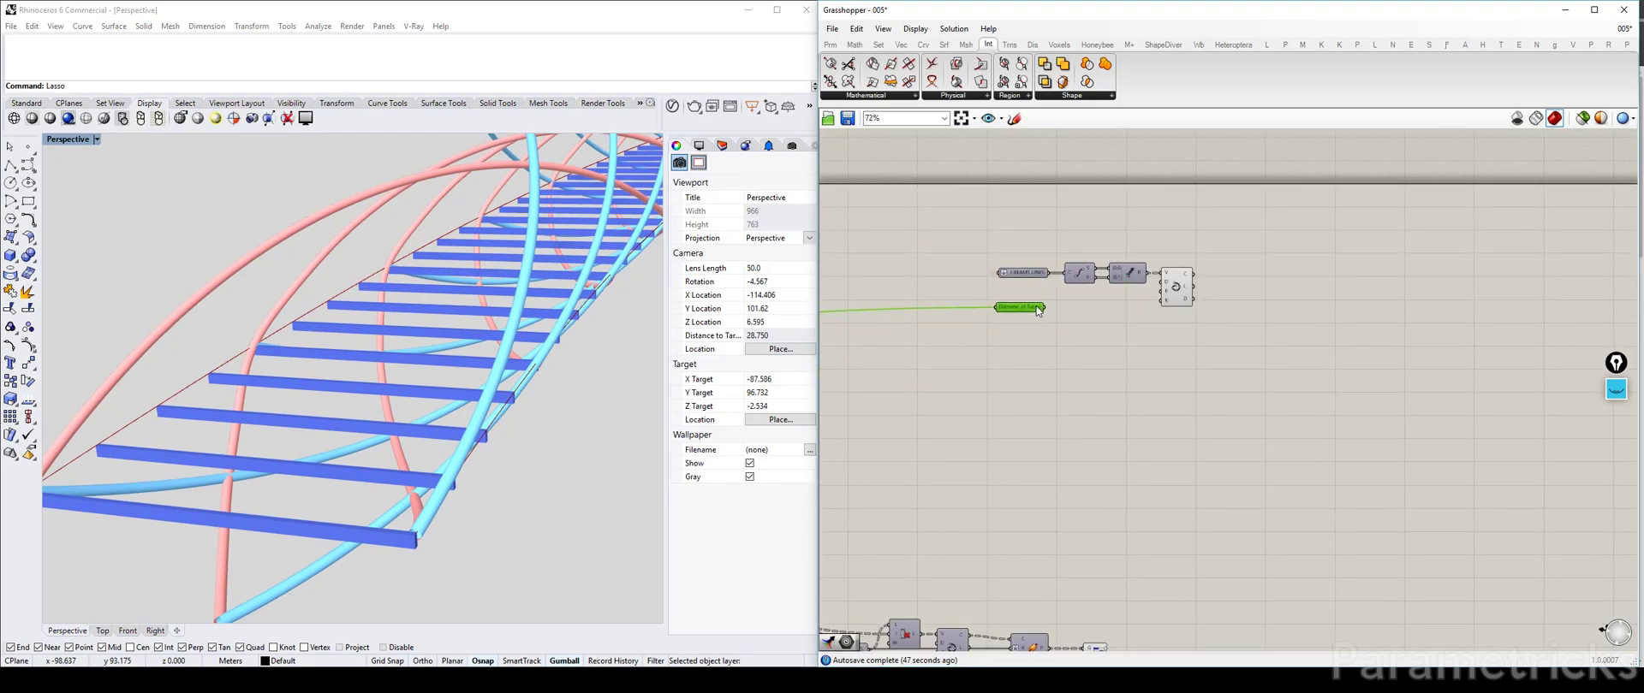
{"action": "scroll", "coordinate": [1045, 299], "scroll_direction": "up", "scroll_amount": 2}
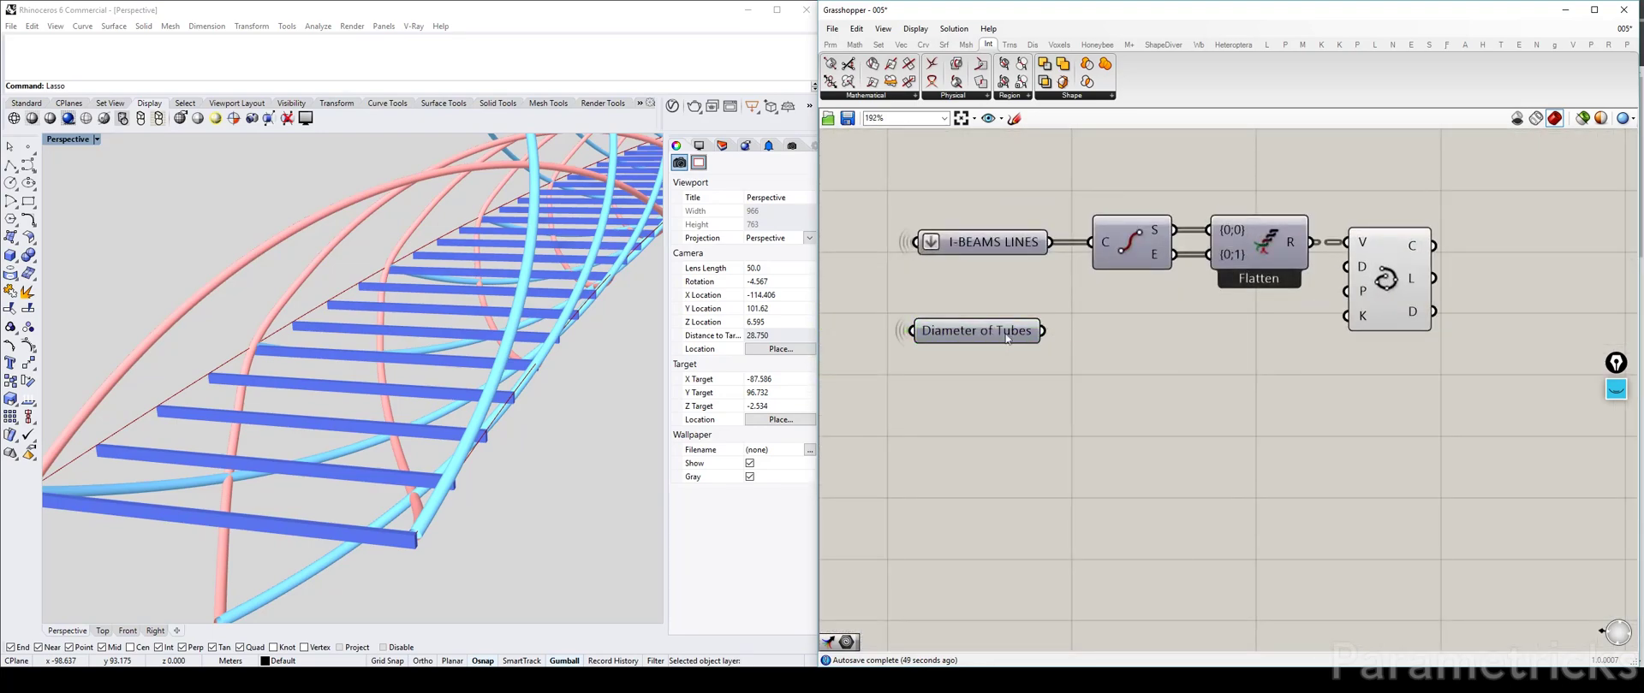
Add a Pipe component below End Points and wire Diameter of Tubes into its radius input.
{"action": "double_click", "coordinate": [1139, 336]}
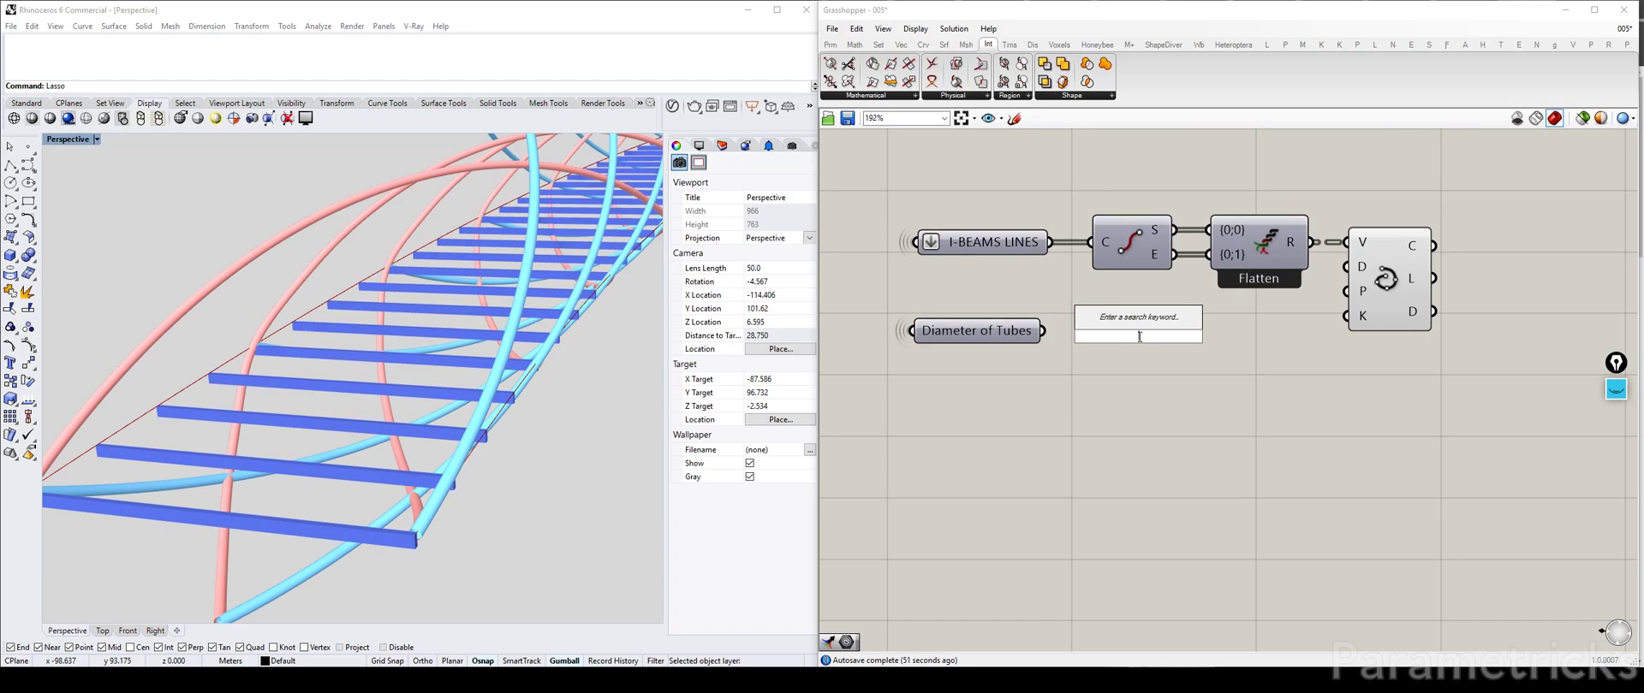
{"action": "type", "text": "pipe"}
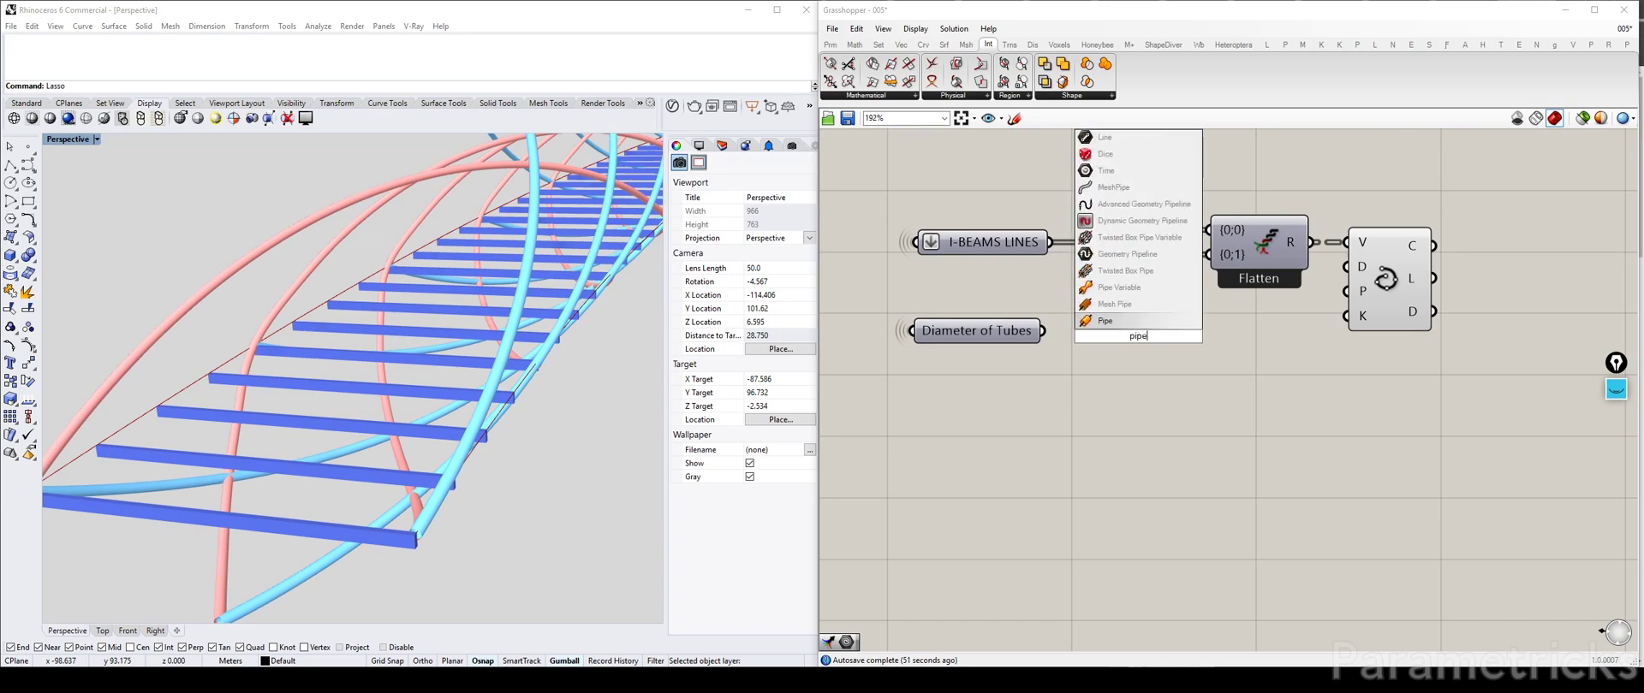
{"action": "left_click", "coordinate": [1104, 323]}
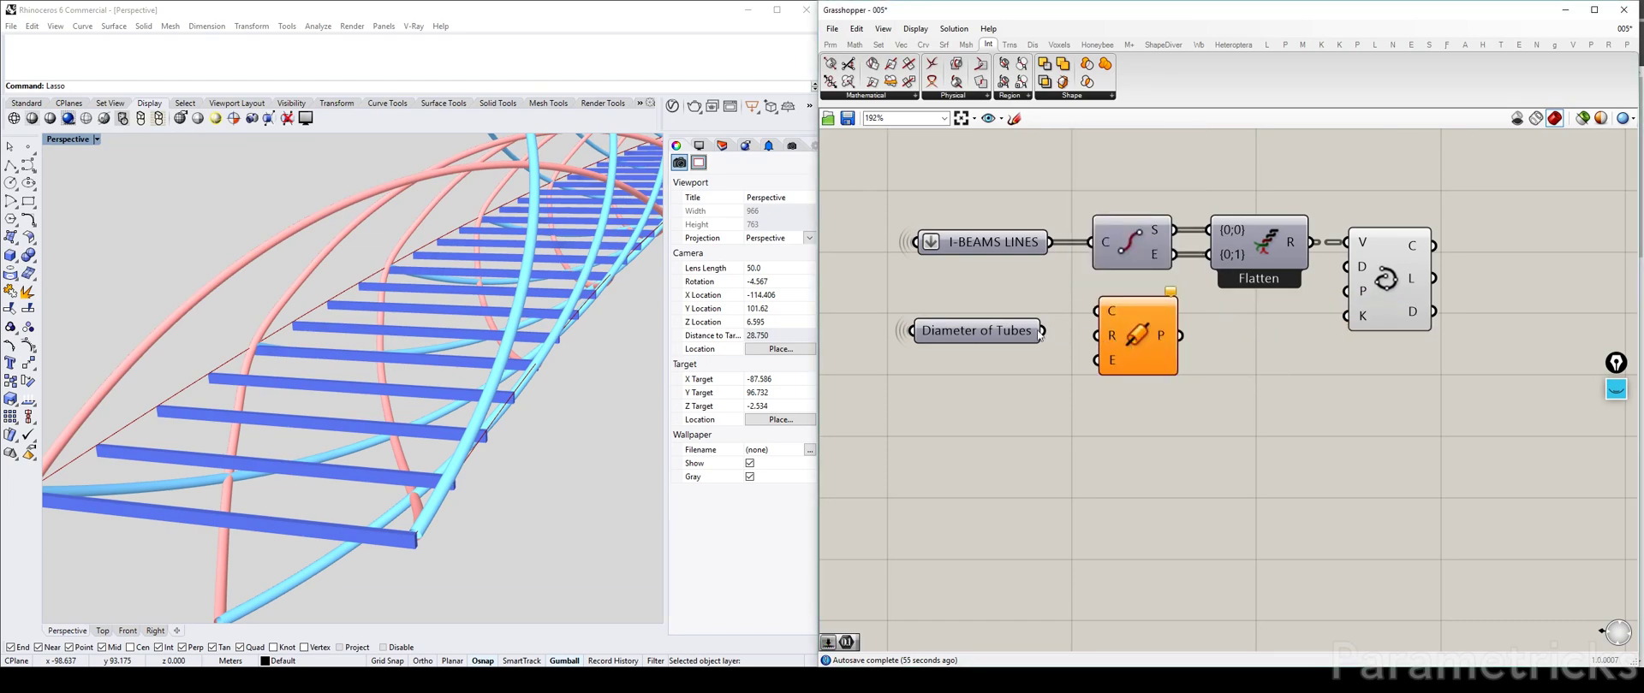
{"action": "left_click_drag", "start_coordinate": [1043, 331], "coordinate": [1102, 338]}
Add an expression to Pipe's radius input and set its end caps to Round.
{"action": "right_click", "coordinate": [1110, 340]}
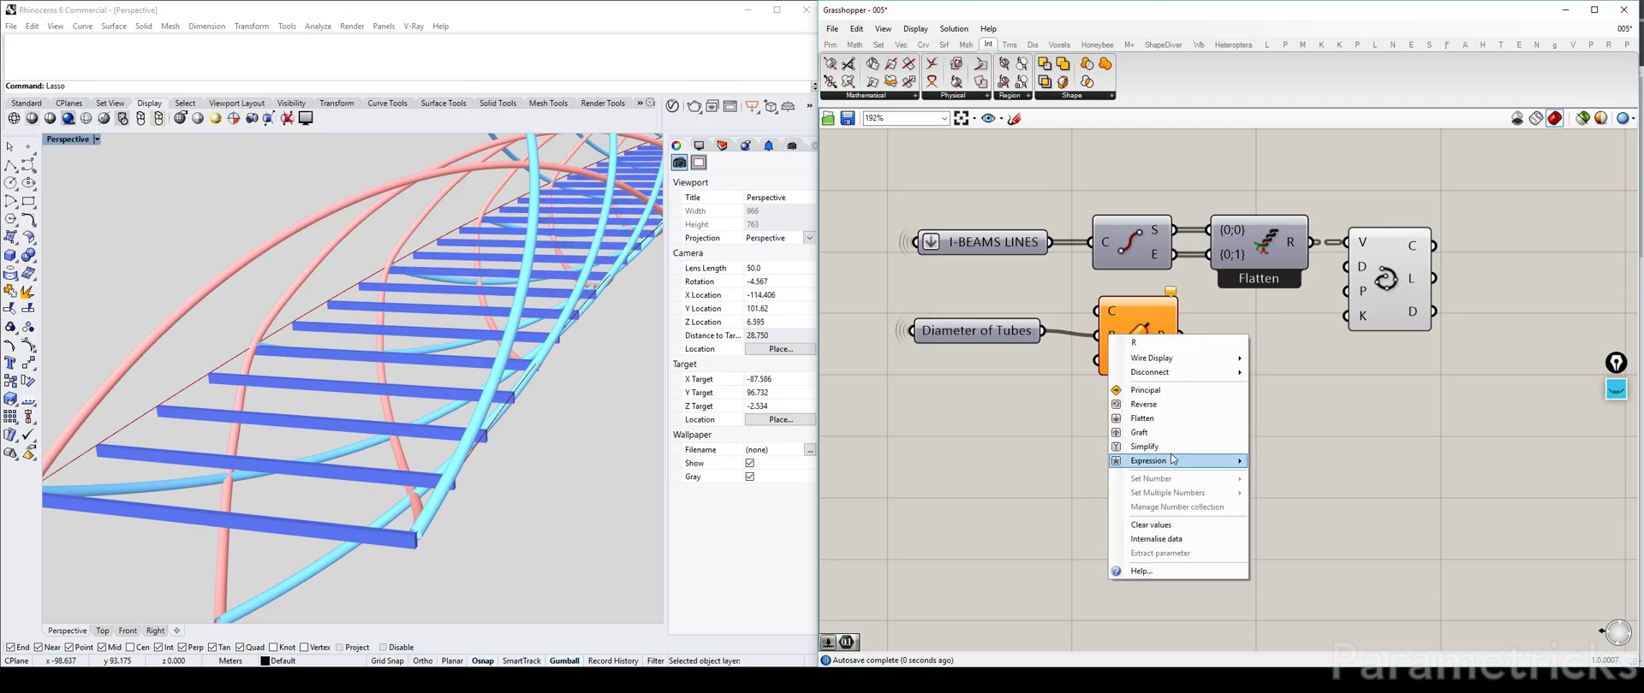
{"action": "mouse_move", "coordinate": [1181, 467]}
{"action": "left_click", "coordinate": [1295, 476]}
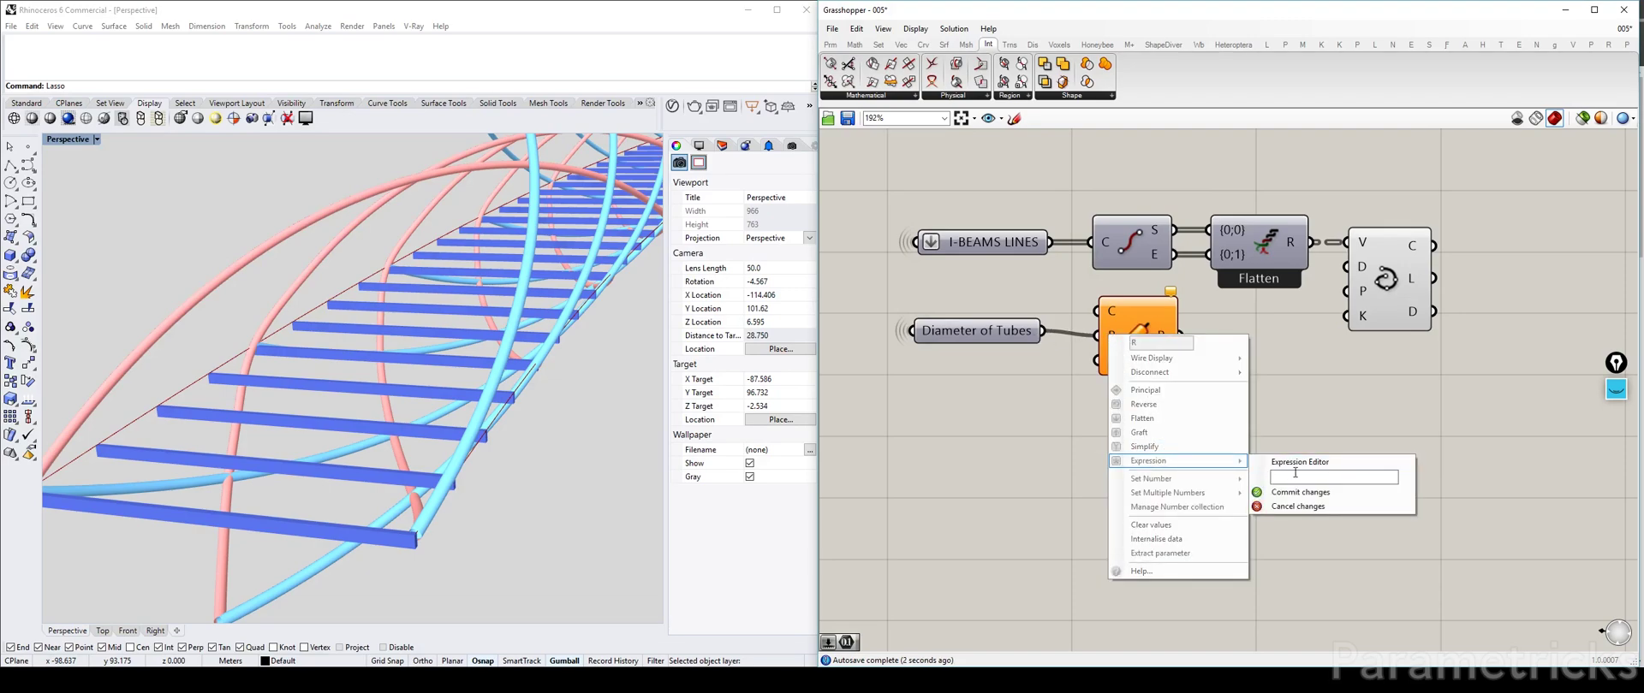
{"action": "key", "text": "Return"}
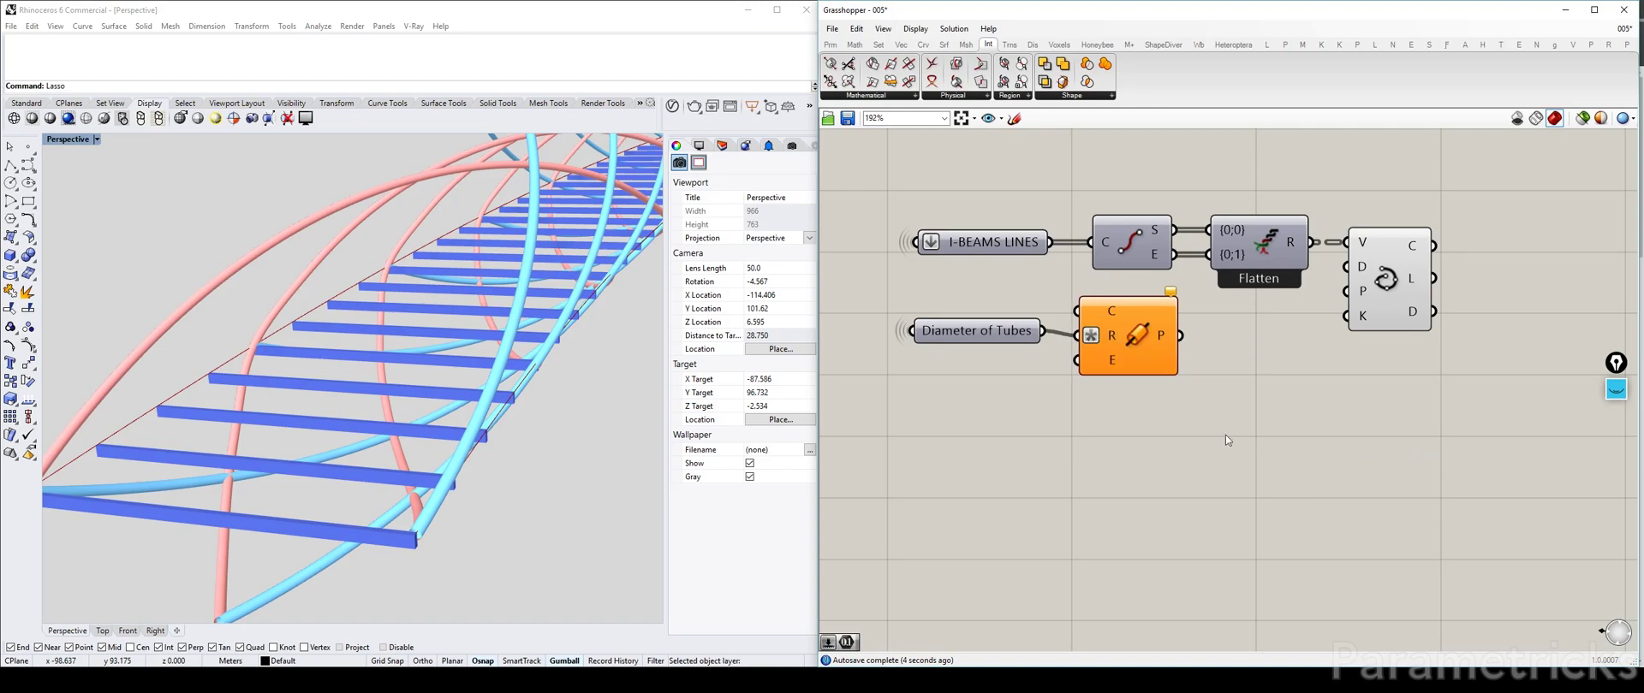
{"action": "right_click", "coordinate": [1113, 367]}
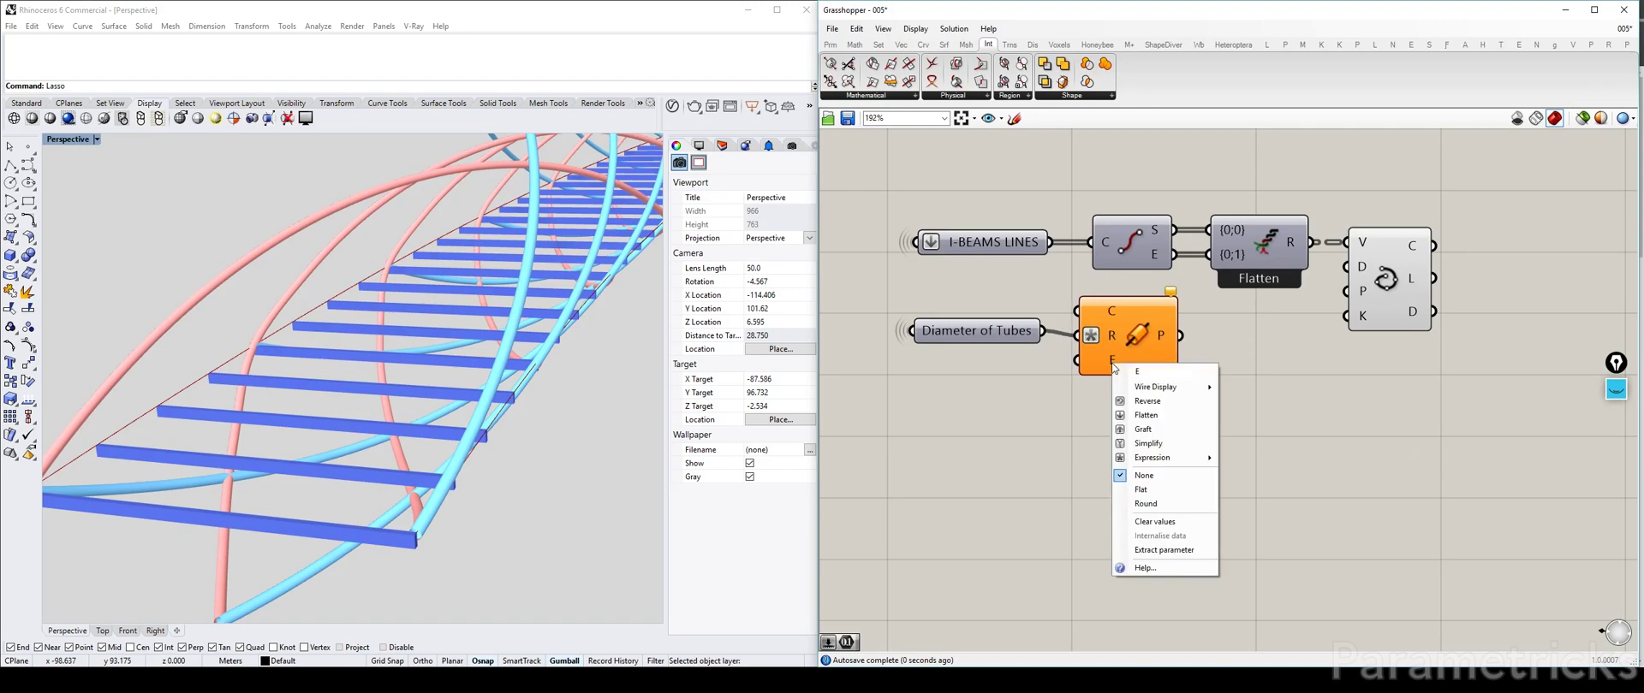
{"action": "left_click", "coordinate": [1168, 502]}
Place Pipe after Interpolate, wire the interpolated curves into its C input, and hide Interpolate's preview.
{"action": "left_click_drag", "start_coordinate": [1117, 345], "coordinate": [1345, 384]}
{"action": "right_click_drag", "start_coordinate": [1345, 384], "coordinate": [922, 453]}
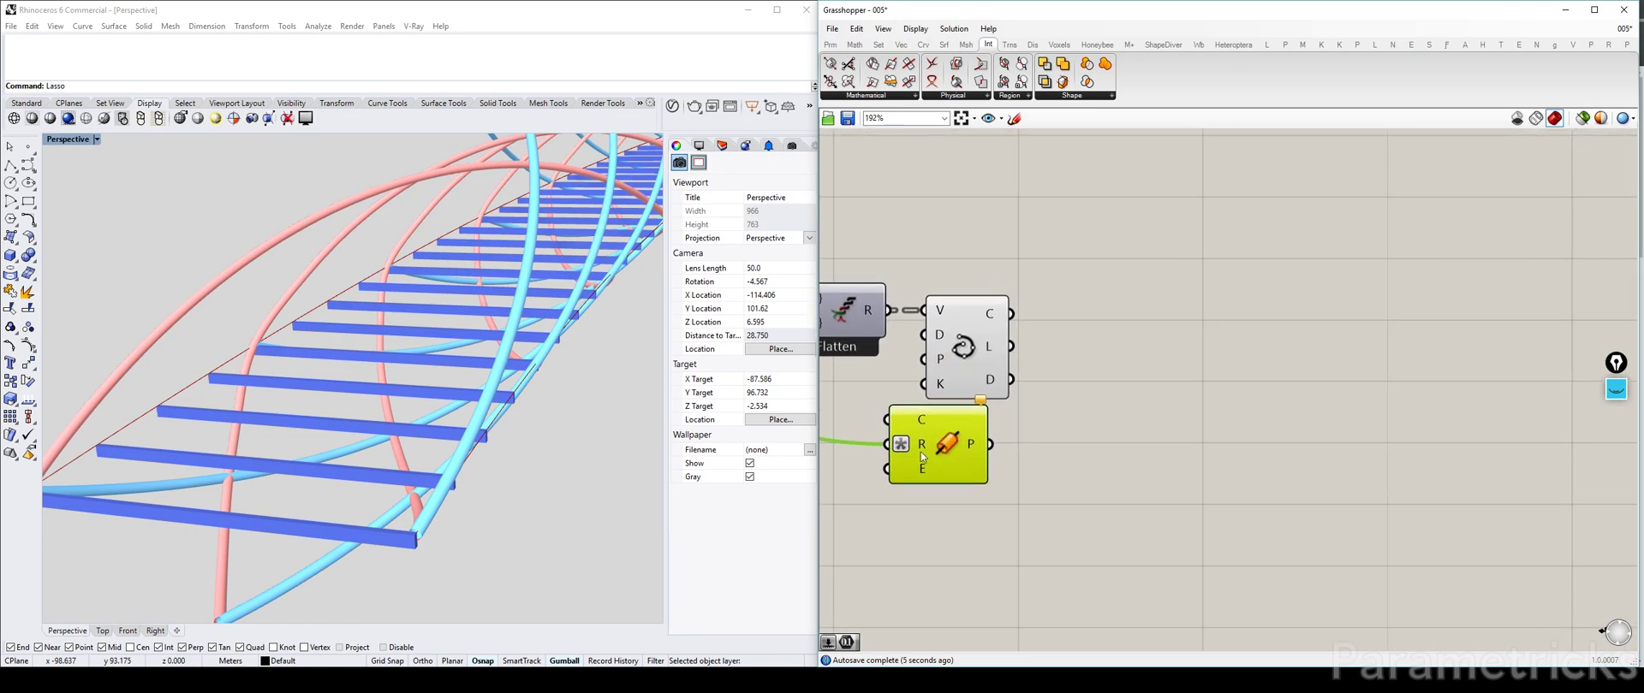
{"action": "left_click_drag", "start_coordinate": [921, 452], "coordinate": [1114, 395]}
{"action": "left_click_drag", "start_coordinate": [1011, 314], "coordinate": [1078, 364]}
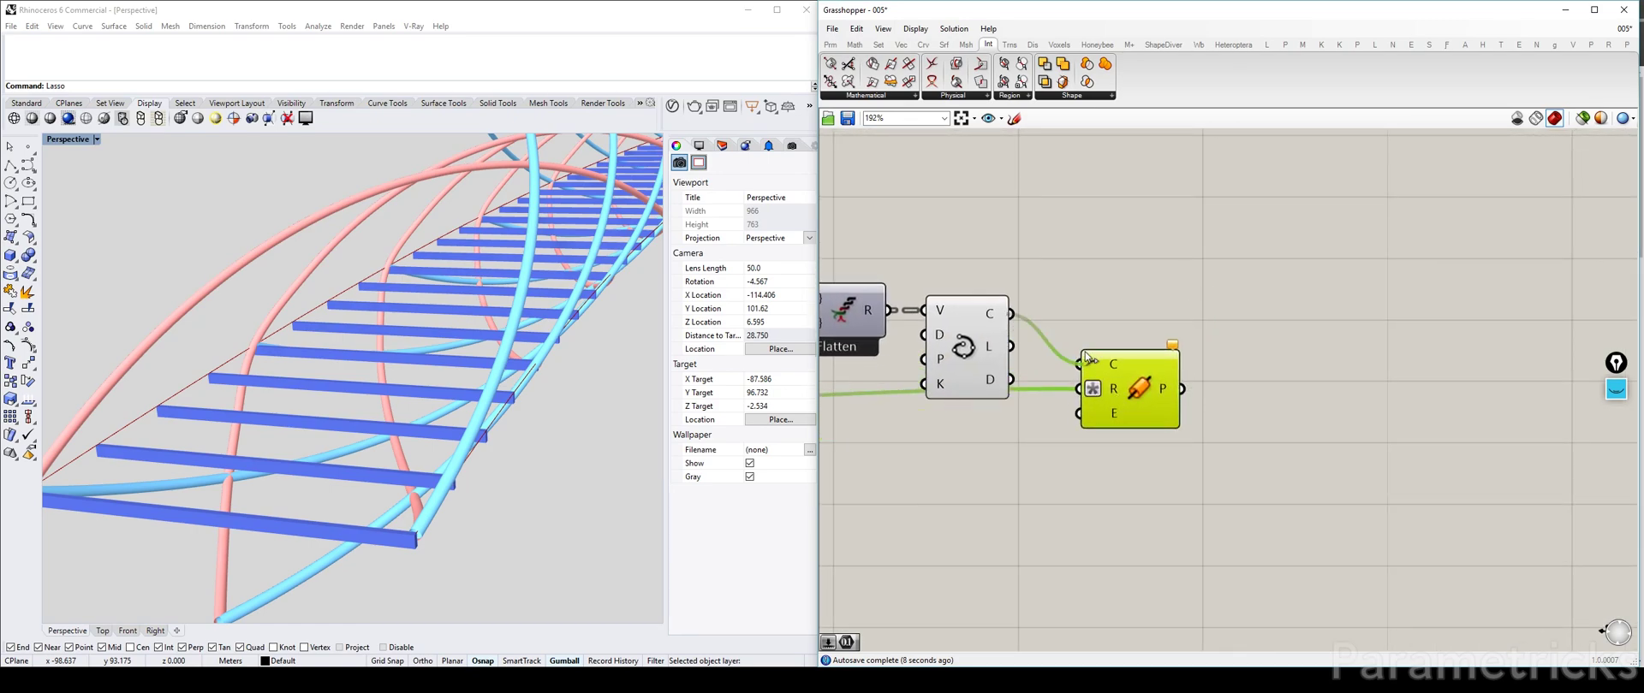
{"action": "left_click", "coordinate": [965, 358]}
{"action": "left_click", "coordinate": [1070, 377]}
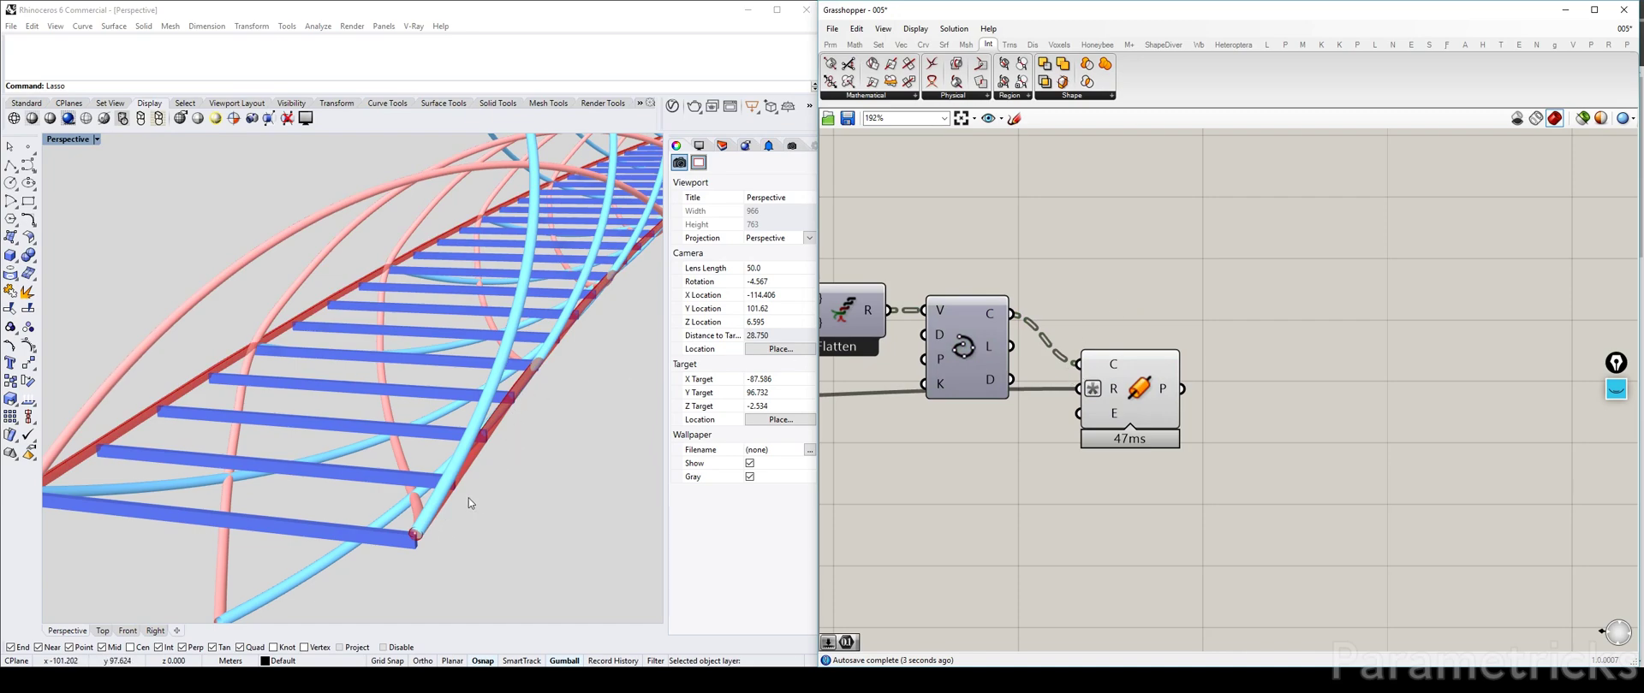
{"action": "right_click_drag", "start_coordinate": [469, 498], "coordinate": [418, 337]}
{"action": "scroll", "coordinate": [418, 336], "scroll_direction": "up", "scroll_amount": 3}
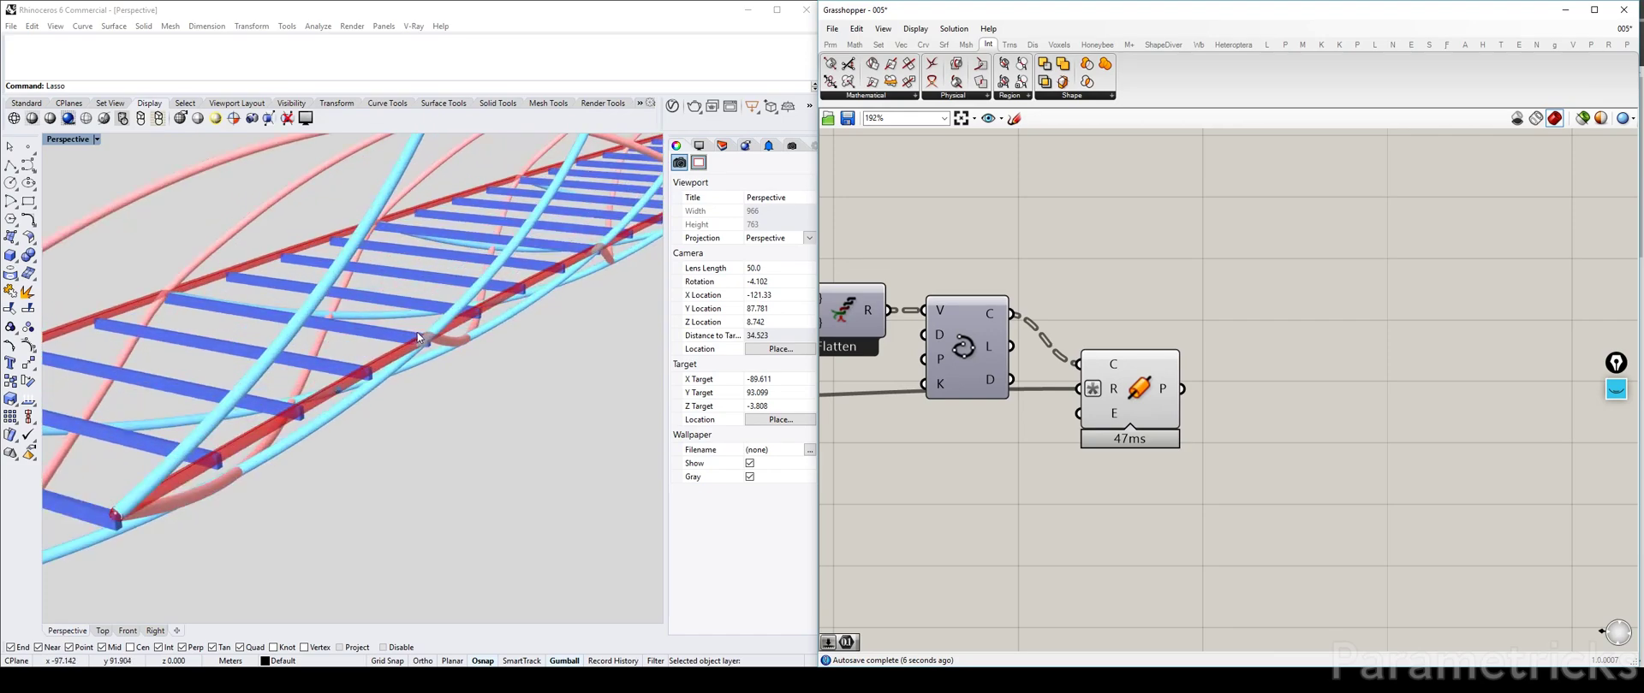
Examine where the edge tubes meet the helix tubes in the Perspective and Front views, with the Pipe component highlighted.
{"action": "scroll", "coordinate": [418, 332], "scroll_direction": "up", "scroll_amount": 15}
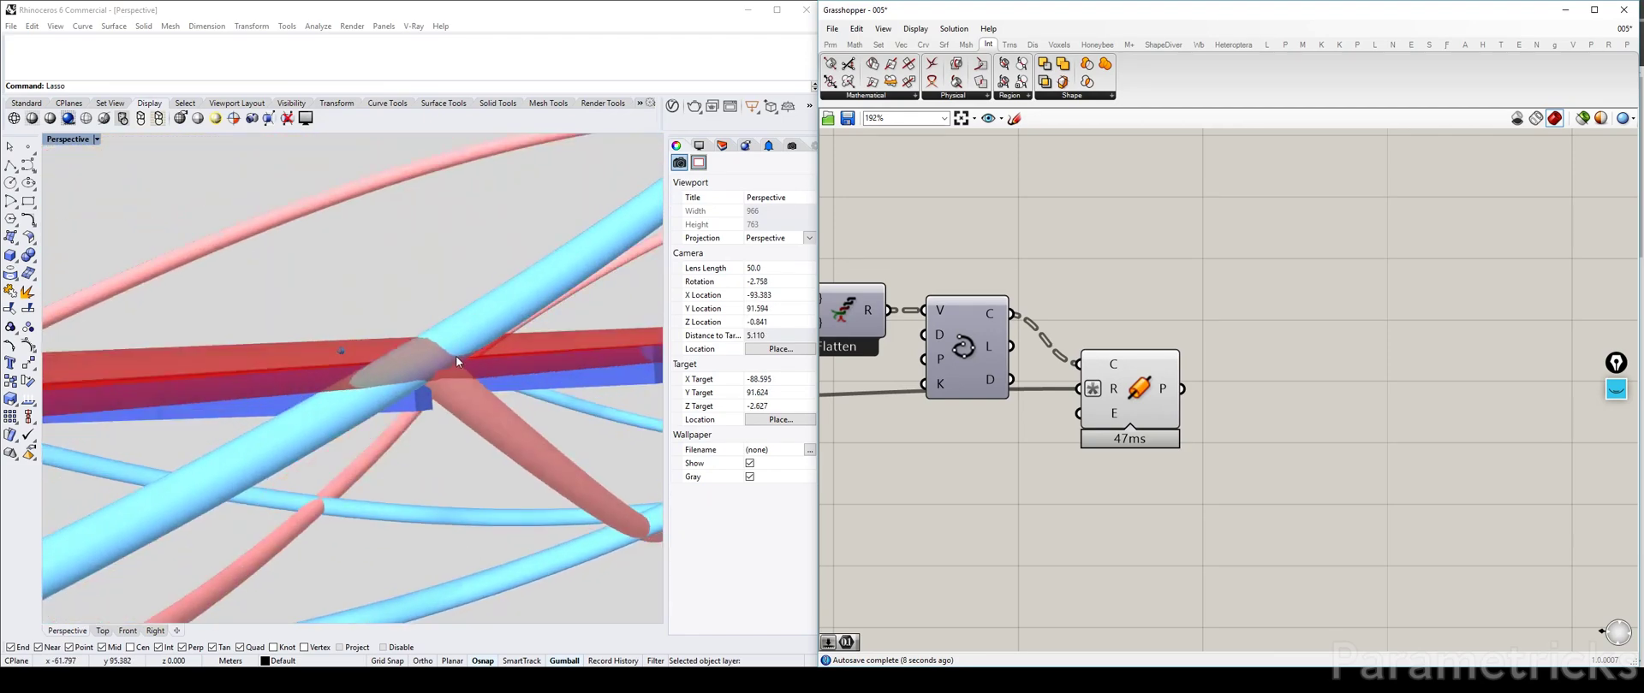
{"action": "right_click_drag", "start_coordinate": [456, 357], "coordinate": [456, 358]}
{"action": "scroll", "coordinate": [457, 358], "scroll_direction": "down", "scroll_amount": 15}
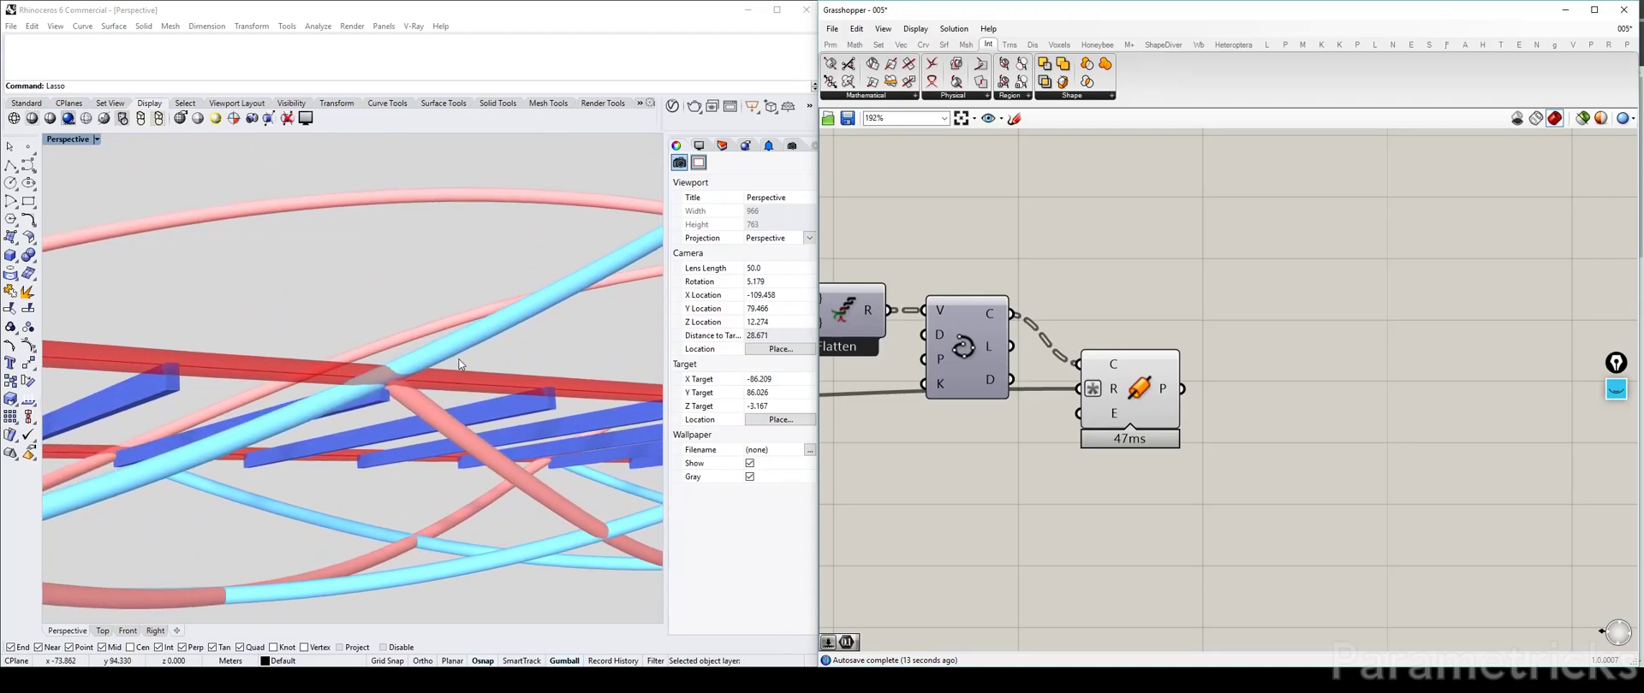
{"action": "double_click", "coordinate": [69, 139]}
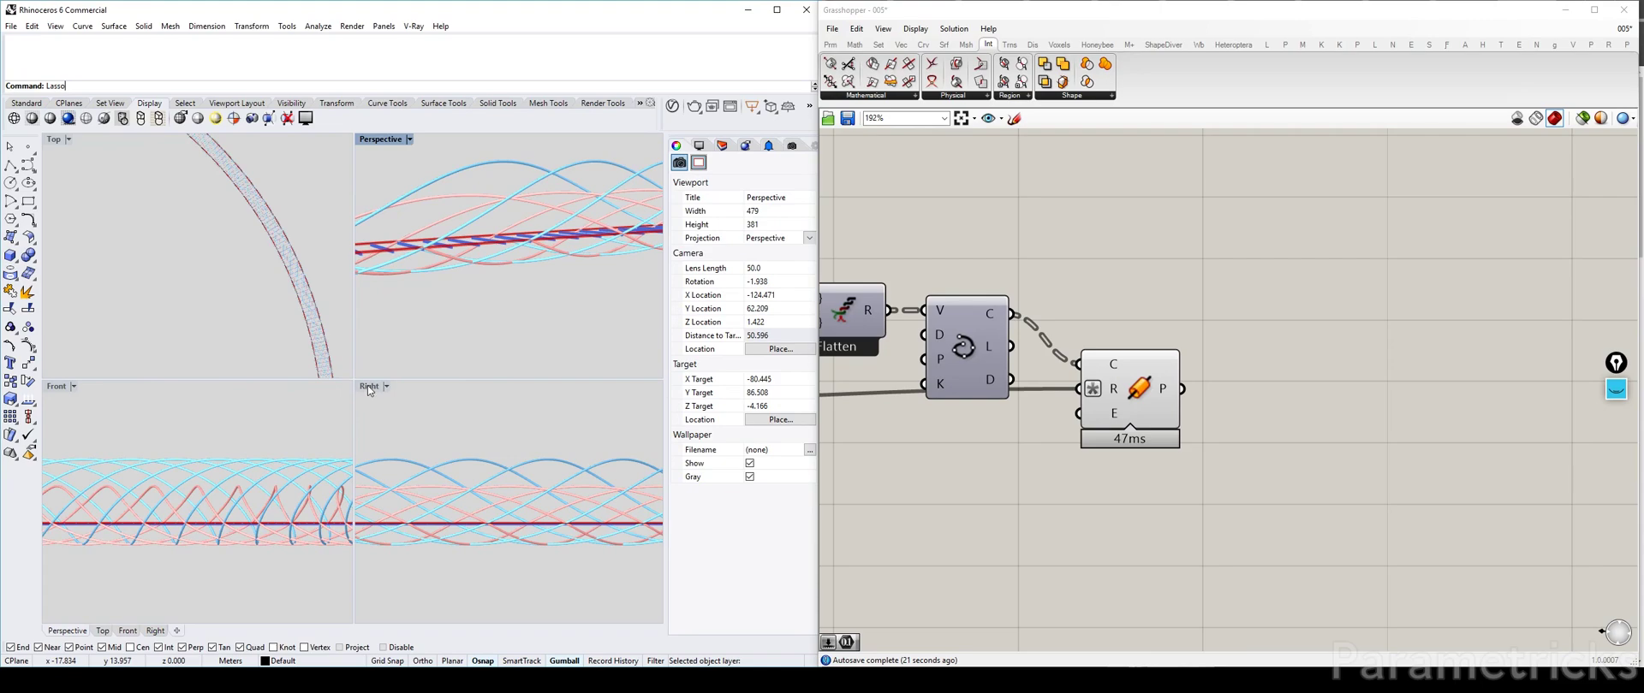
{"action": "double_click", "coordinate": [57, 387]}
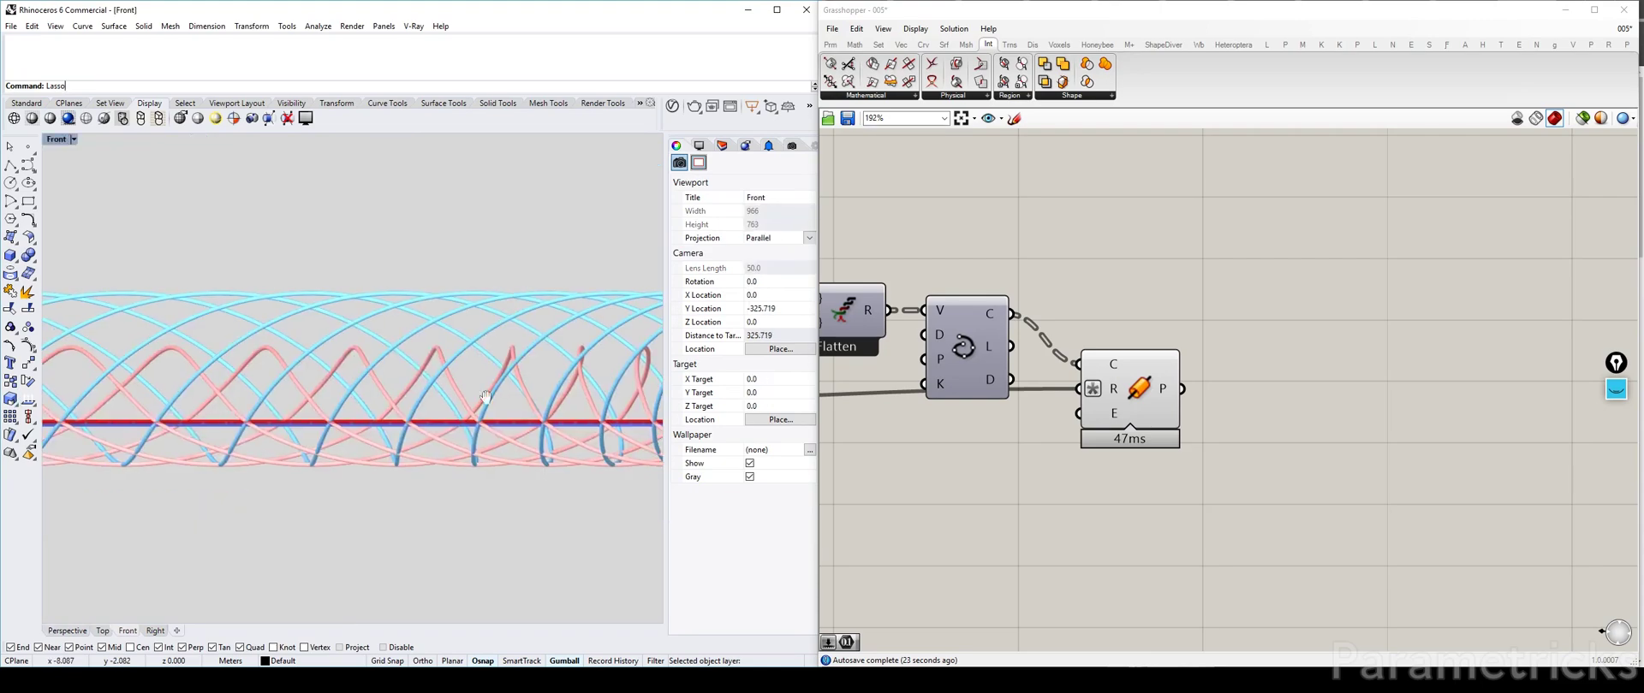
{"action": "scroll", "coordinate": [403, 395], "scroll_direction": "up", "scroll_amount": 8}
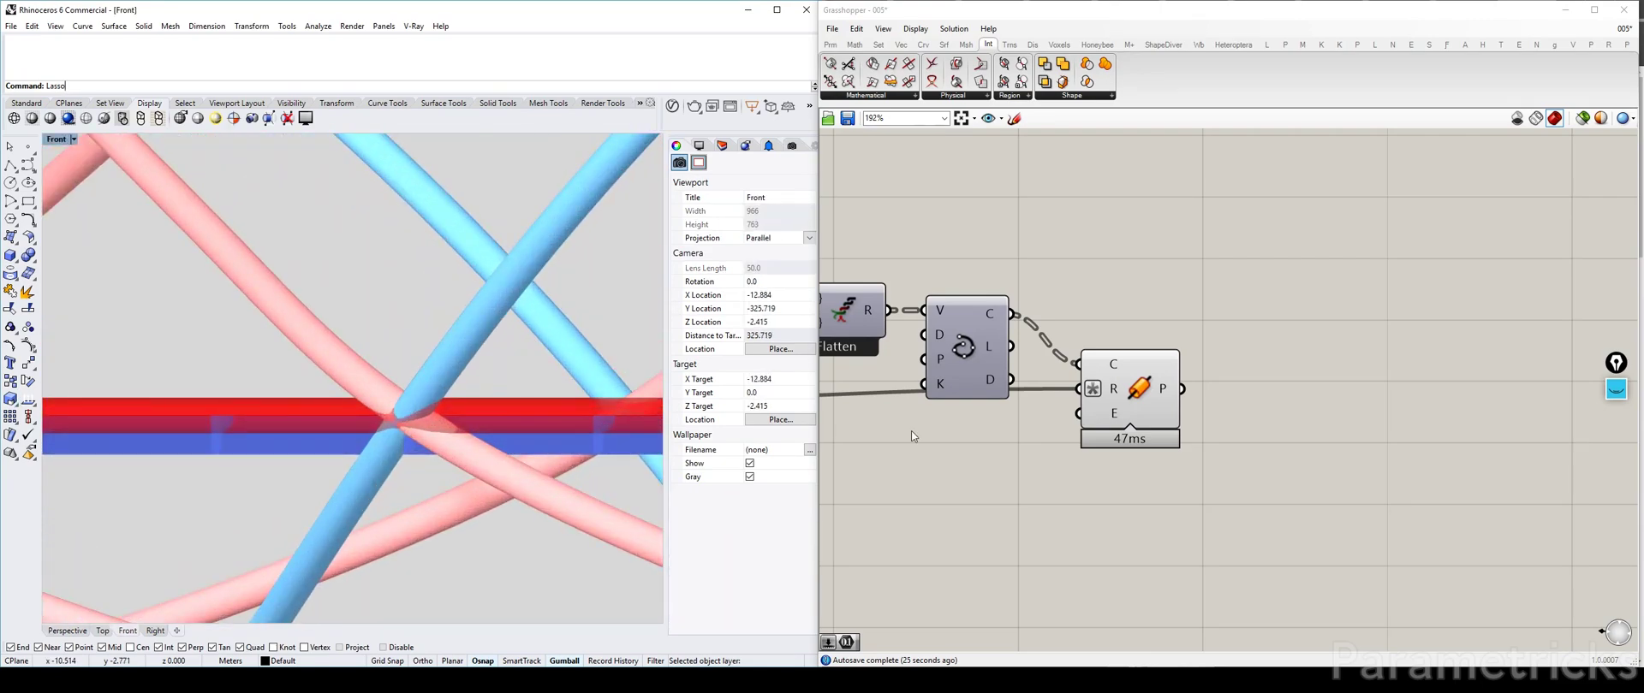
{"action": "left_click", "coordinate": [1123, 385]}
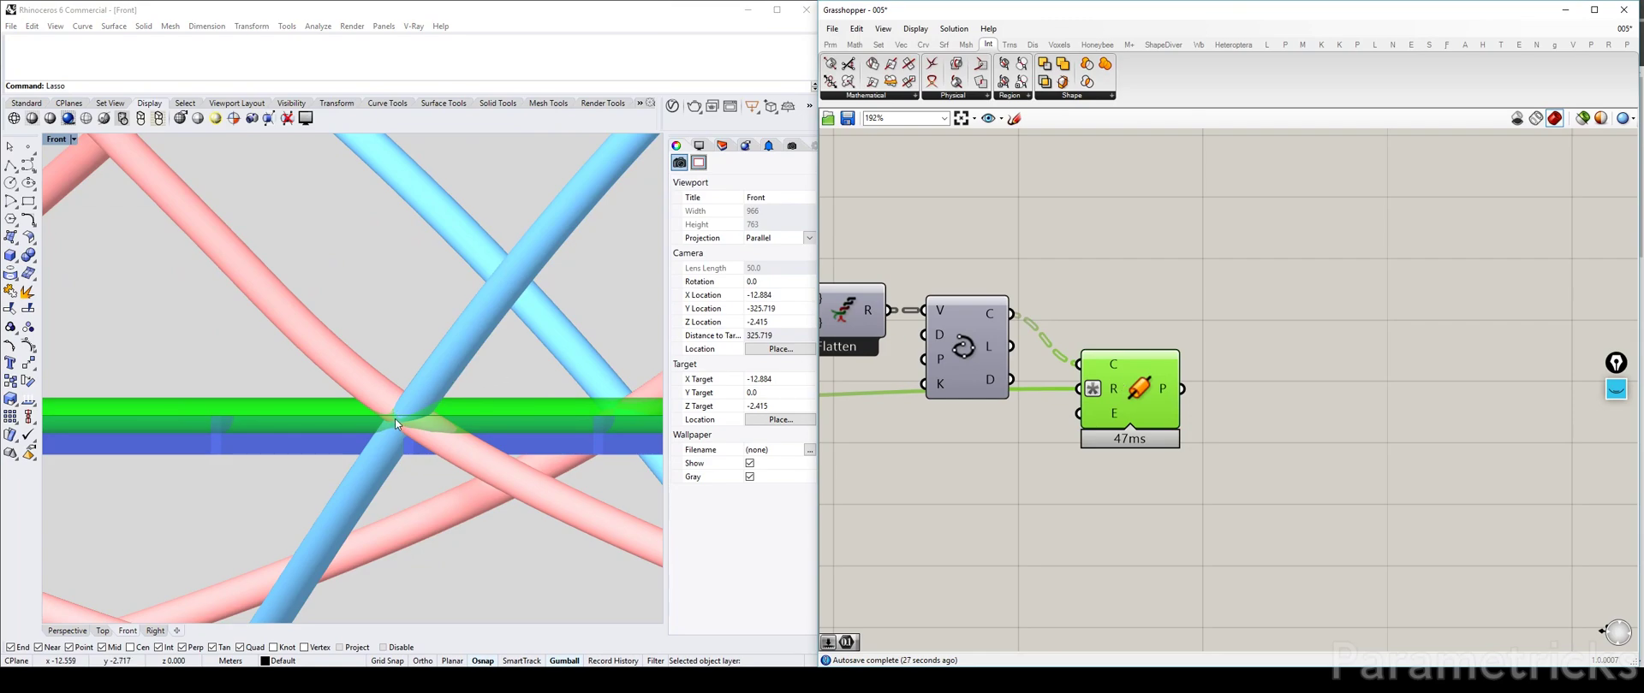
{"action": "scroll", "coordinate": [403, 421], "scroll_direction": "down", "scroll_amount": 5}
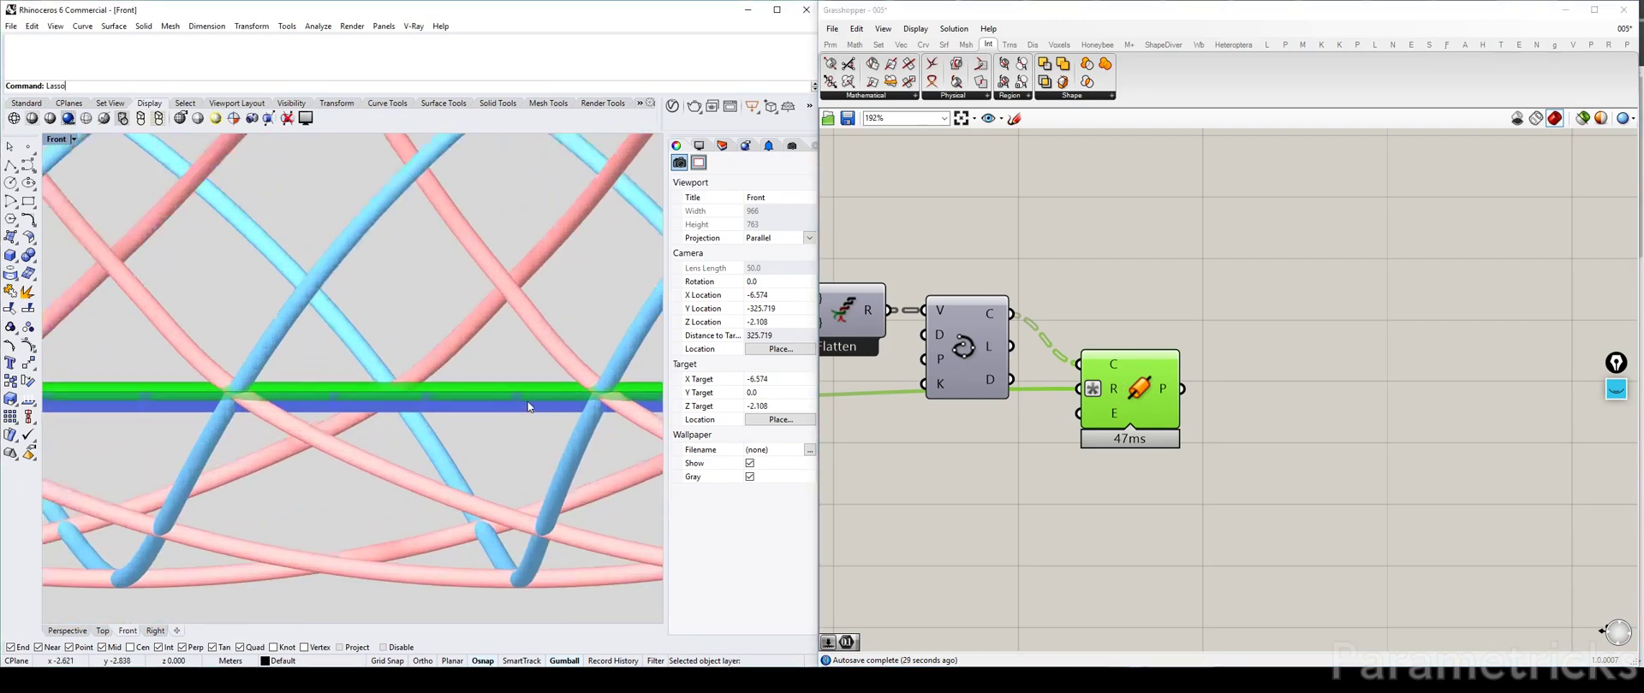
{"action": "scroll", "coordinate": [528, 407], "scroll_direction": "up", "scroll_amount": 2}
{"action": "scroll", "coordinate": [1192, 250], "scroll_direction": "down", "scroll_amount": 9}
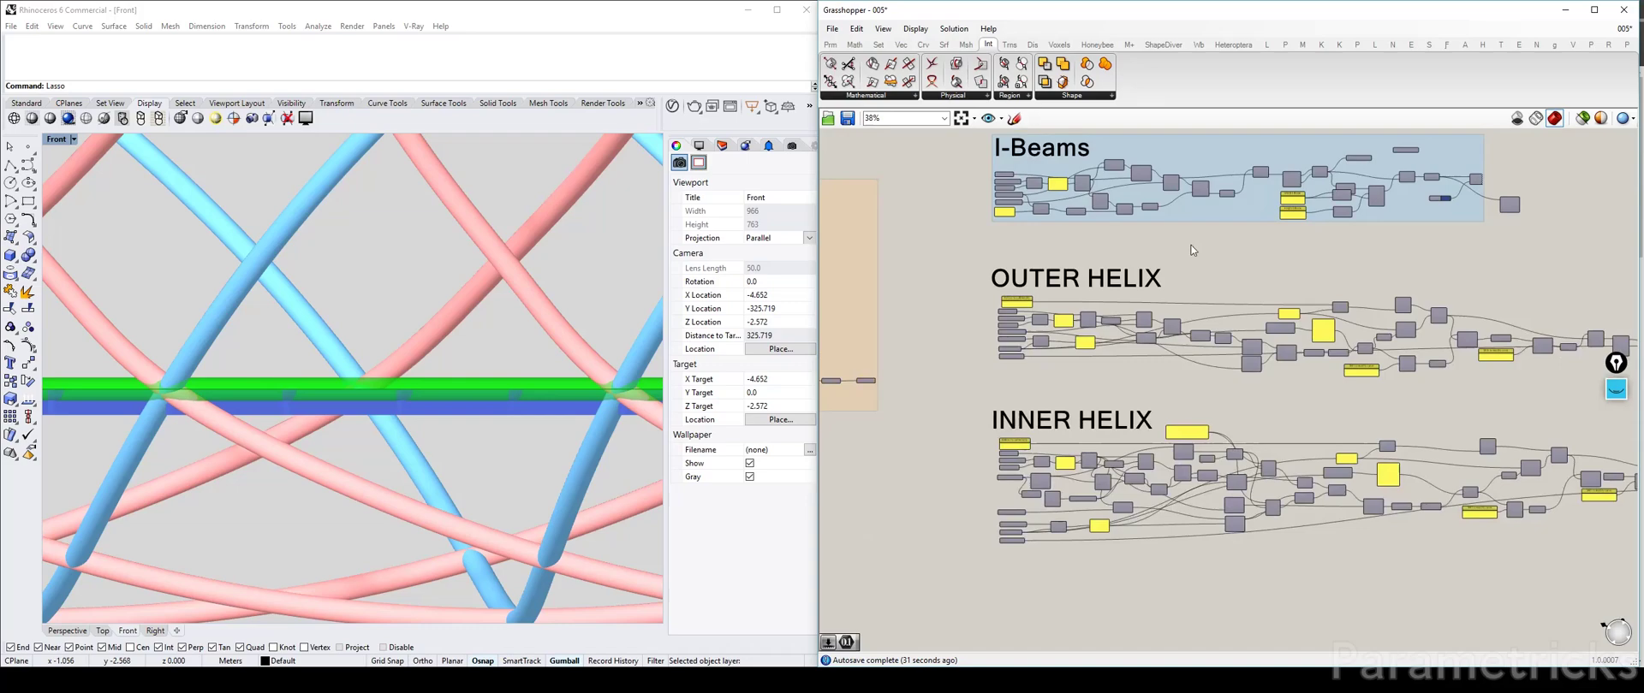
Review the bridge input parameters and the main curve components, selecting Construct Point and MAIN CURVE for inspection.
{"action": "right_click_drag", "start_coordinate": [1064, 251], "coordinate": [1411, 206]}
{"action": "scroll", "coordinate": [995, 199], "scroll_direction": "up", "scroll_amount": 7}
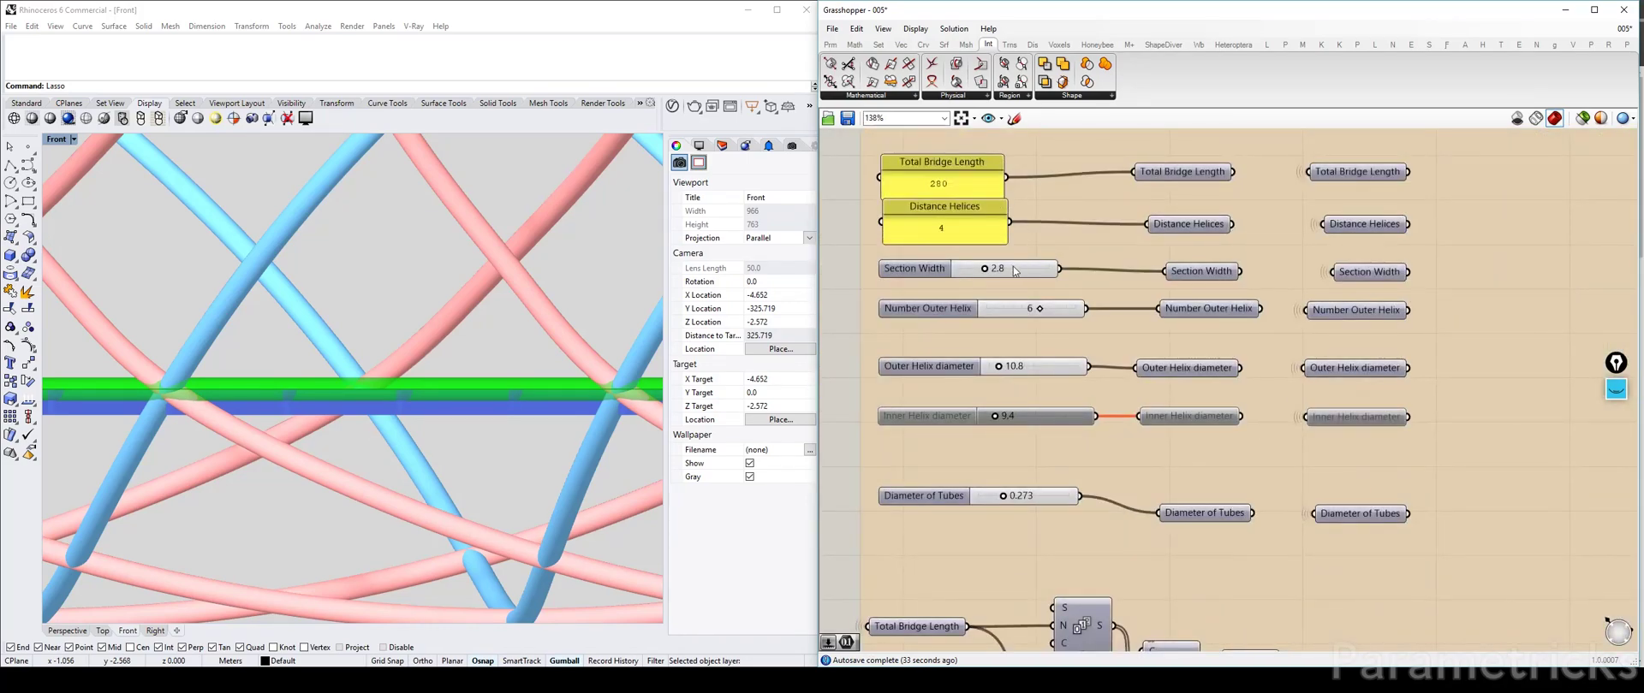
{"action": "right_click_drag", "start_coordinate": [1170, 417], "coordinate": [1148, 139]}
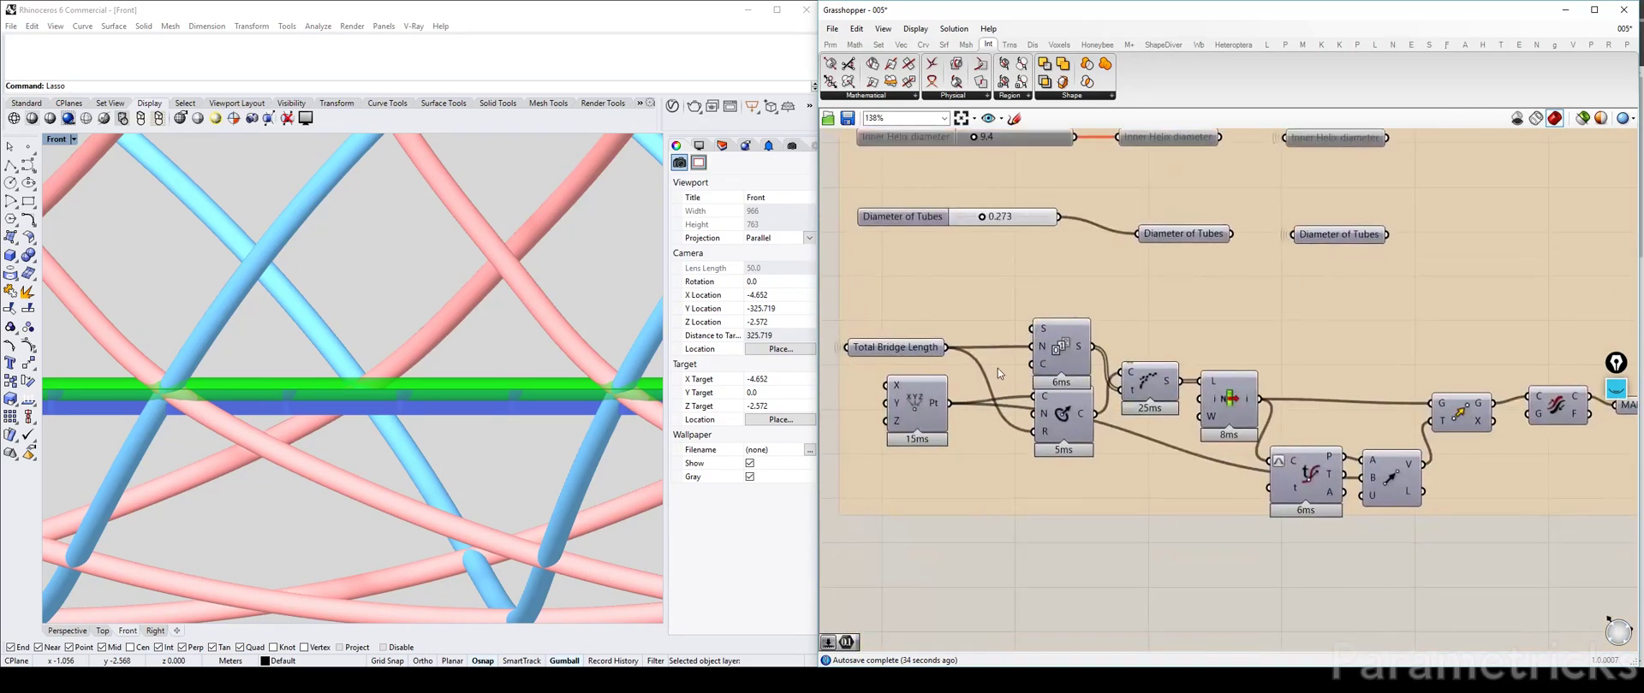
{"action": "left_click", "coordinate": [922, 407]}
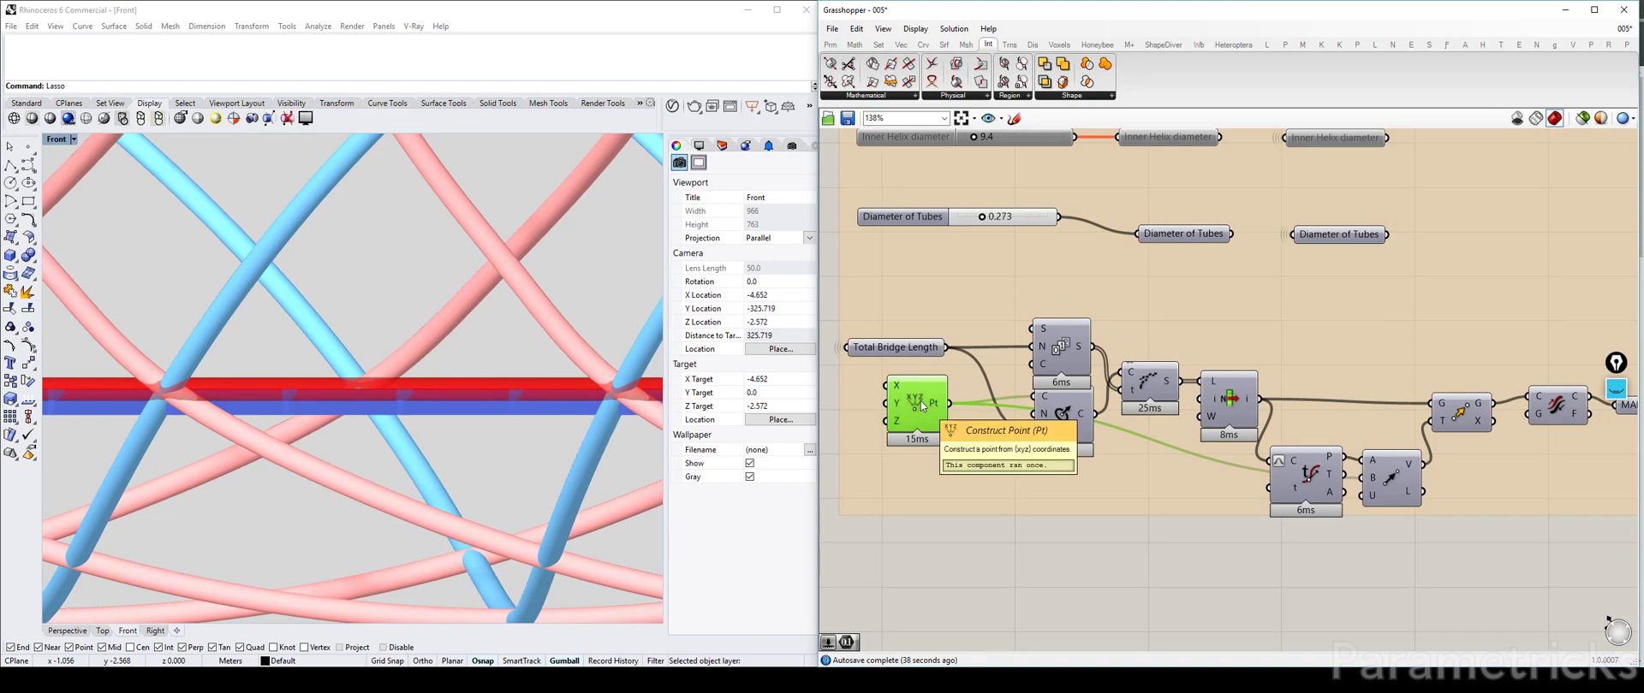
{"action": "scroll", "coordinate": [1230, 380], "scroll_direction": "down", "scroll_amount": 4}
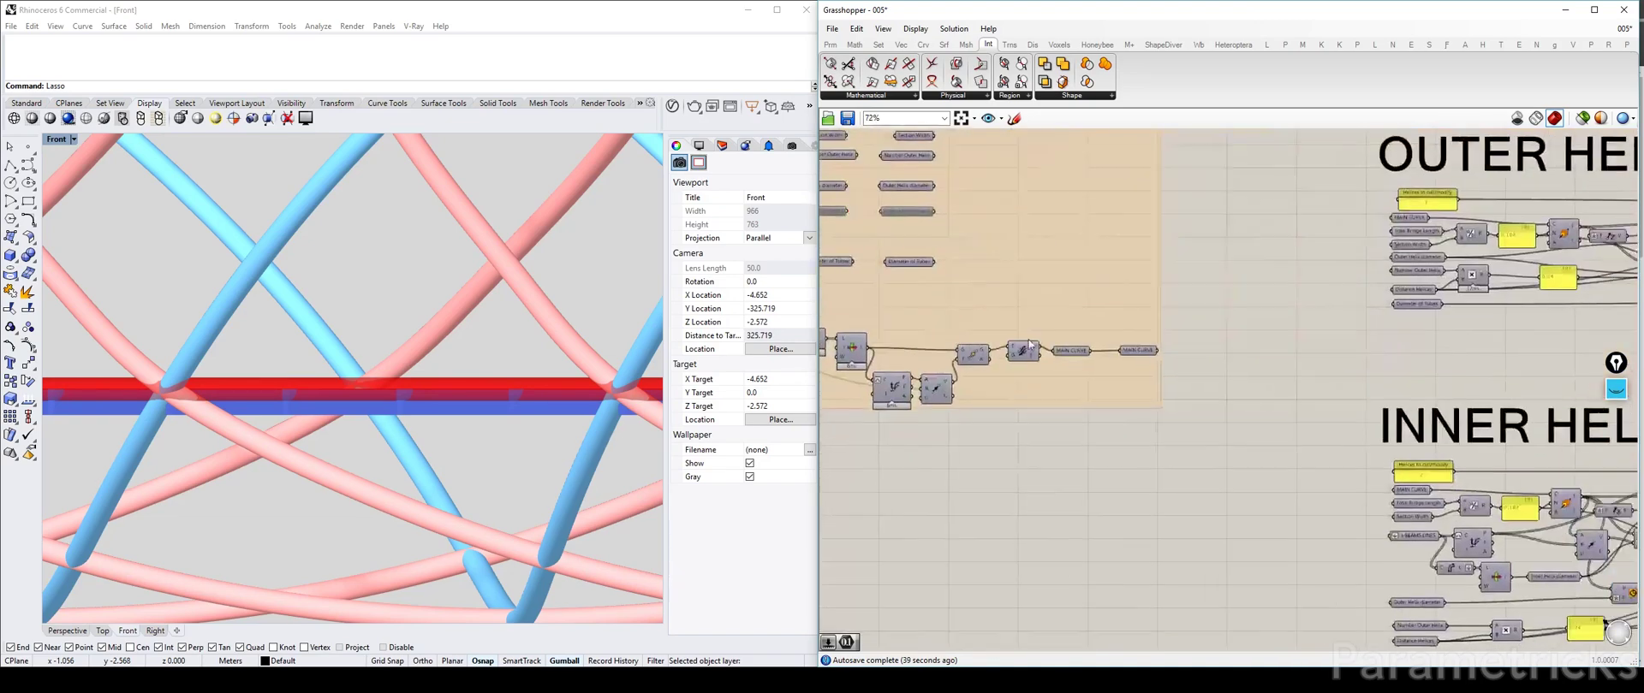
{"action": "left_click", "coordinate": [1163, 354]}
{"action": "scroll", "coordinate": [1021, 372], "scroll_direction": "up", "scroll_amount": 3}
{"action": "scroll", "coordinate": [1020, 371], "scroll_direction": "down", "scroll_amount": 3}
{"action": "right_click_drag", "start_coordinate": [1471, 214], "coordinate": [1396, 387]}
{"action": "scroll", "coordinate": [1107, 356], "scroll_direction": "up", "scroll_amount": 4}
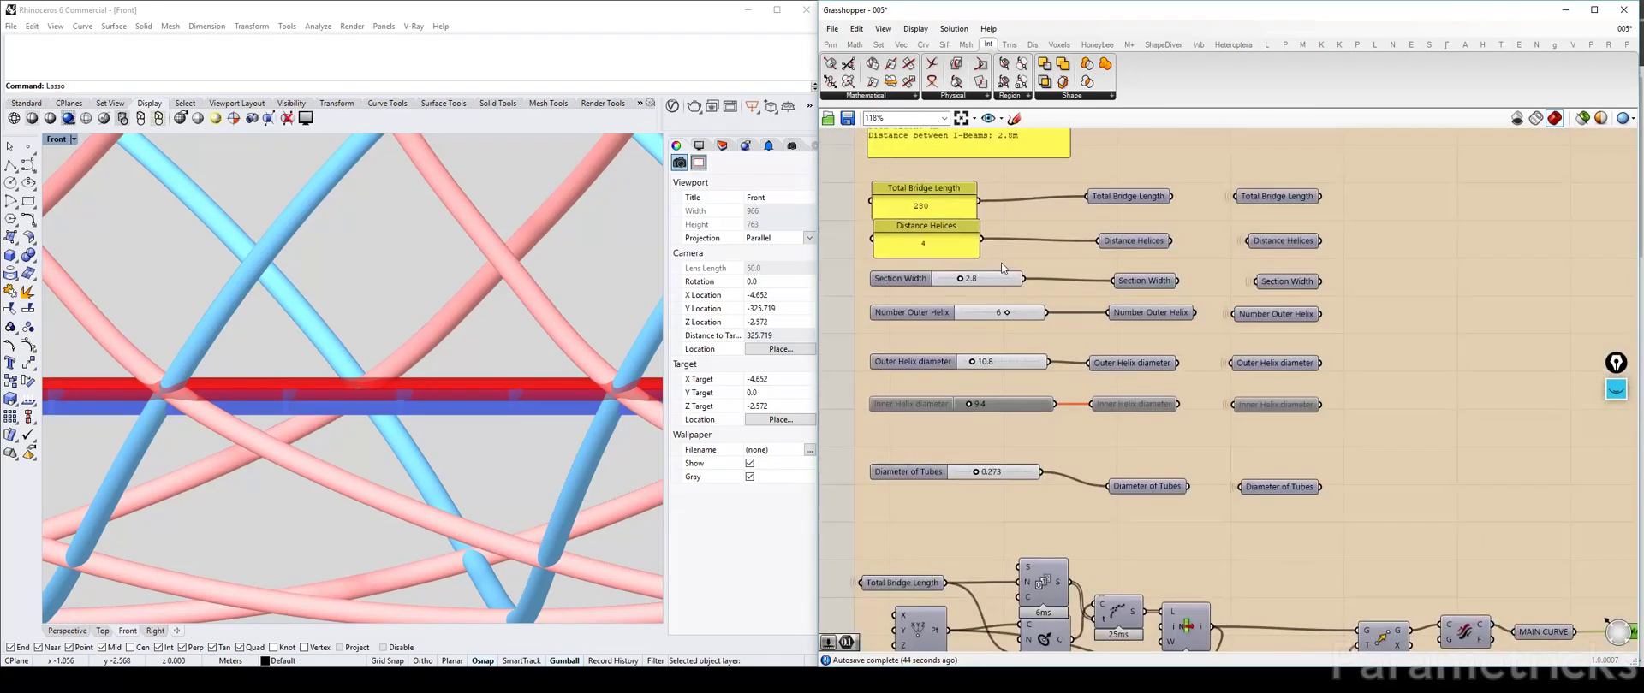
Examine the crossing of edge and helix tubes up close in the Front view, and return to an overview in Perspective.
{"action": "scroll", "coordinate": [515, 389], "scroll_direction": "up", "scroll_amount": 2}
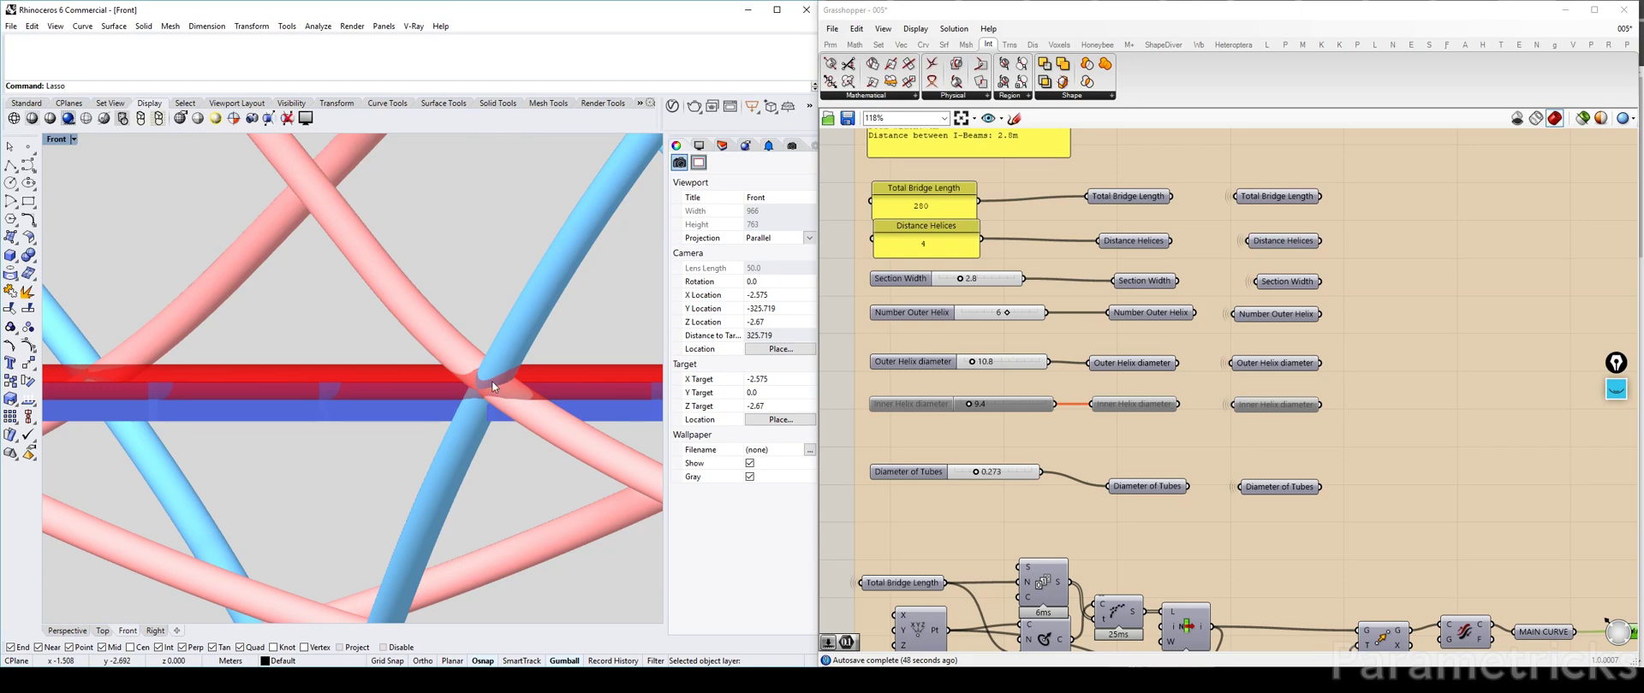
{"action": "scroll", "coordinate": [494, 383], "scroll_direction": "up", "scroll_amount": 3}
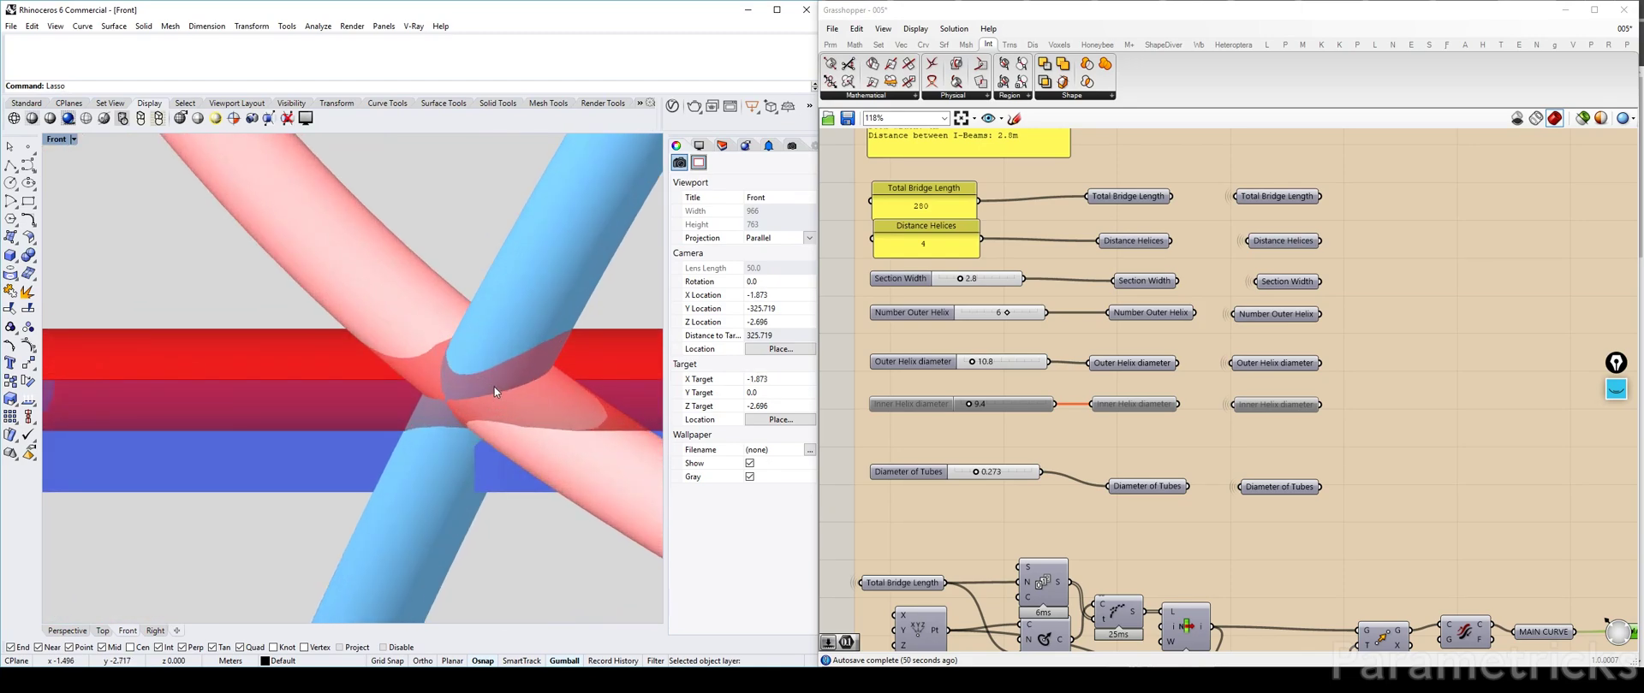
{"action": "scroll", "coordinate": [500, 380], "scroll_direction": "down", "scroll_amount": 1}
{"action": "scroll", "coordinate": [505, 373], "scroll_direction": "down", "scroll_amount": 6}
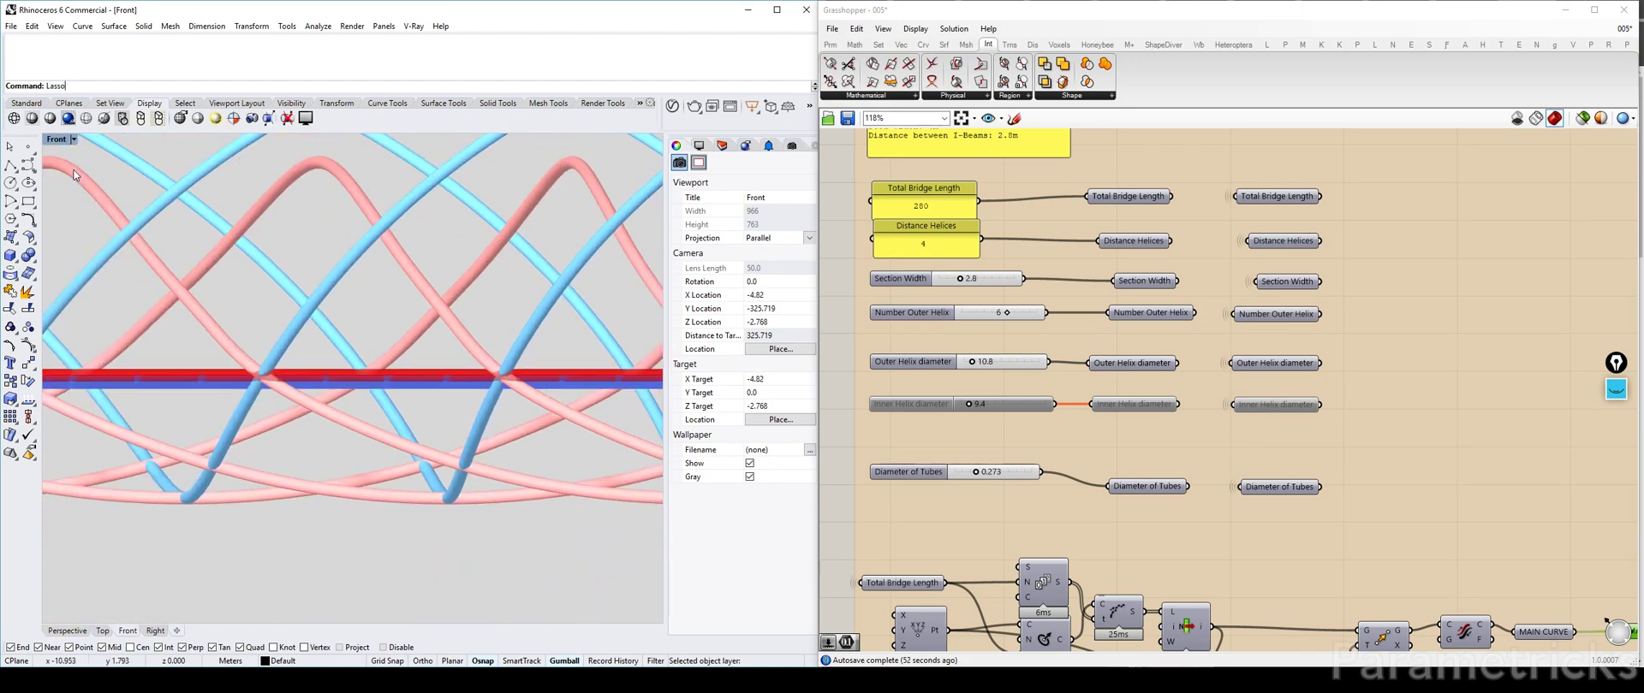
{"action": "double_click", "coordinate": [57, 136]}
{"action": "double_click", "coordinate": [373, 138]}
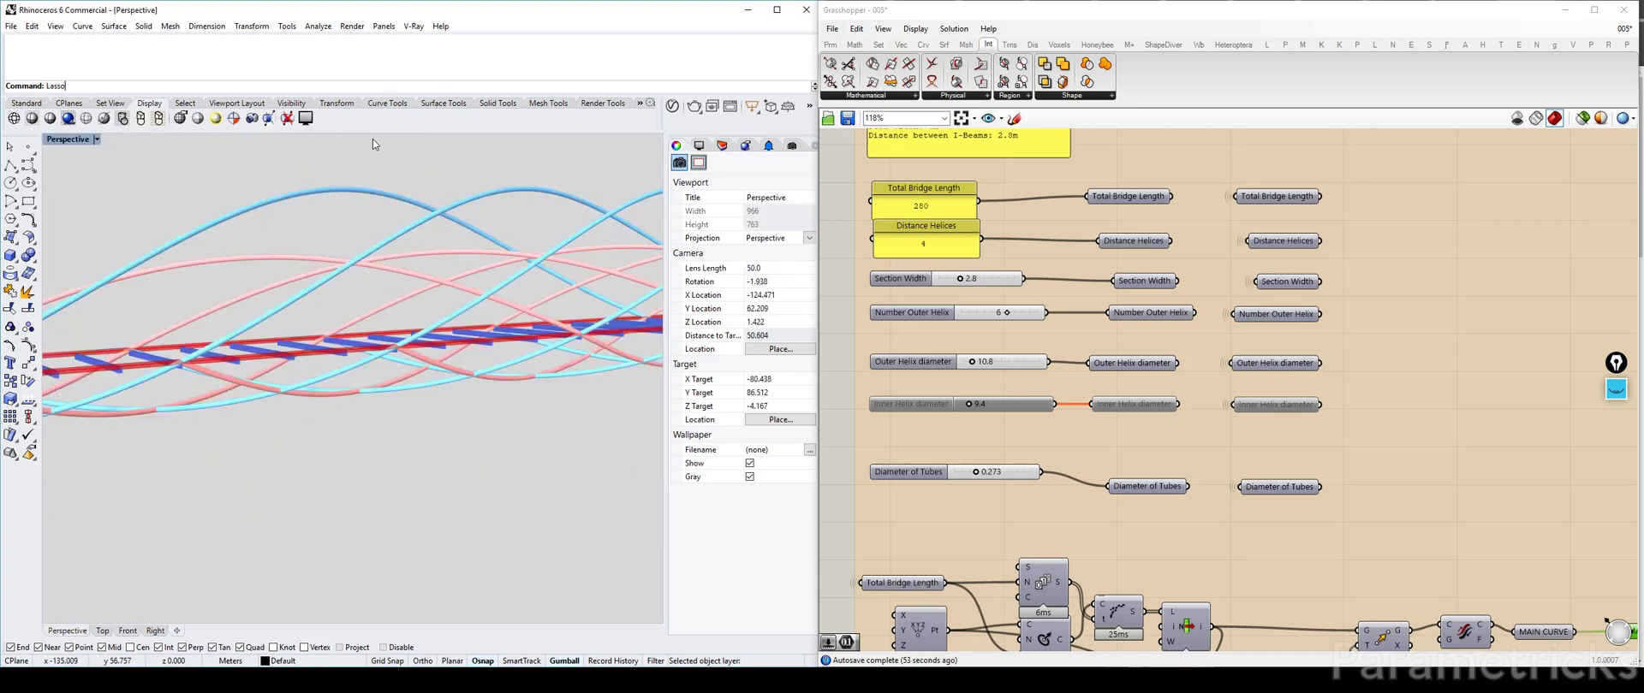
{"action": "right_click_drag", "start_coordinate": [377, 160], "coordinate": [411, 248]}
{"action": "scroll", "coordinate": [411, 249], "scroll_direction": "down", "scroll_amount": 2}
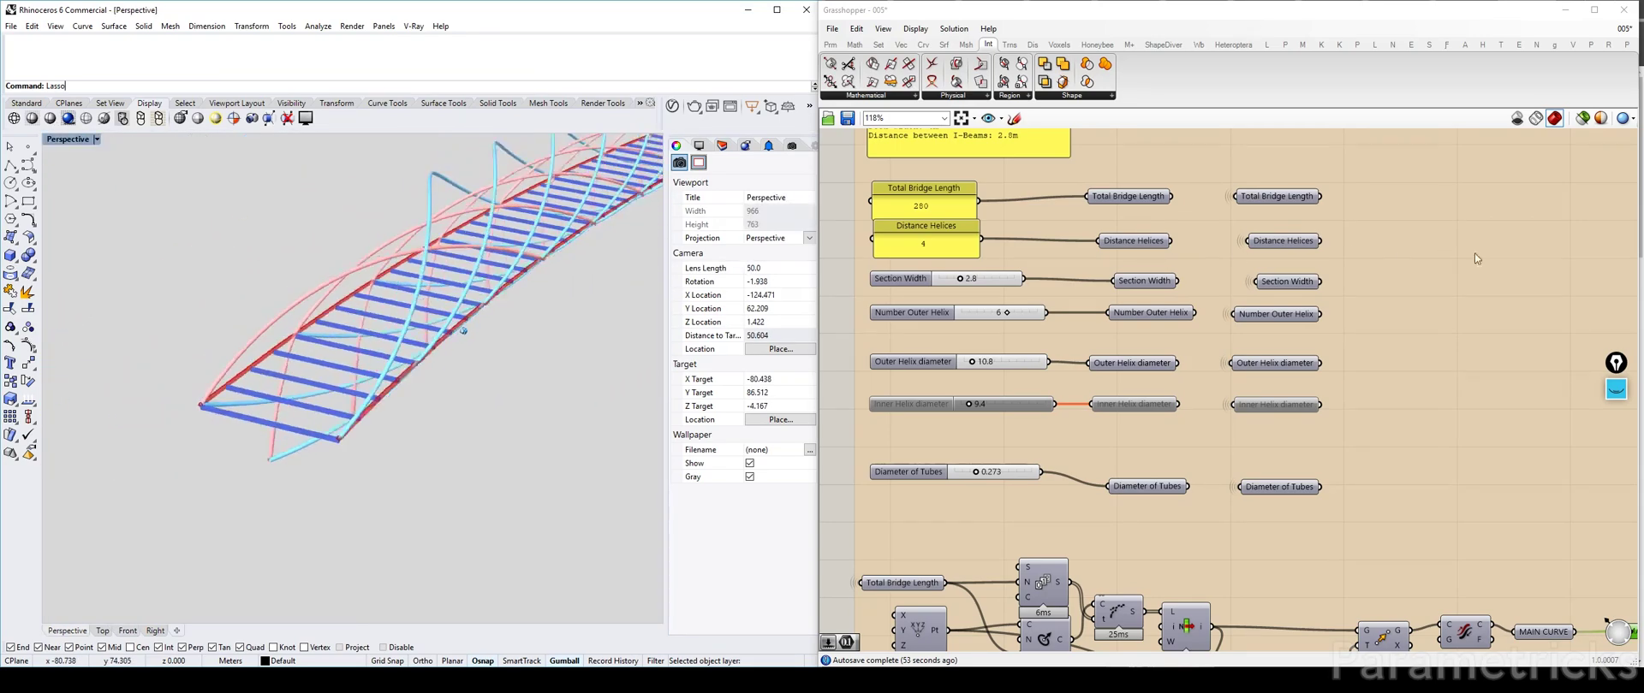
Move the whole edge tube component chain farther to the right of the I-Beams group on the canvas.
{"action": "scroll", "coordinate": [1474, 254], "scroll_direction": "down", "scroll_amount": 4}
{"action": "right_click_drag", "start_coordinate": [1471, 266], "coordinate": [827, 371]}
{"action": "scroll", "coordinate": [1416, 278], "scroll_direction": "down", "scroll_amount": 4}
{"action": "right_click_drag", "start_coordinate": [1547, 274], "coordinate": [1096, 291]}
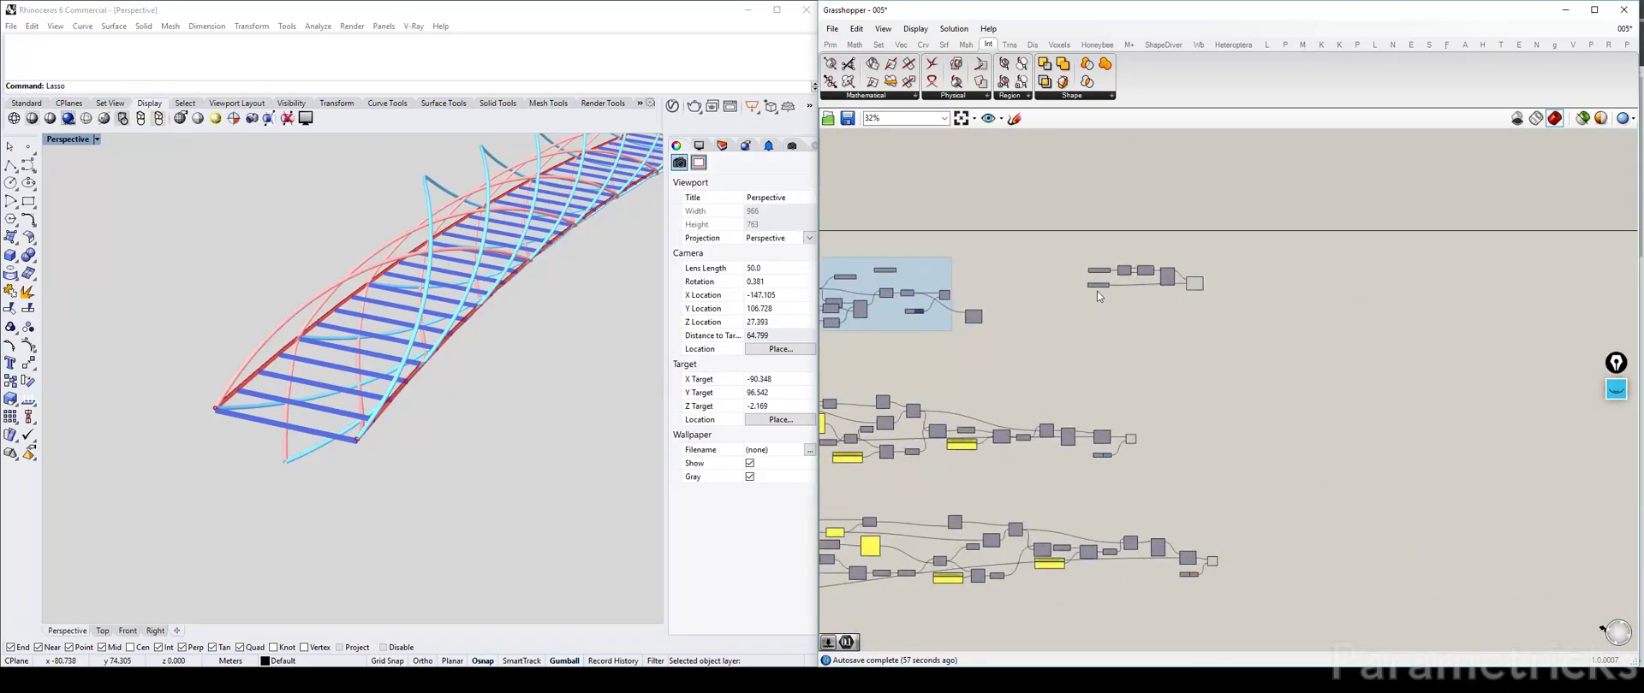
{"action": "scroll", "coordinate": [1113, 291], "scroll_direction": "up", "scroll_amount": 3}
{"action": "scroll", "coordinate": [1274, 299], "scroll_direction": "down", "scroll_amount": 3}
{"action": "right_click_drag", "start_coordinate": [1274, 298], "coordinate": [1089, 307]}
{"action": "left_click_drag", "start_coordinate": [1005, 263], "coordinate": [901, 354]}
{"action": "left_click_drag", "start_coordinate": [1118, 263], "coordinate": [940, 329]}
{"action": "scroll", "coordinate": [1113, 321], "scroll_direction": "up", "scroll_amount": 8}
{"action": "left_click", "coordinate": [1195, 303]}
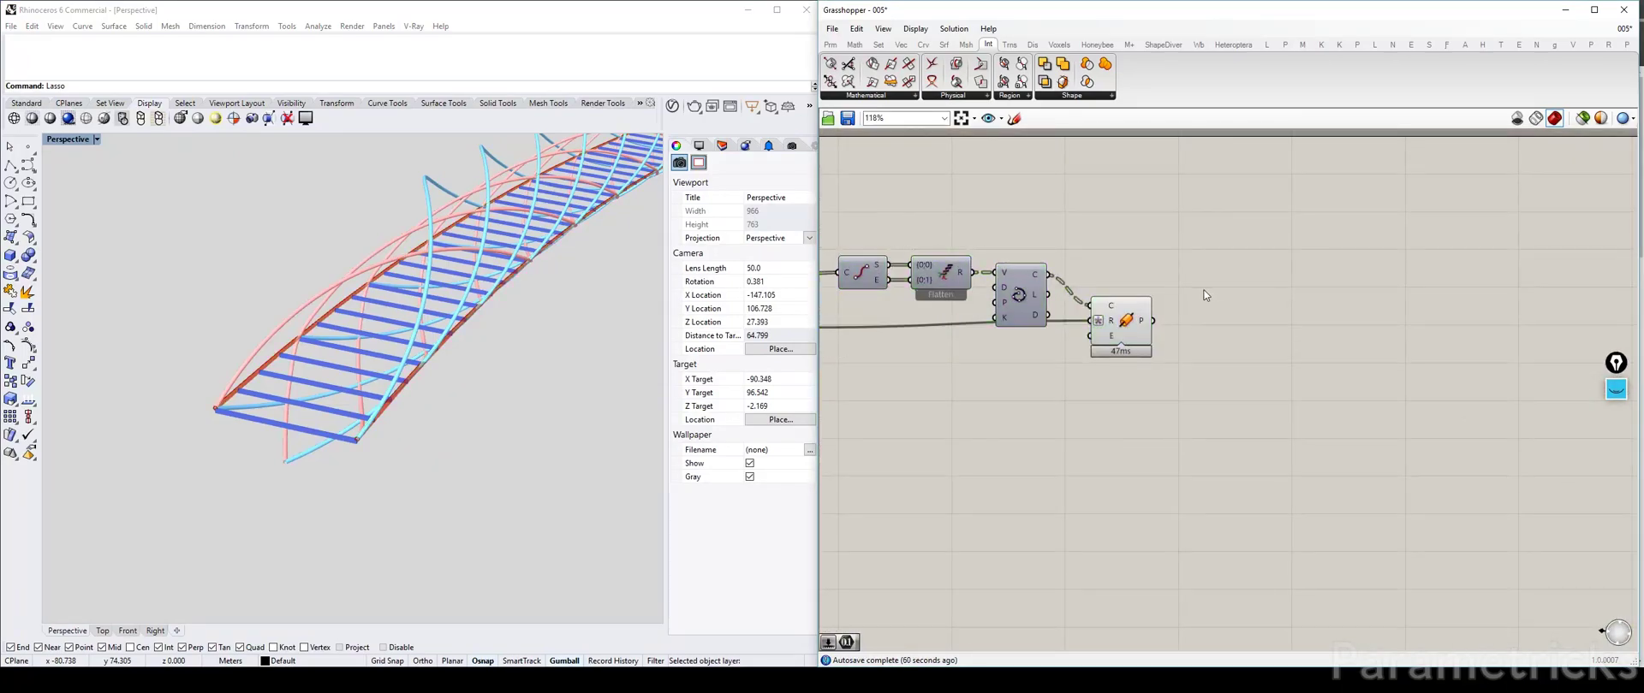
{"action": "double_click", "coordinate": [1351, 292]}
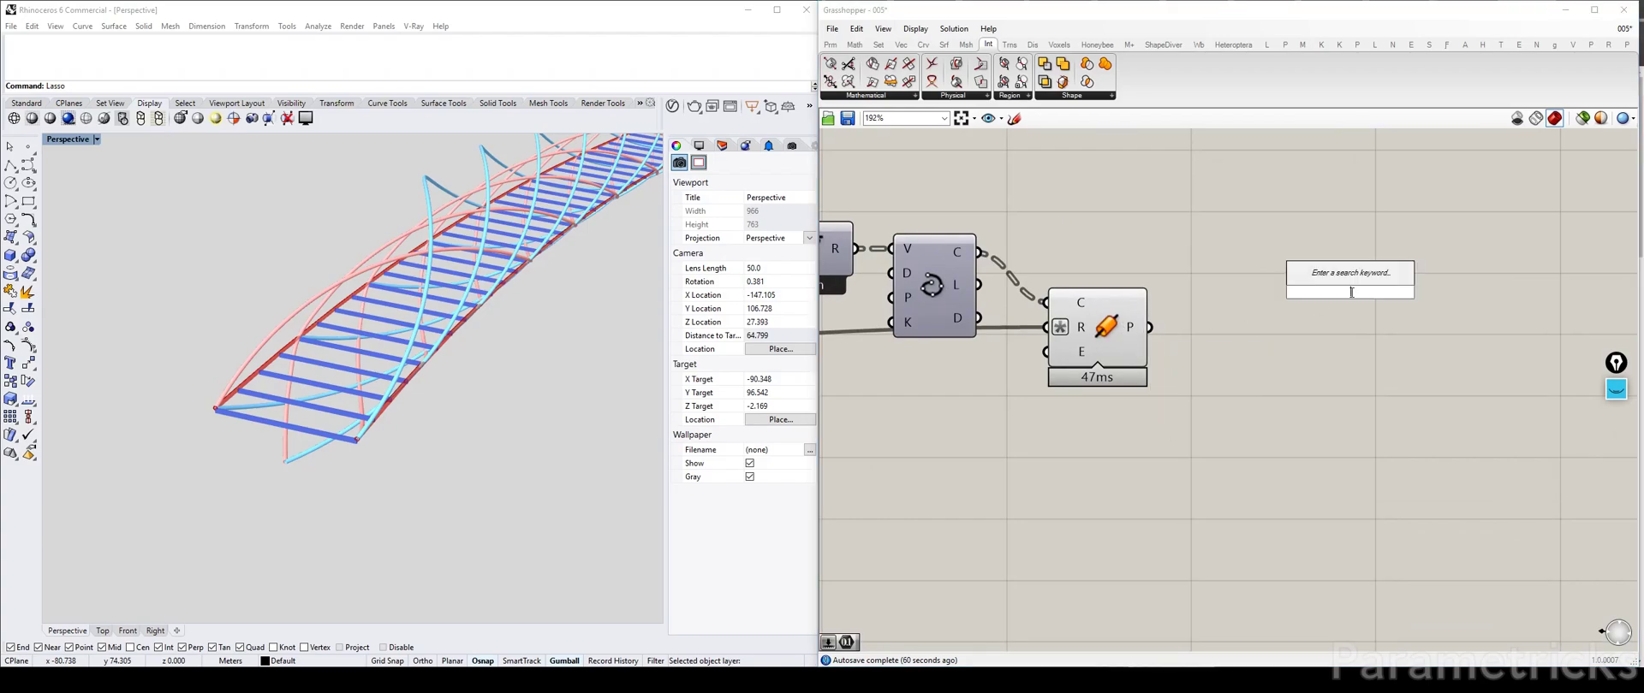
Duplicate the I-Beams group's Custom Preview with its colour swatch and place the copies just after the edge tube Pipe.
{"action": "right_click_drag", "start_coordinate": [1297, 258], "coordinate": [1574, 218]}
{"action": "scroll", "coordinate": [1346, 251], "scroll_direction": "down", "scroll_amount": 6}
{"action": "right_click_drag", "start_coordinate": [999, 275], "coordinate": [1252, 268]}
{"action": "scroll", "coordinate": [1159, 262], "scroll_direction": "up", "scroll_amount": 2}
{"action": "left_click", "coordinate": [1105, 248]}
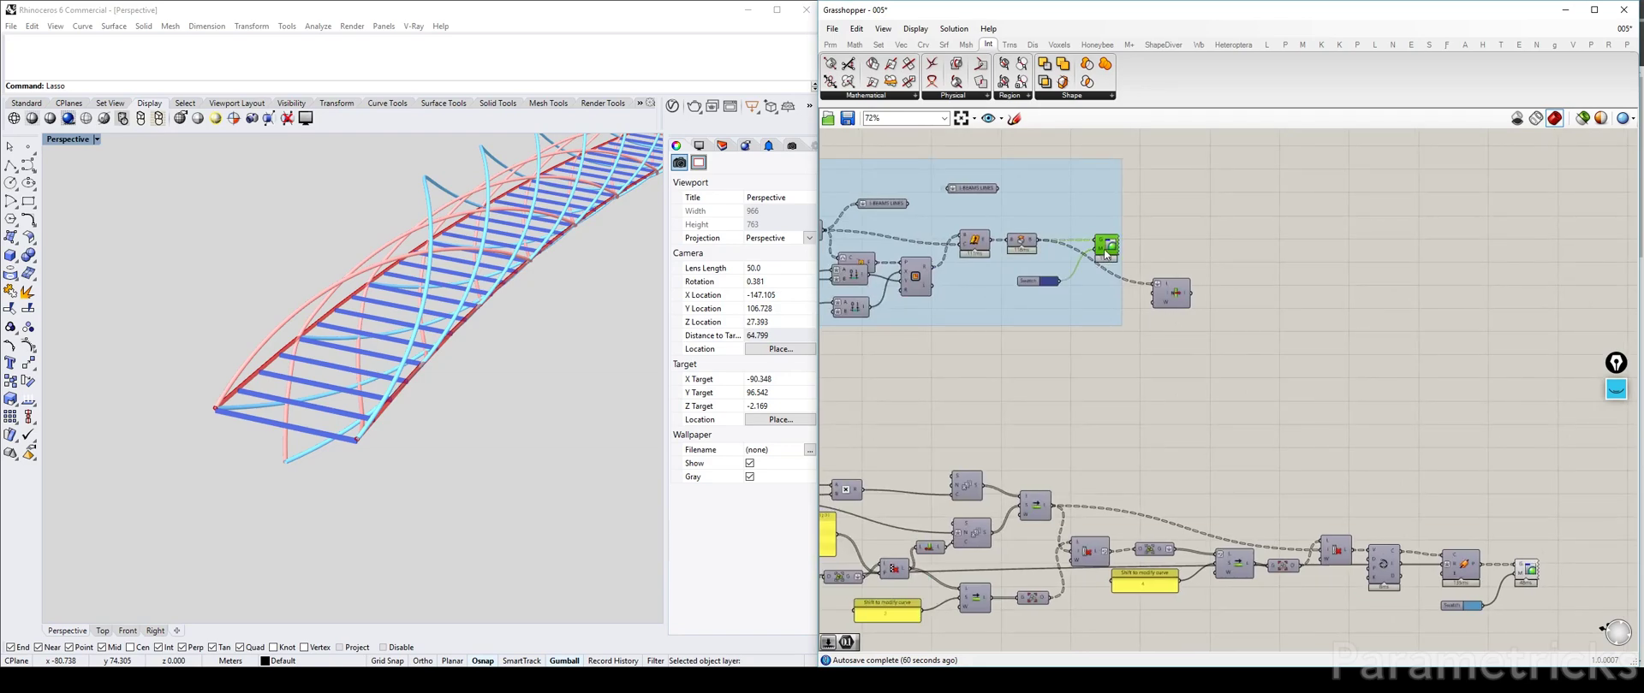
{"action": "left_click", "coordinate": [1032, 283], "text": "shift"}
{"action": "left_click_drag", "start_coordinate": [1111, 244], "coordinate": [1431, 232]}
{"action": "right_click_drag", "start_coordinate": [1431, 234], "coordinate": [906, 296]}
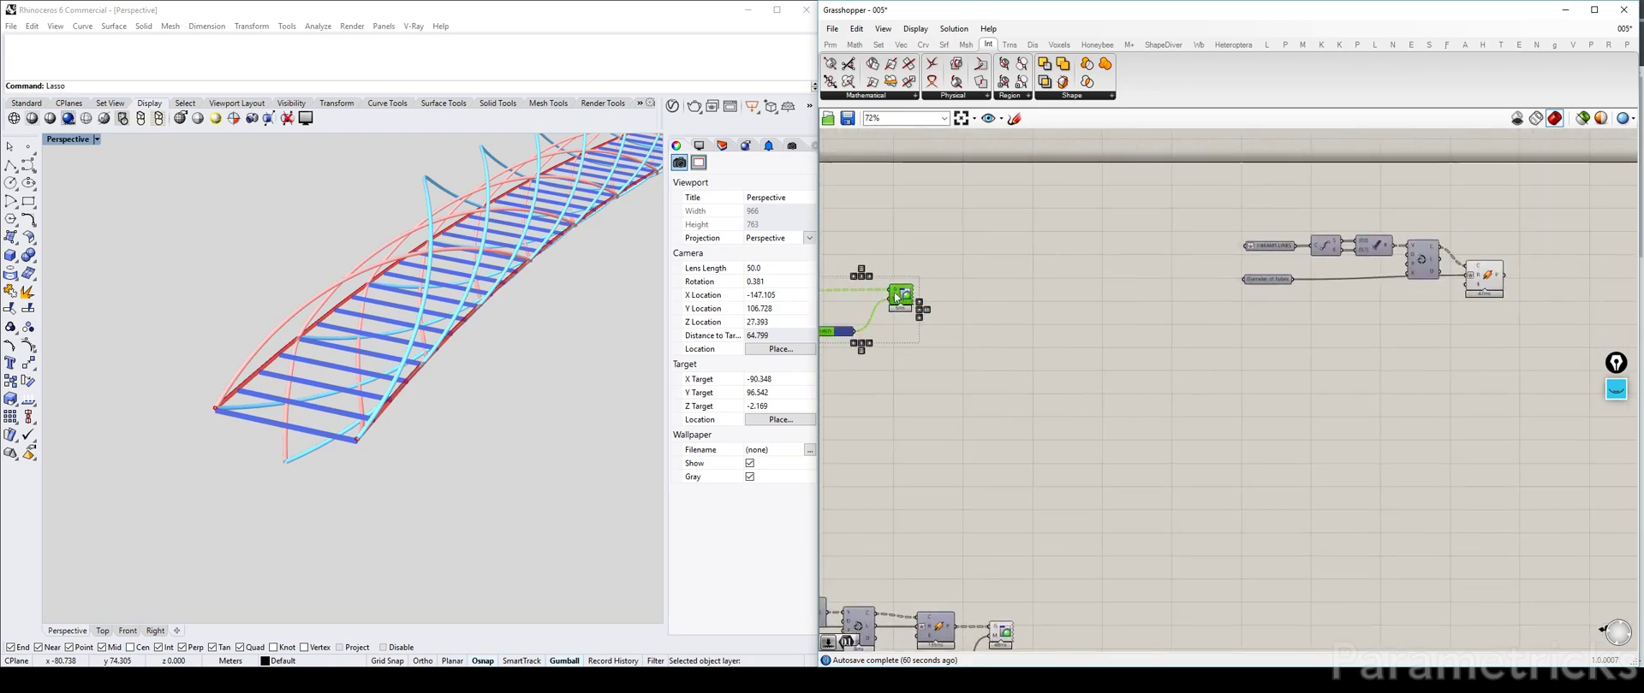
{"action": "left_click_drag", "start_coordinate": [890, 297], "coordinate": [973, 293]}
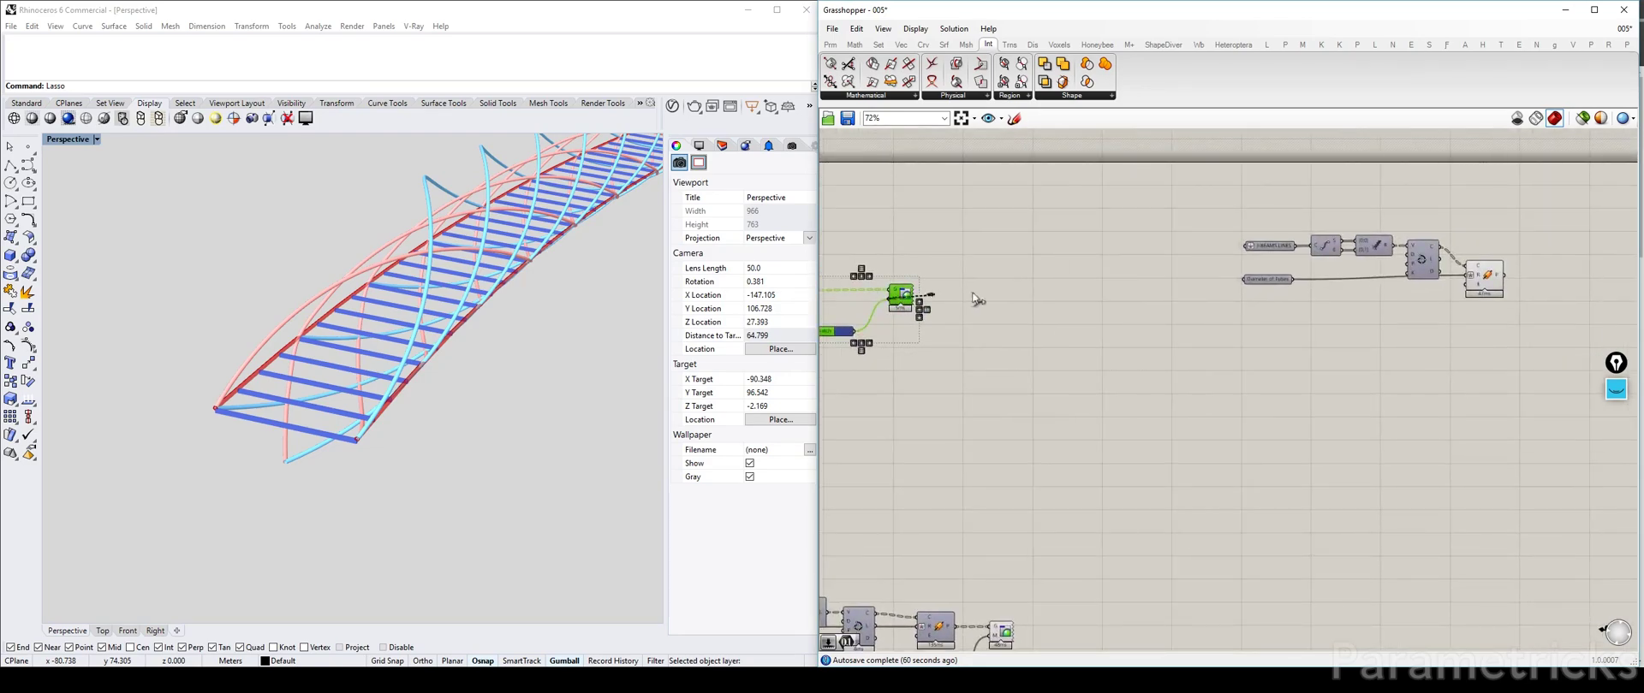
{"action": "left_click", "coordinate": [96, 138]}
{"action": "right_click_drag", "start_coordinate": [1053, 296], "coordinate": [1131, 292]}
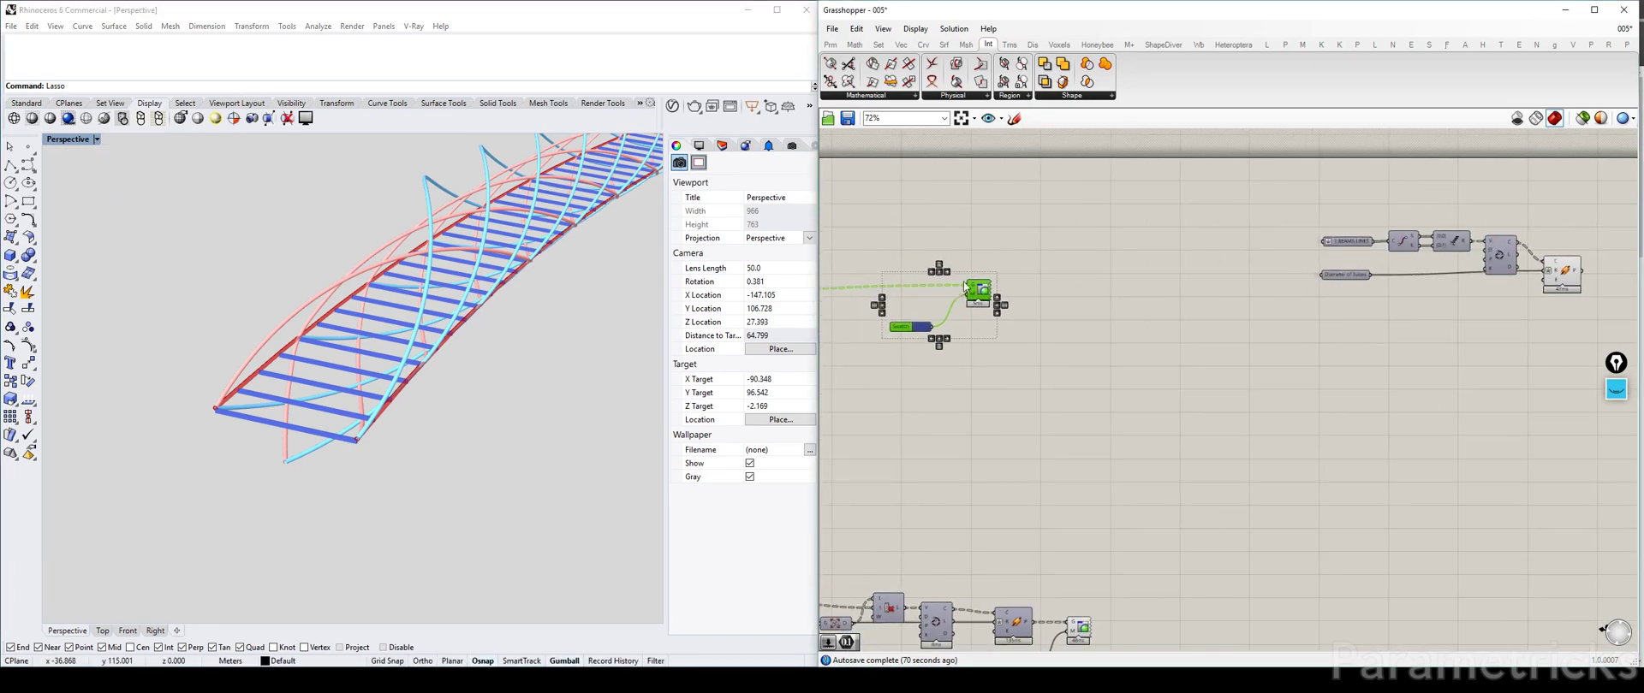
{"action": "left_click_drag", "start_coordinate": [974, 290], "coordinate": [1491, 313]}
{"action": "right_click_drag", "start_coordinate": [1491, 313], "coordinate": [922, 352]}
{"action": "left_click_drag", "start_coordinate": [987, 351], "coordinate": [1204, 312]}
Wire the Pipe output into the copied Custom Preview's geometry input, replacing its old source, and hide Pipe's own preview.
{"action": "scroll", "coordinate": [1113, 276], "scroll_direction": "up", "scroll_amount": 3}
{"action": "left_click_drag", "start_coordinate": [1045, 321], "coordinate": [1264, 329]}
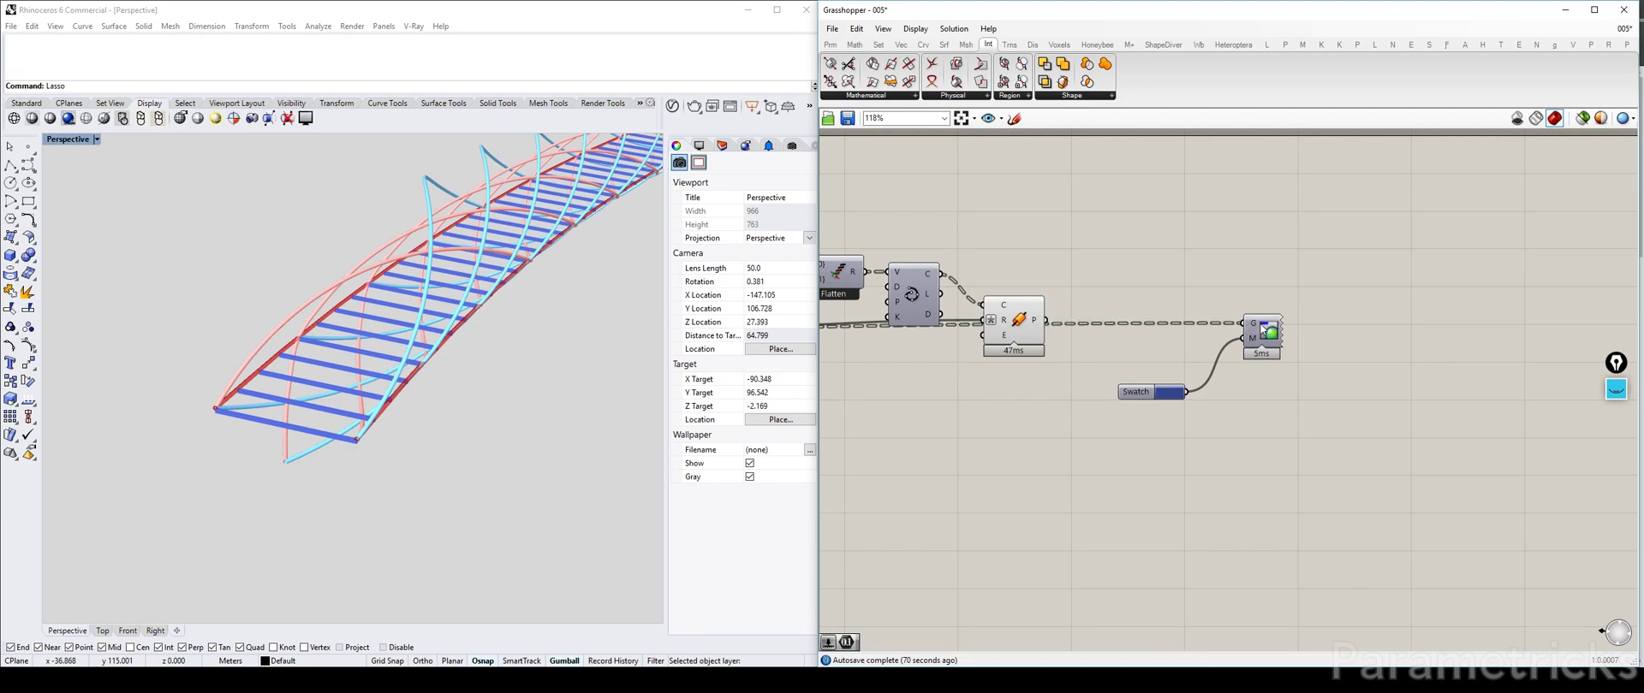
{"action": "left_click_drag", "start_coordinate": [1047, 321], "coordinate": [1241, 323]}
{"action": "left_click", "coordinate": [1027, 327]}
{"action": "key", "text": "ctrl+q"}
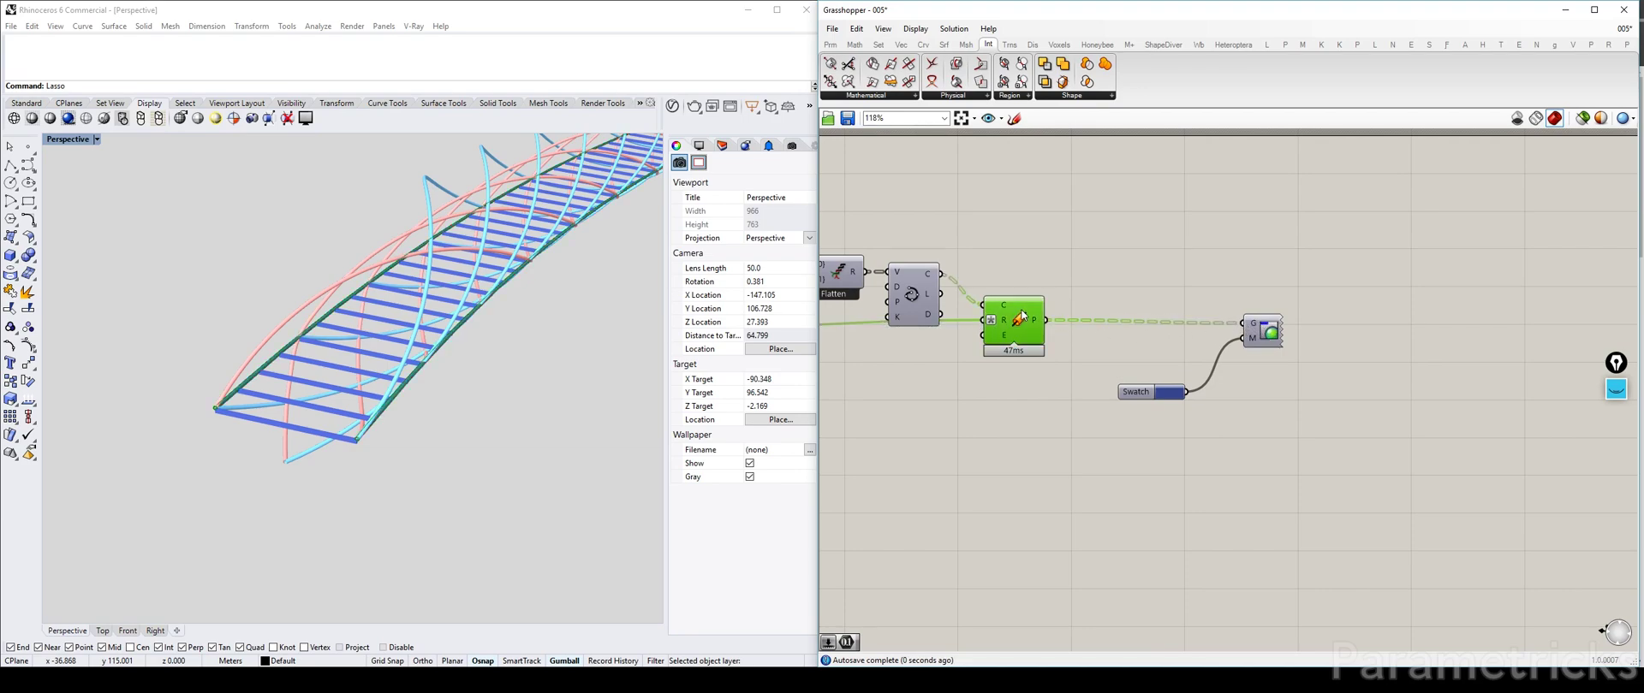
{"action": "left_click", "coordinate": [1180, 255]}
Set the copied swatch to light green with hue 131°, saturation 37 and value 86, and check the edge tubes' colour.
{"action": "left_click", "coordinate": [1177, 395]}
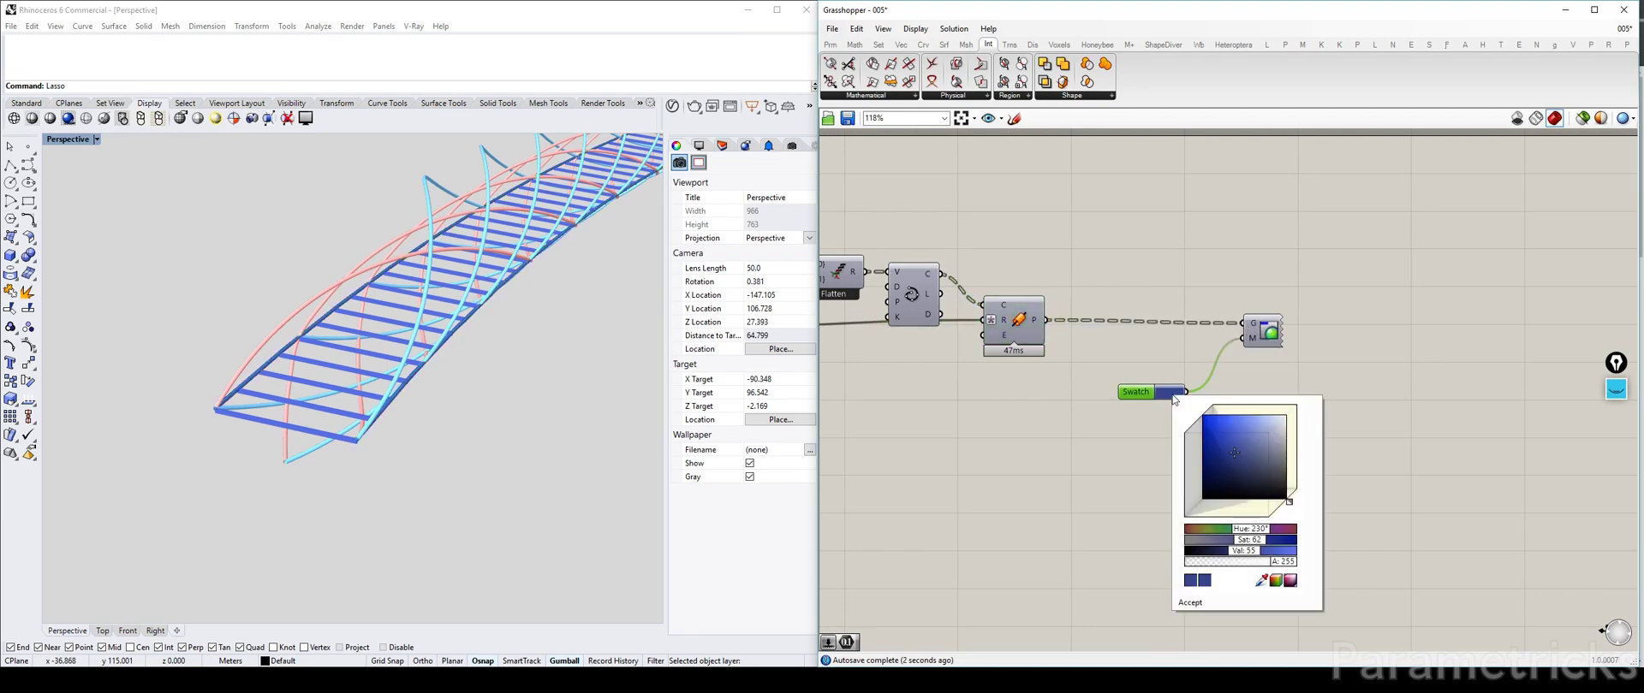
{"action": "left_click_drag", "start_coordinate": [1255, 537], "coordinate": [1237, 535]}
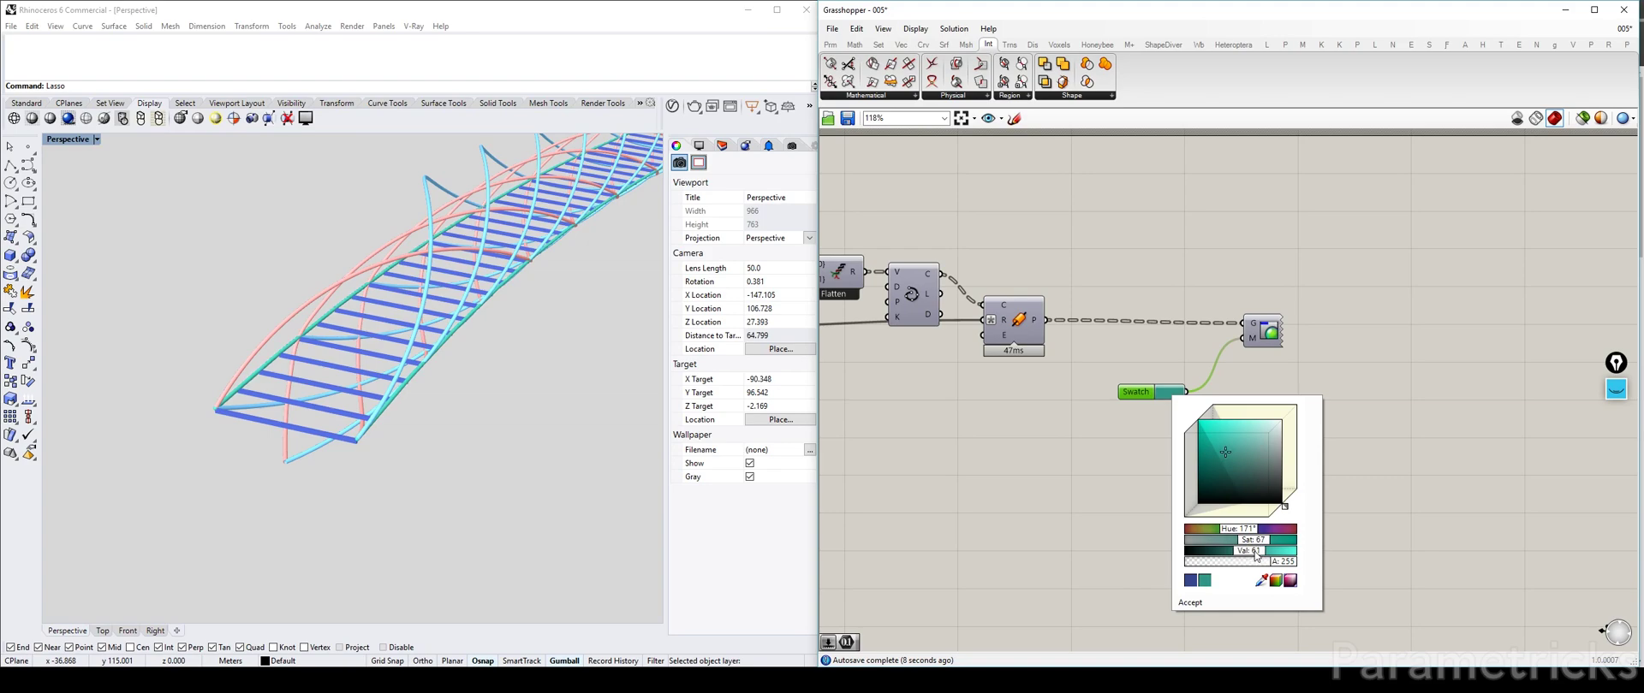
{"action": "left_click_drag", "start_coordinate": [1256, 554], "coordinate": [1272, 543]}
{"action": "left_click", "coordinate": [1292, 552]}
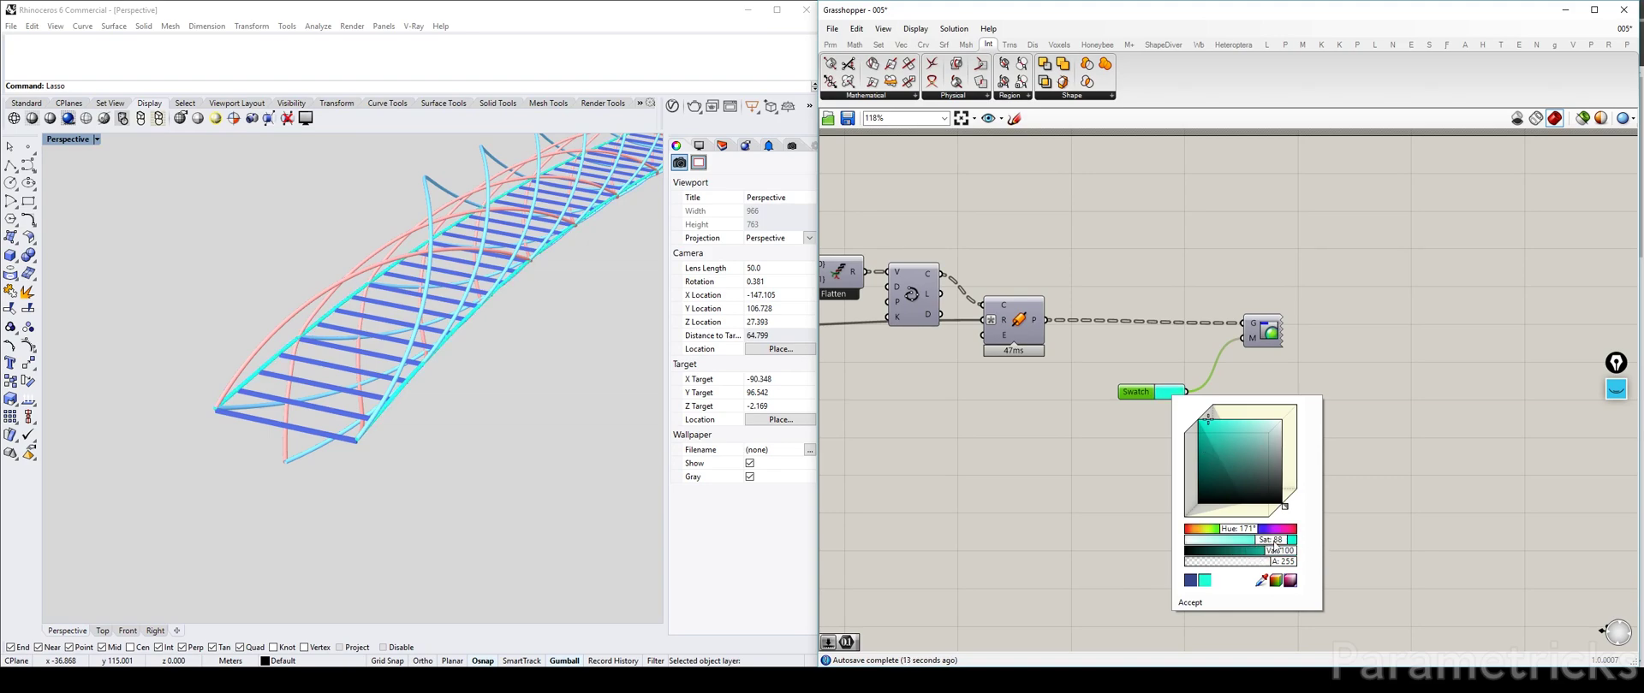
{"action": "mouse_move", "coordinate": [1262, 543]}
{"action": "left_mouse_down"}
{"action": "mouse_move", "coordinate": [1230, 546]}
{"action": "mouse_move", "coordinate": [1266, 555]}
{"action": "mouse_move", "coordinate": [1231, 519]}
{"action": "left_mouse_up"}
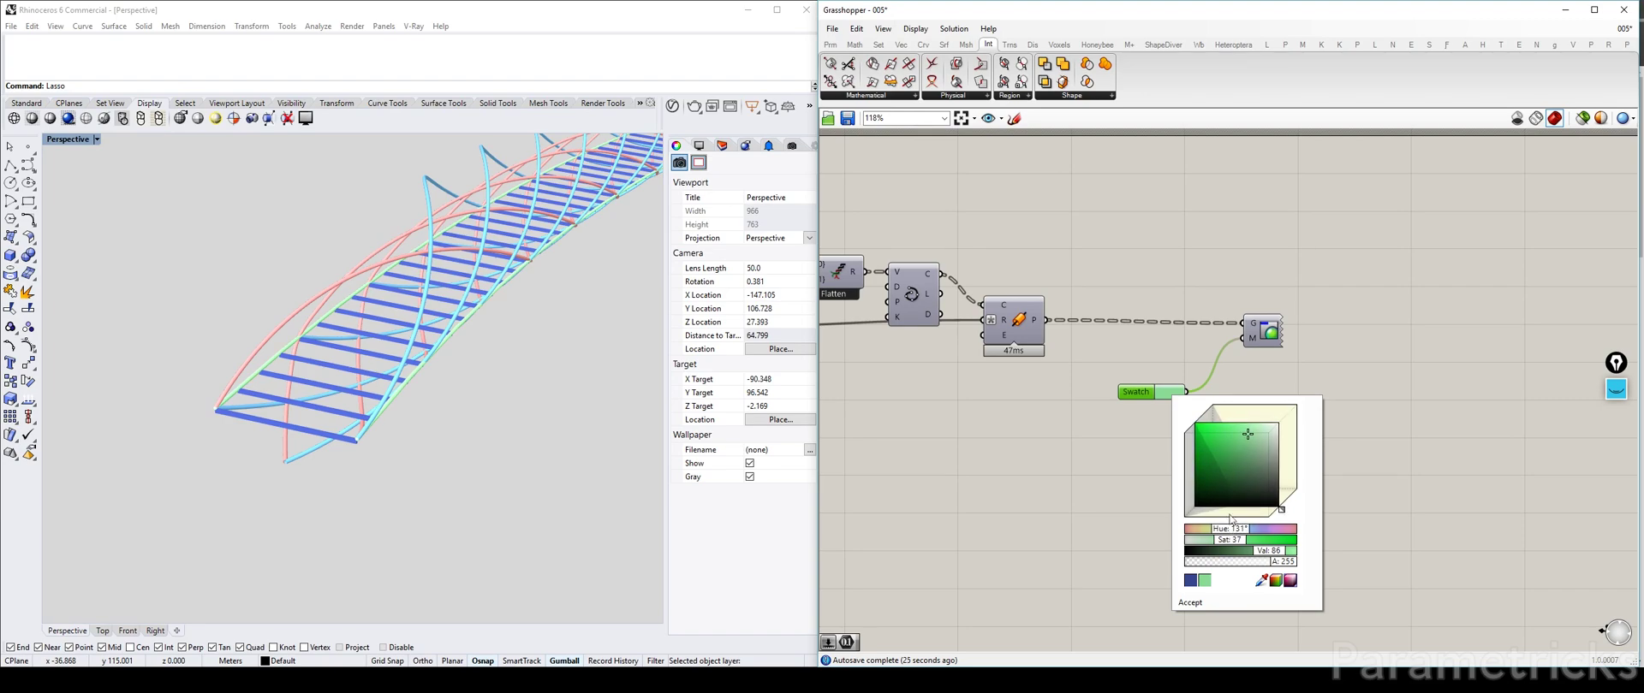
{"action": "left_click", "coordinate": [1077, 429]}
{"action": "right_click_drag", "start_coordinate": [475, 407], "coordinate": [470, 364]}
{"action": "scroll", "coordinate": [426, 383], "scroll_direction": "up", "scroll_amount": 12}
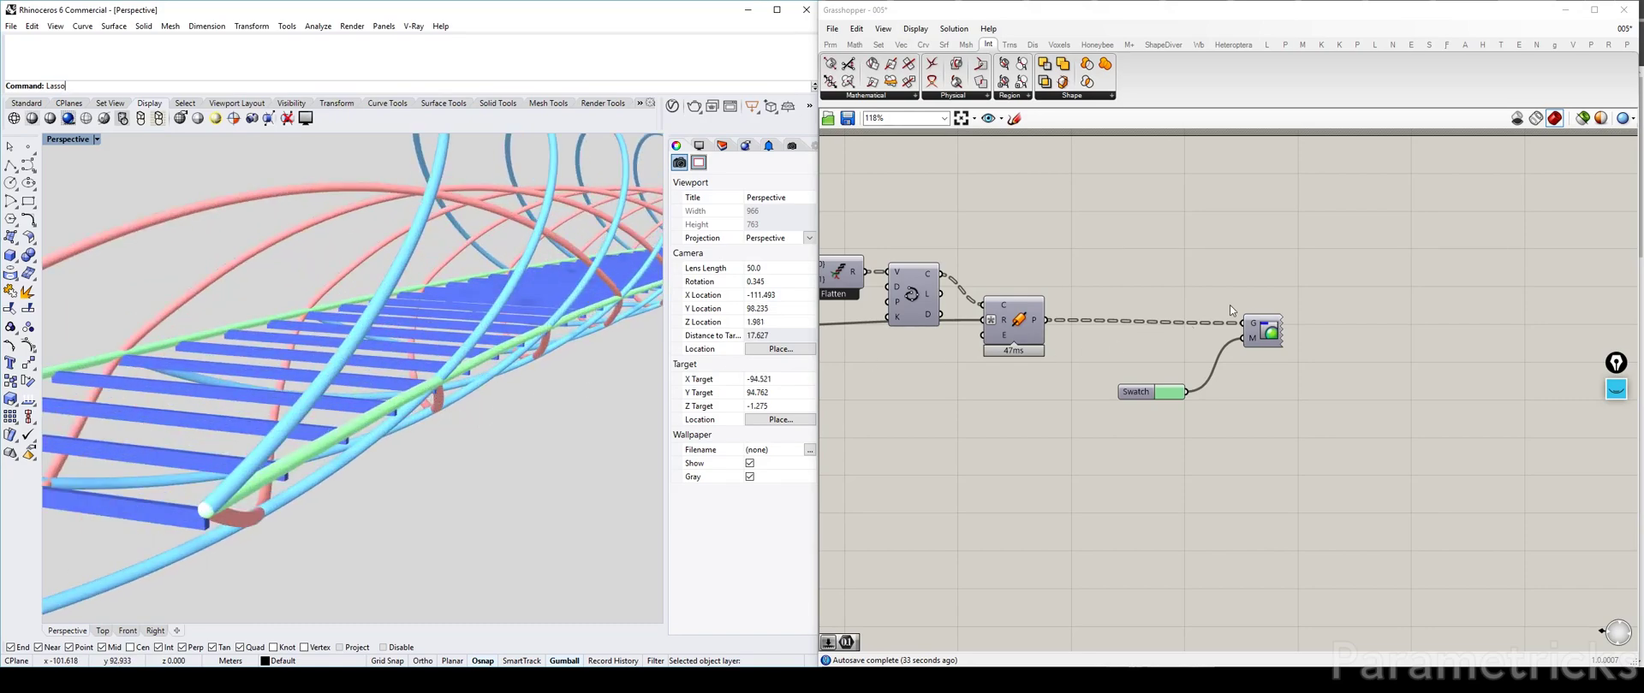
Move the Custom Preview and its green swatch farther to the right of Pipe on the canvas.
{"action": "scroll", "coordinate": [1265, 330], "scroll_direction": "down", "scroll_amount": 5}
{"action": "left_click_drag", "start_coordinate": [1292, 291], "coordinate": [1345, 306]}
{"action": "scroll", "coordinate": [1159, 328], "scroll_direction": "up", "scroll_amount": 3}
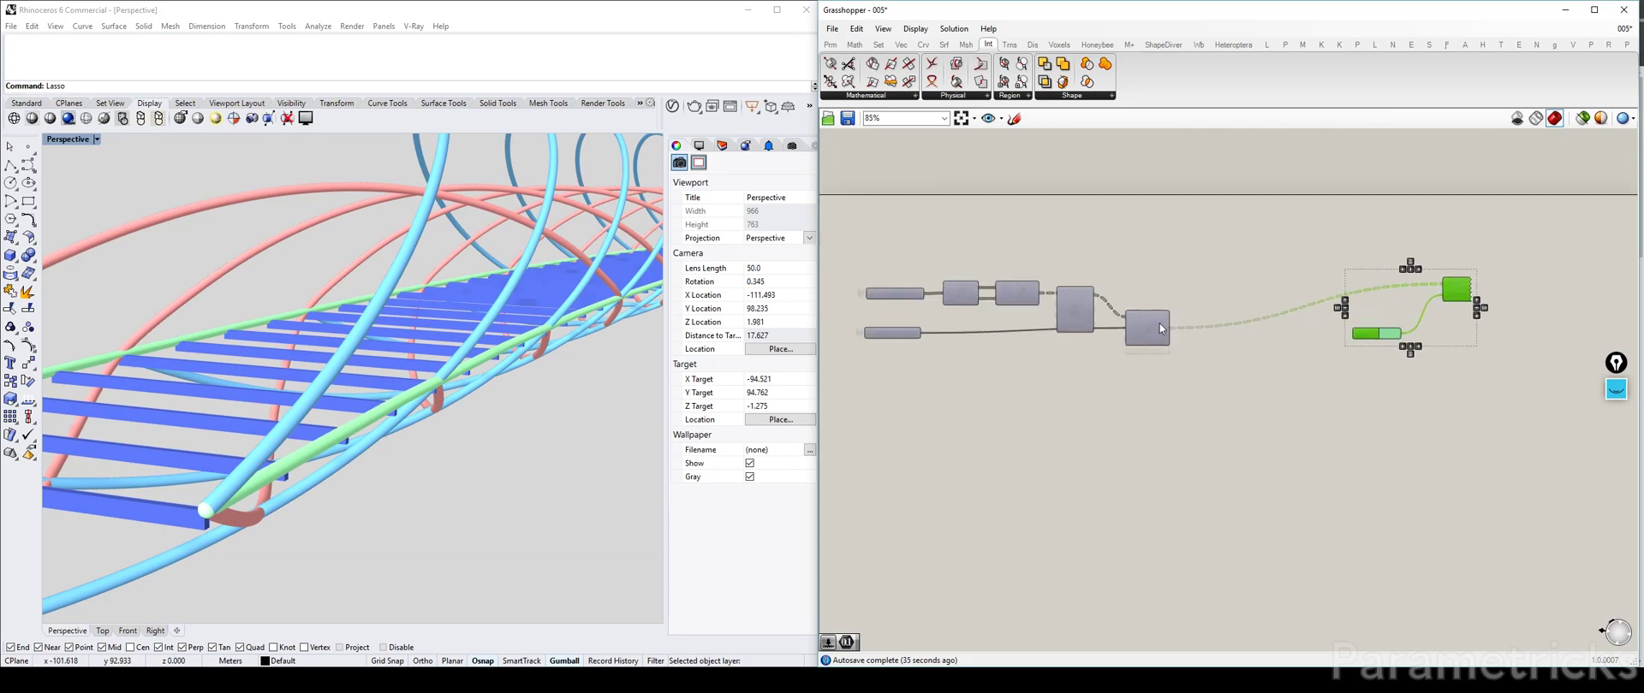
{"action": "scroll", "coordinate": [1161, 328], "scroll_direction": "up", "scroll_amount": 1}
{"action": "left_click", "coordinate": [1156, 418]}
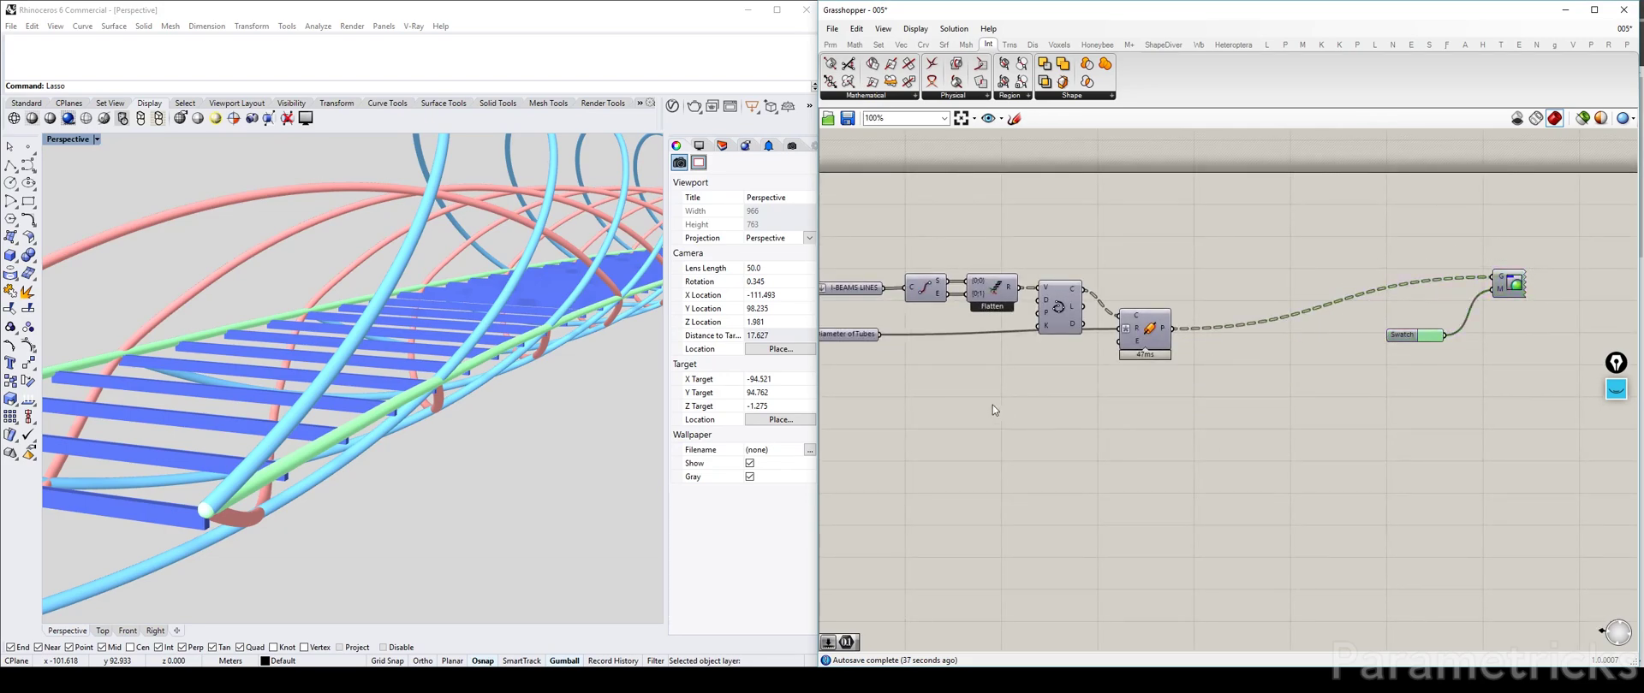
Shift the I-BEAMS LINES parameter slightly so it lines up above Diameter of Tubes in the edge tube definition.
{"action": "right_click_drag", "start_coordinate": [978, 399], "coordinate": [1255, 380]}
{"action": "left_click_drag", "start_coordinate": [1128, 270], "coordinate": [1110, 271]}
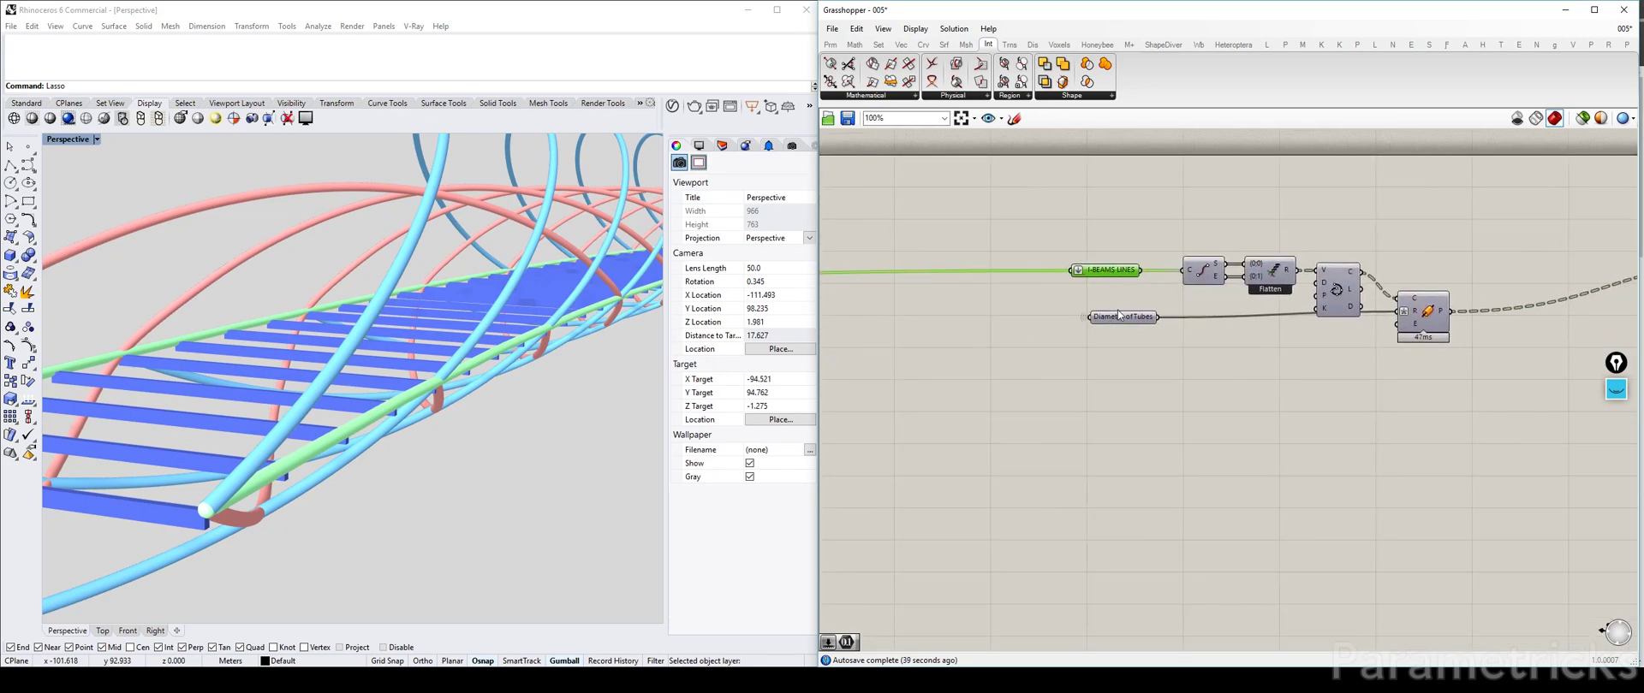
{"action": "left_click", "coordinate": [1119, 315]}
{"action": "scroll", "coordinate": [1119, 315], "scroll_direction": "up", "scroll_amount": 1}
{"action": "scroll", "coordinate": [295, 384], "scroll_direction": "down", "scroll_amount": 2}
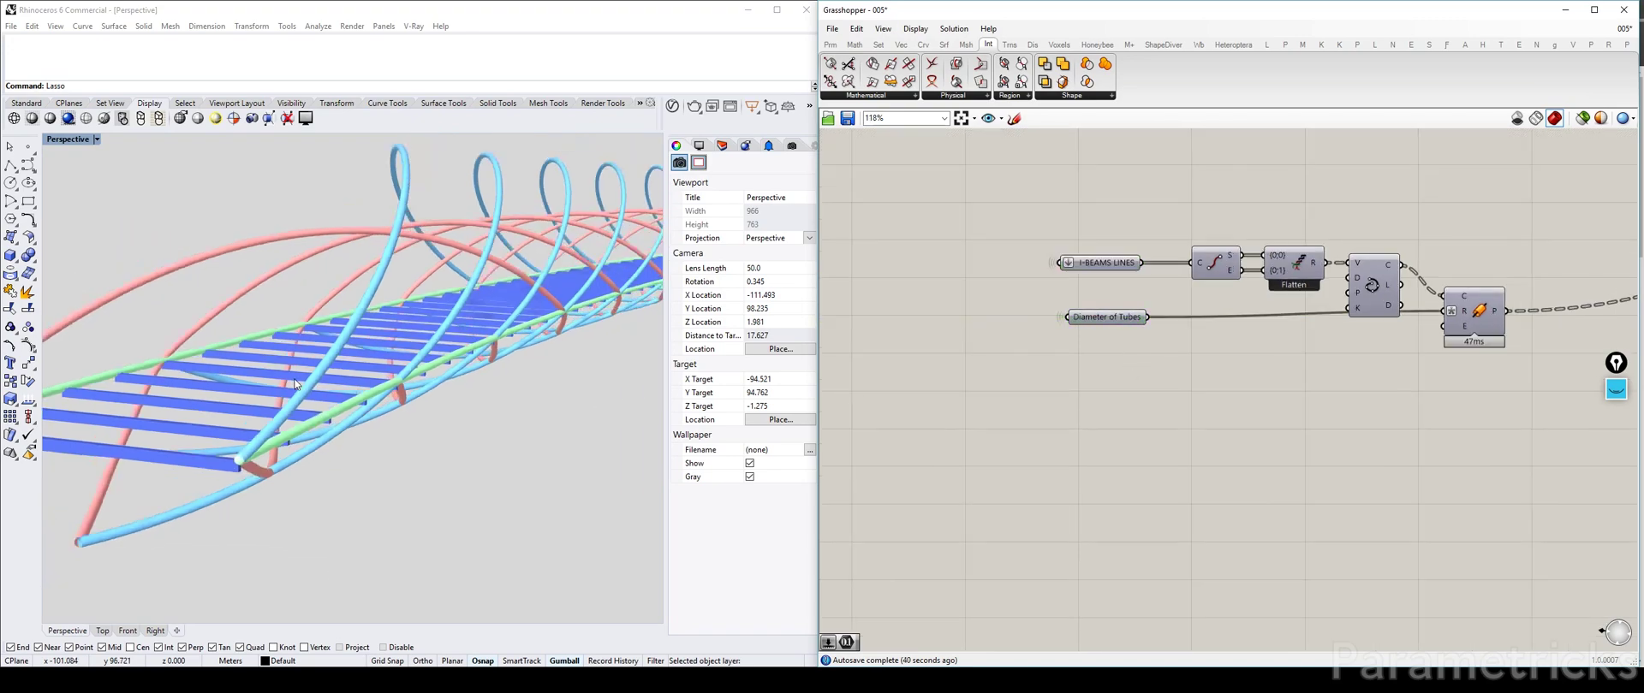
{"action": "scroll", "coordinate": [295, 384], "scroll_direction": "down", "scroll_amount": 1}
{"action": "right_click_drag", "start_coordinate": [295, 384], "coordinate": [322, 419]}
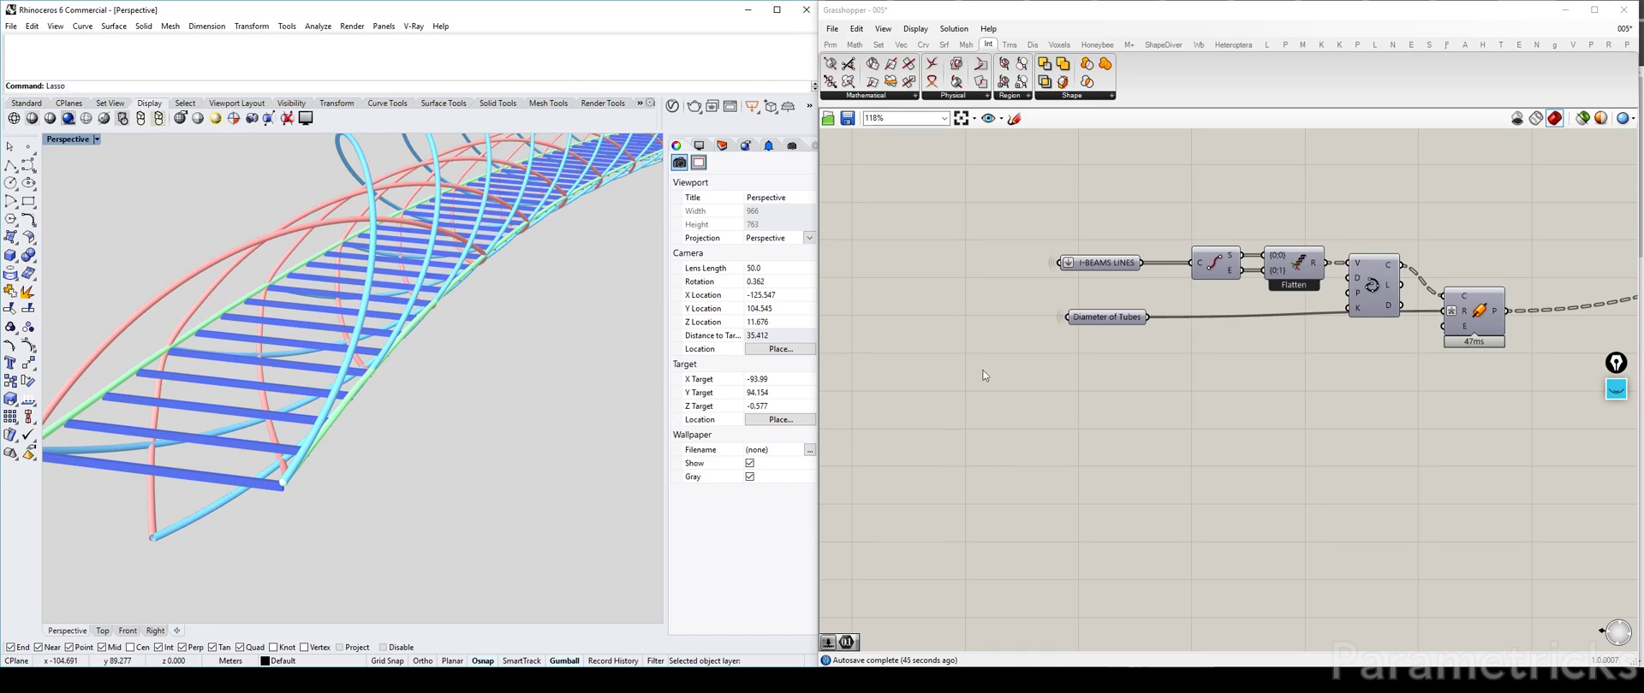
Examine the Helix Bridge, Singapore note for the deck width and check it against the existing input parameters.
{"action": "left_click", "coordinate": [1100, 268]}
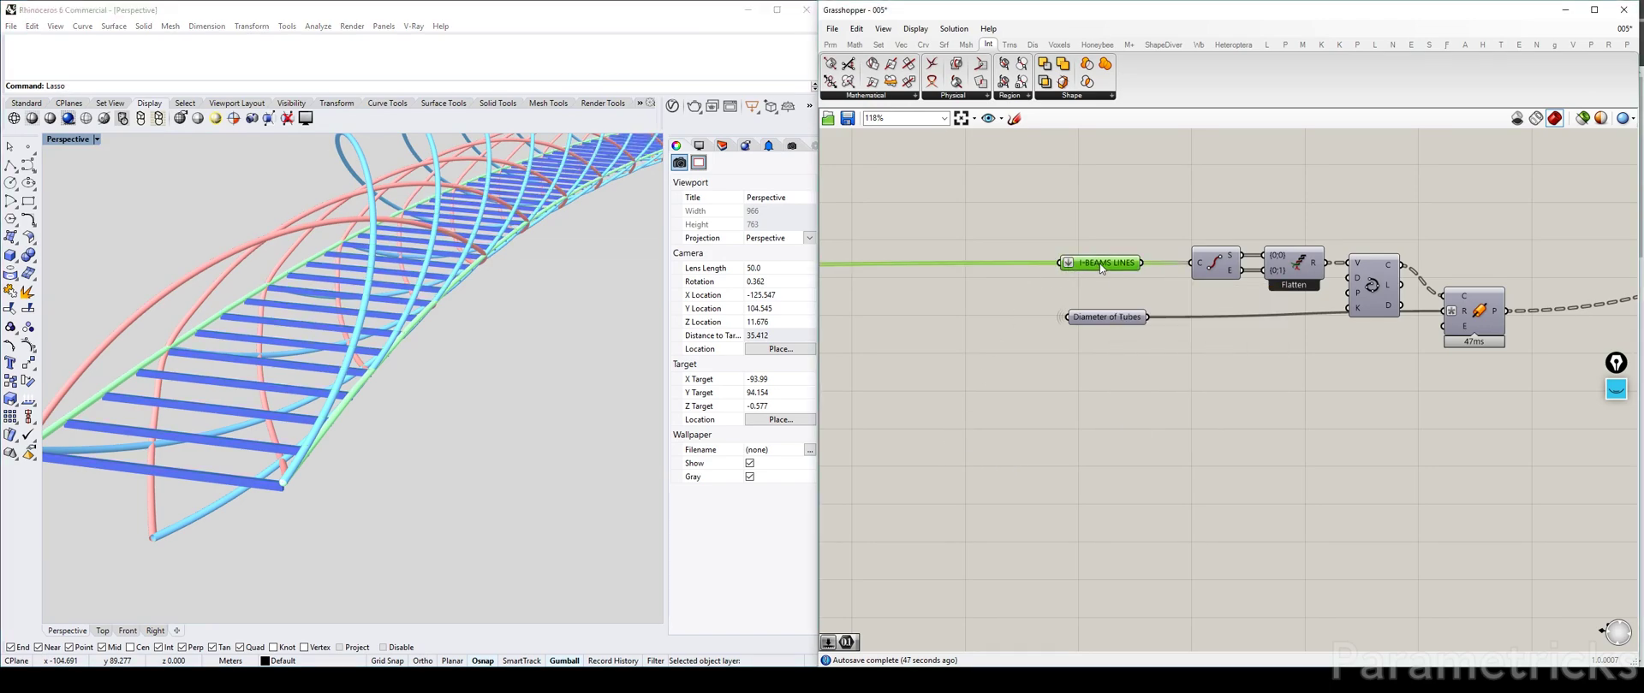
{"action": "scroll", "coordinate": [1040, 396], "scroll_direction": "down", "scroll_amount": 5}
{"action": "right_click_drag", "start_coordinate": [1258, 341], "coordinate": [1523, 285]}
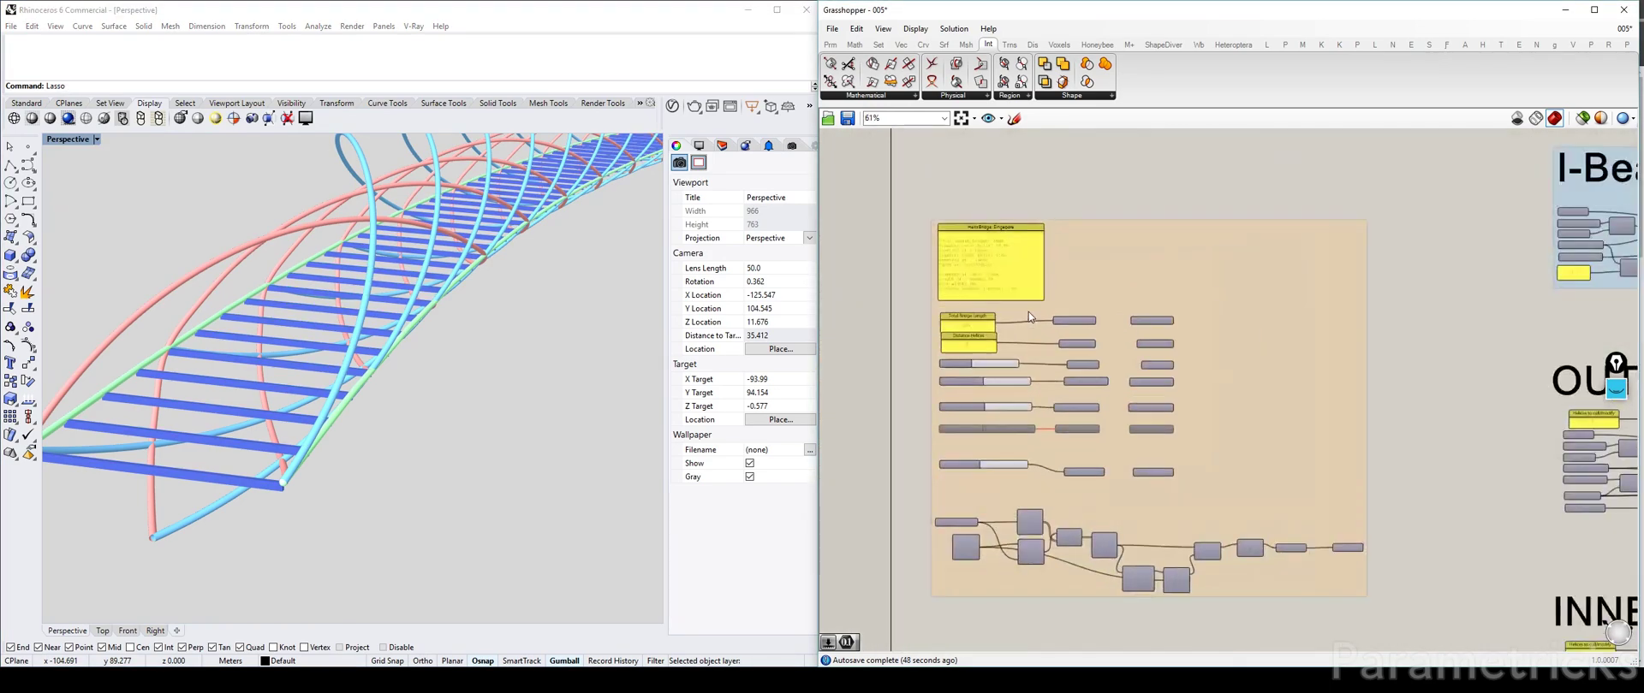
{"action": "scroll", "coordinate": [1029, 311], "scroll_direction": "up", "scroll_amount": 2}
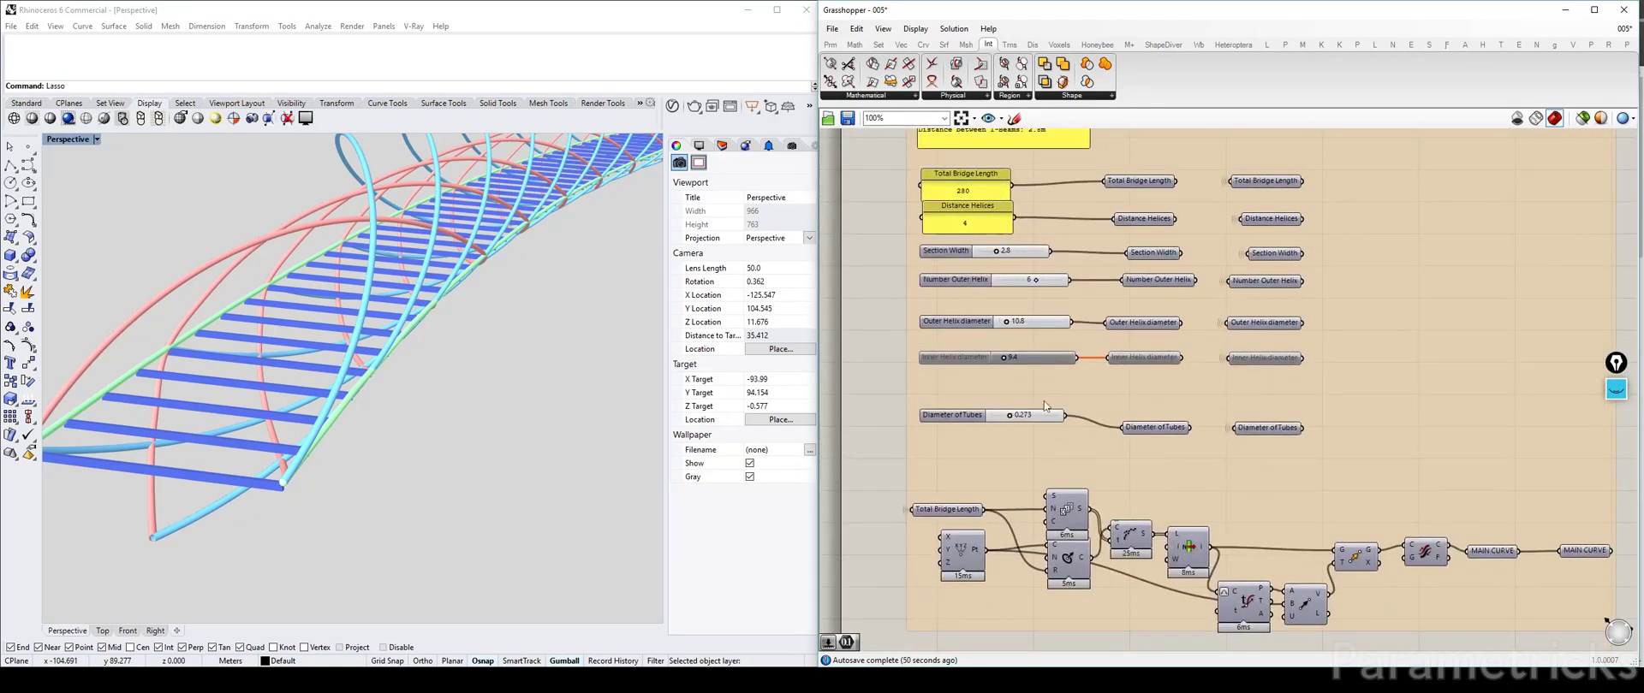
{"action": "left_click", "coordinate": [967, 282]}
{"action": "right_click_drag", "start_coordinate": [1010, 283], "coordinate": [1007, 465]}
{"action": "scroll", "coordinate": [1006, 261], "scroll_direction": "up", "scroll_amount": 2}
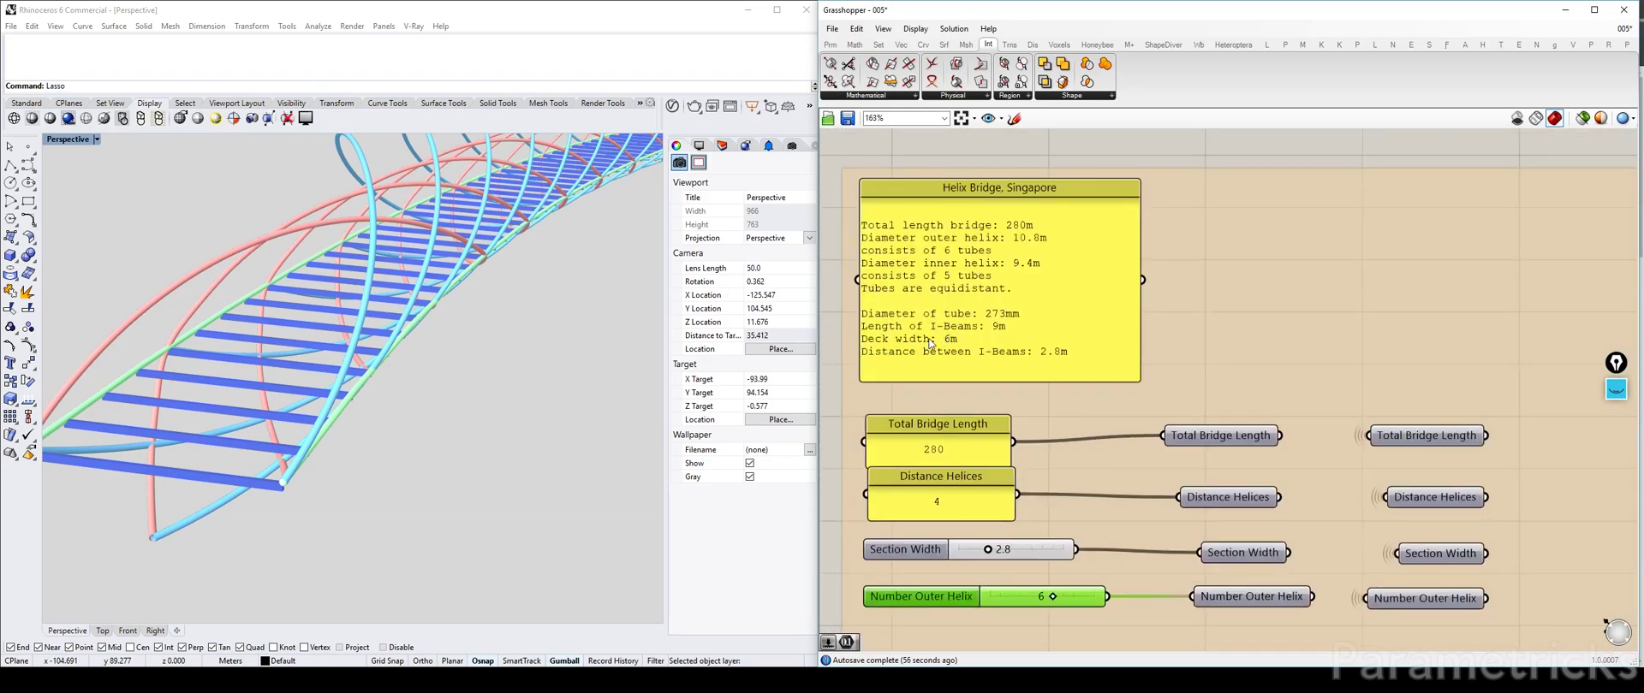
{"action": "scroll", "coordinate": [942, 337], "scroll_direction": "down", "scroll_amount": 3}
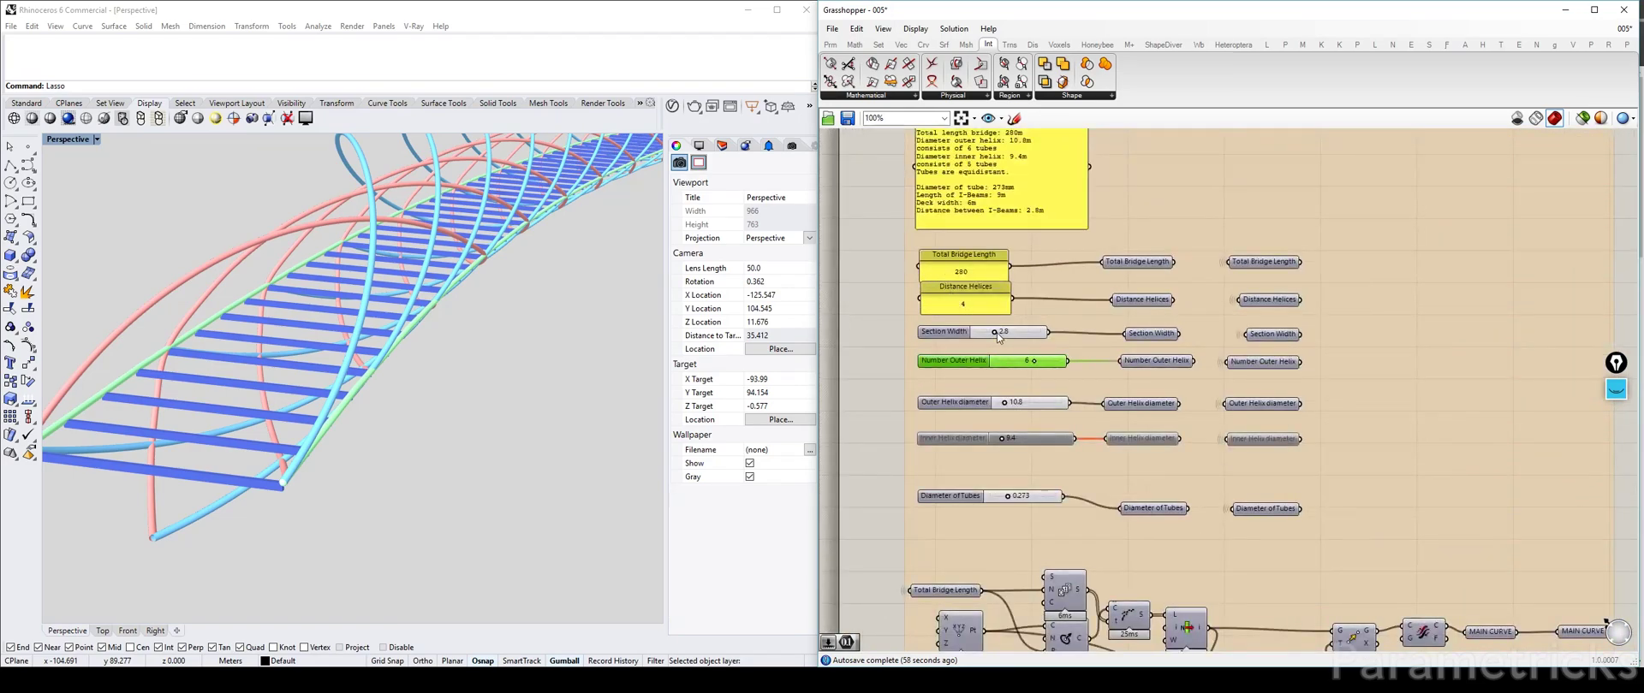
{"action": "scroll", "coordinate": [947, 291], "scroll_direction": "up", "scroll_amount": 1}
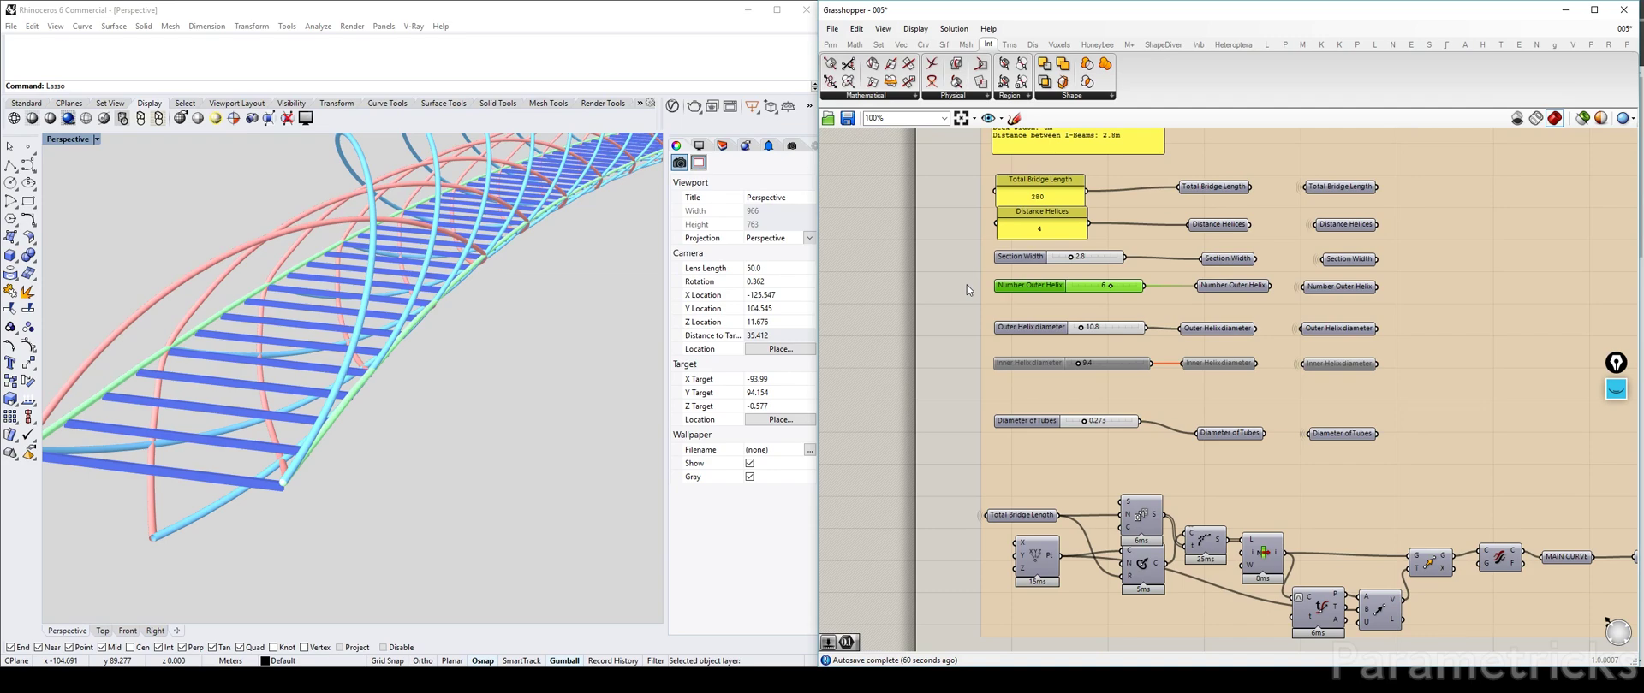
Move the Outer Helix diameter slider and its two parameters down to widen the gap below Number Outer Helix.
{"action": "left_click", "coordinate": [1031, 329]}
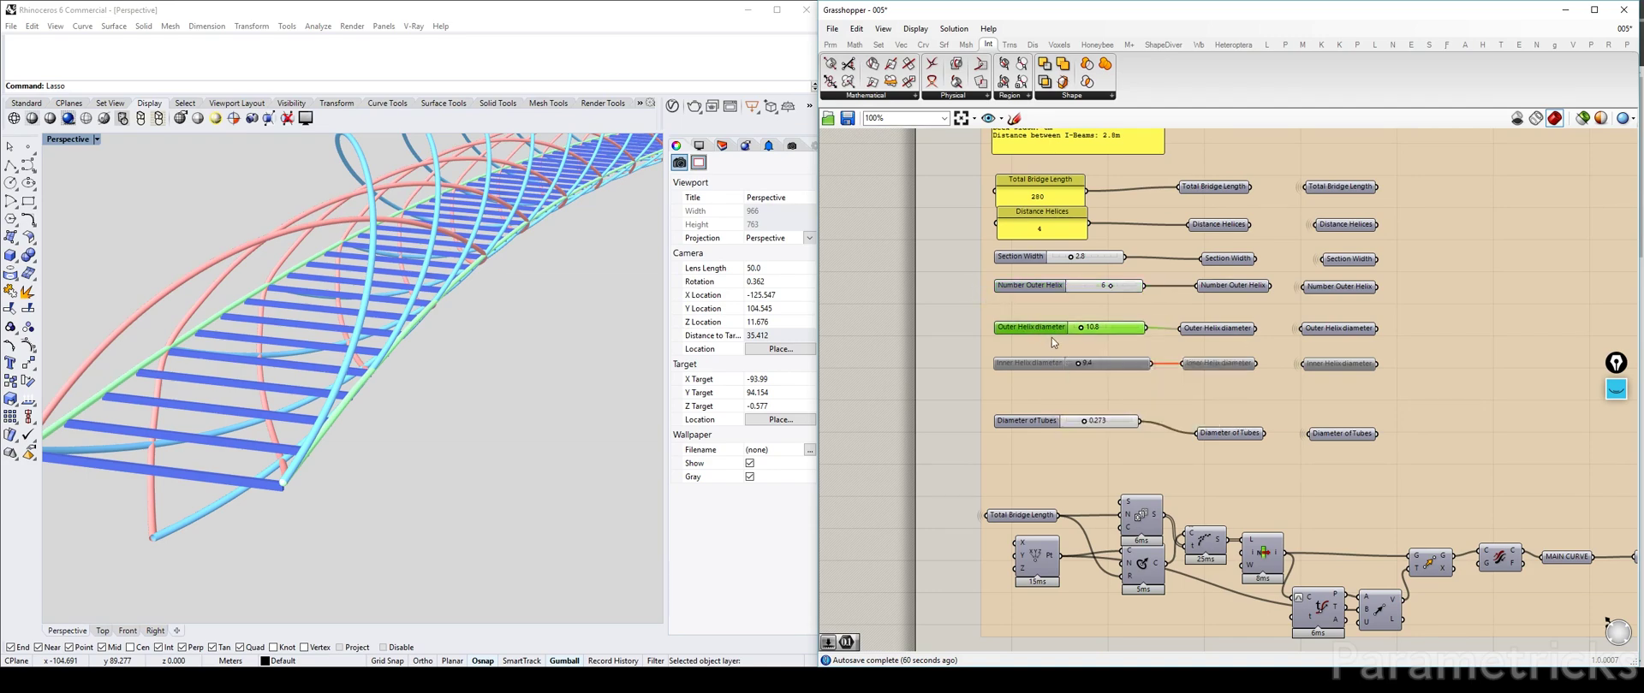
{"action": "left_click", "coordinate": [1217, 334], "text": "shift"}
{"action": "left_click", "coordinate": [1338, 332], "text": "shift"}
{"action": "left_click_drag", "start_coordinate": [1338, 331], "coordinate": [1338, 342]}
{"action": "left_click", "coordinate": [893, 314]}
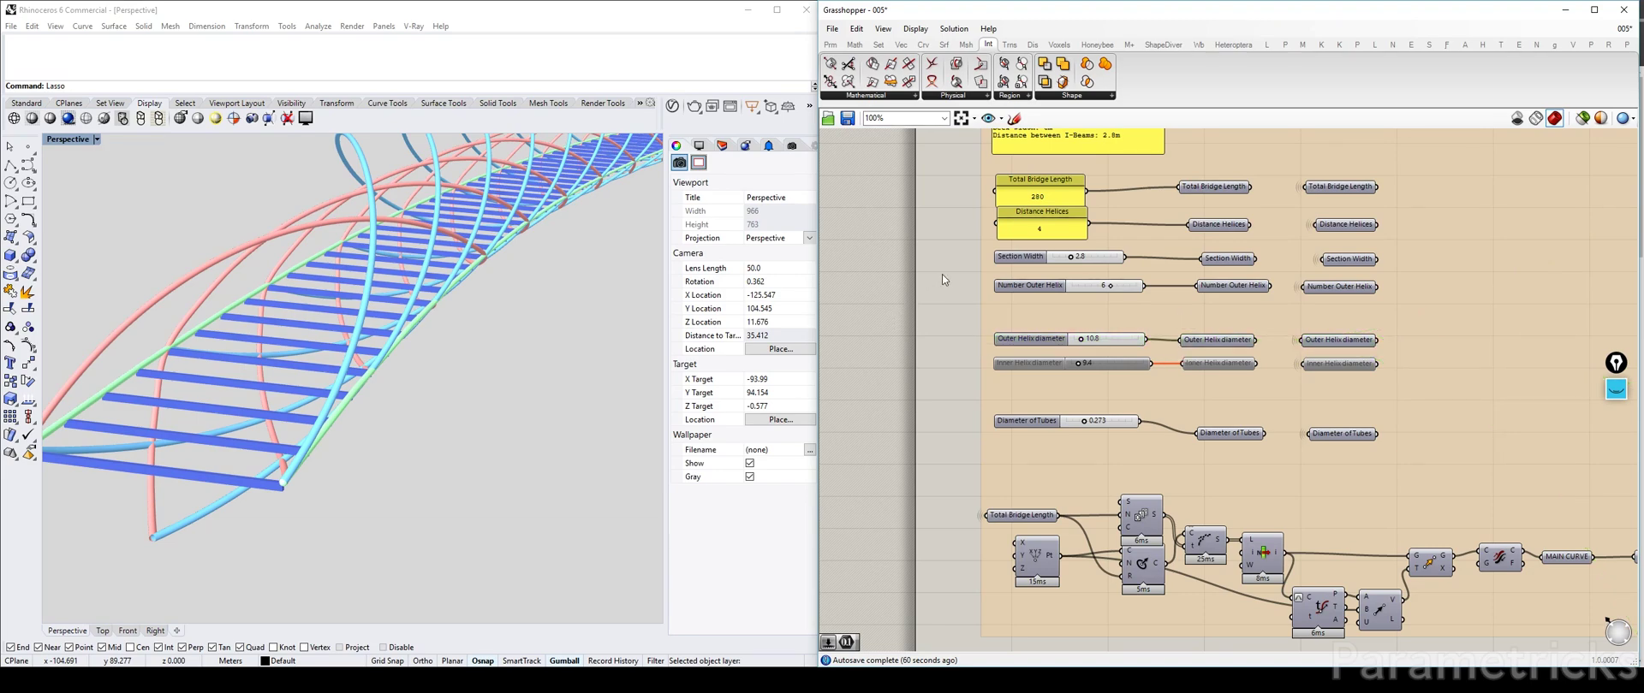
Add a small panel containing 6 between the Number Outer Helix and Outer Helix diameter sliders.
{"action": "right_click_drag", "start_coordinate": [936, 274], "coordinate": [927, 325]}
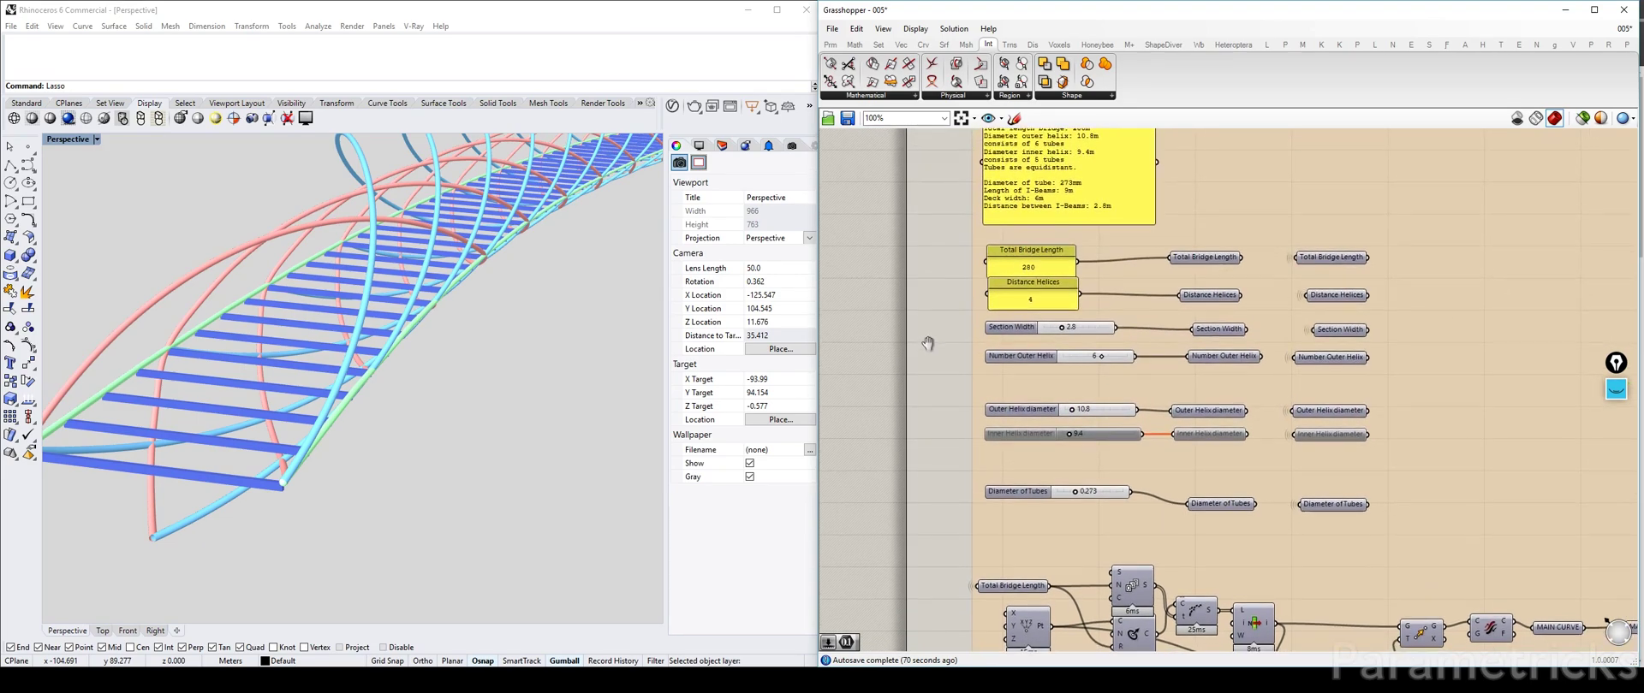
{"action": "double_click", "coordinate": [927, 326]}
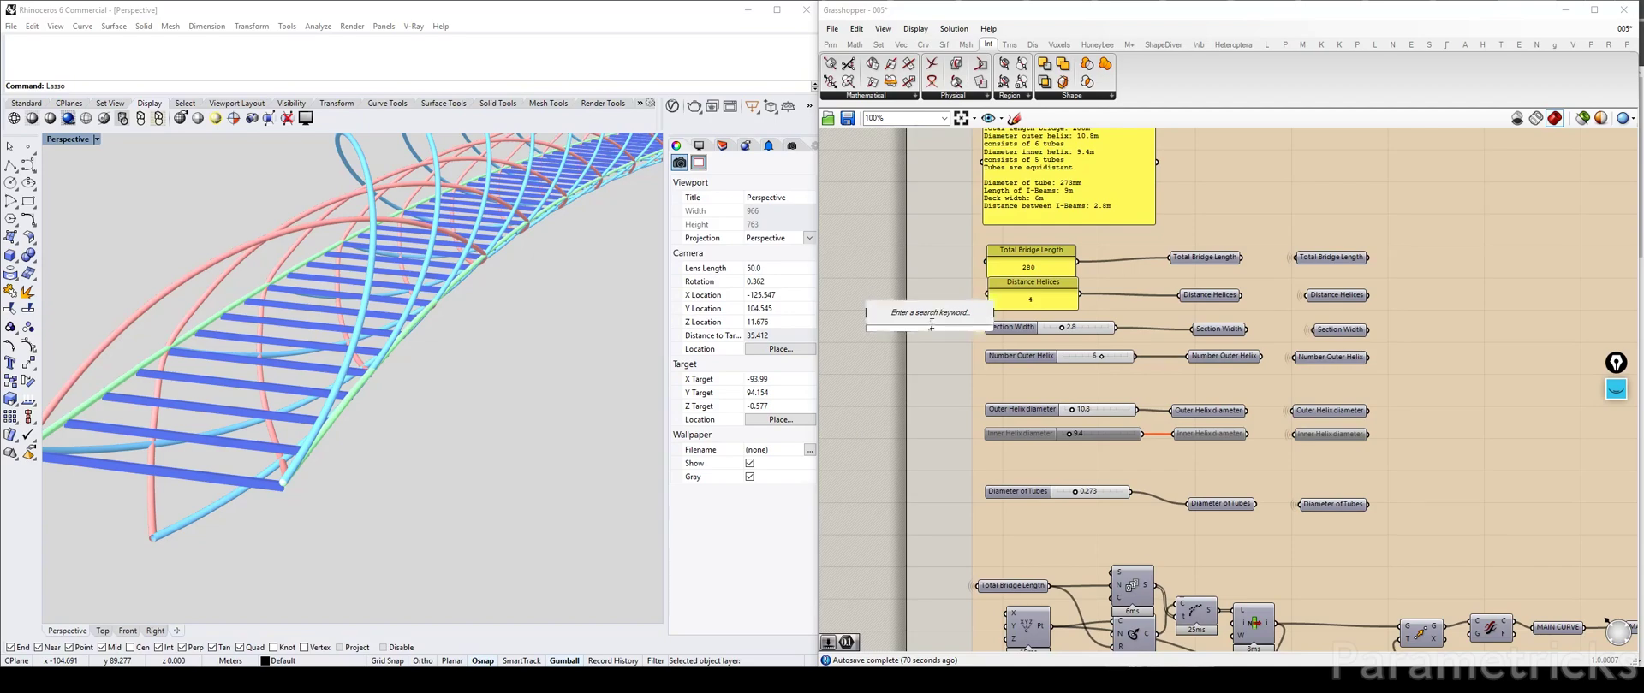
{"action": "type", "text": "panel"}
{"action": "key", "text": "Return"}
{"action": "type", "text": "6"}
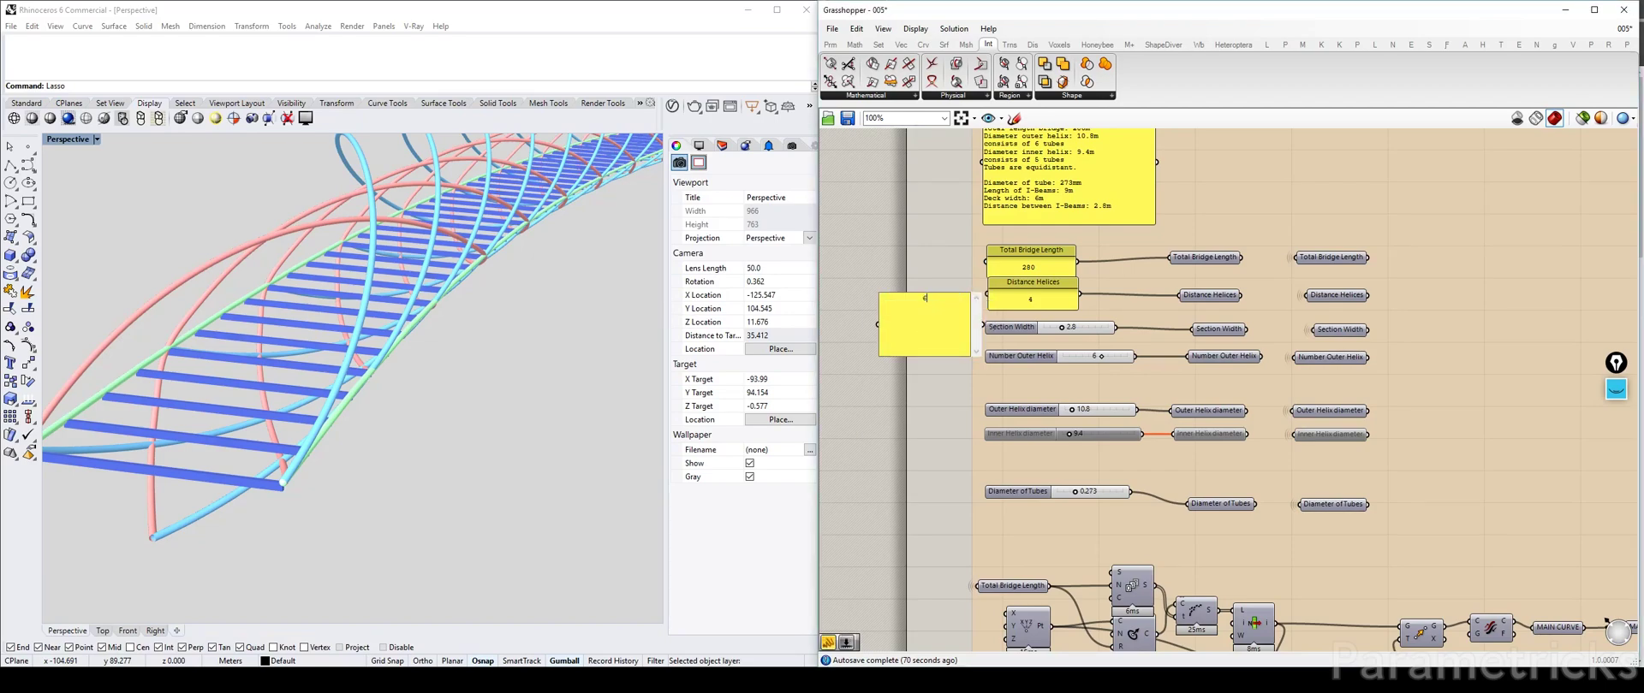
{"action": "left_click", "coordinate": [931, 278]}
{"action": "left_click_drag", "start_coordinate": [881, 296], "coordinate": [1022, 387]}
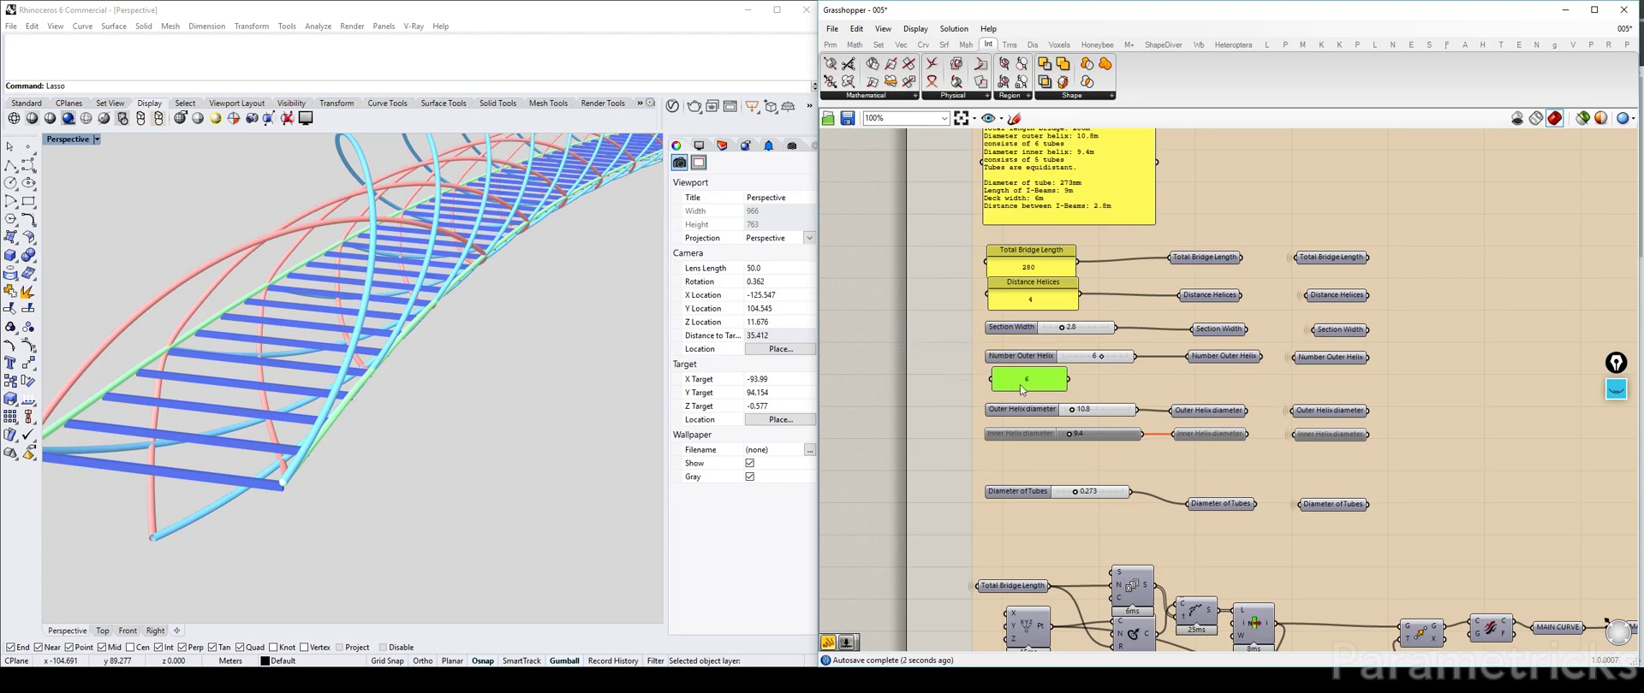
Name the new panel Deck Width.
{"action": "right_click", "coordinate": [1027, 395]}
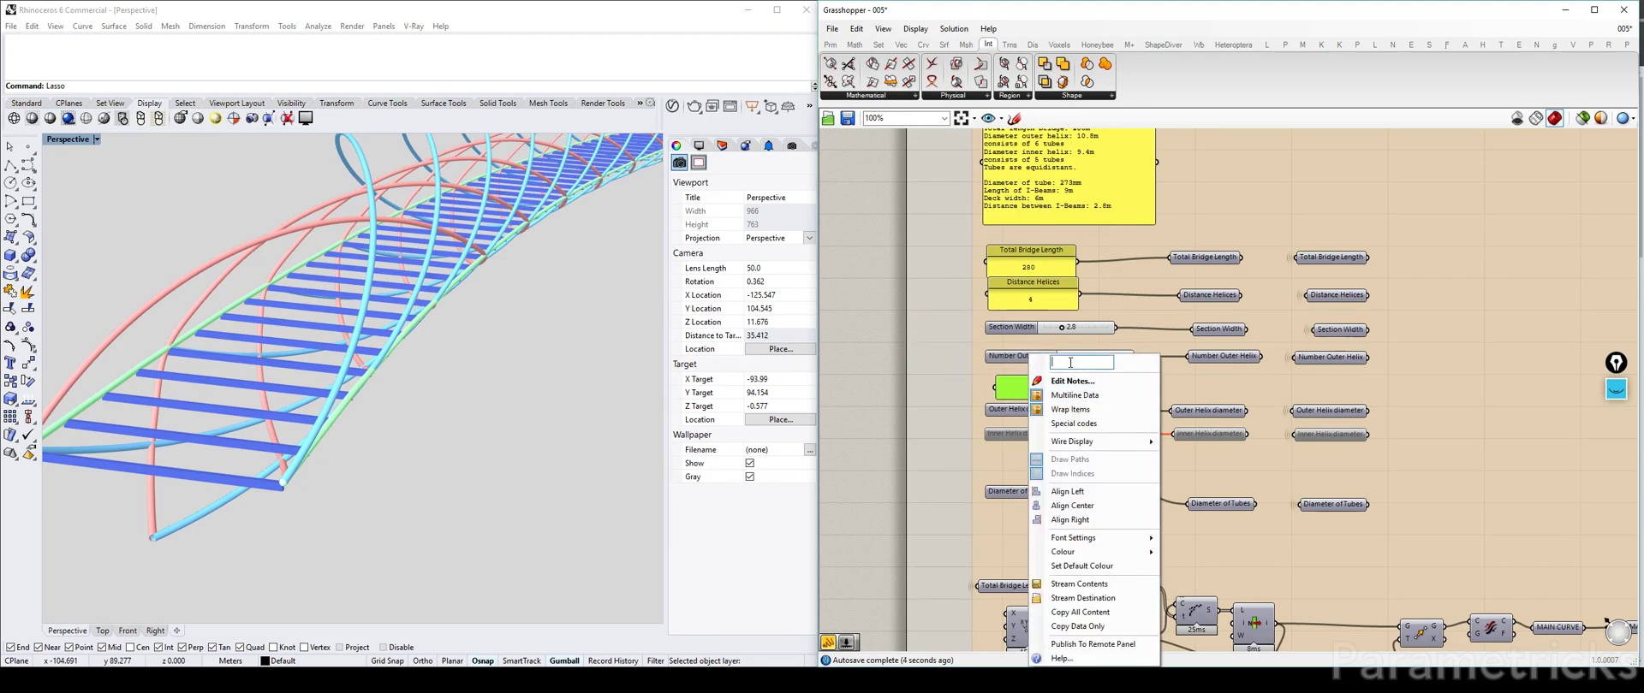
{"action": "type", "text": "Deck Width"}
{"action": "left_click", "coordinate": [923, 331]}
Duplicate the two Number Outer Helix parameters into the row of the Deck Width panel.
{"action": "left_click", "coordinate": [1224, 358]}
{"action": "left_click", "coordinate": [1331, 360], "text": "shift"}
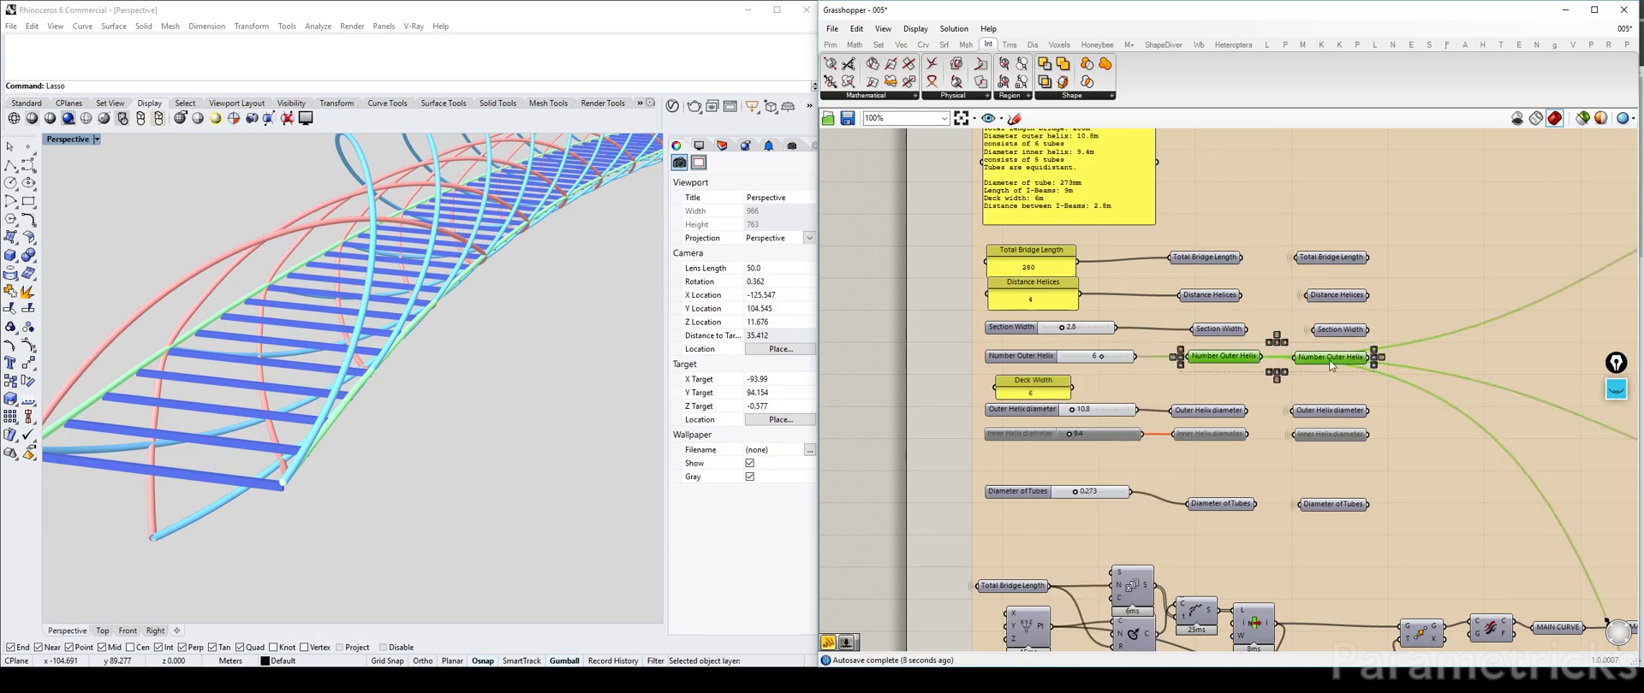
{"action": "left_click_drag", "start_coordinate": [1331, 360], "coordinate": [1329, 385], "text": "alt"}
{"action": "left_click", "coordinate": [1113, 387]}
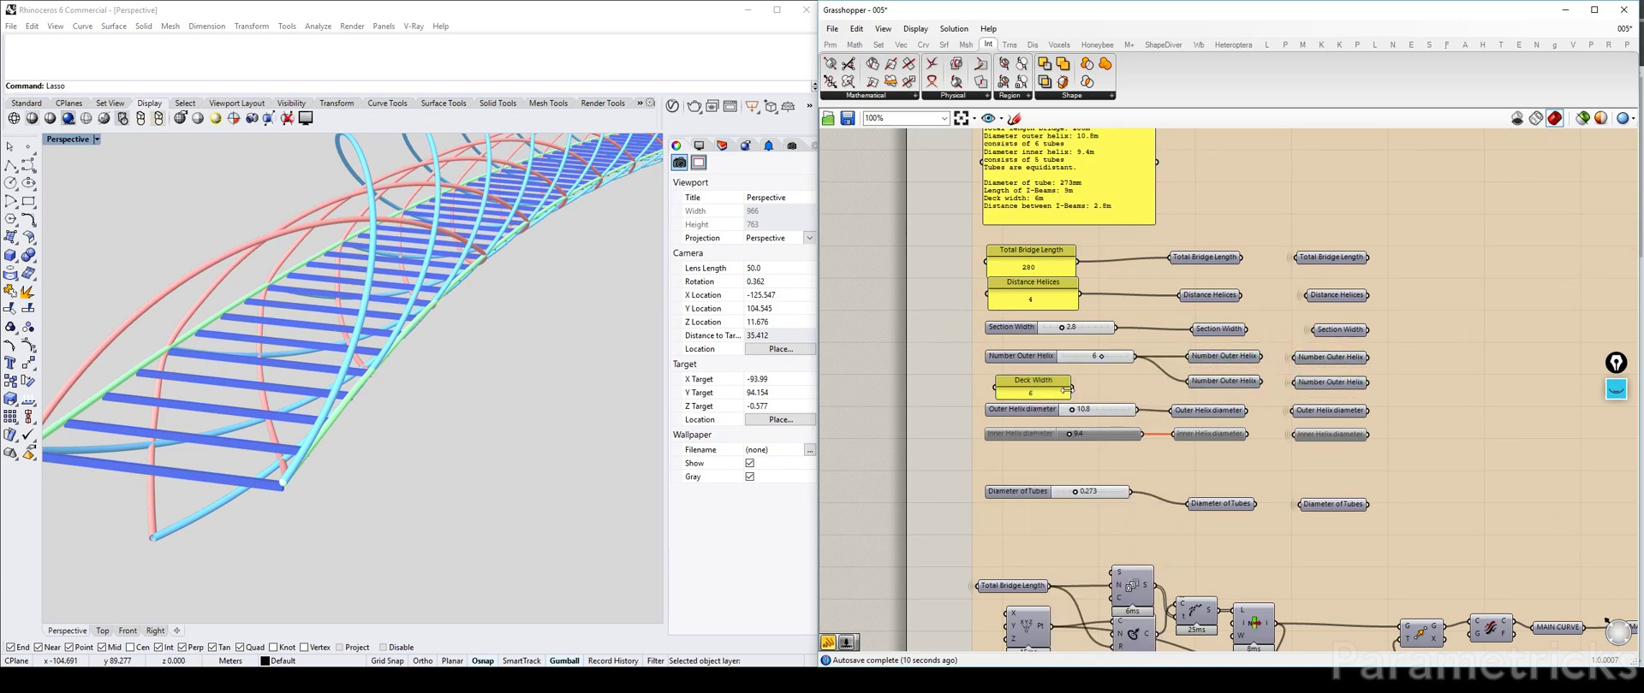
Wire the Deck Width panel into the first copied parameter, replacing its old source, and rename that parameter Deck Width.
{"action": "left_click_drag", "start_coordinate": [1070, 387], "coordinate": [1194, 382]}
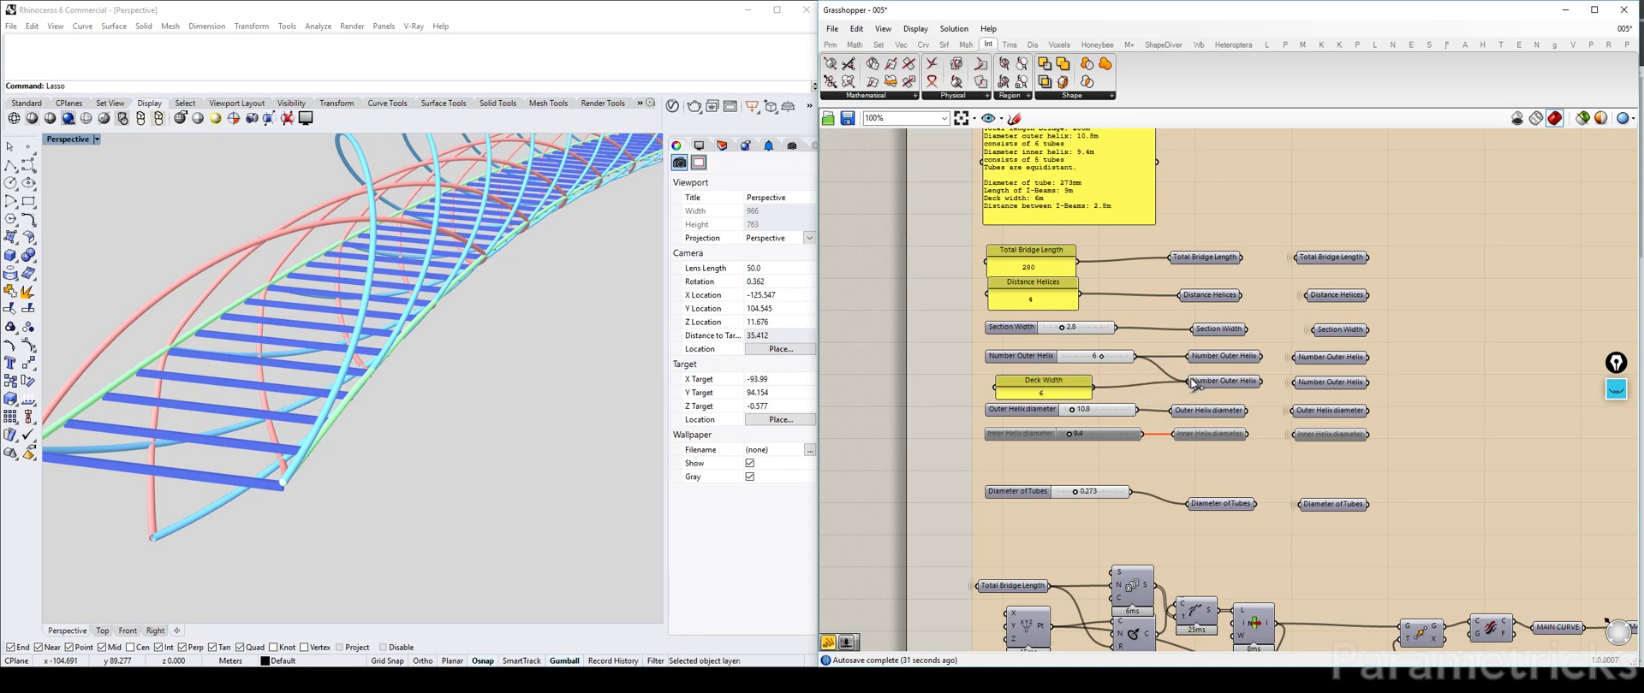
{"action": "left_click", "coordinate": [1198, 385]}
{"action": "right_click_drag", "start_coordinate": [1224, 385], "coordinate": [1119, 377]}
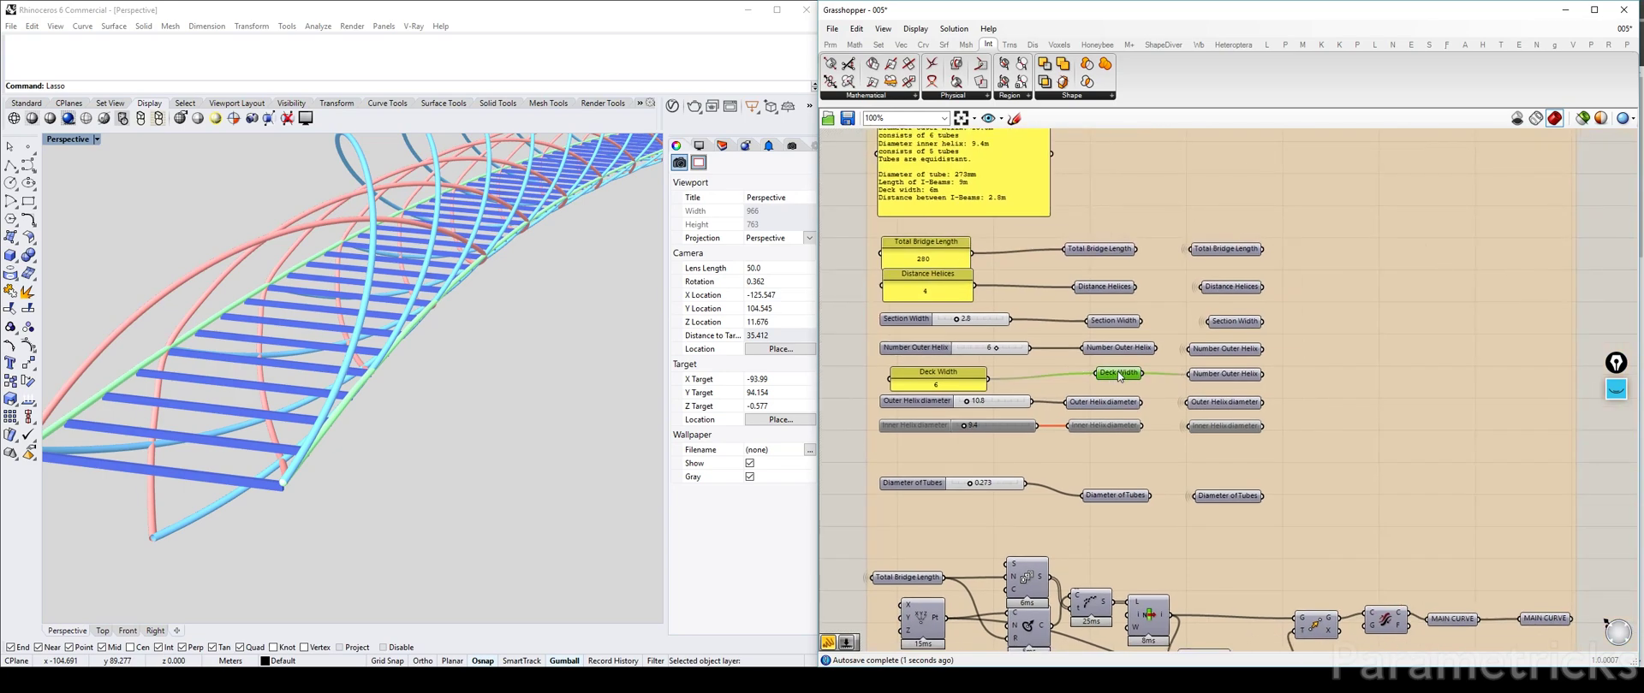
Create a second Deck Width parameter fed by the first through a hidden wire, in place of the leftover Number Outer Helix copy.
{"action": "left_click_drag", "start_coordinate": [1142, 373], "coordinate": [1275, 381], "text": "ctrl"}
{"action": "right_click_drag", "start_coordinate": [1276, 380], "coordinate": [1138, 373]}
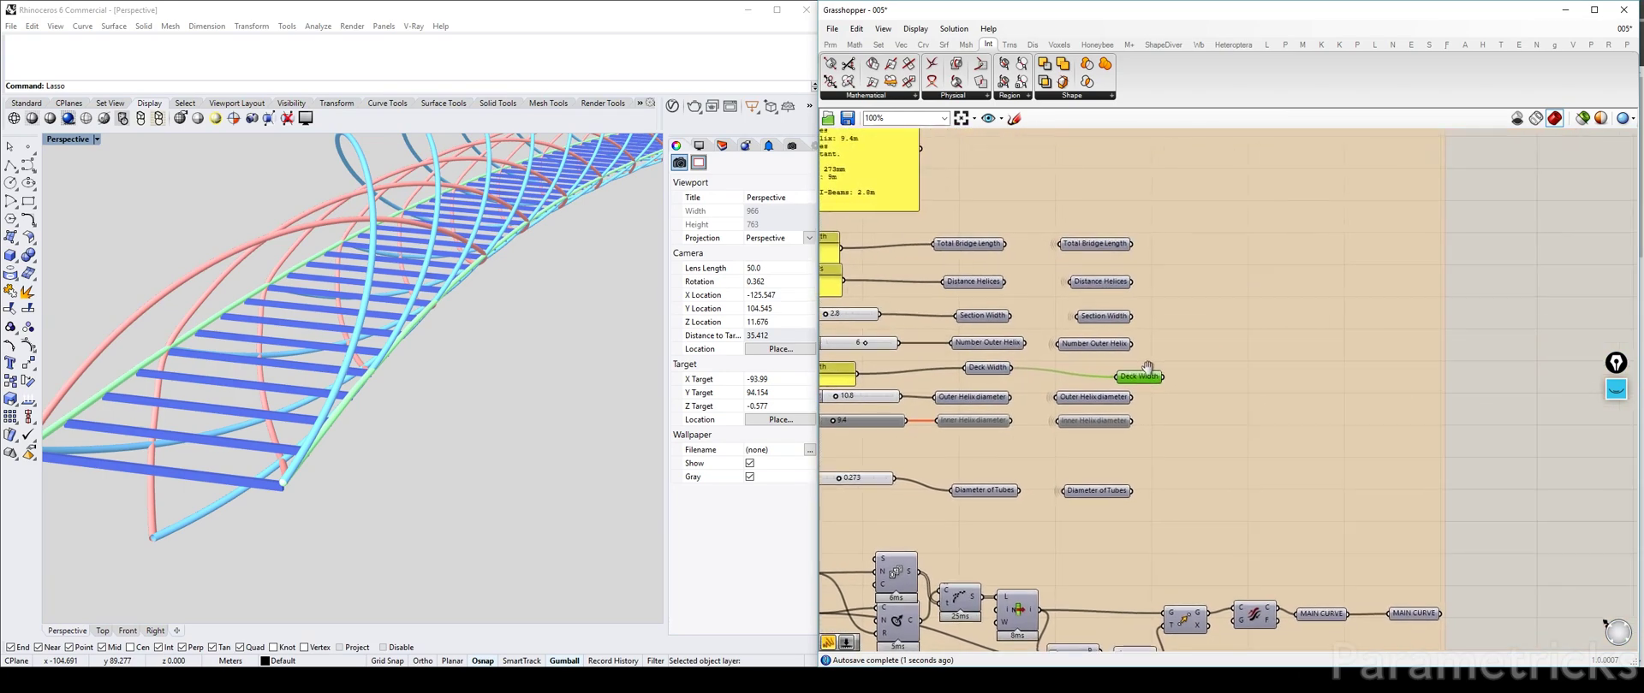
{"action": "scroll", "coordinate": [1124, 373], "scroll_direction": "down", "scroll_amount": 3}
{"action": "left_click", "coordinate": [1129, 371]}
{"action": "left_click", "coordinate": [1408, 366]}
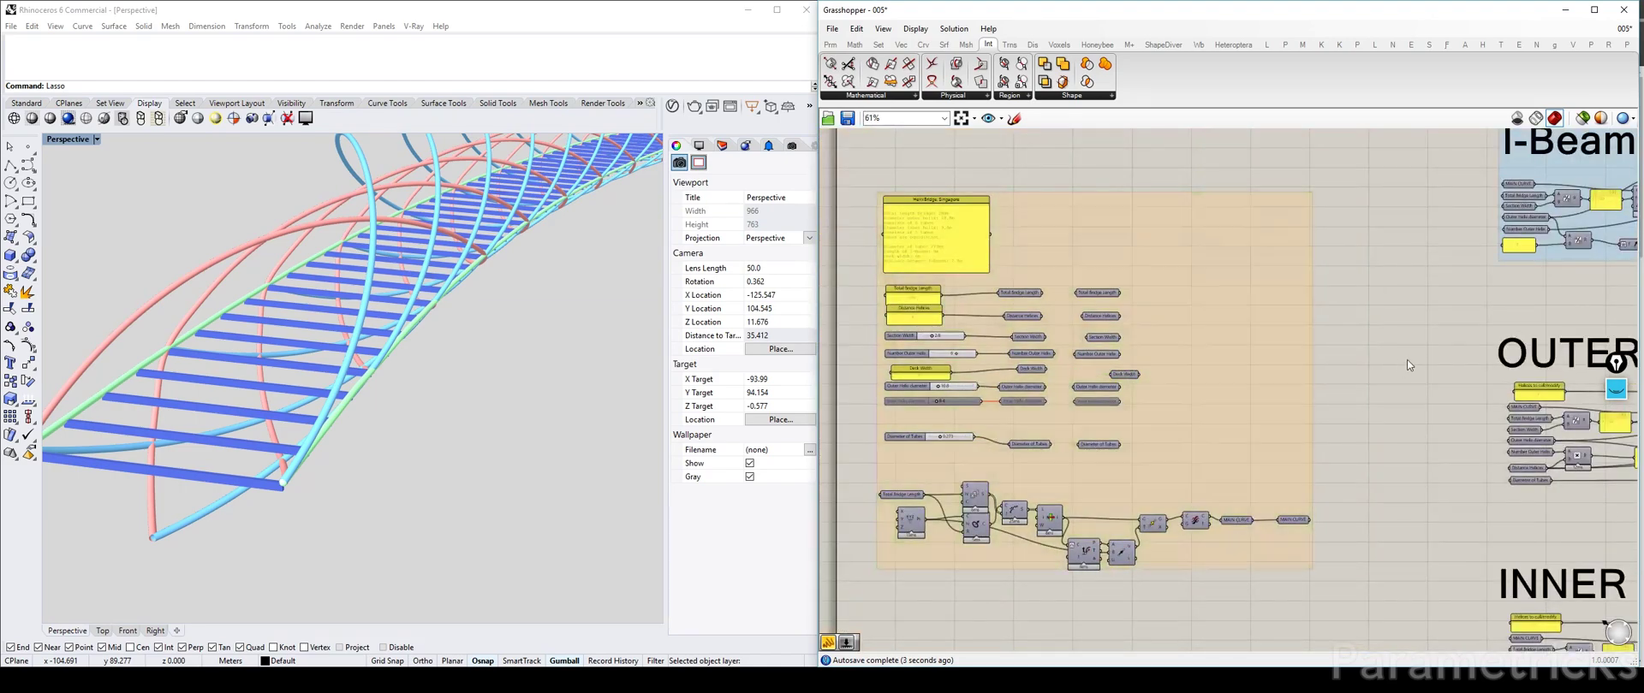
Move the second Deck Width parameter across the canvas to just below Diameter of Tubes in the edge tube definition.
{"action": "left_click", "coordinate": [1133, 379]}
{"action": "left_click_drag", "start_coordinate": [1109, 375], "coordinate": [1396, 334]}
{"action": "right_click_drag", "start_coordinate": [1395, 339], "coordinate": [1146, 382]}
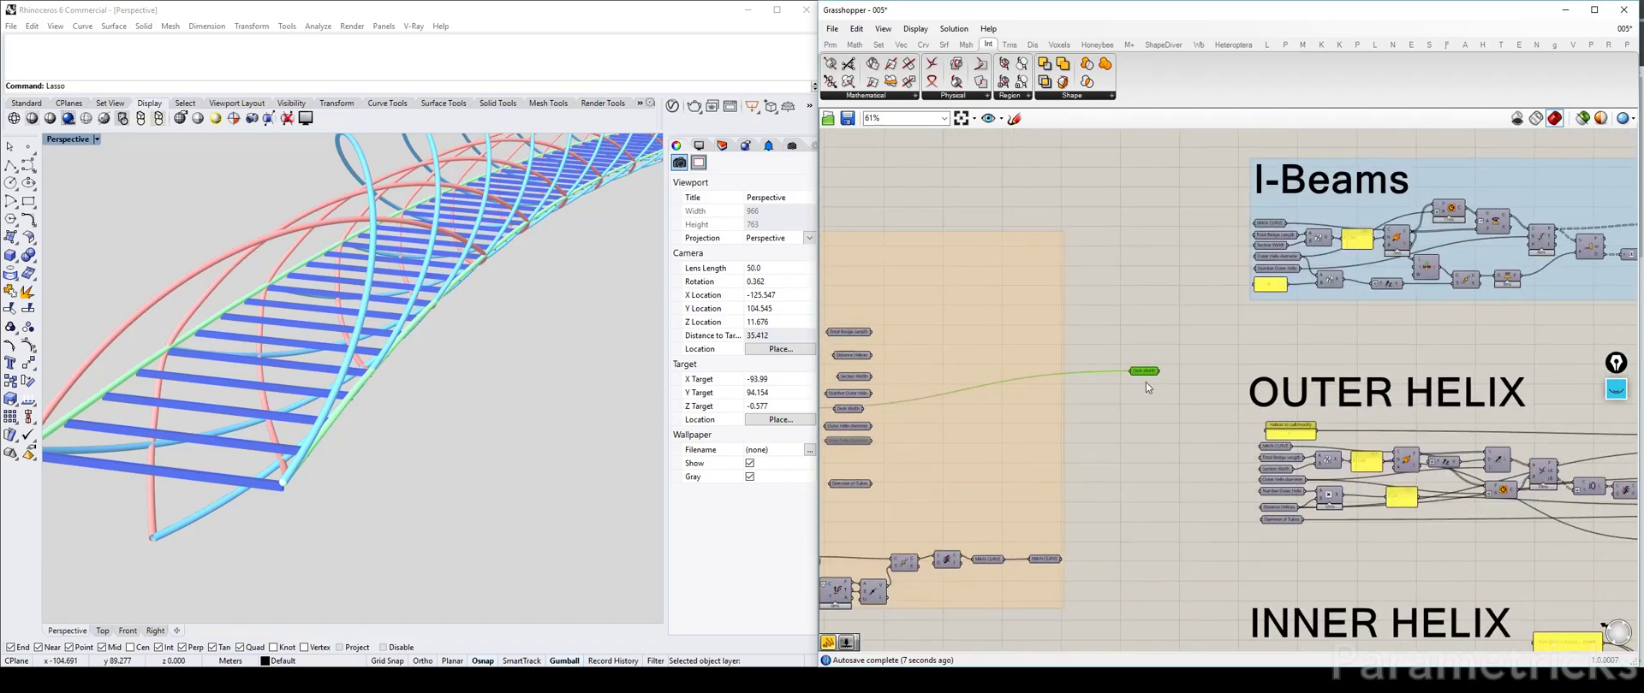
{"action": "scroll", "coordinate": [1146, 382], "scroll_direction": "down", "scroll_amount": 3}
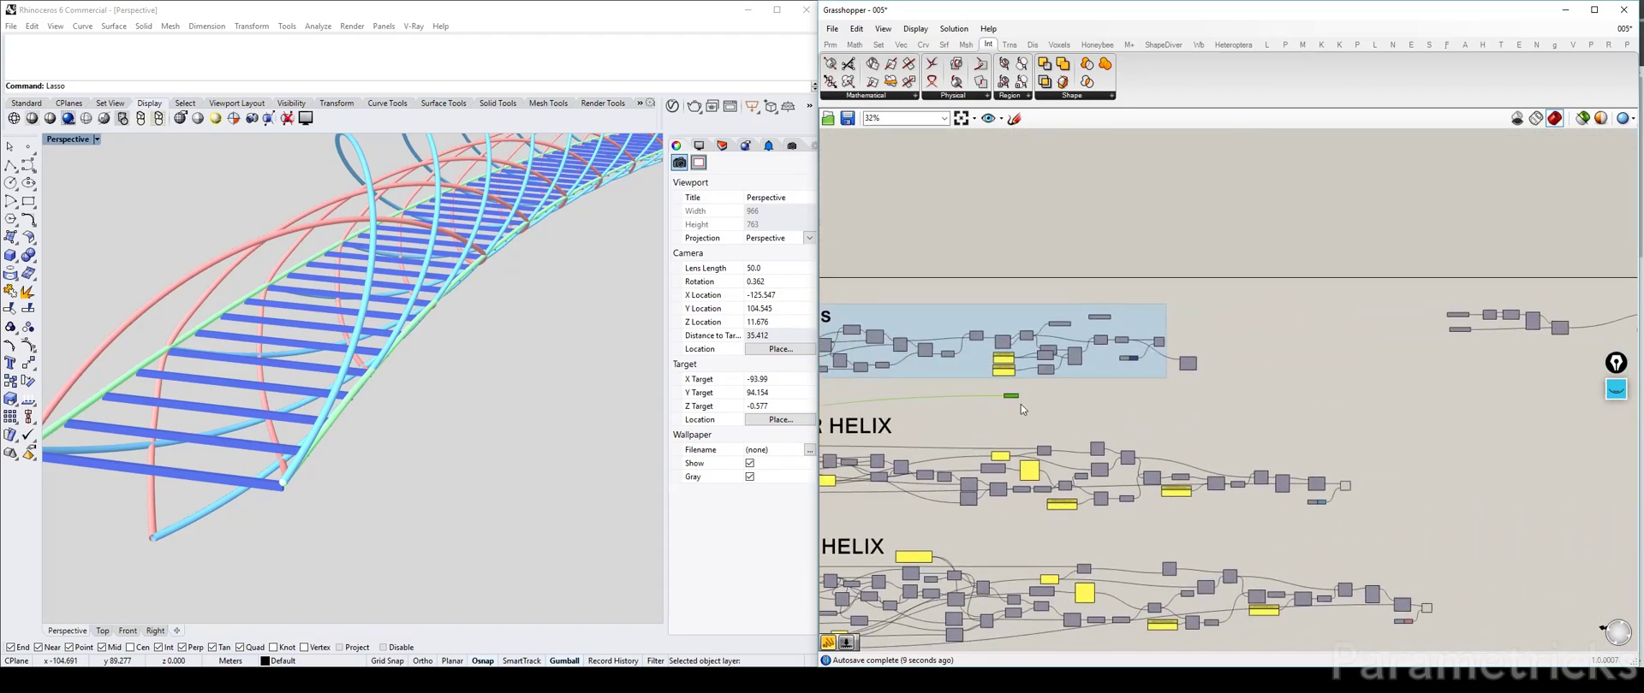
{"action": "left_click_drag", "start_coordinate": [1020, 404], "coordinate": [1446, 348]}
{"action": "right_click_drag", "start_coordinate": [1446, 341], "coordinate": [1164, 353]}
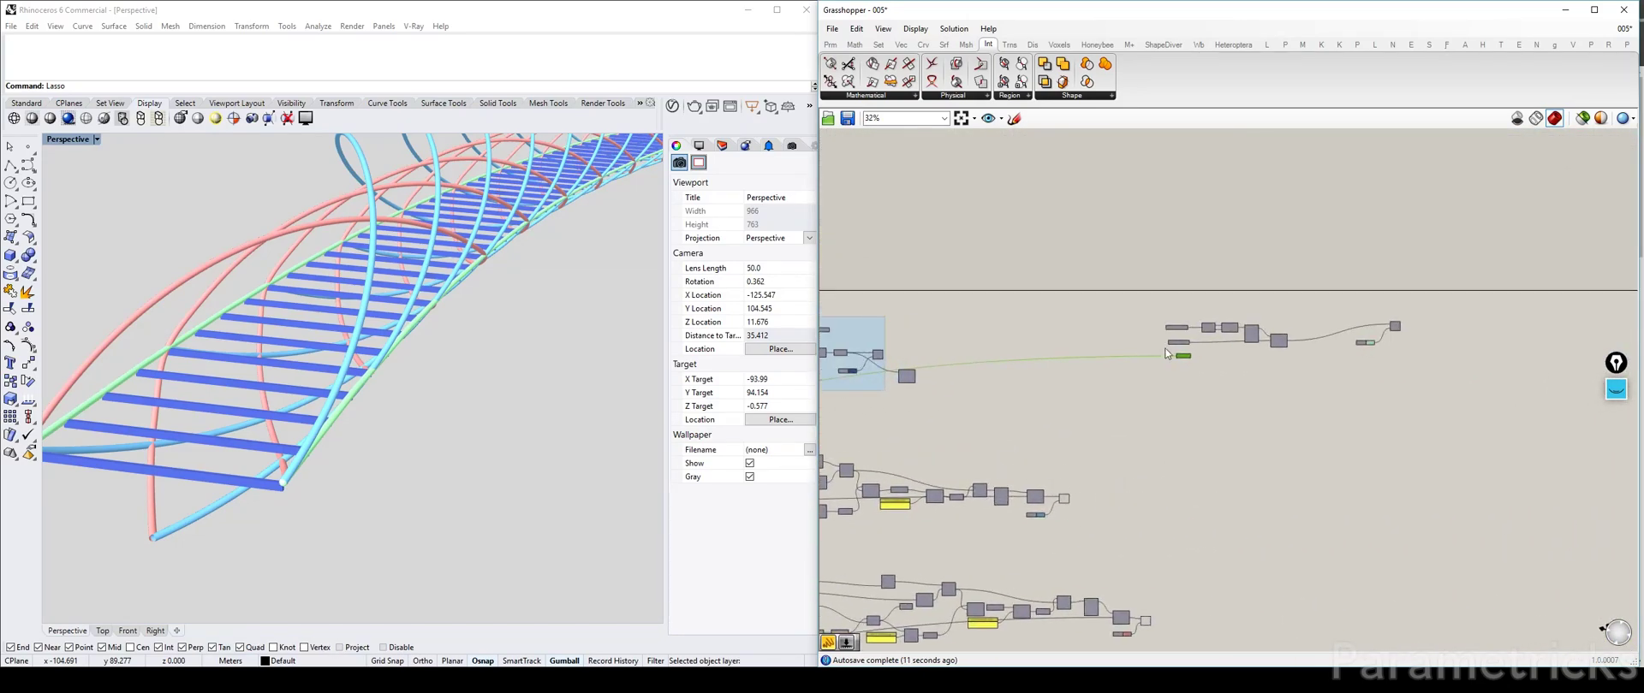
{"action": "scroll", "coordinate": [1193, 344], "scroll_direction": "up", "scroll_amount": 7}
{"action": "left_click_drag", "start_coordinate": [1152, 397], "coordinate": [1133, 396]}
{"action": "right_click_drag", "start_coordinate": [1291, 400], "coordinate": [1132, 377]}
{"action": "left_click", "coordinate": [1135, 381]}
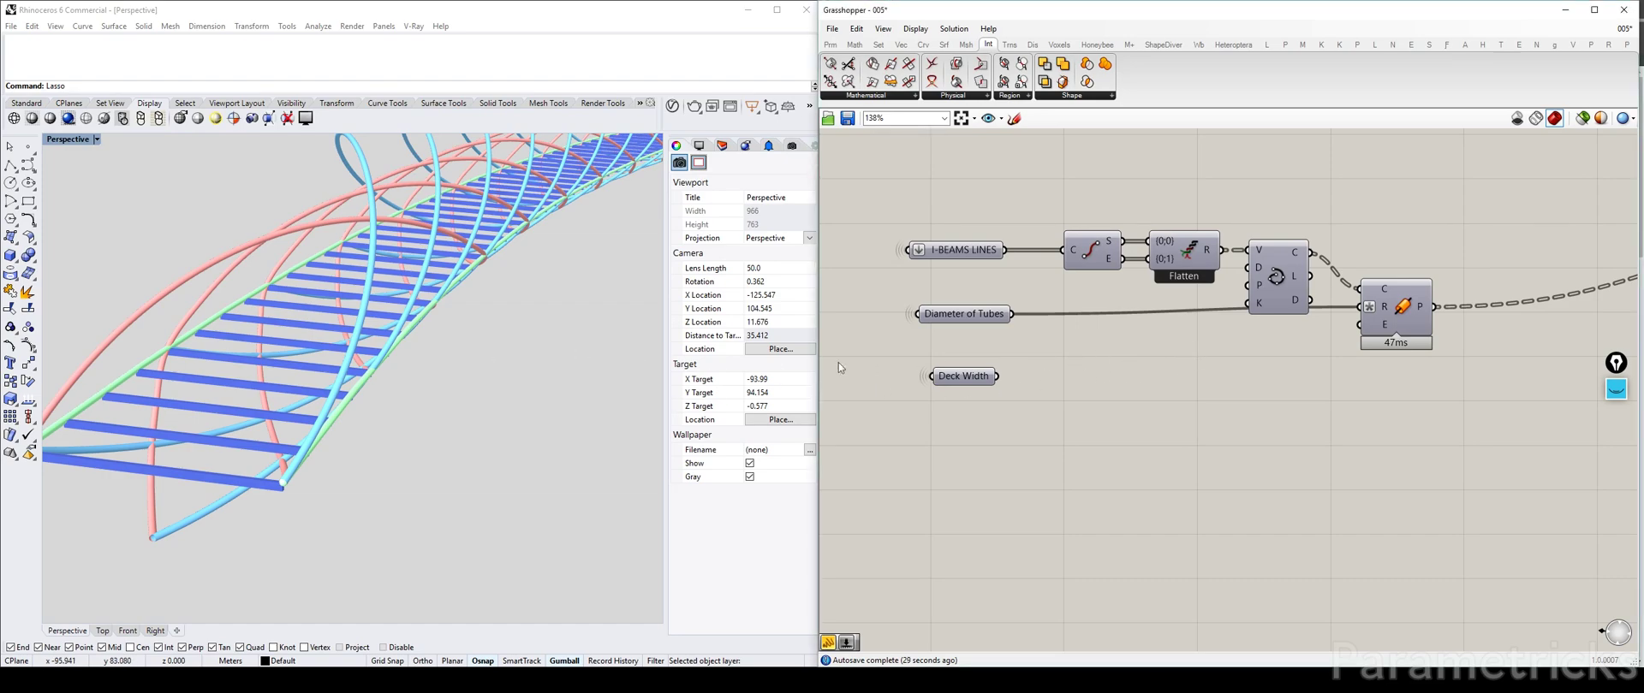
Add an Evaluate Curve component beside the Deck Width parameter, below the edge tube components.
{"action": "right_click_drag", "start_coordinate": [1324, 365], "coordinate": [1283, 356]}
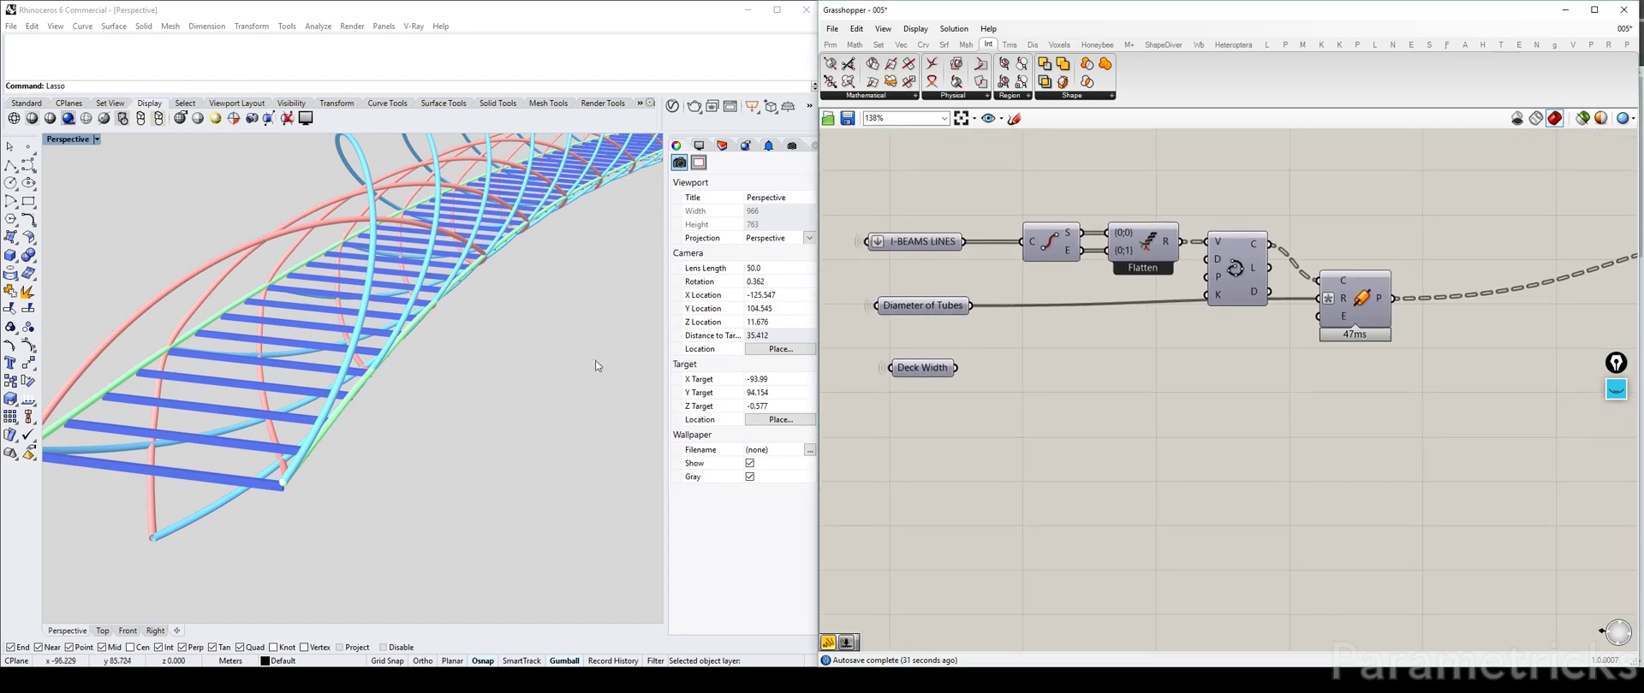
{"action": "left_click", "coordinate": [914, 244]}
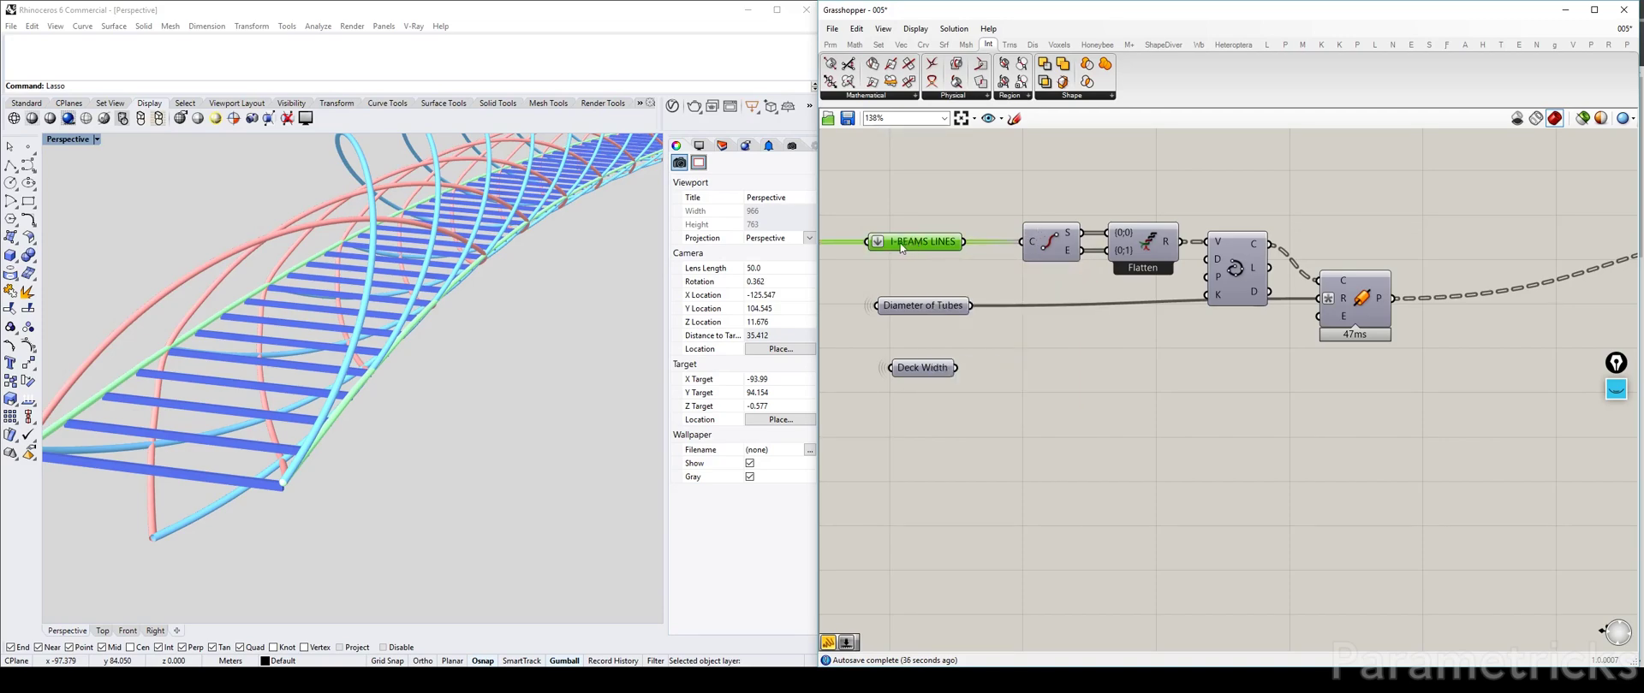
{"action": "left_click", "coordinate": [1079, 396]}
{"action": "double_click", "coordinate": [1075, 397]}
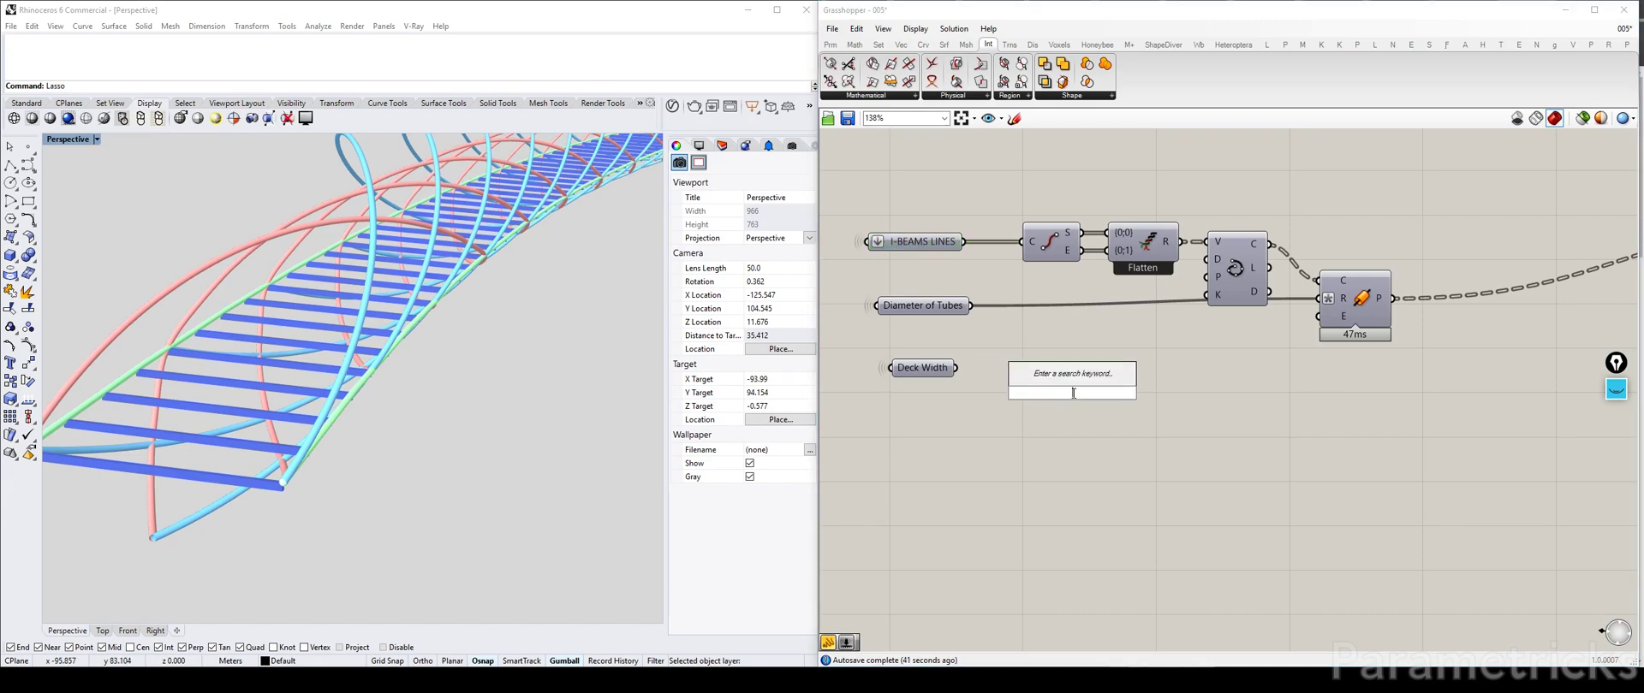
{"action": "type", "text": "crv eval"}
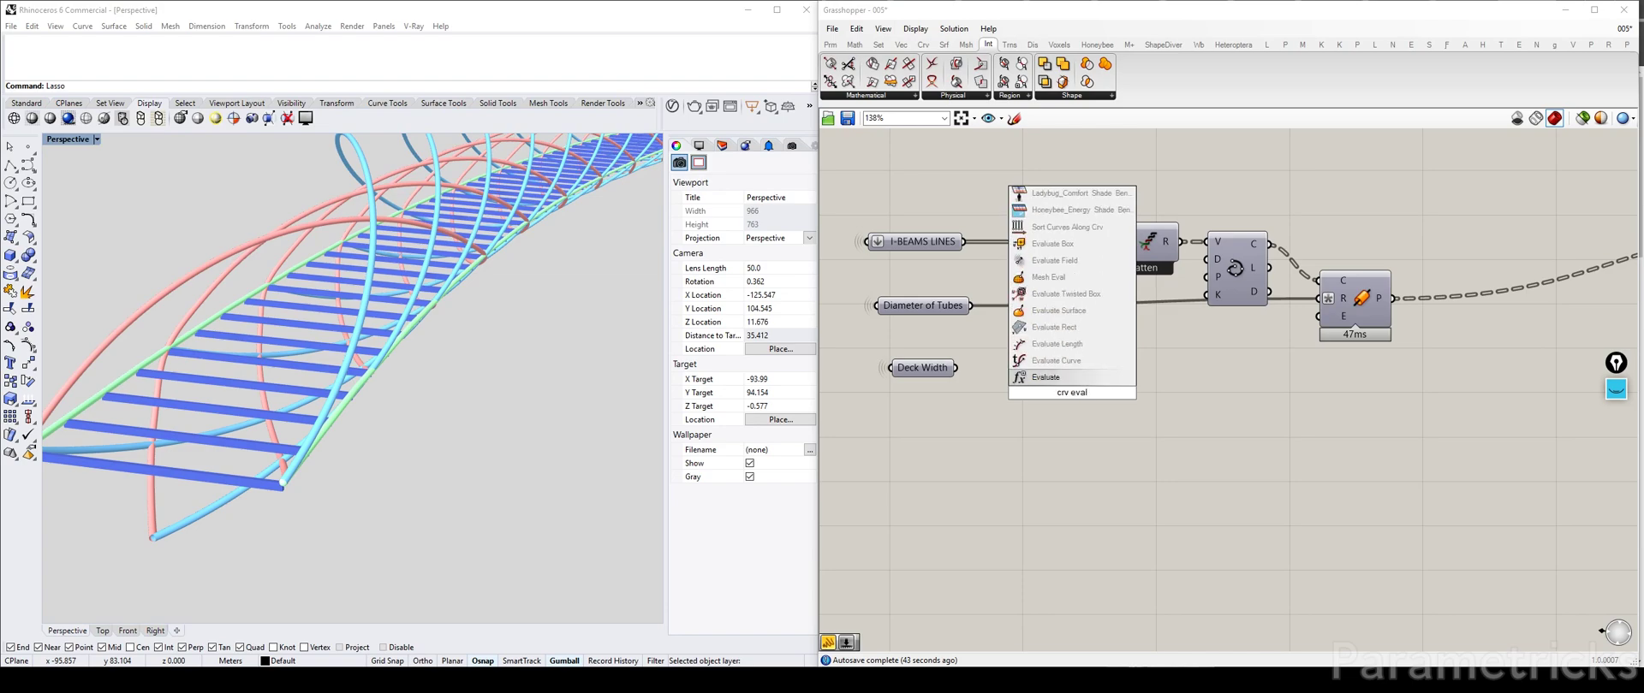
{"action": "left_click", "coordinate": [1055, 360]}
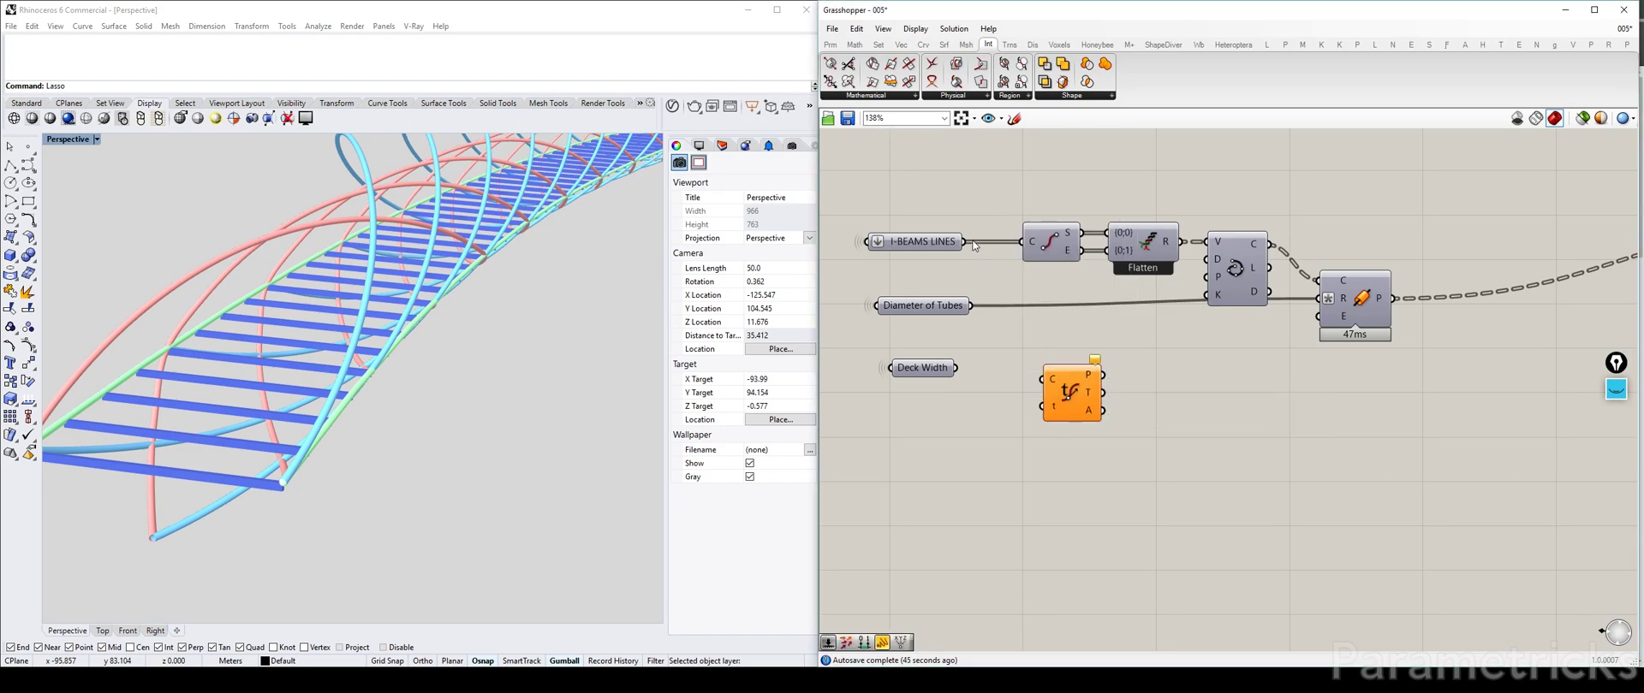
Wire I-BEAMS LINES into Evaluate Curve's curve input and reparameterize that input.
{"action": "left_click_drag", "start_coordinate": [967, 242], "coordinate": [1052, 380]}
{"action": "right_click", "coordinate": [1054, 382]}
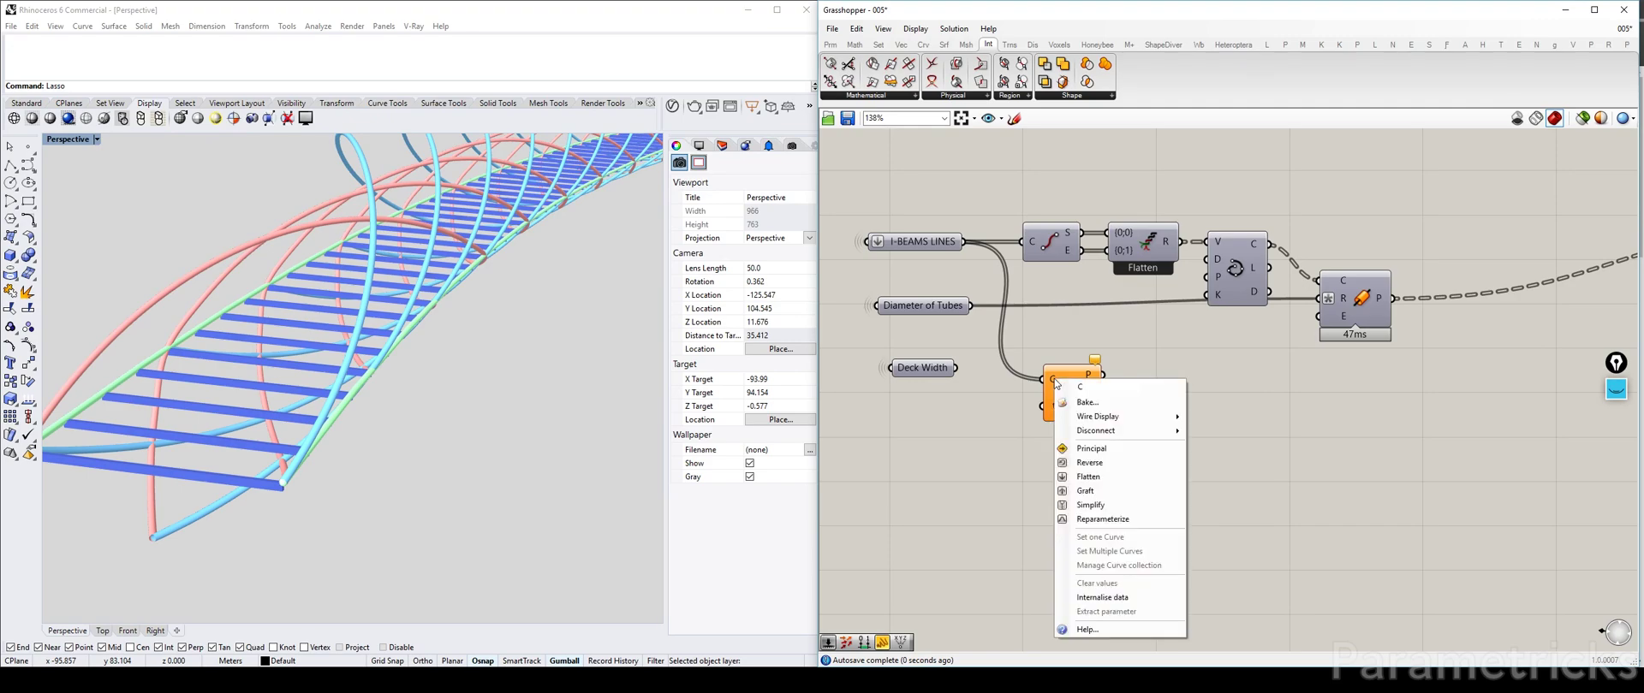
{"action": "left_click", "coordinate": [1100, 518]}
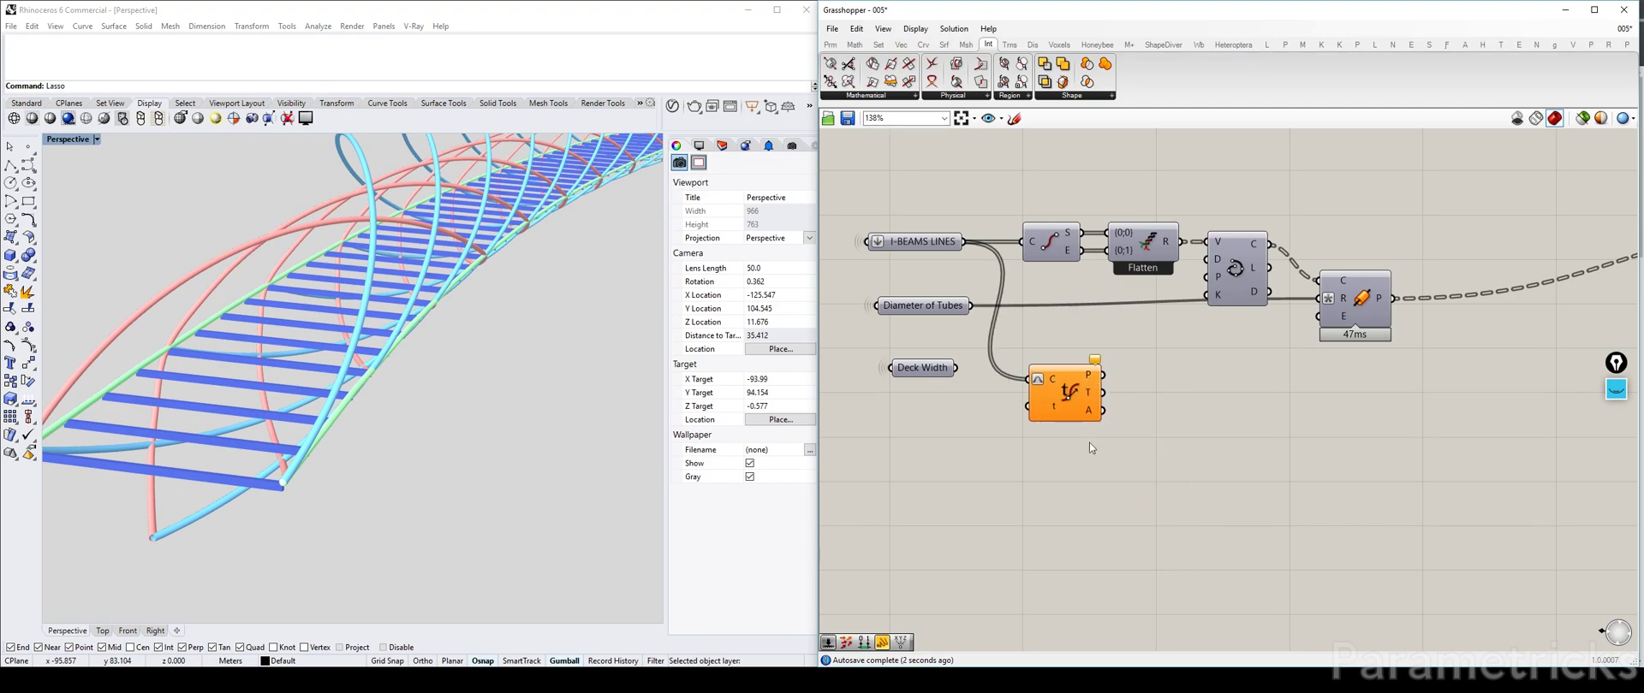
Set Evaluate Curve's t input to 0.5 and move the component up, closer to the edge tube components.
{"action": "right_click_drag", "start_coordinate": [1067, 440], "coordinate": [1065, 441]}
{"action": "right_click", "coordinate": [1052, 412]}
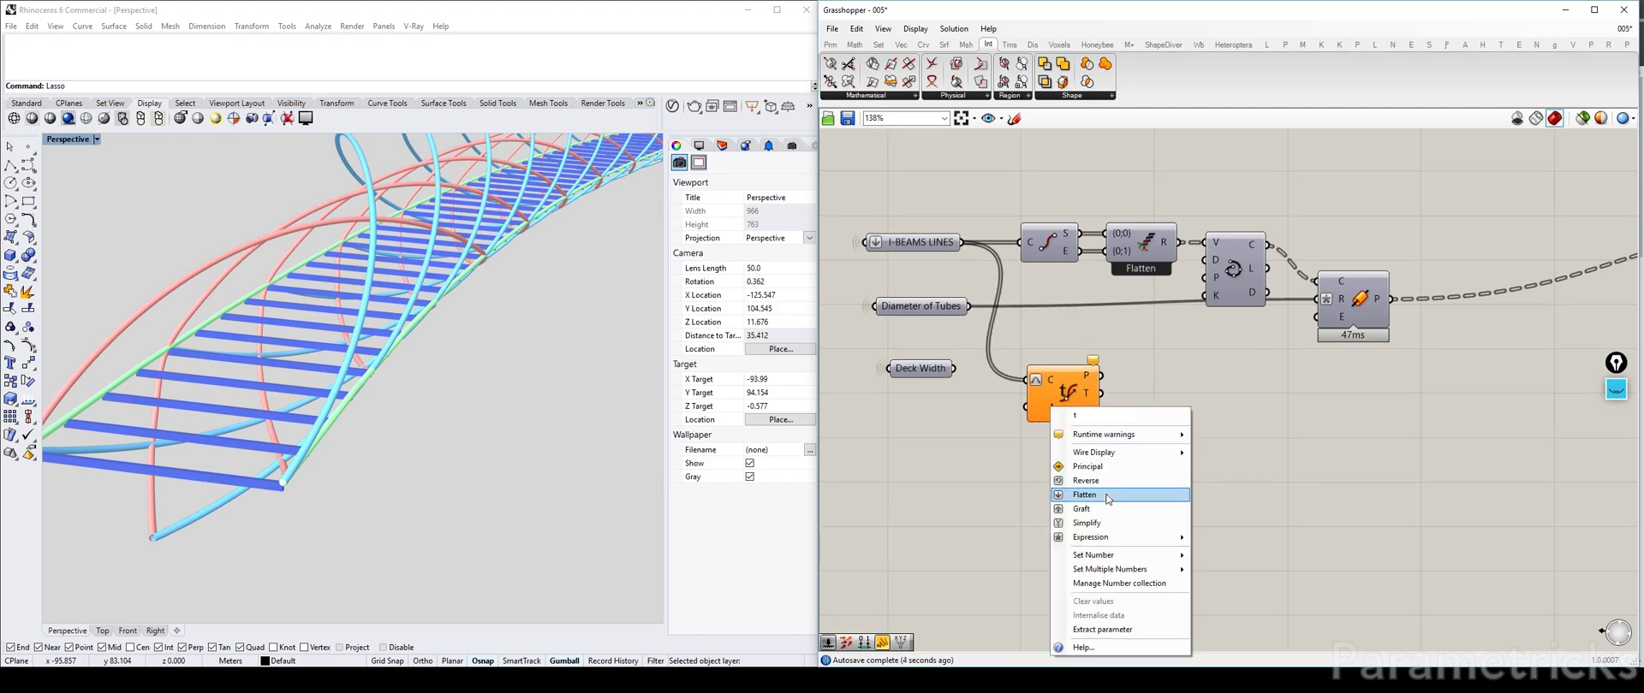
{"action": "mouse_move", "coordinate": [1126, 555]}
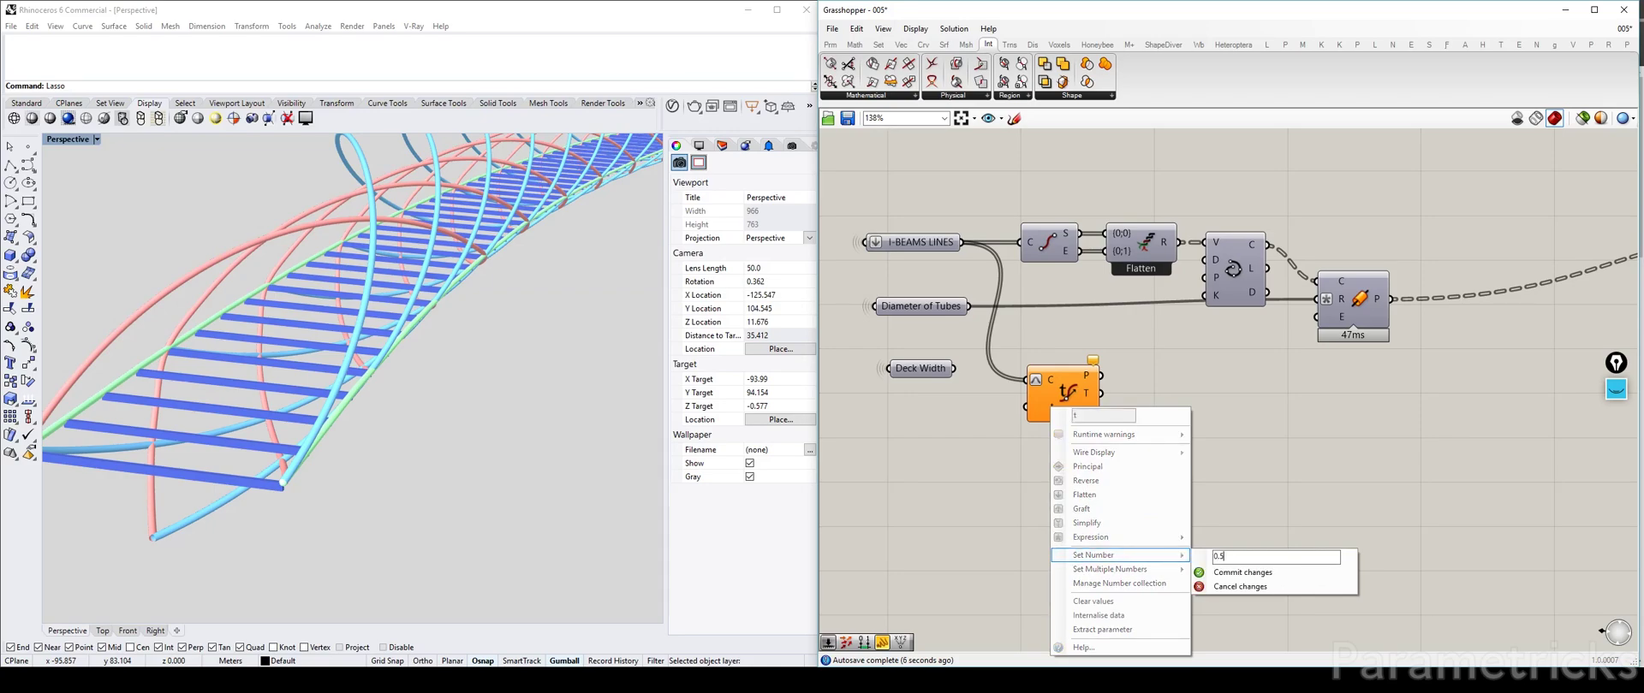
{"action": "type", "text": "0.5"}
{"action": "left_click", "coordinate": [1224, 572]}
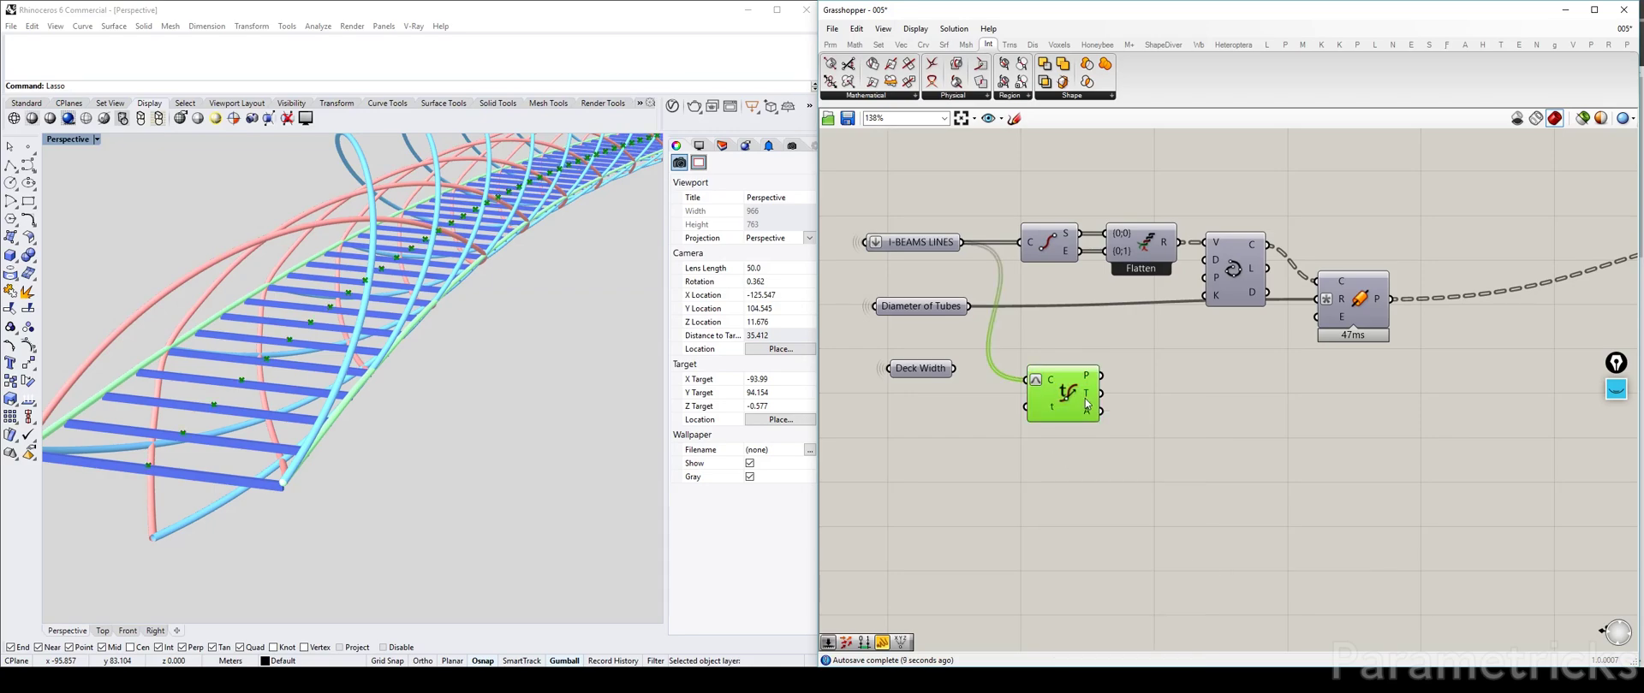
{"action": "left_click_drag", "start_coordinate": [1085, 403], "coordinate": [1083, 362]}
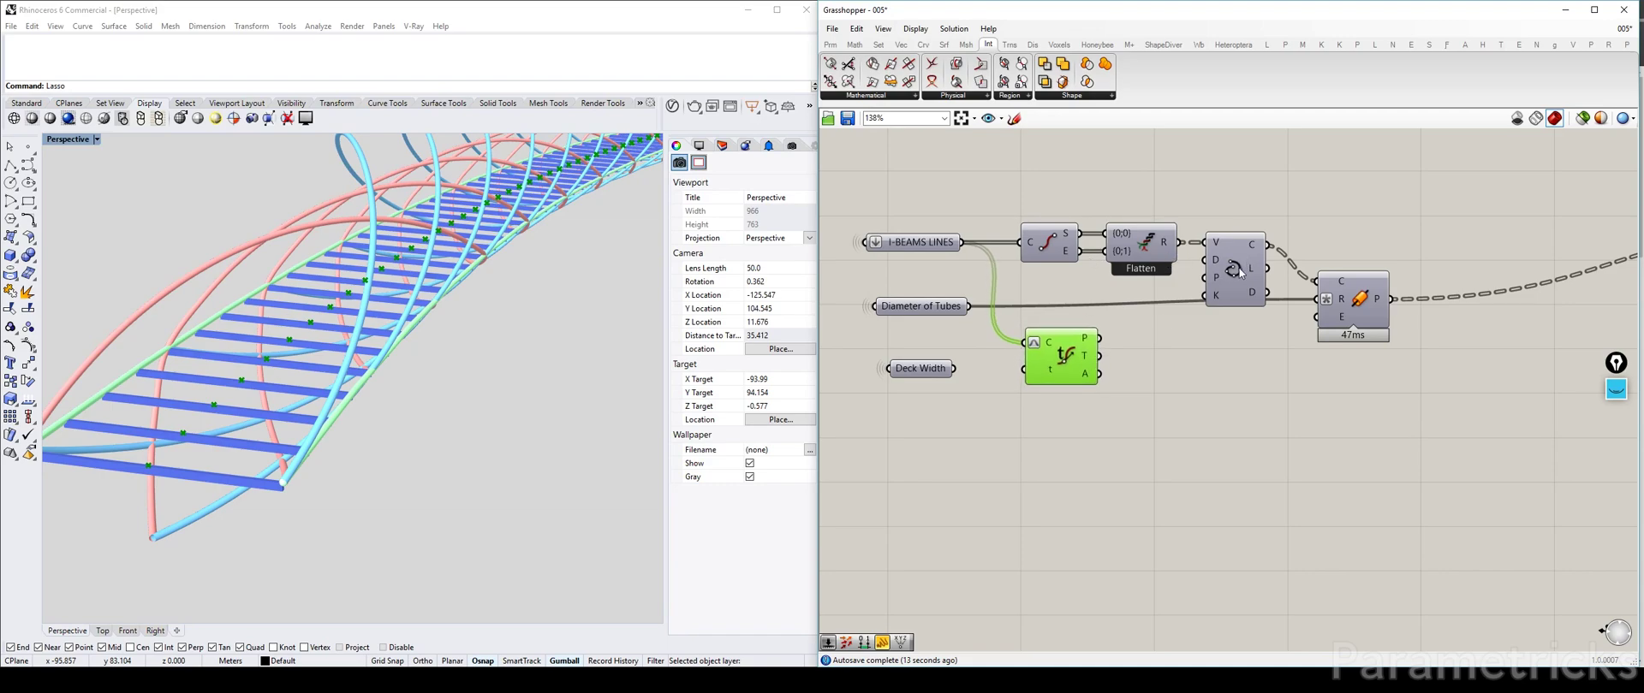
Feed Evaluate Curve's points into a copy of the Interpolate component, hiding Evaluate Curve's preview and showing the copy's preview.
{"action": "left_click_drag", "start_coordinate": [1239, 268], "coordinate": [1181, 374], "text": "alt"}
{"action": "left_click_drag", "start_coordinate": [1100, 338], "coordinate": [1148, 348]}
{"action": "left_click", "coordinate": [1067, 344]}
{"action": "key", "text": "ctrl+q"}
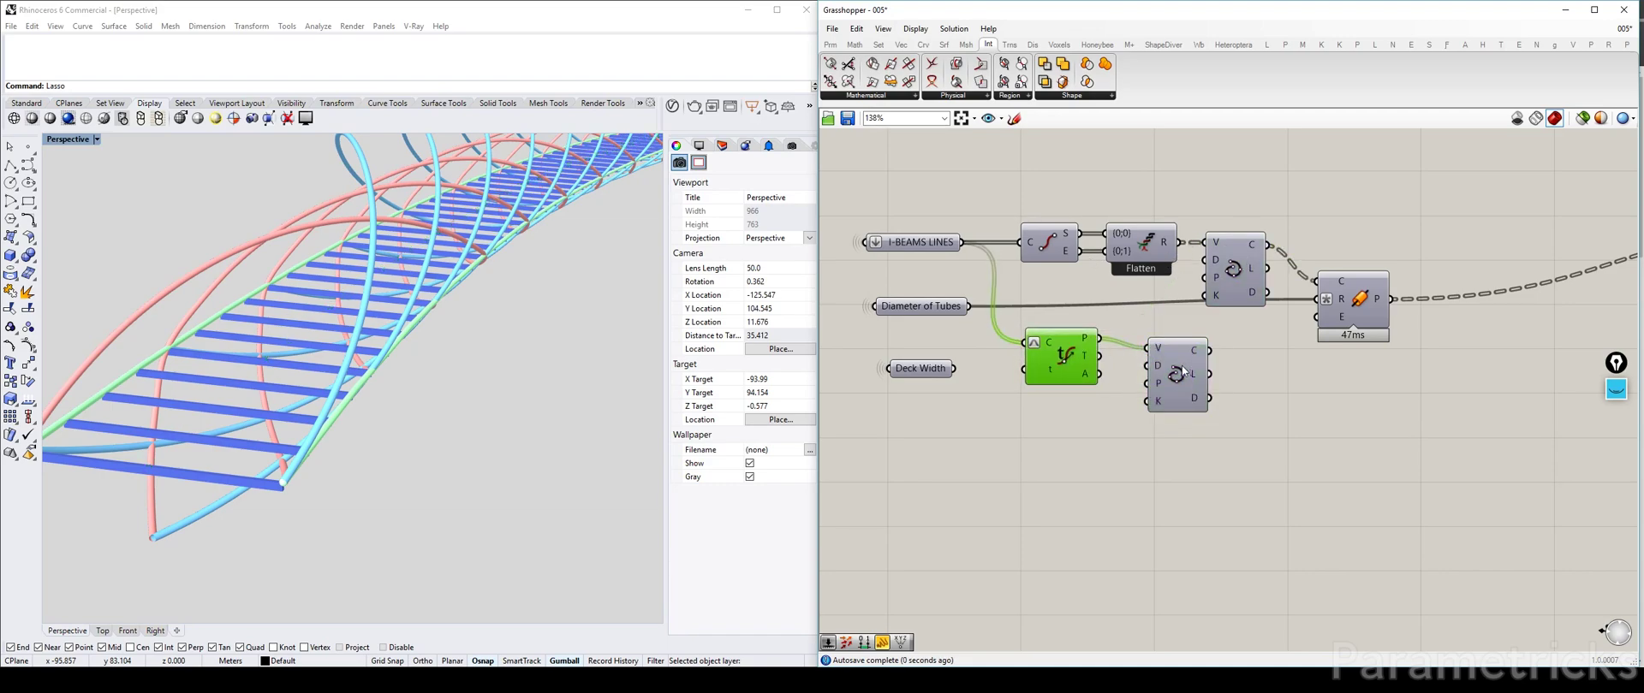
{"action": "left_click", "coordinate": [1172, 365]}
{"action": "key", "text": "ctrl+q"}
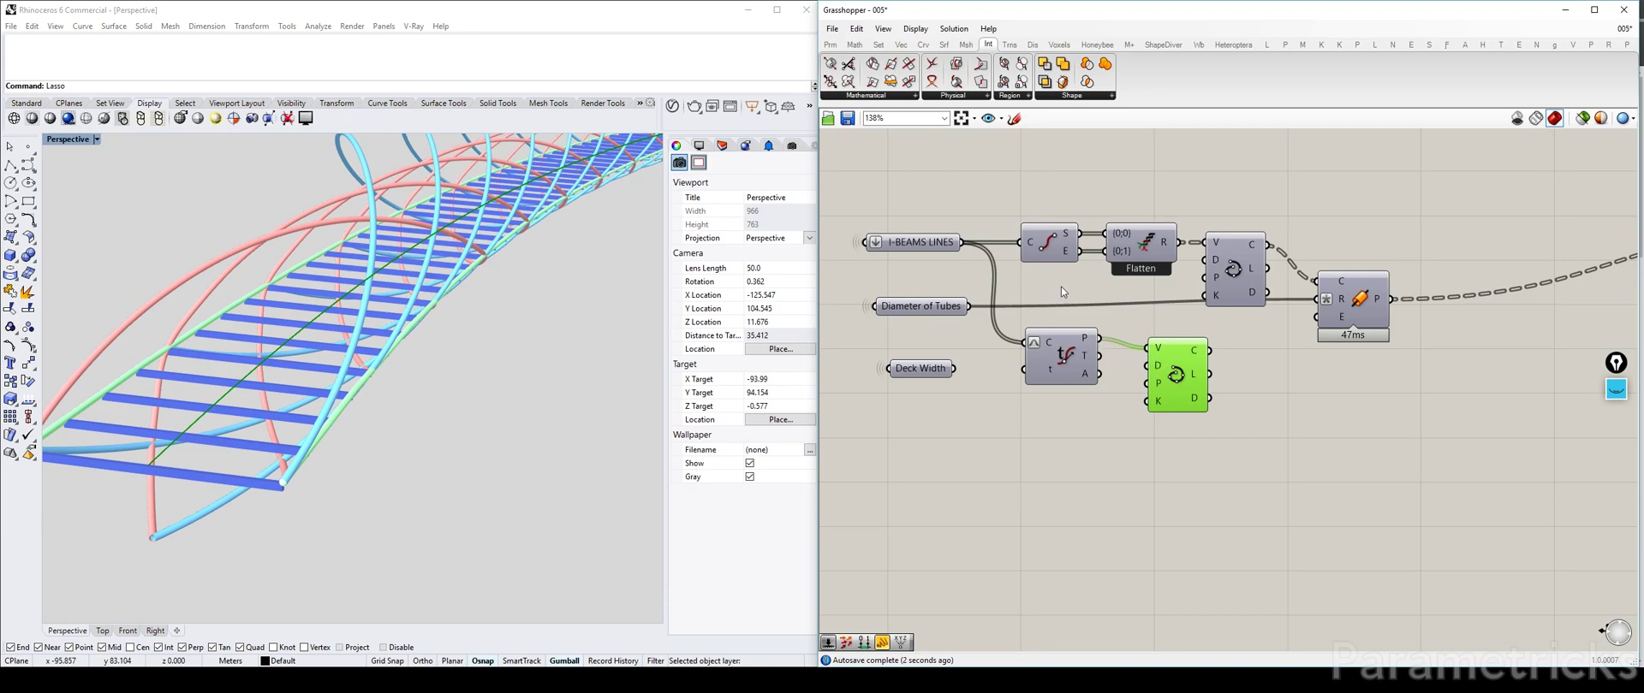
Align the copied Interpolate component with Evaluate Curve so the wire between them runs straight.
{"action": "scroll", "coordinate": [1127, 248], "scroll_direction": "up", "scroll_amount": 5}
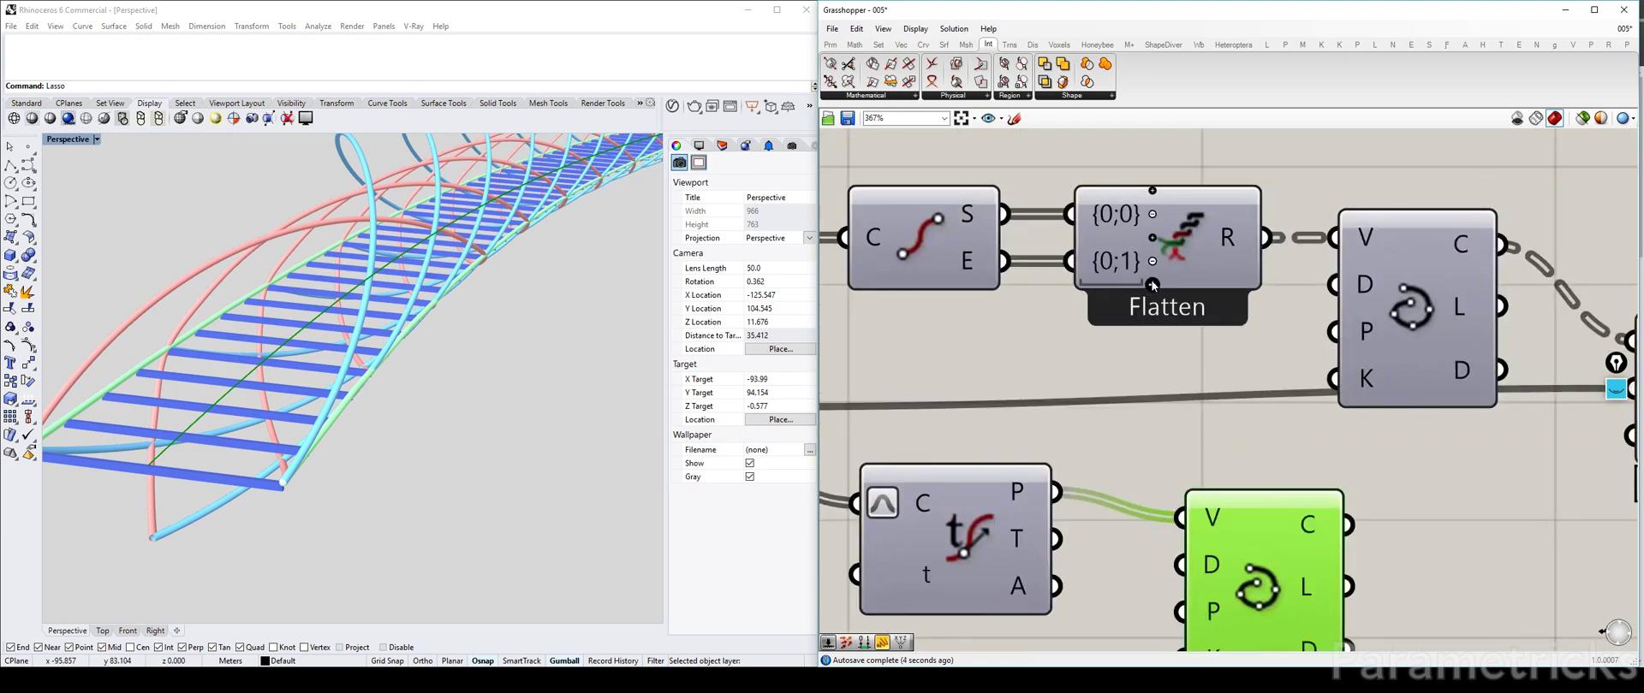
{"action": "scroll", "coordinate": [1153, 291], "scroll_direction": "down", "scroll_amount": 3}
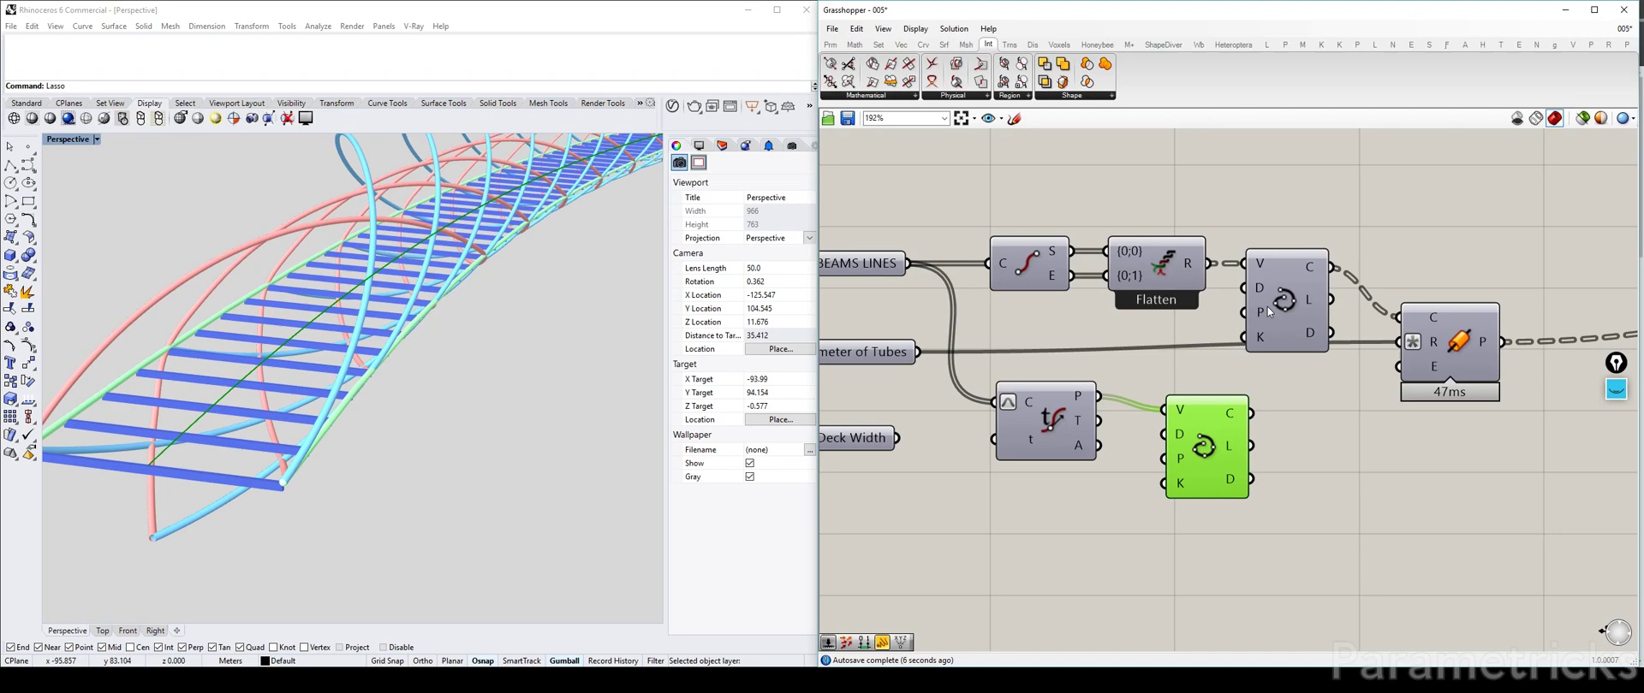
{"action": "left_click_drag", "start_coordinate": [1205, 446], "coordinate": [1189, 432]}
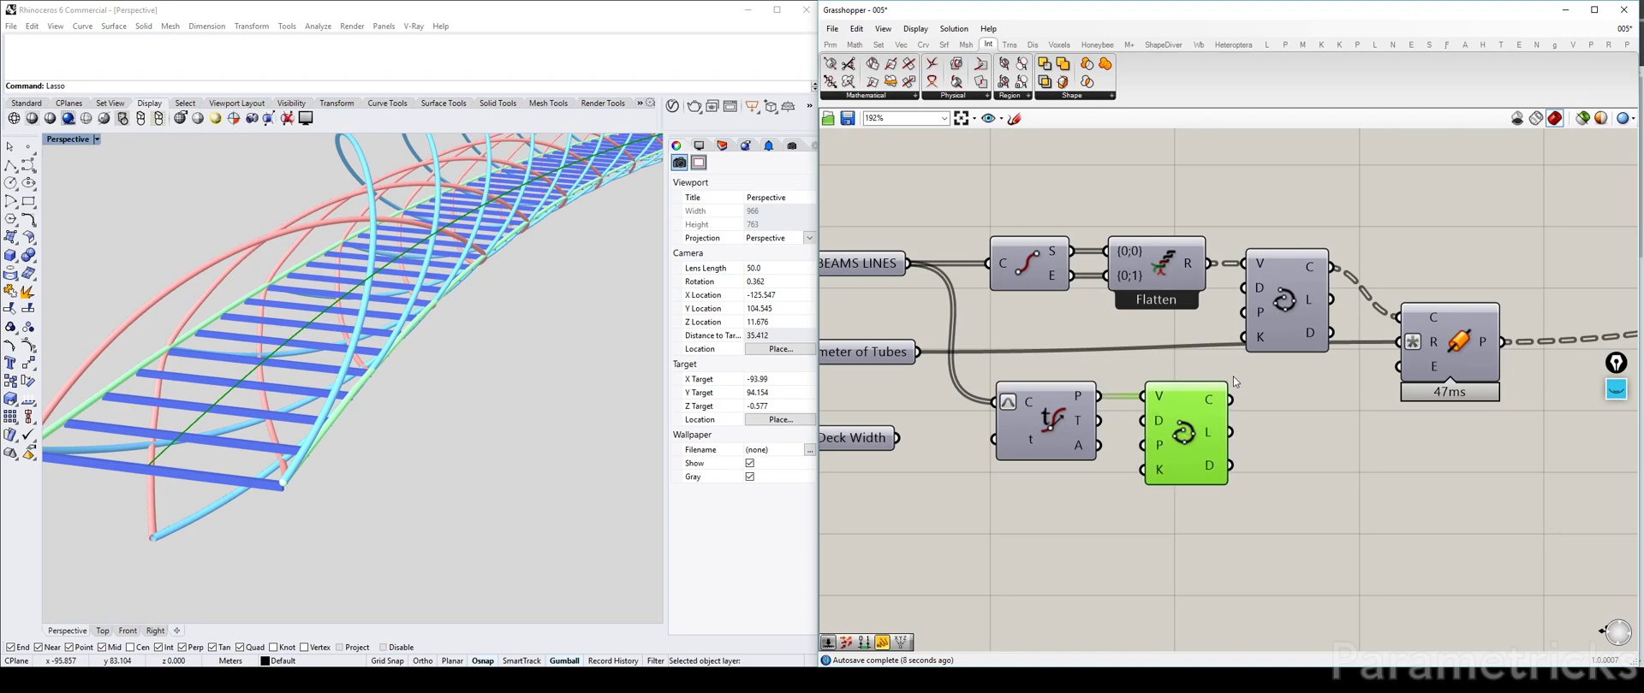
{"action": "scroll", "coordinate": [1237, 387], "scroll_direction": "down", "scroll_amount": 2}
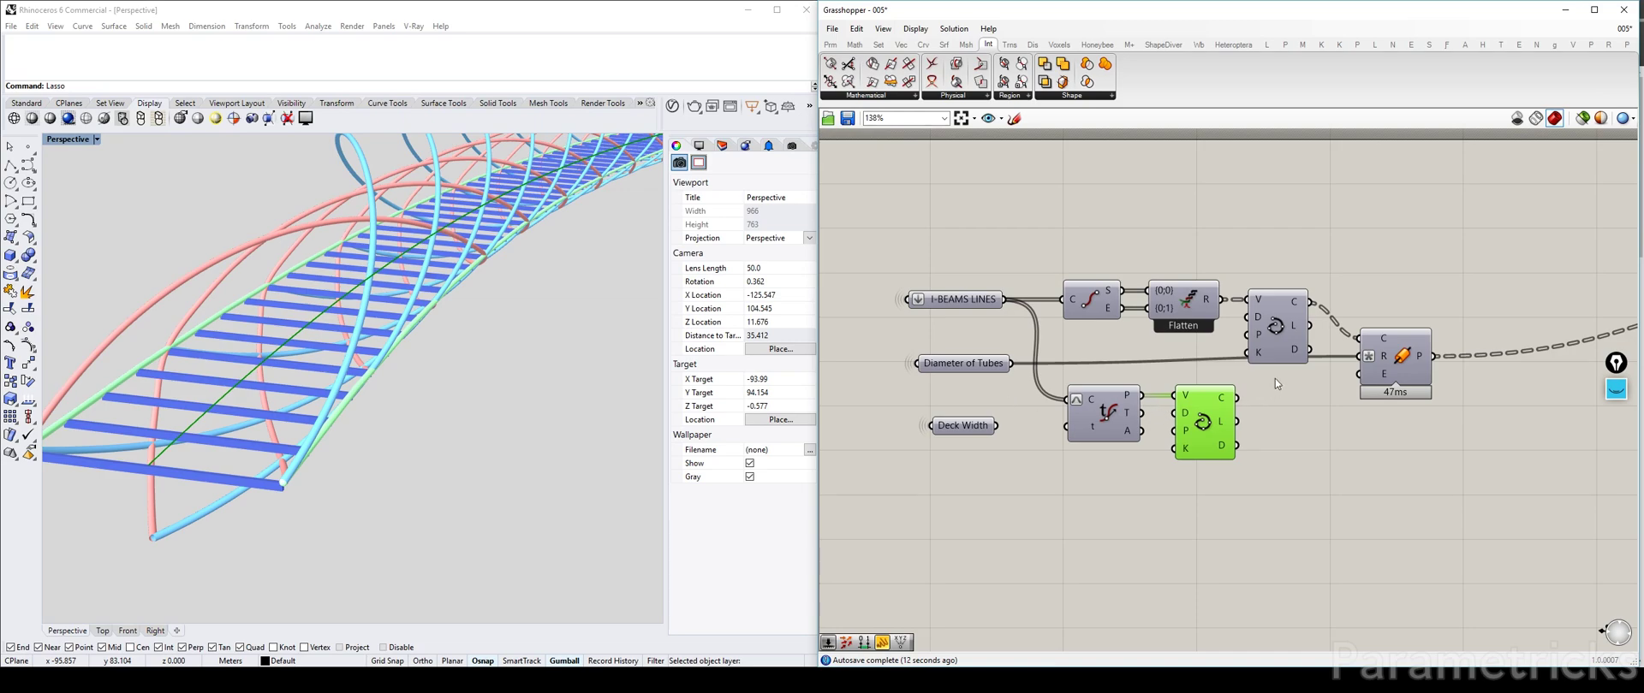
{"action": "right_click_drag", "start_coordinate": [1196, 402], "coordinate": [1147, 345]}
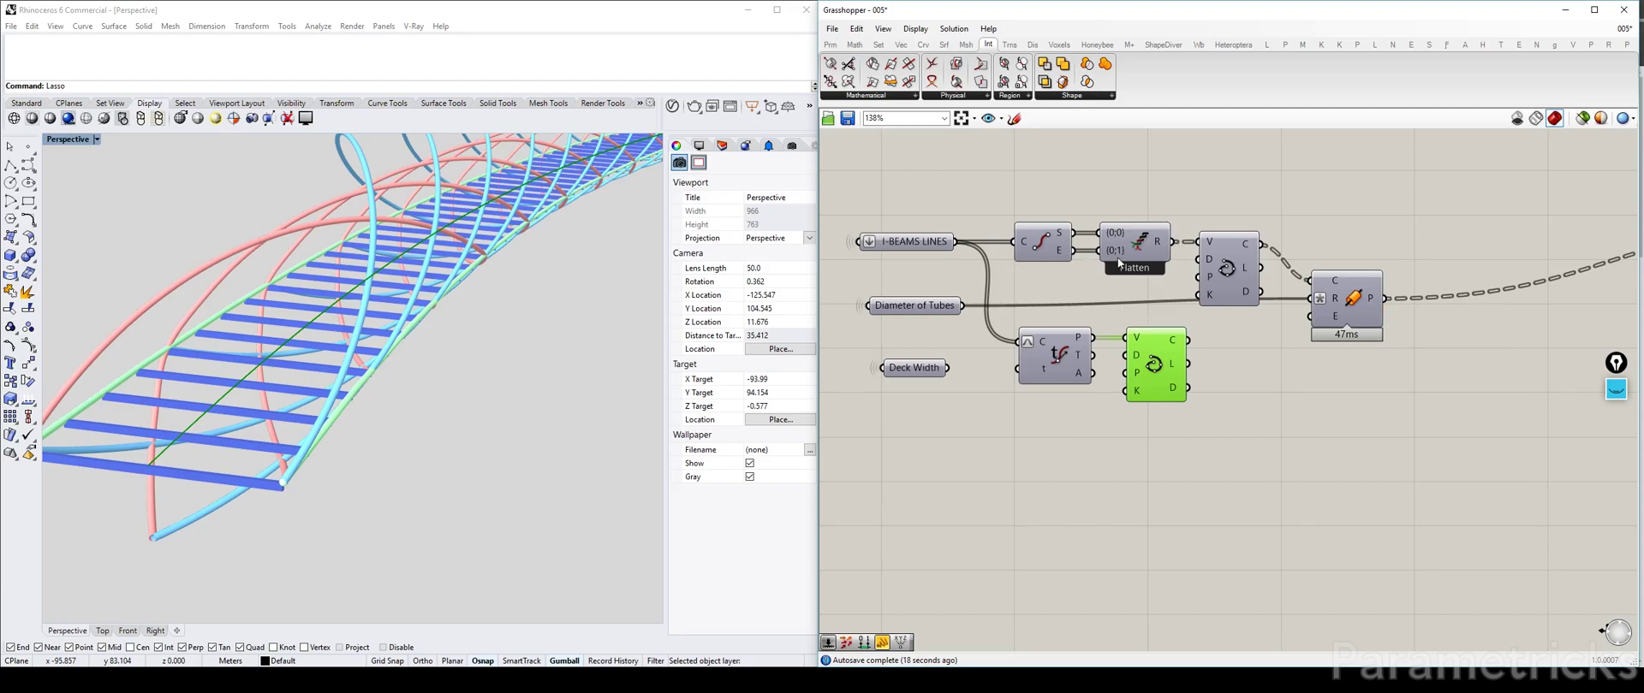
{"action": "scroll", "coordinate": [1119, 260], "scroll_direction": "up", "scroll_amount": 3}
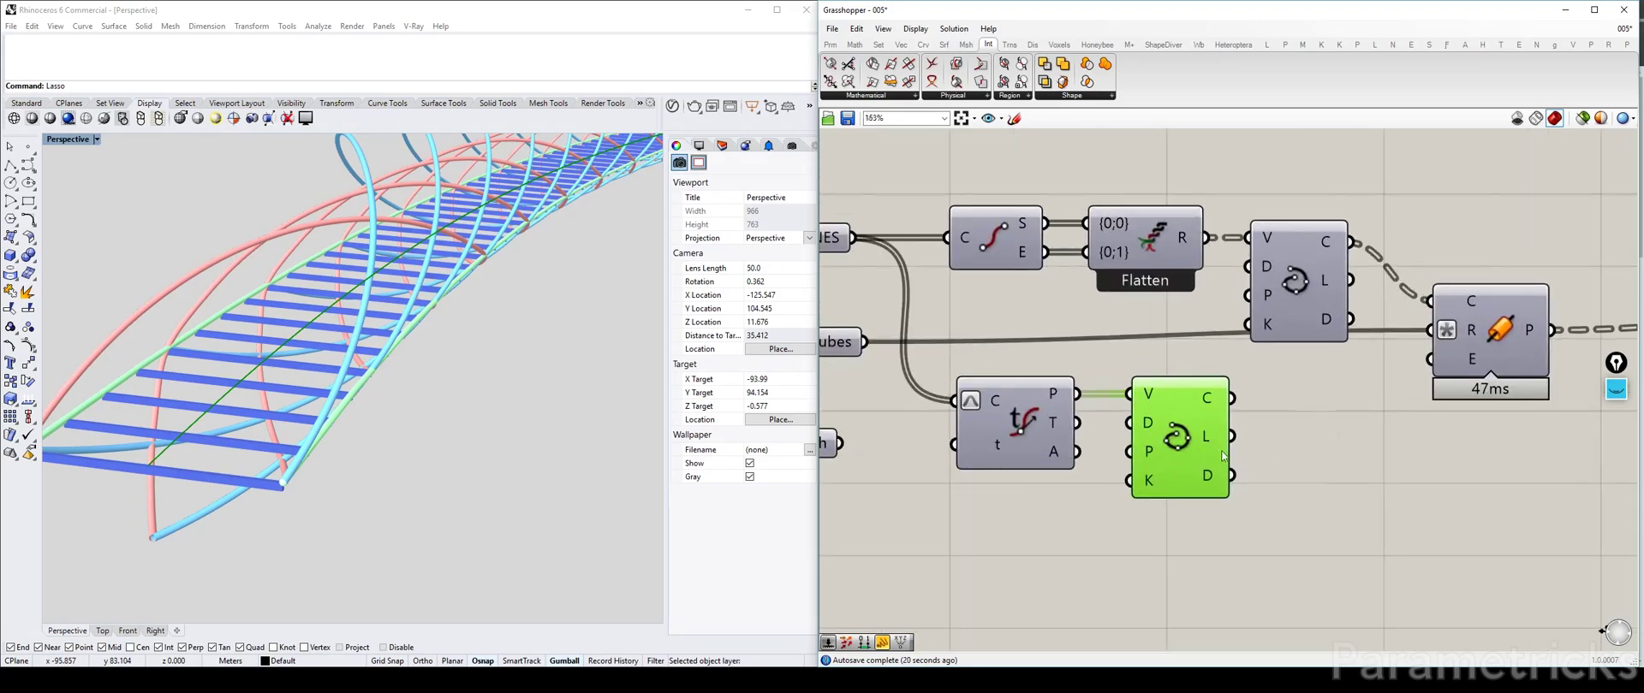
{"action": "scroll", "coordinate": [1222, 456], "scroll_direction": "down", "scroll_amount": 3}
{"action": "left_click", "coordinate": [1267, 442]}
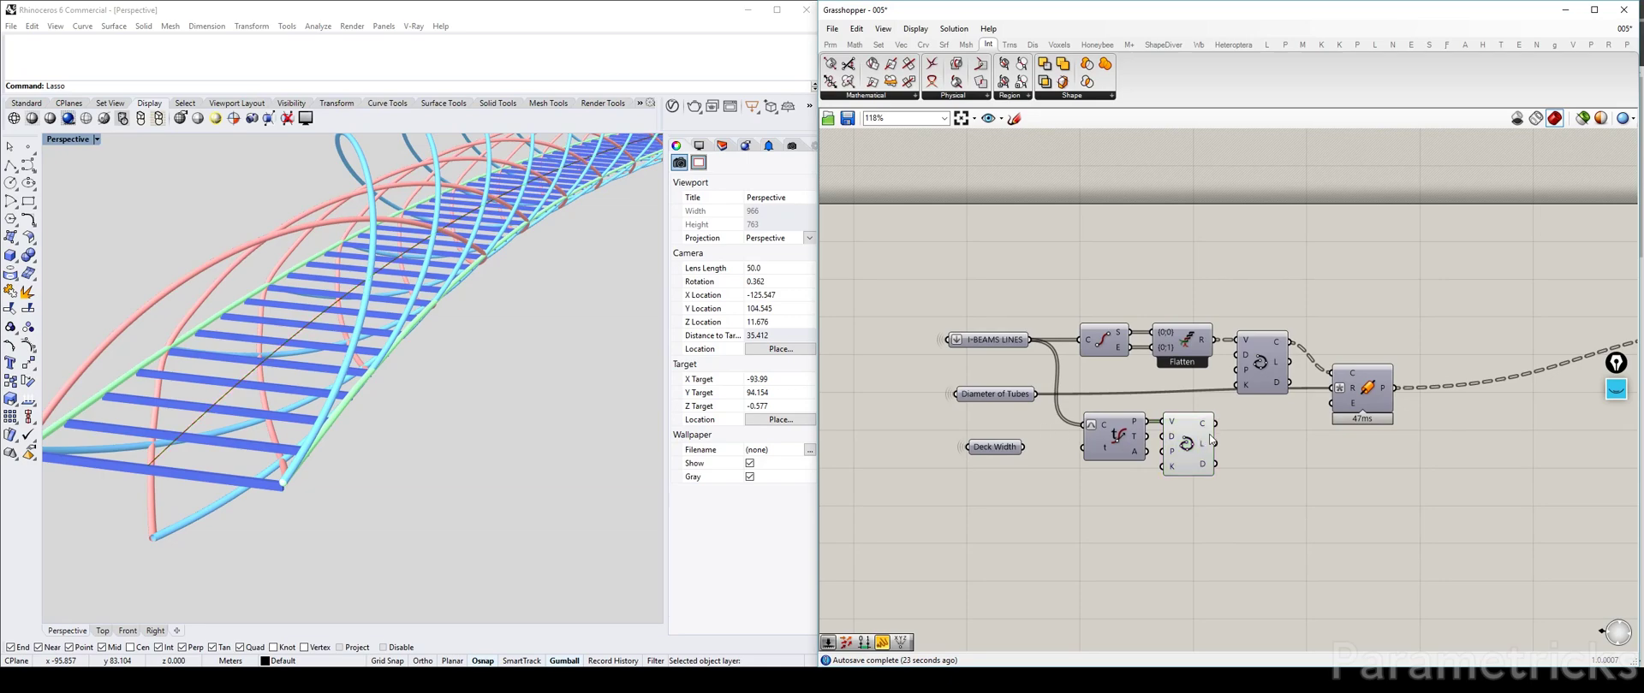
{"action": "right_click_drag", "start_coordinate": [1231, 438], "coordinate": [1154, 395]}
{"action": "left_click", "coordinate": [1115, 396]}
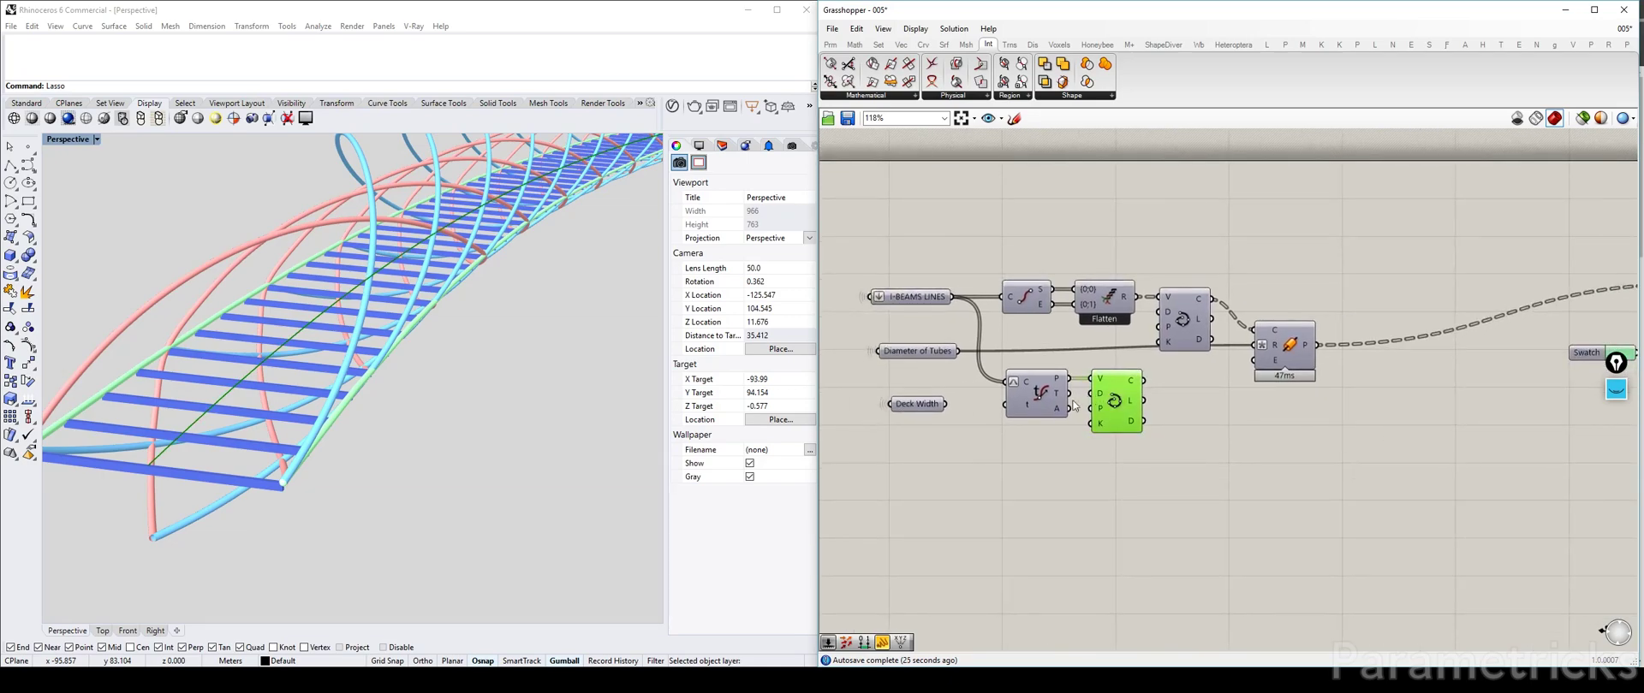
Move Deck Width below the Evaluate Curve row and add an Offset Curve component beyond and below the copied Interpolate component.
{"action": "left_click_drag", "start_coordinate": [918, 404], "coordinate": [912, 448]}
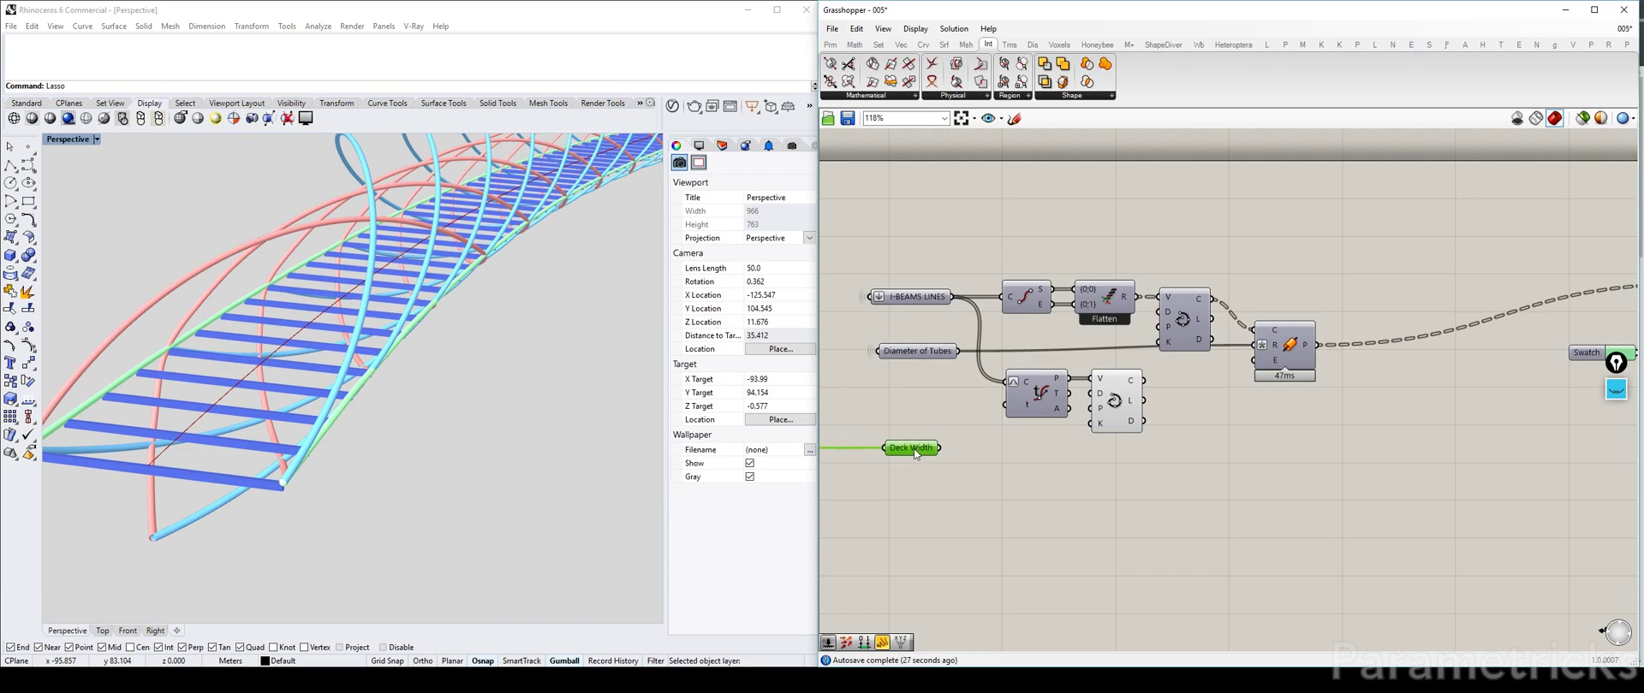
{"action": "double_click", "coordinate": [1040, 463]}
{"action": "type", "text": "off"}
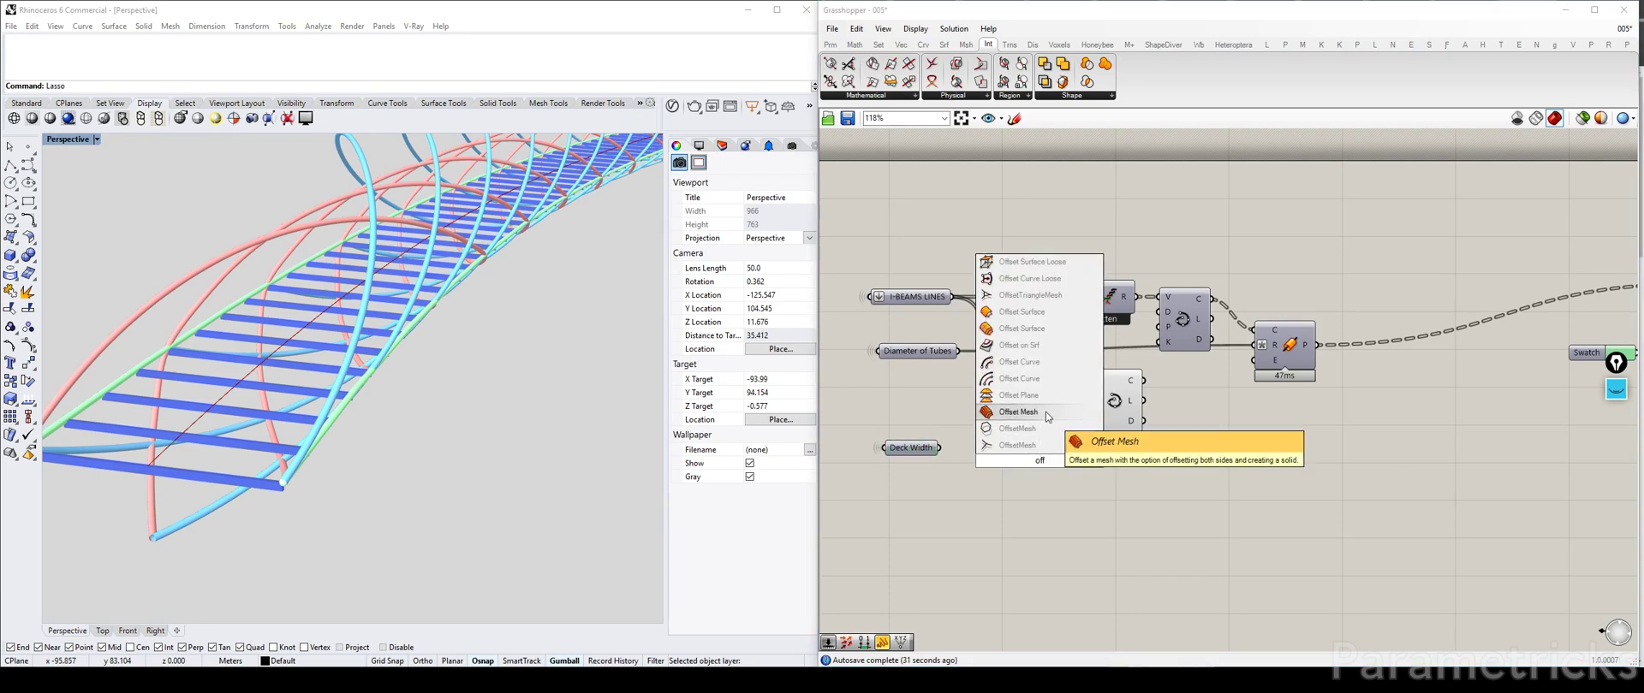
{"action": "type", "text": "set"}
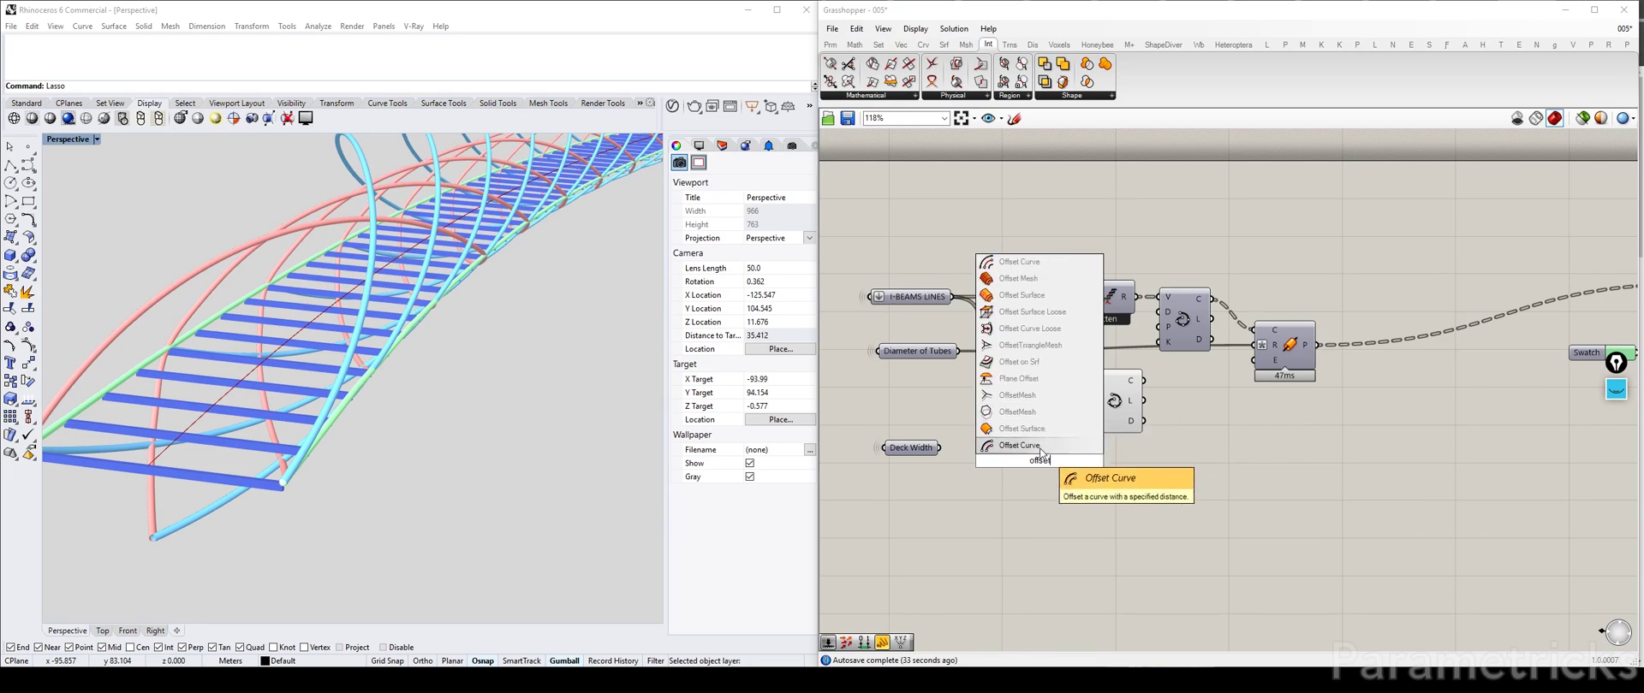
{"action": "left_click", "coordinate": [1041, 447]}
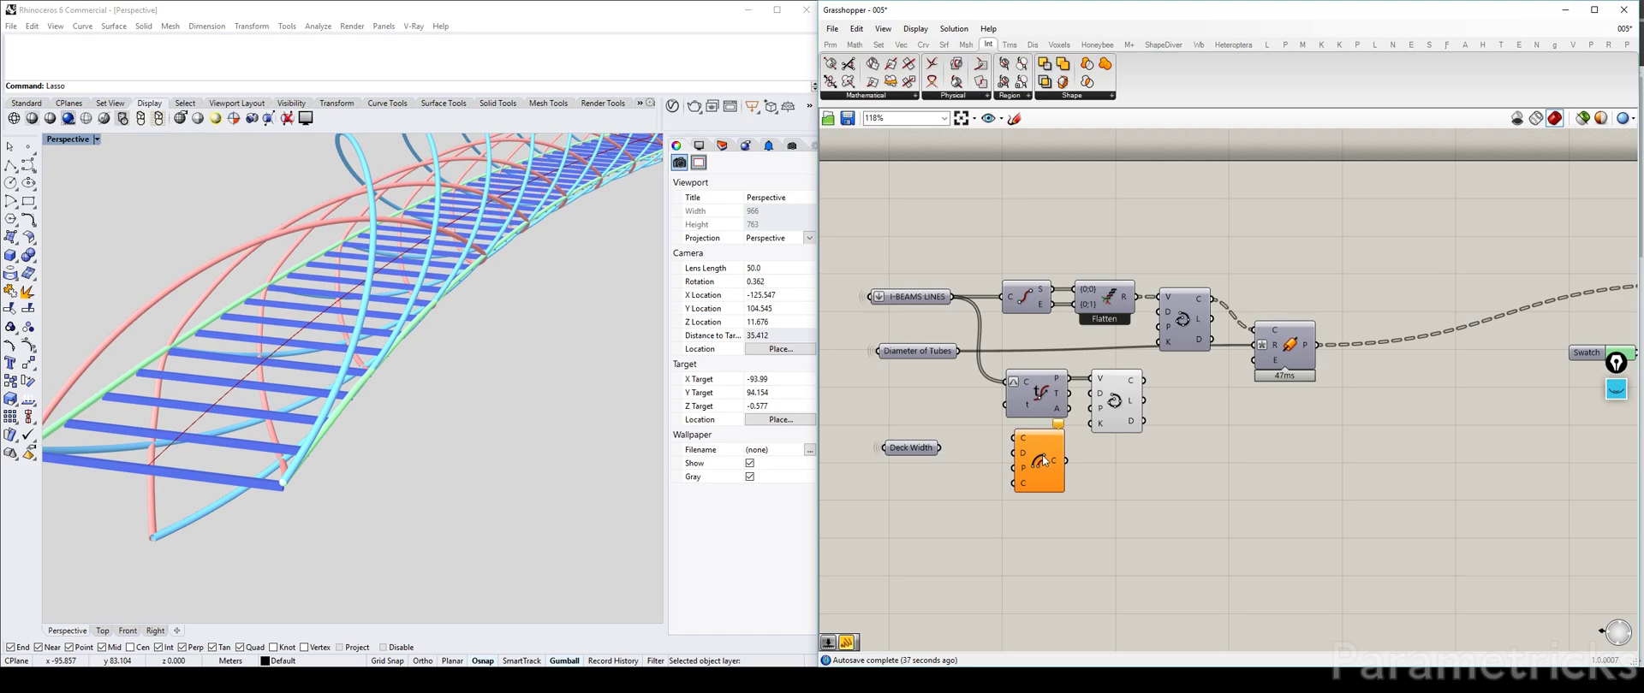
{"action": "left_click_drag", "start_coordinate": [1041, 455], "coordinate": [1230, 468]}
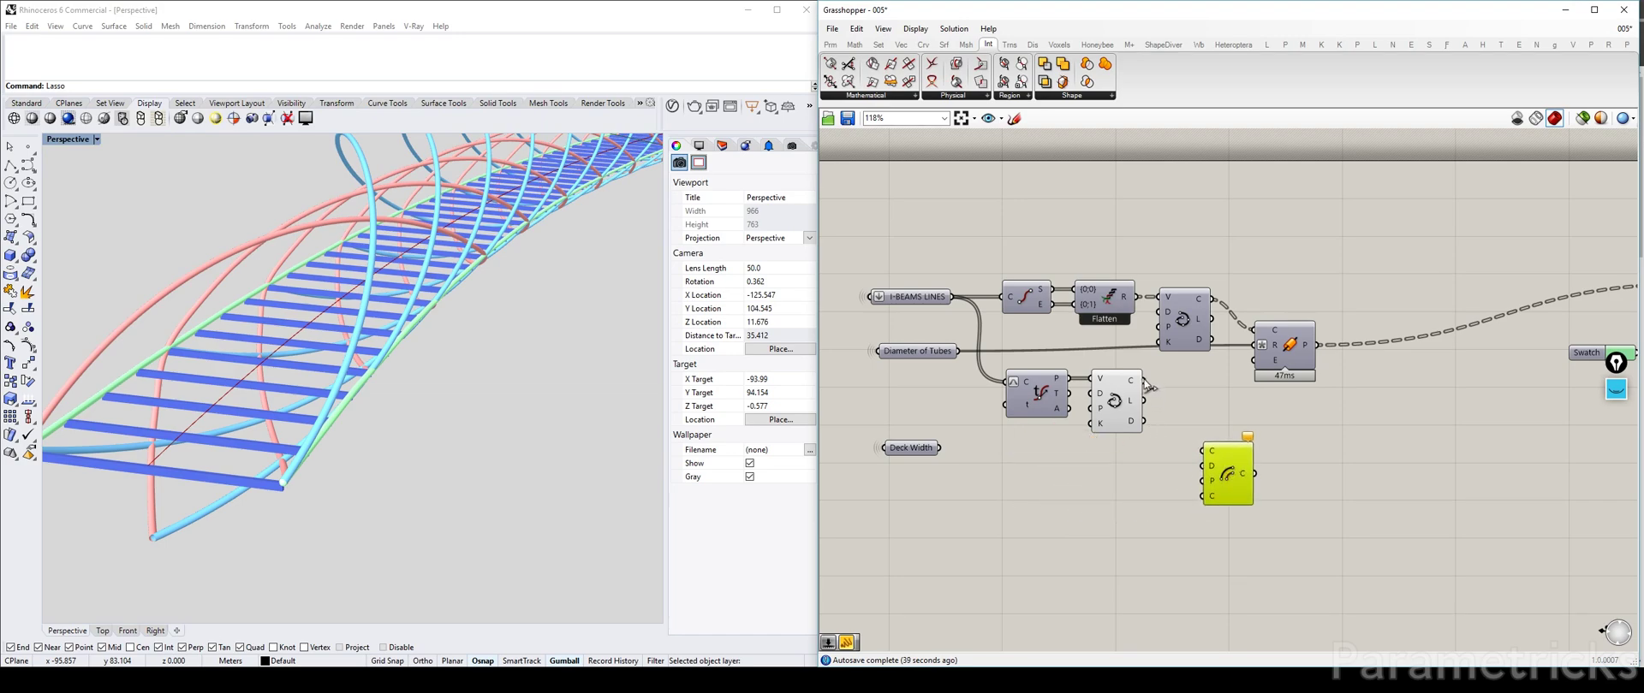
Wire the interpolated midpoint curve into Offset Curve's curve input and check the component's remaining inputs.
{"action": "left_click_drag", "start_coordinate": [1145, 382], "coordinate": [1203, 451]}
{"action": "left_click", "coordinate": [912, 451]}
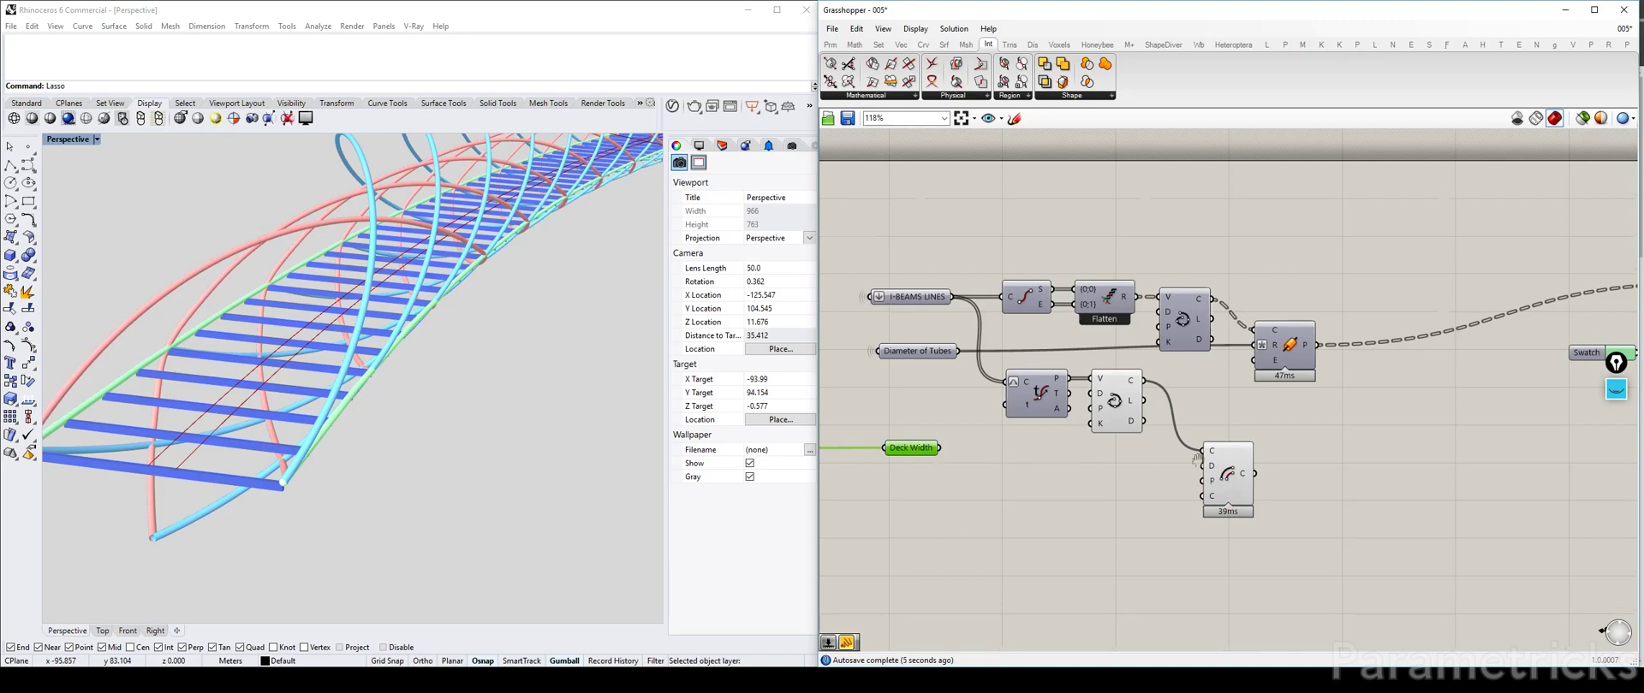
{"action": "scroll", "coordinate": [1212, 484], "scroll_direction": "up", "scroll_amount": 3}
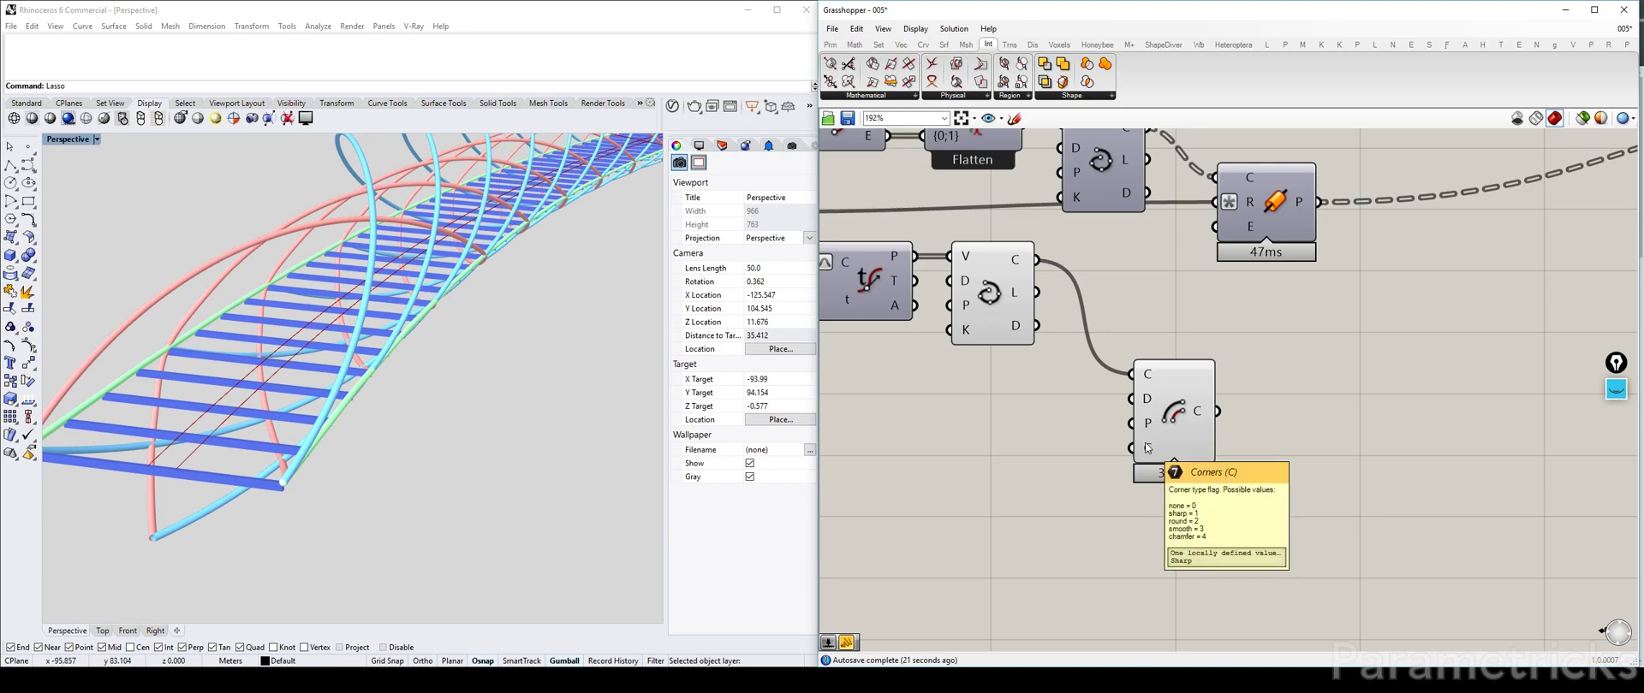
{"action": "scroll", "coordinate": [1147, 448], "scroll_direction": "down", "scroll_amount": 3}
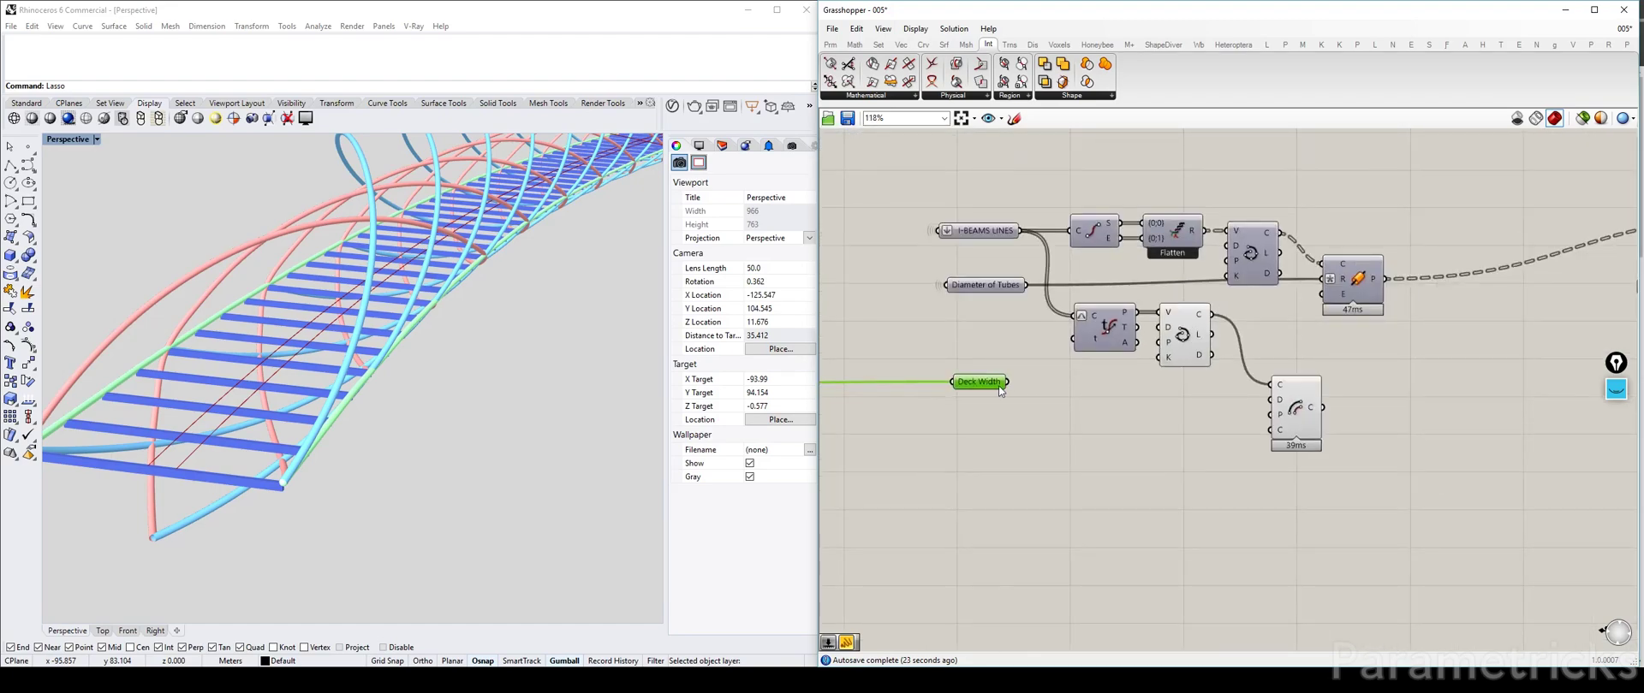
Move the Deck Width parameter slightly further down to make room for components between it and Offset Curve.
{"action": "left_click_drag", "start_coordinate": [1000, 390], "coordinate": [999, 411]}
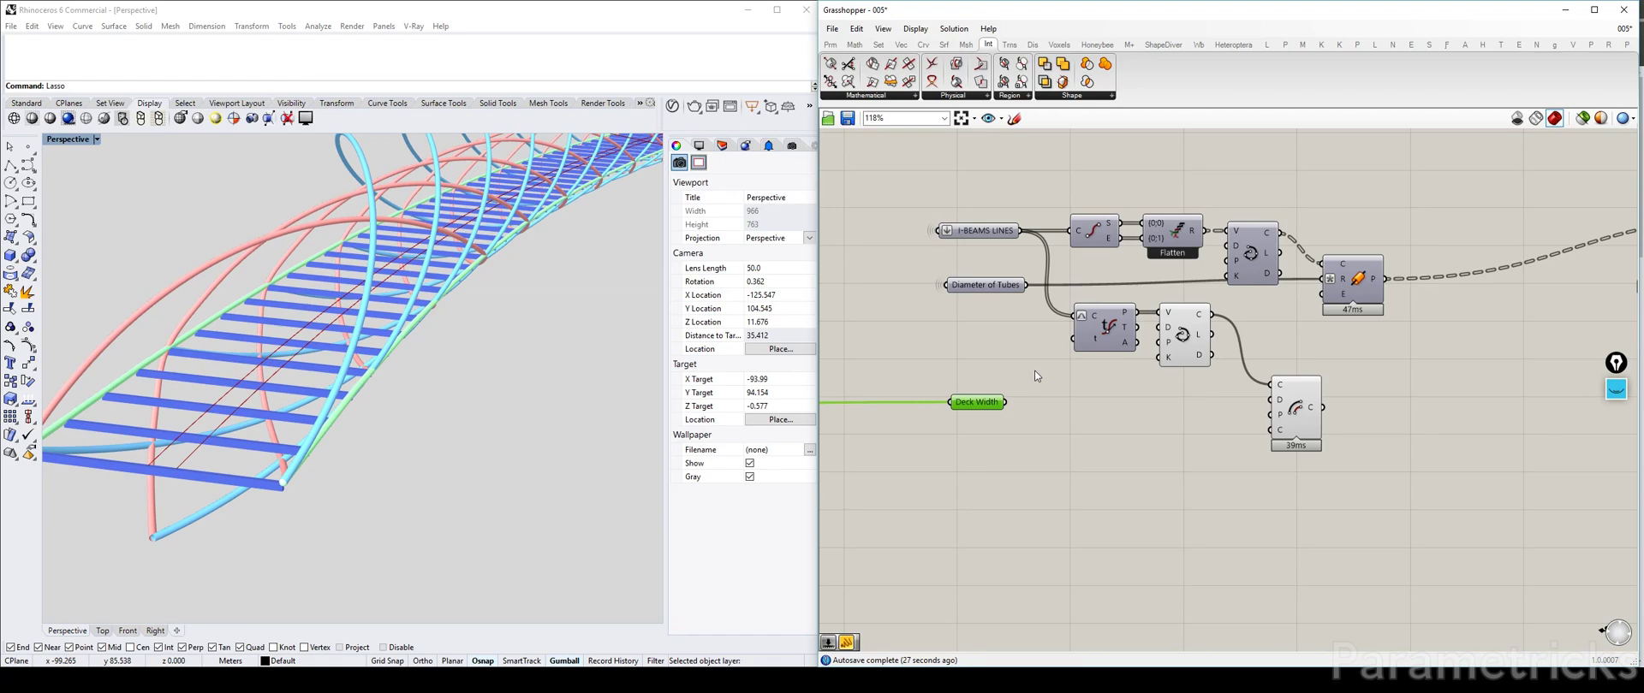
{"action": "right_click_drag", "start_coordinate": [1035, 376], "coordinate": [960, 367]}
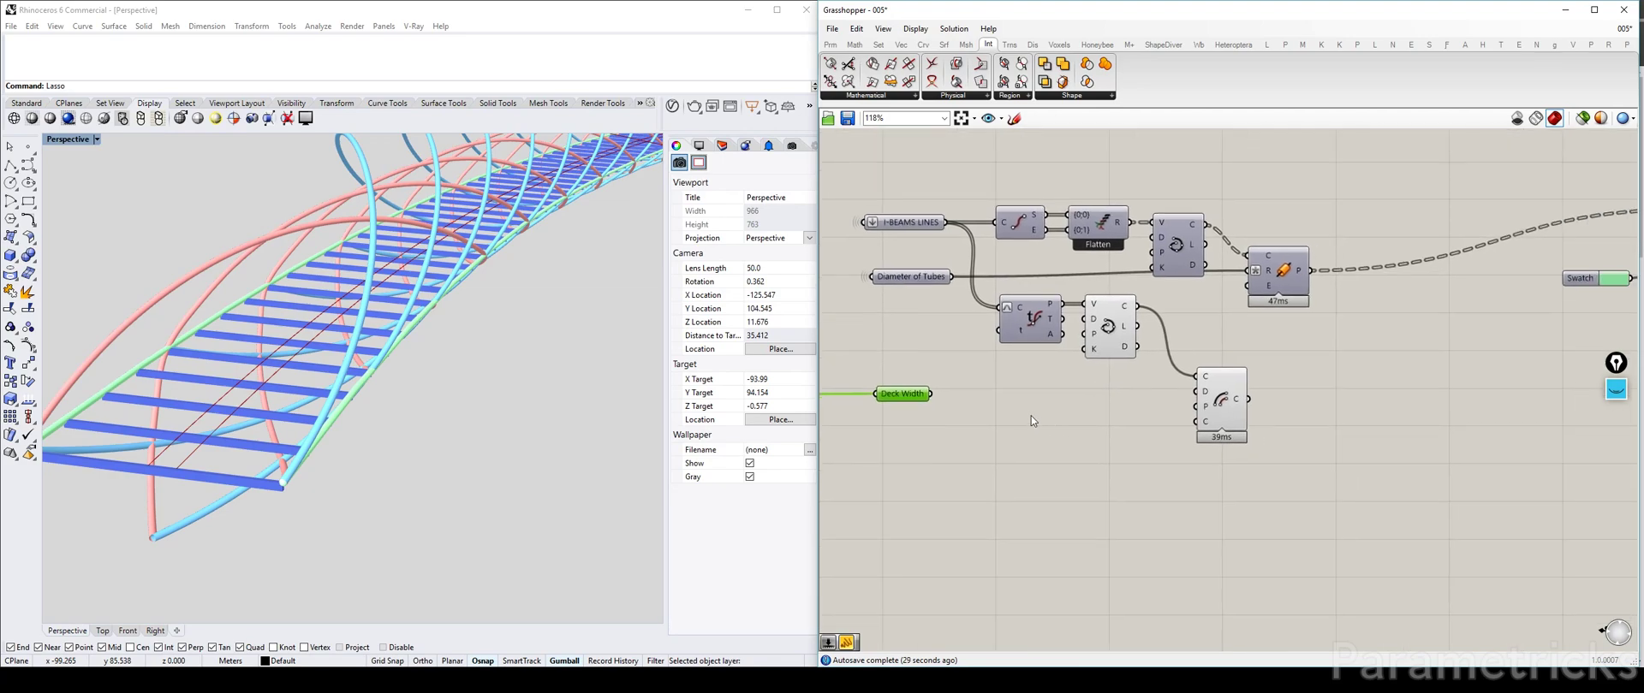
{"action": "left_click_drag", "start_coordinate": [916, 395], "coordinate": [914, 409]}
{"action": "left_click", "coordinate": [1007, 411]}
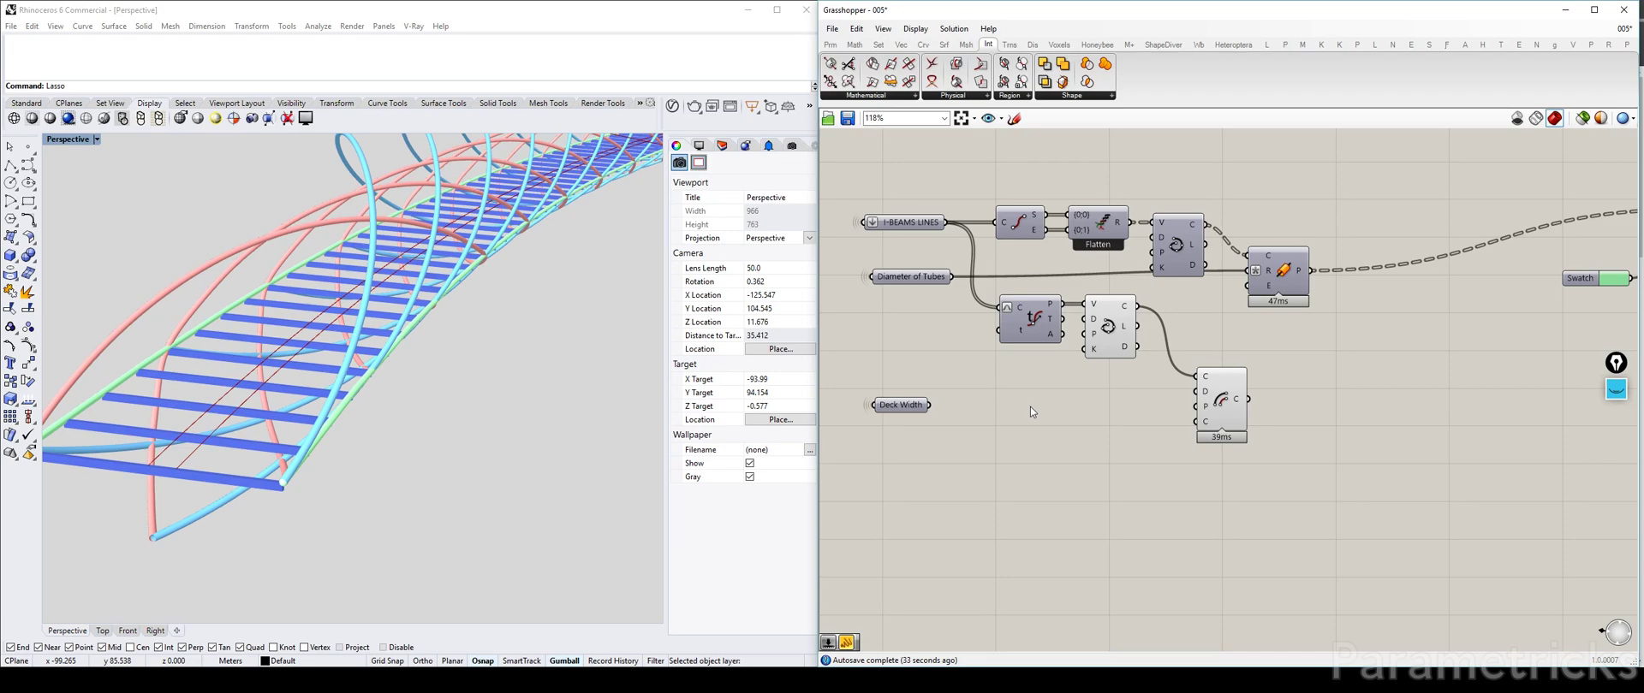
Add a Number parameter between Deck Width and Offset Curve, slightly below the Deck Width row.
{"action": "double_click", "coordinate": [1030, 408]}
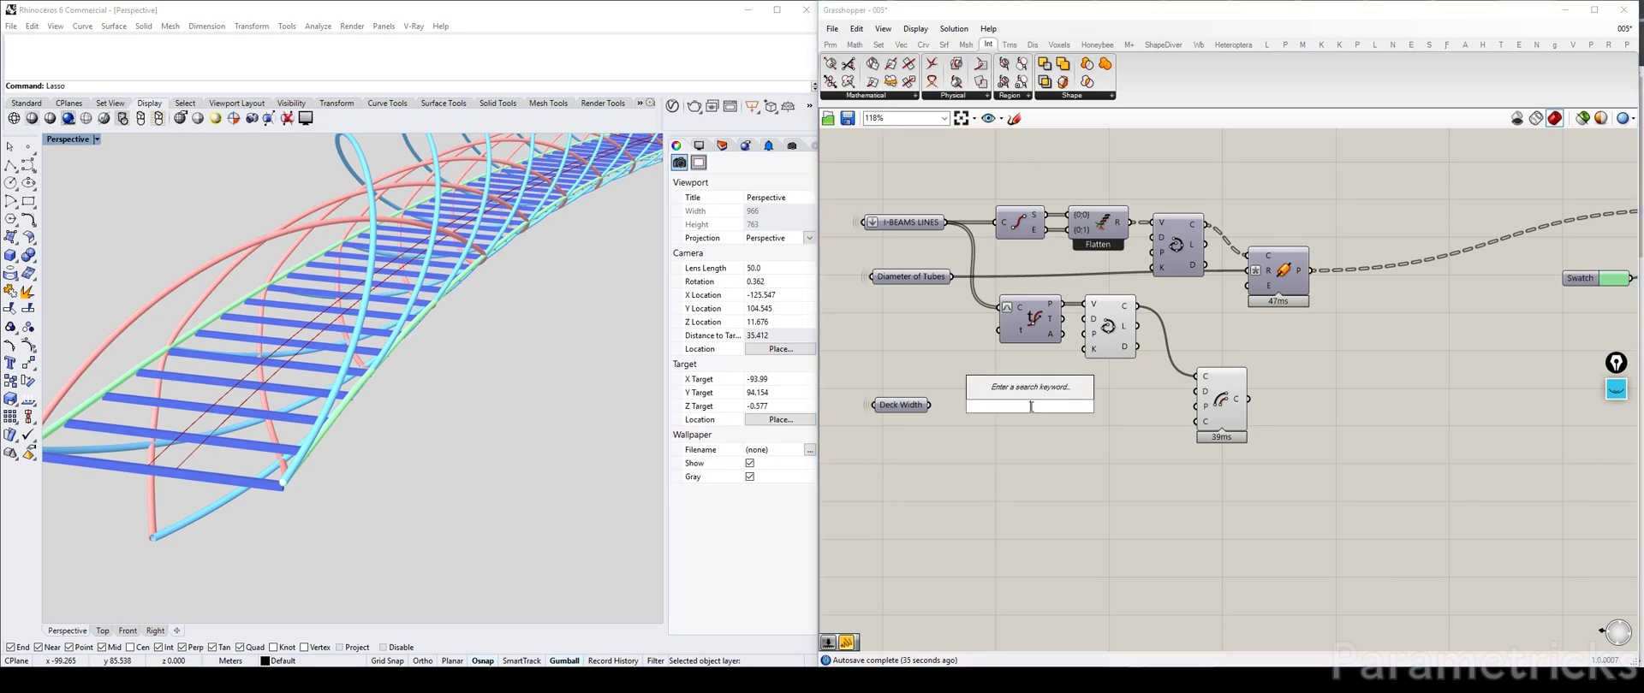
{"action": "type", "text": "number"}
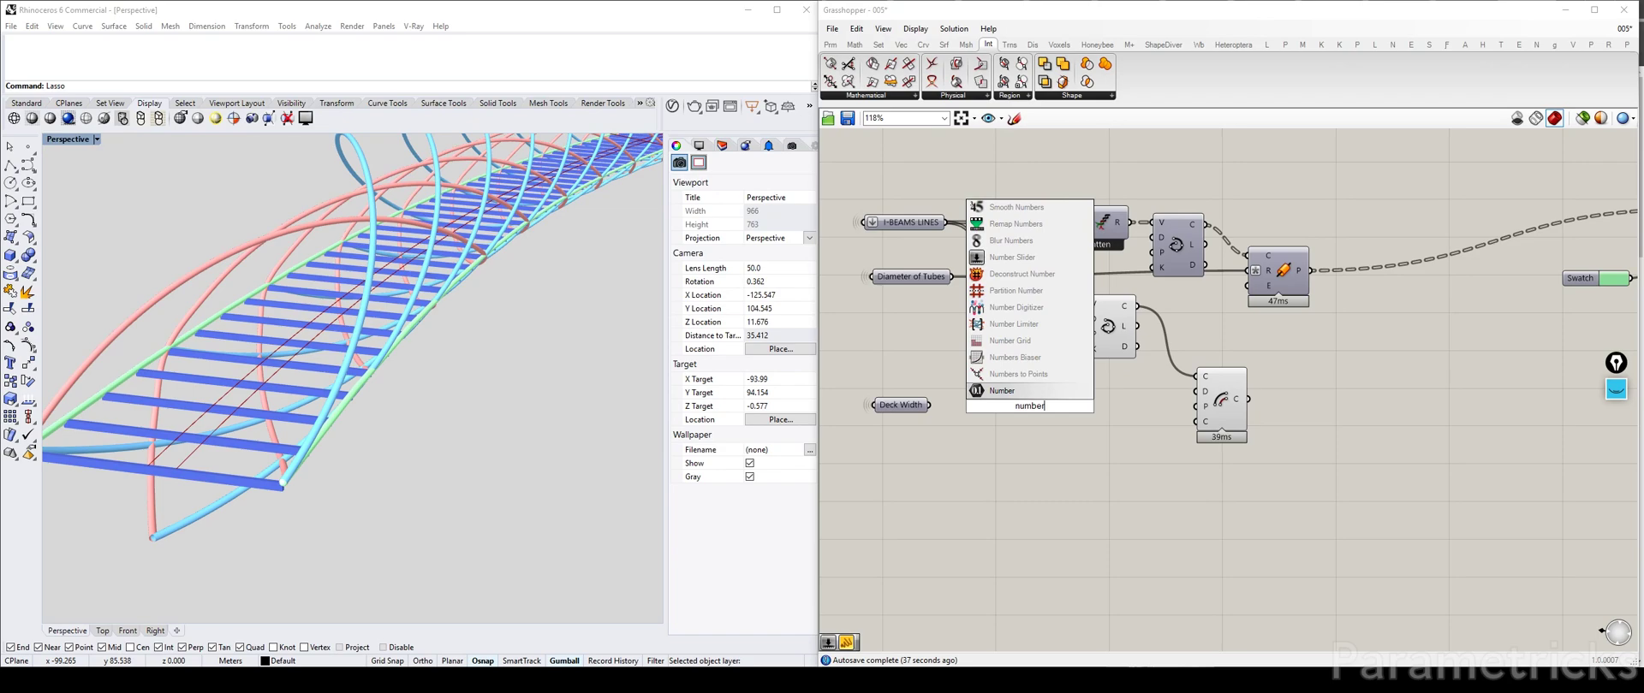
{"action": "key", "text": "Return"}
{"action": "scroll", "coordinate": [915, 400], "scroll_direction": "up", "scroll_amount": 2}
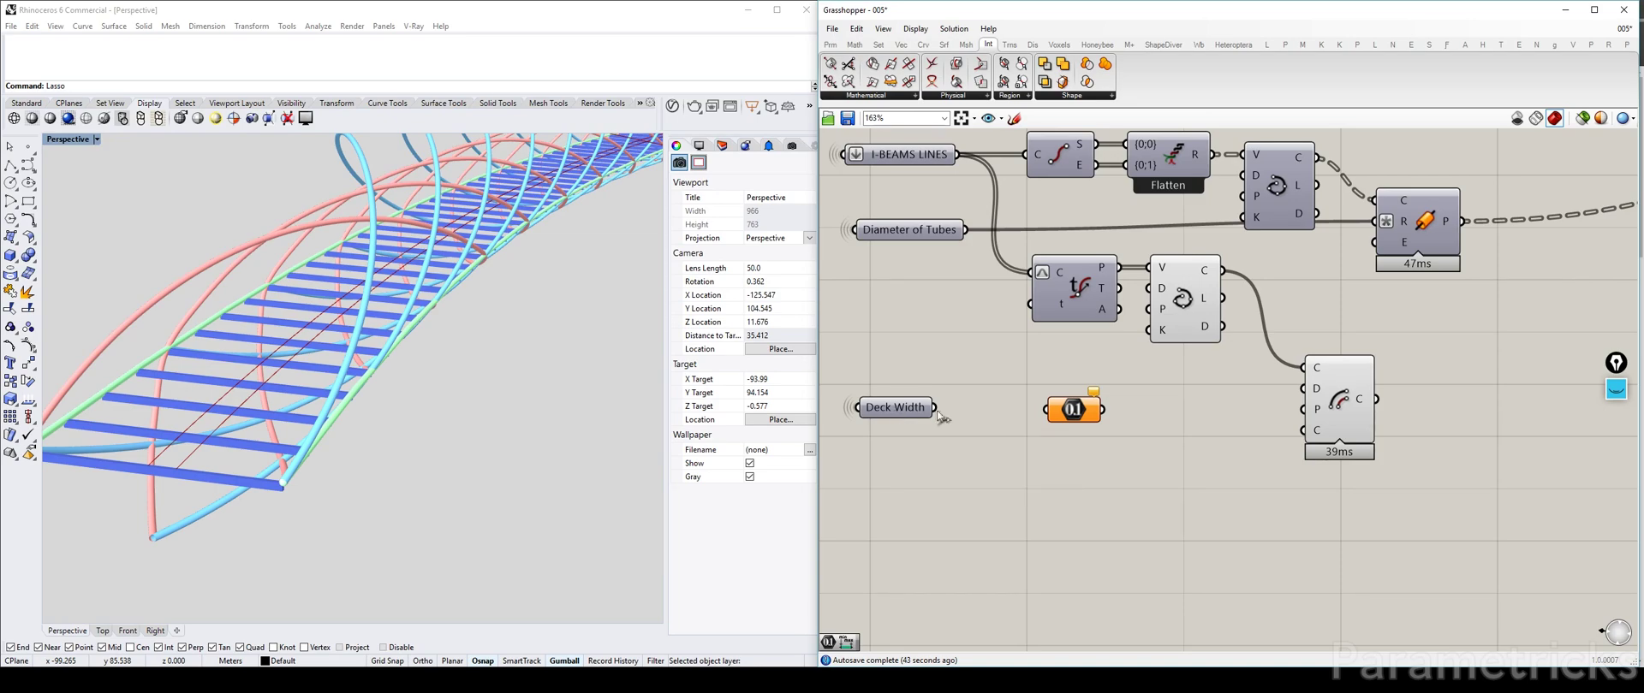
{"action": "left_click_drag", "start_coordinate": [1071, 411], "coordinate": [1063, 443]}
Add a Negative component below the Number parameter and a Merge component between Deck Width and Offset Curve.
{"action": "double_click", "coordinate": [1067, 481]}
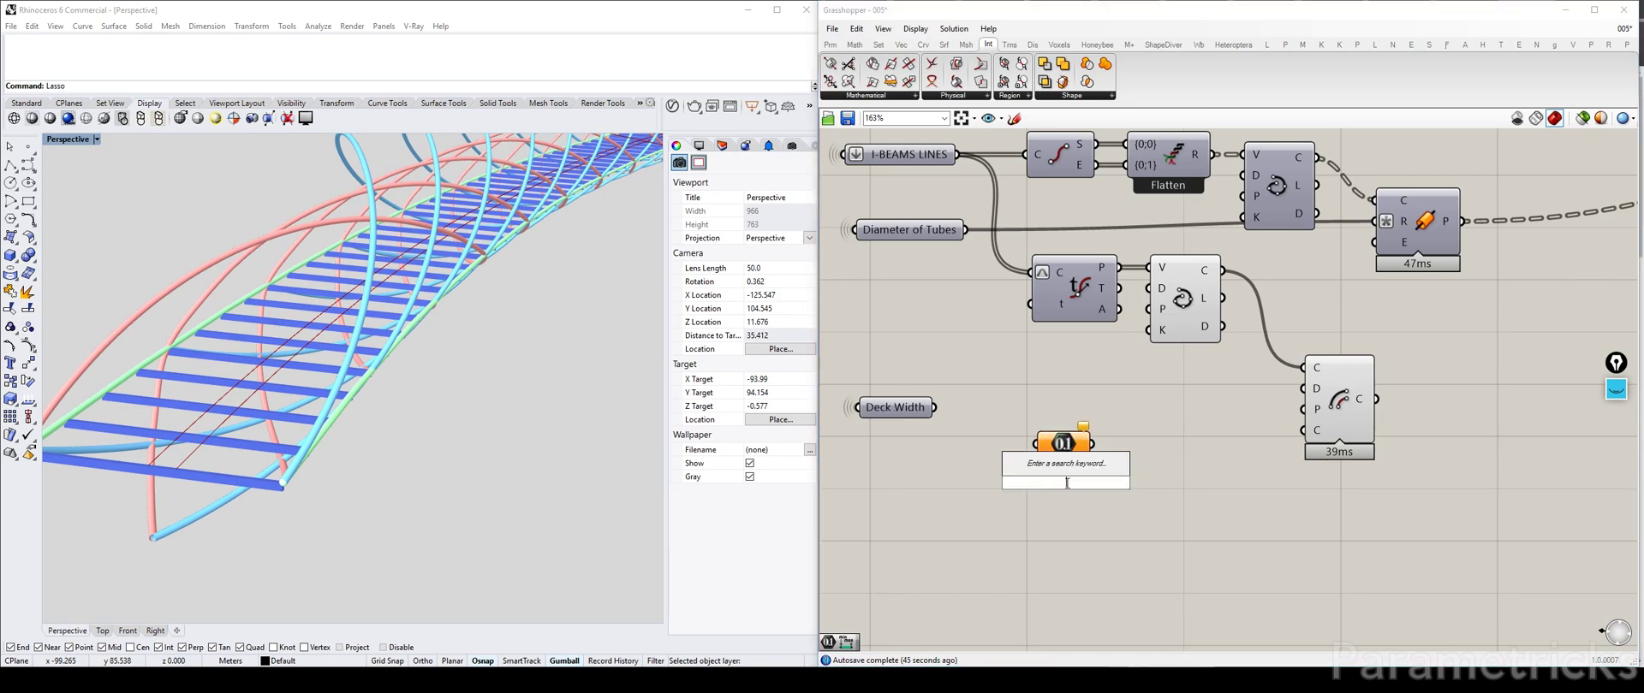
{"action": "type", "text": "neag"}
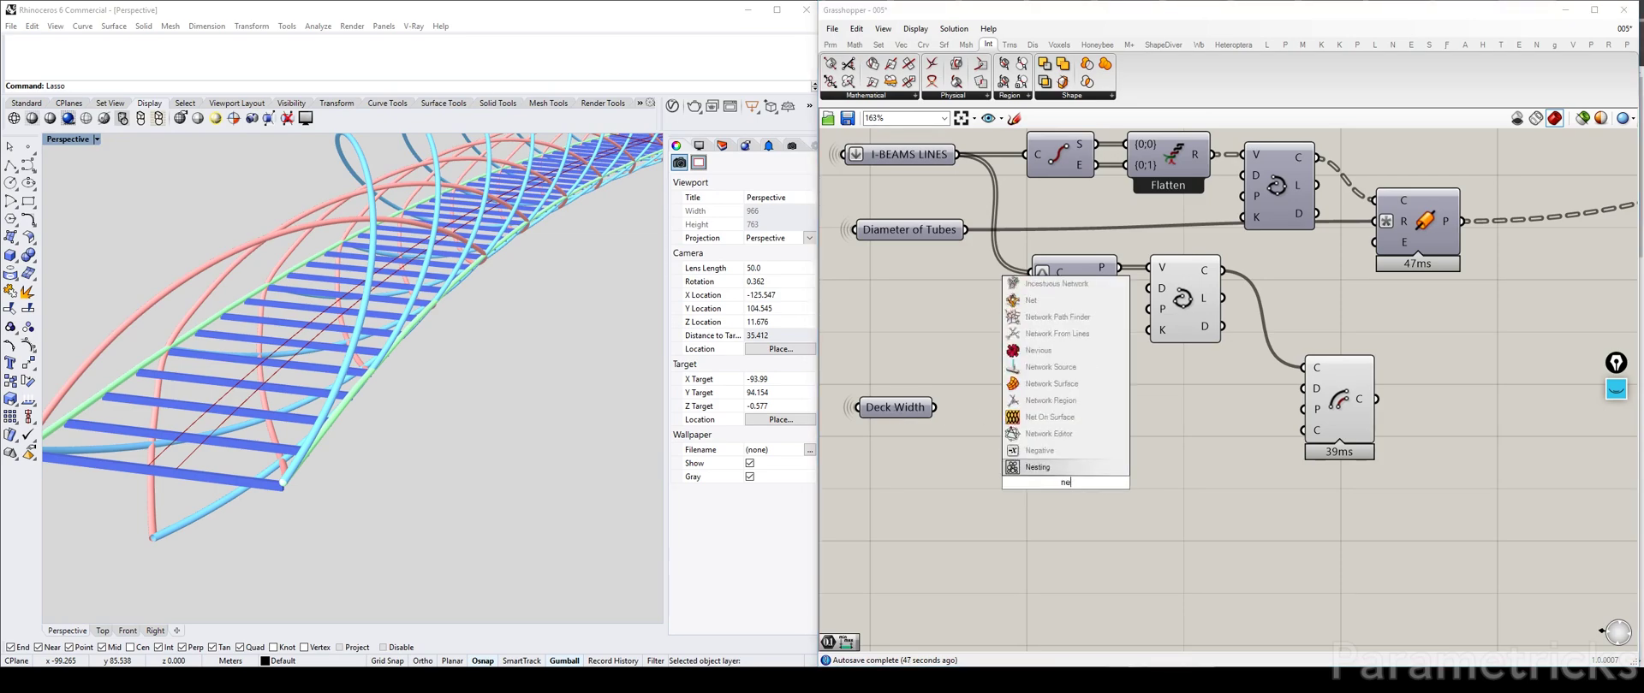
{"action": "key", "text": "Return"}
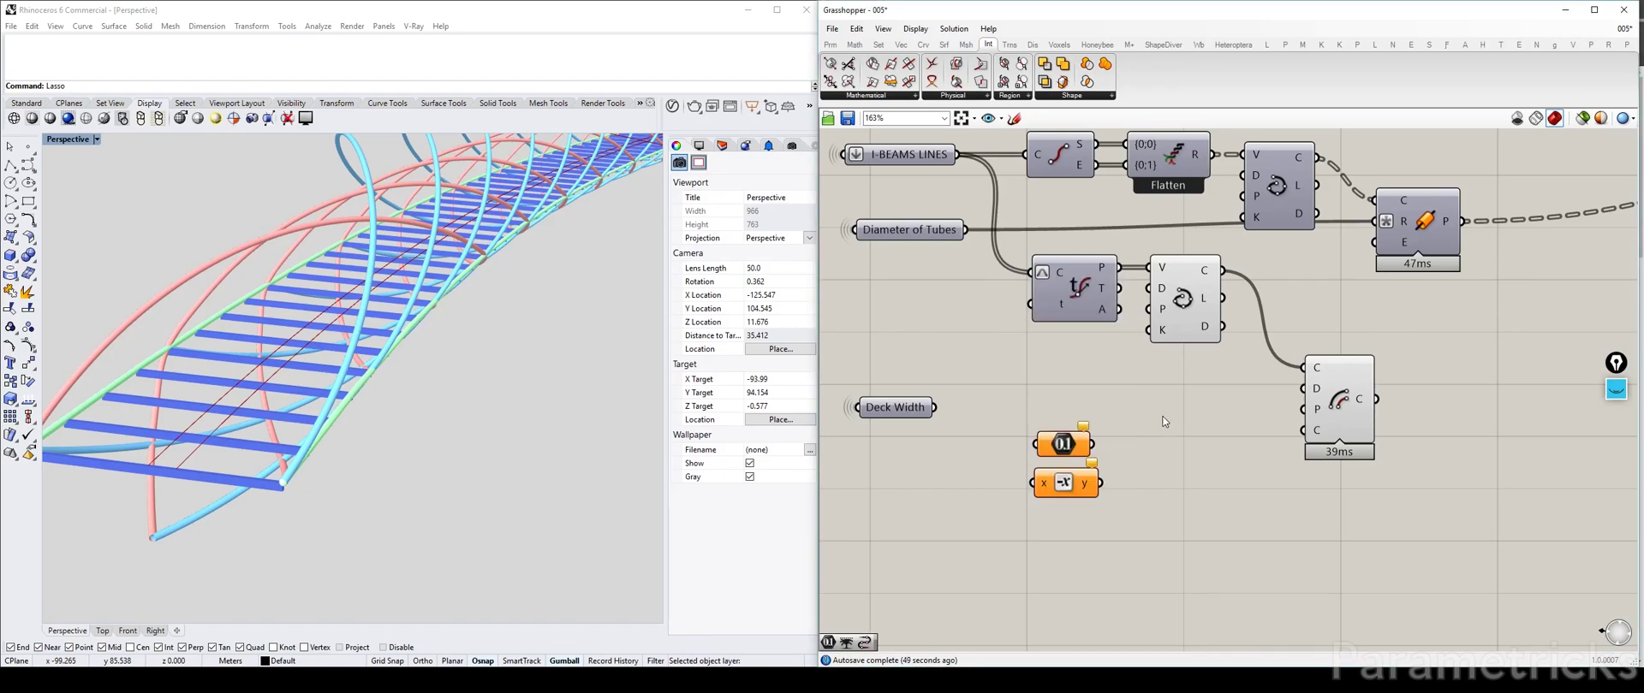
{"action": "double_click", "coordinate": [1164, 419]}
{"action": "type", "text": "merge"}
{"action": "key", "text": "Return"}
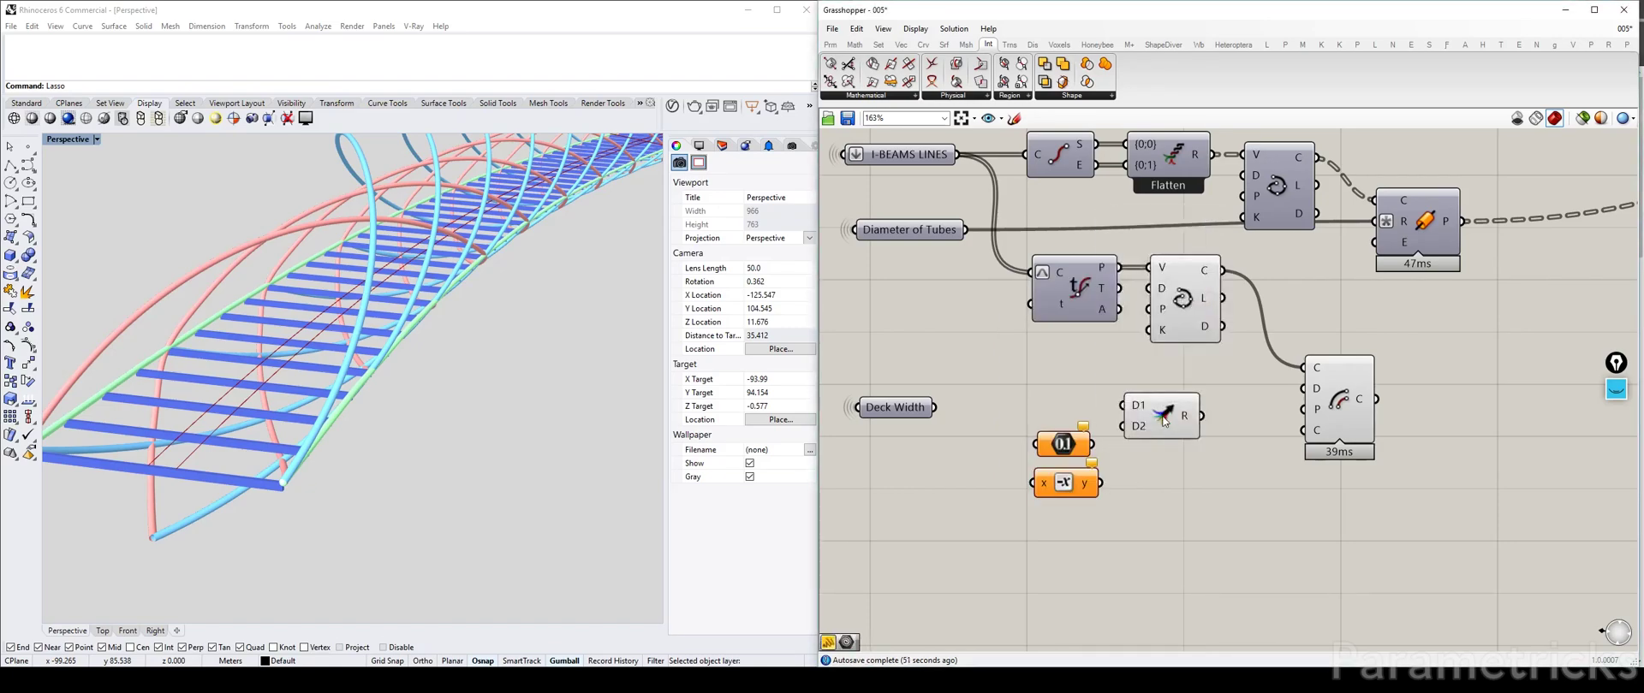
Wire Deck Width into Merge's D1 input and delete the unused Number parameter.
{"action": "left_click_drag", "start_coordinate": [934, 407], "coordinate": [1123, 404]}
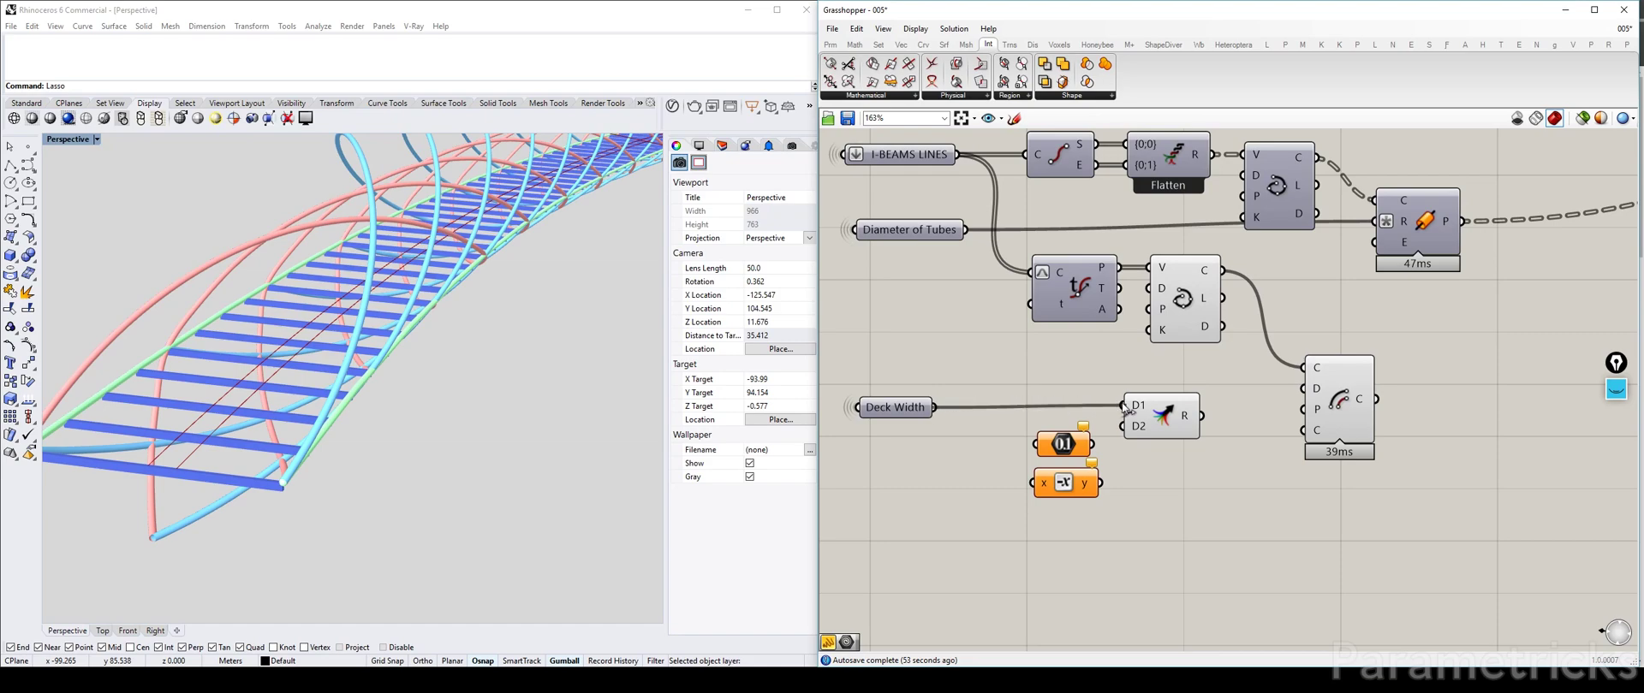
{"action": "left_click", "coordinate": [1074, 446]}
{"action": "key", "text": "Delete"}
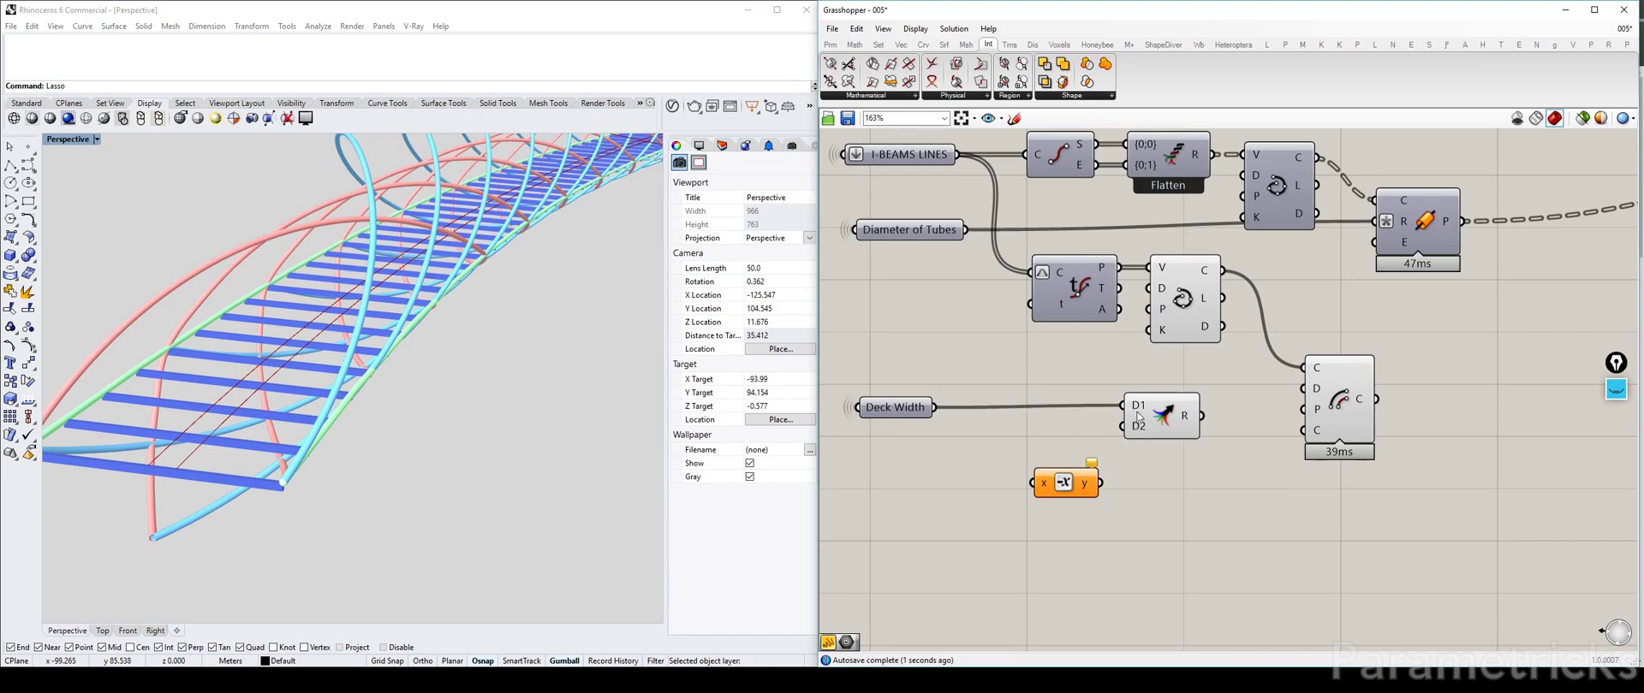
Add an expression to the Deck Width parameter feeding Merge that halves its value.
{"action": "right_click", "coordinate": [1137, 406]}
{"action": "left_click", "coordinate": [1024, 376]}
{"action": "left_click", "coordinate": [900, 411]}
{"action": "right_click", "coordinate": [901, 413]}
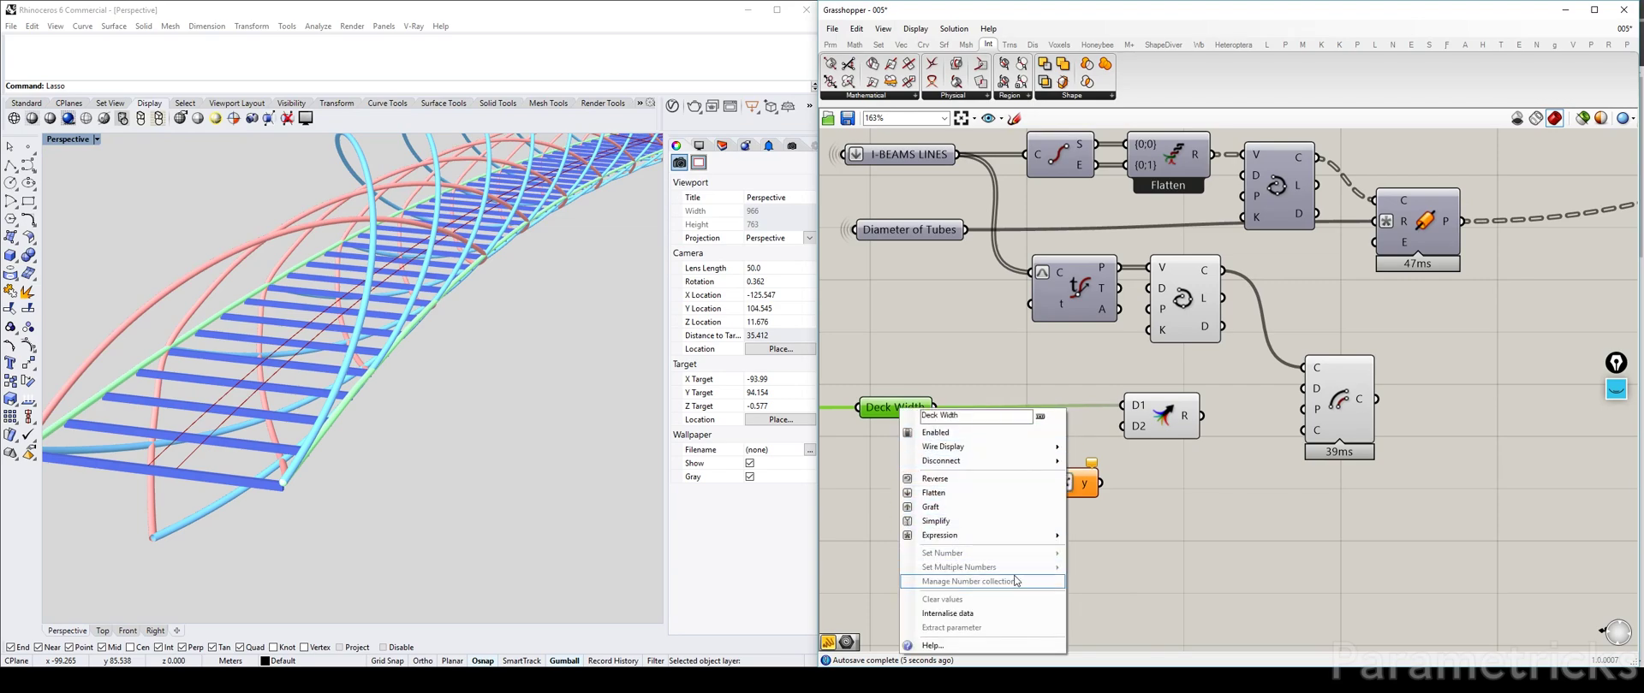
{"action": "mouse_move", "coordinate": [1019, 538]}
{"action": "left_click", "coordinate": [1112, 553]}
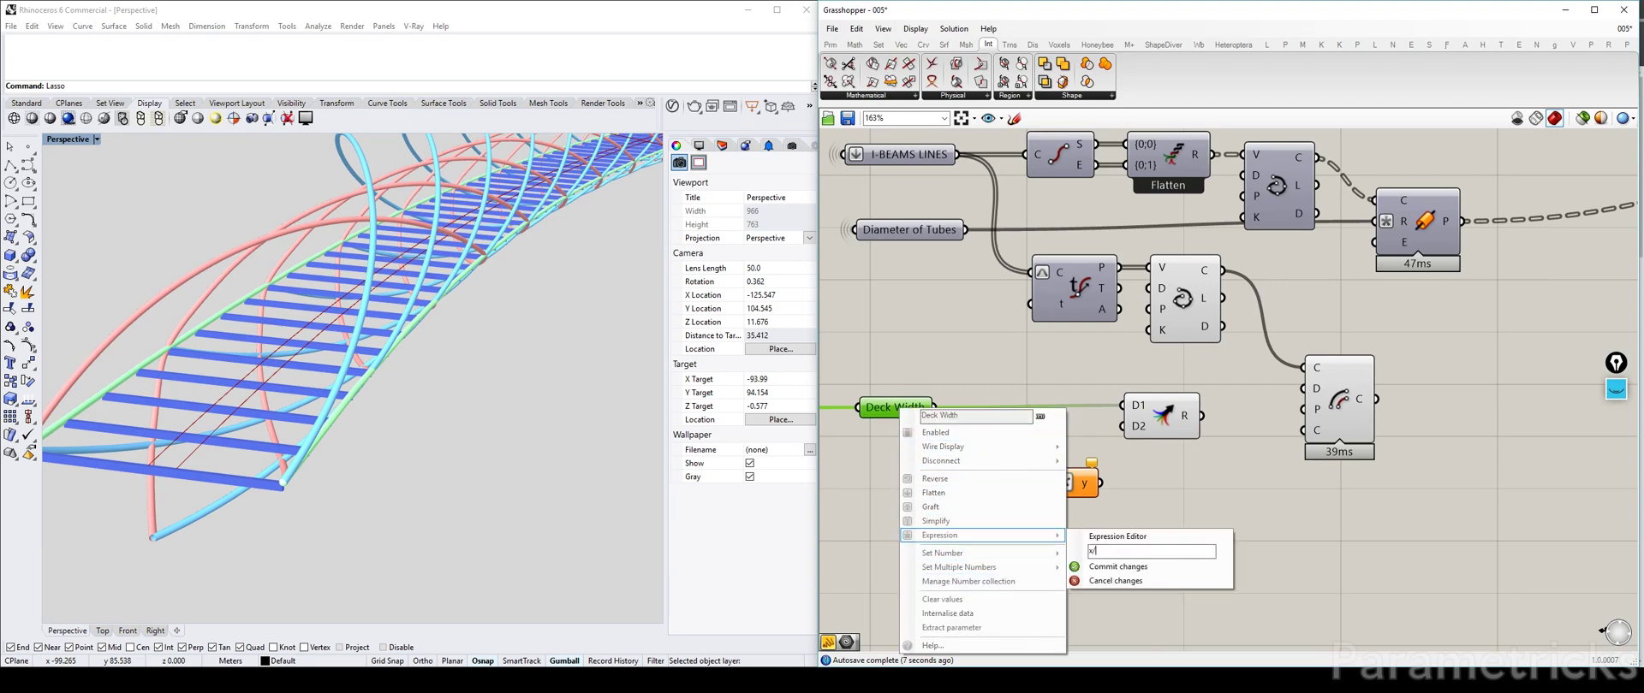
{"action": "left_click", "coordinate": [1116, 566]}
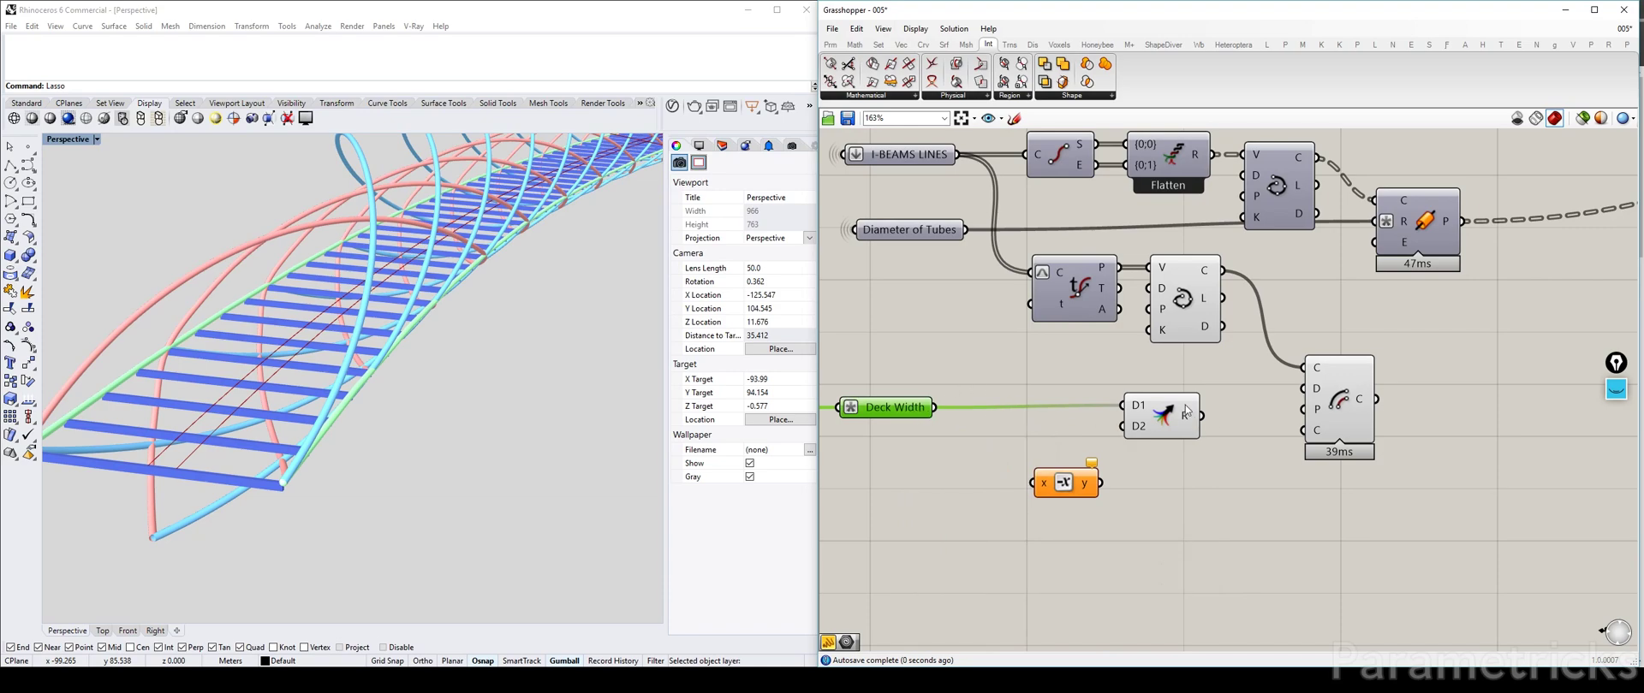
Wire Deck Width into the Negative component and its result into Merge's D2 input, placing Negative just below the Deck Width wire.
{"action": "left_click_drag", "start_coordinate": [1066, 484], "coordinate": [1027, 455]}
{"action": "left_click_drag", "start_coordinate": [935, 407], "coordinate": [1003, 458]}
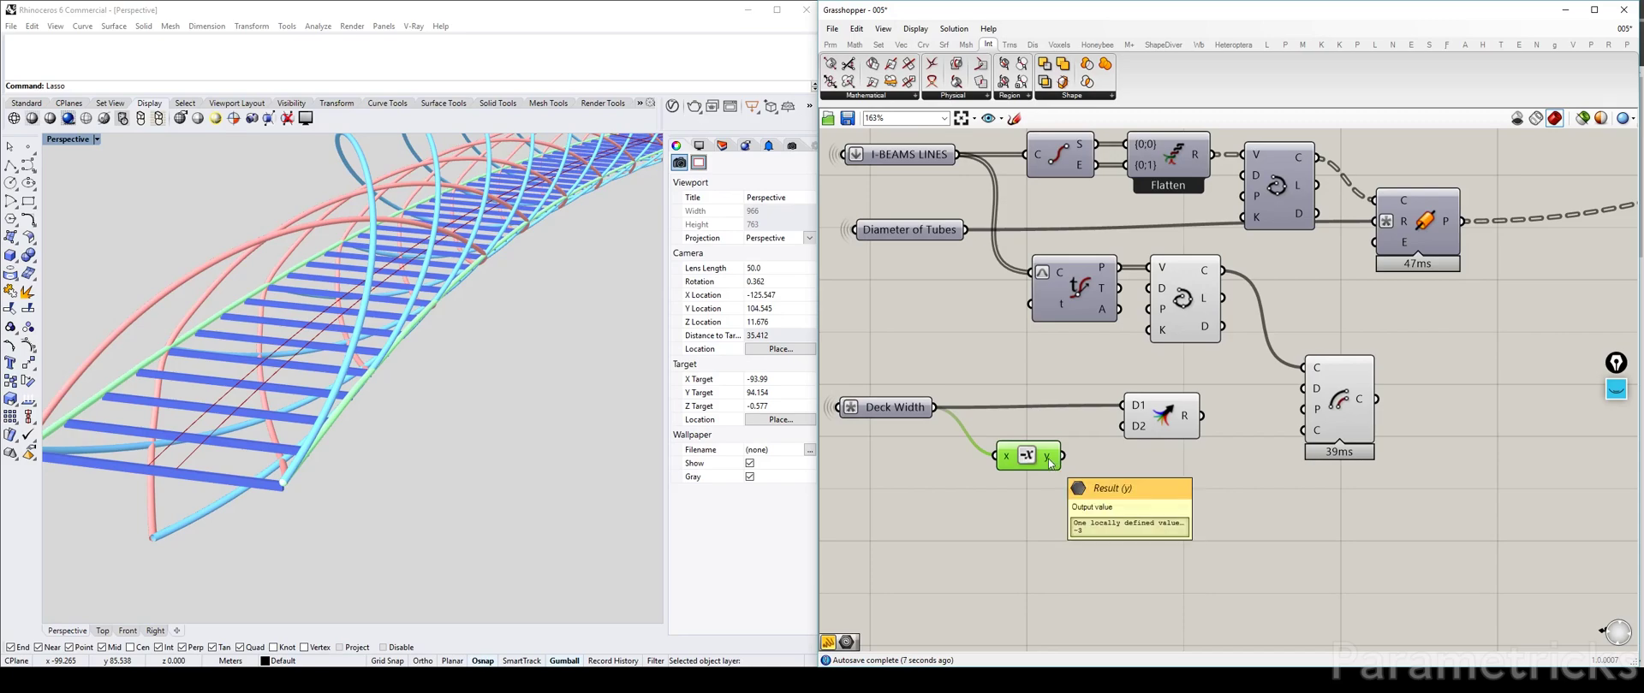
{"action": "left_click_drag", "start_coordinate": [1062, 457], "coordinate": [1135, 426]}
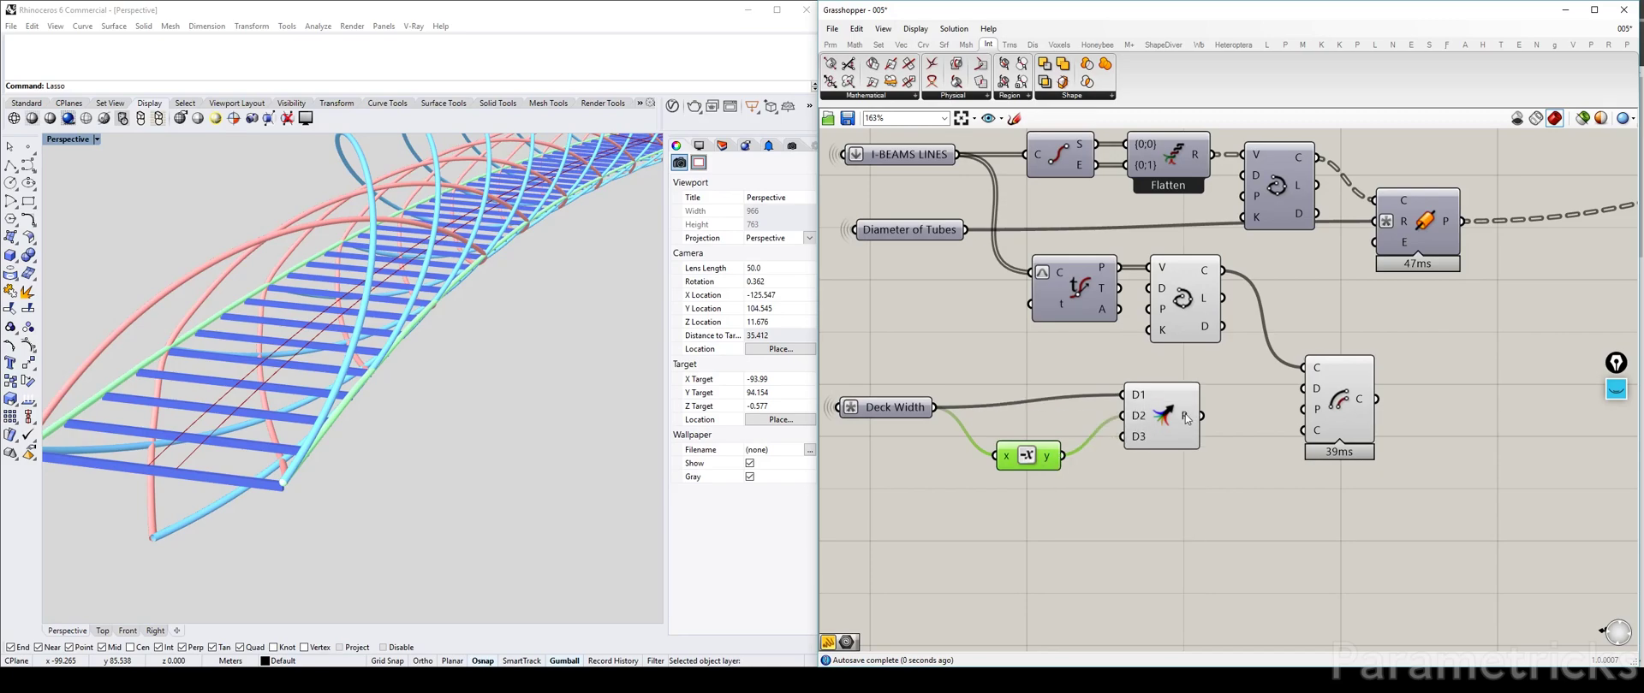
{"action": "scroll", "coordinate": [1027, 454], "scroll_direction": "up", "scroll_amount": 3}
{"action": "scroll", "coordinate": [1028, 454], "scroll_direction": "down", "scroll_amount": 2}
{"action": "left_click_drag", "start_coordinate": [1026, 453], "coordinate": [1024, 432]}
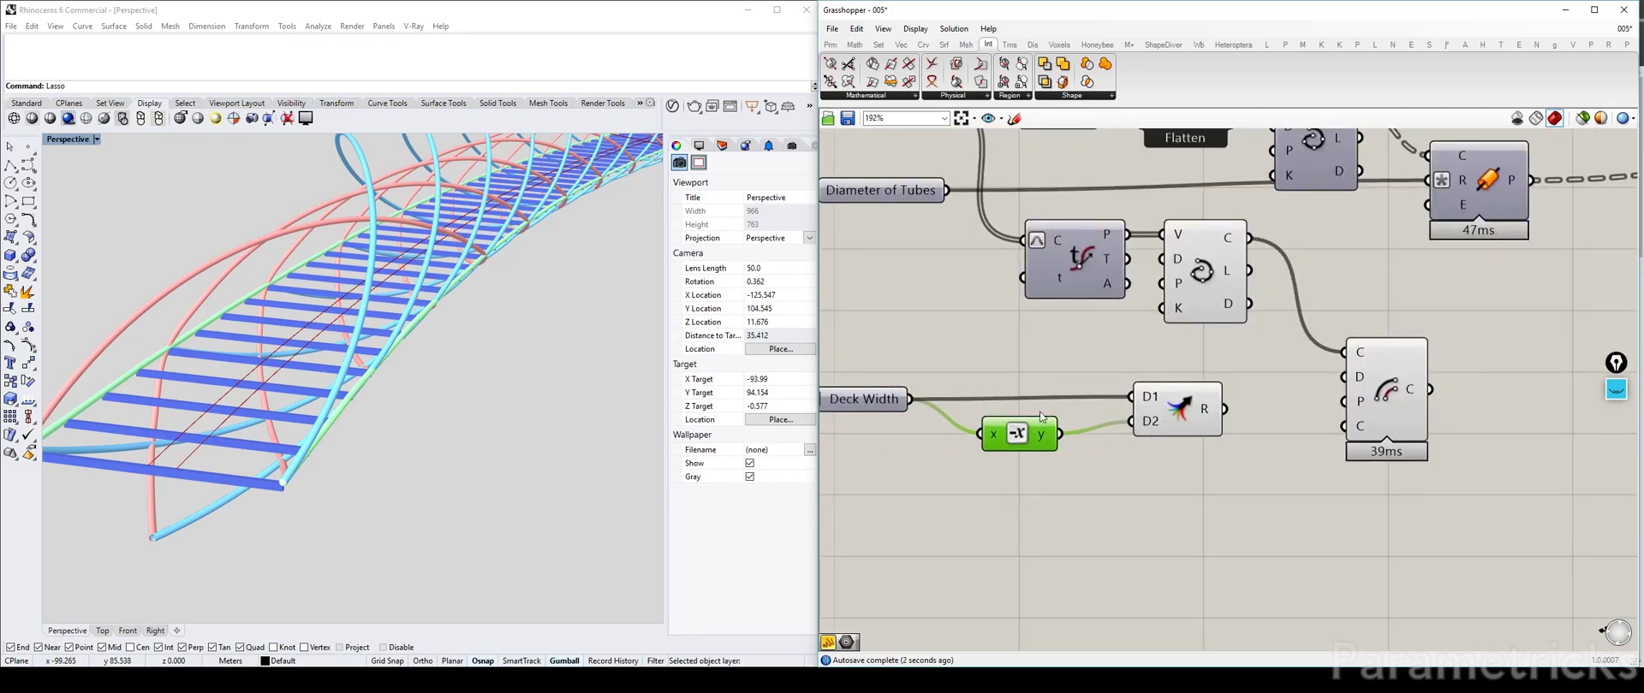
Wire the Merge result into Offset Curve's D input and align the two components closer together.
{"action": "right_click_drag", "start_coordinate": [1224, 412], "coordinate": [1027, 425]}
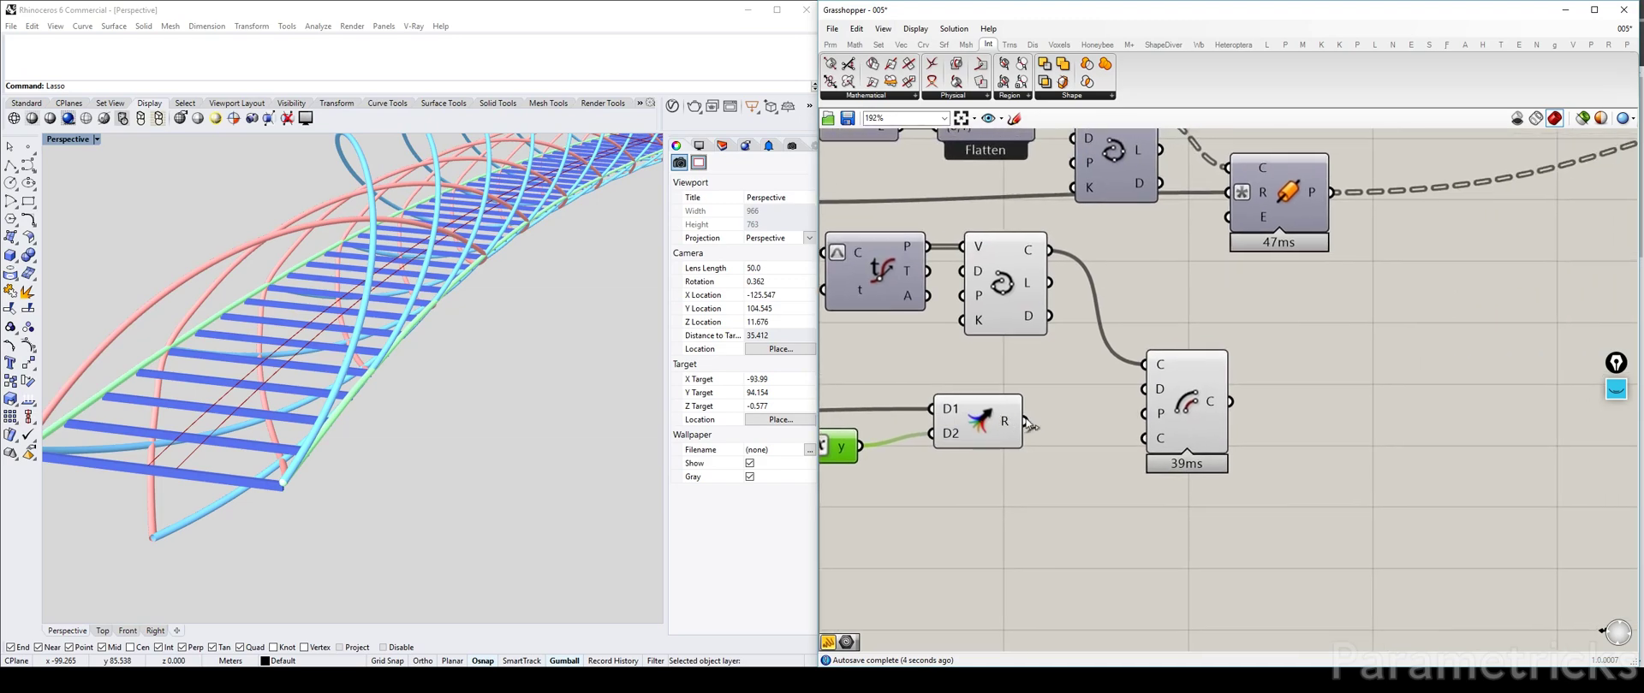
{"action": "left_click_drag", "start_coordinate": [1028, 432], "coordinate": [1146, 390]}
{"action": "left_click", "coordinate": [1199, 390]}
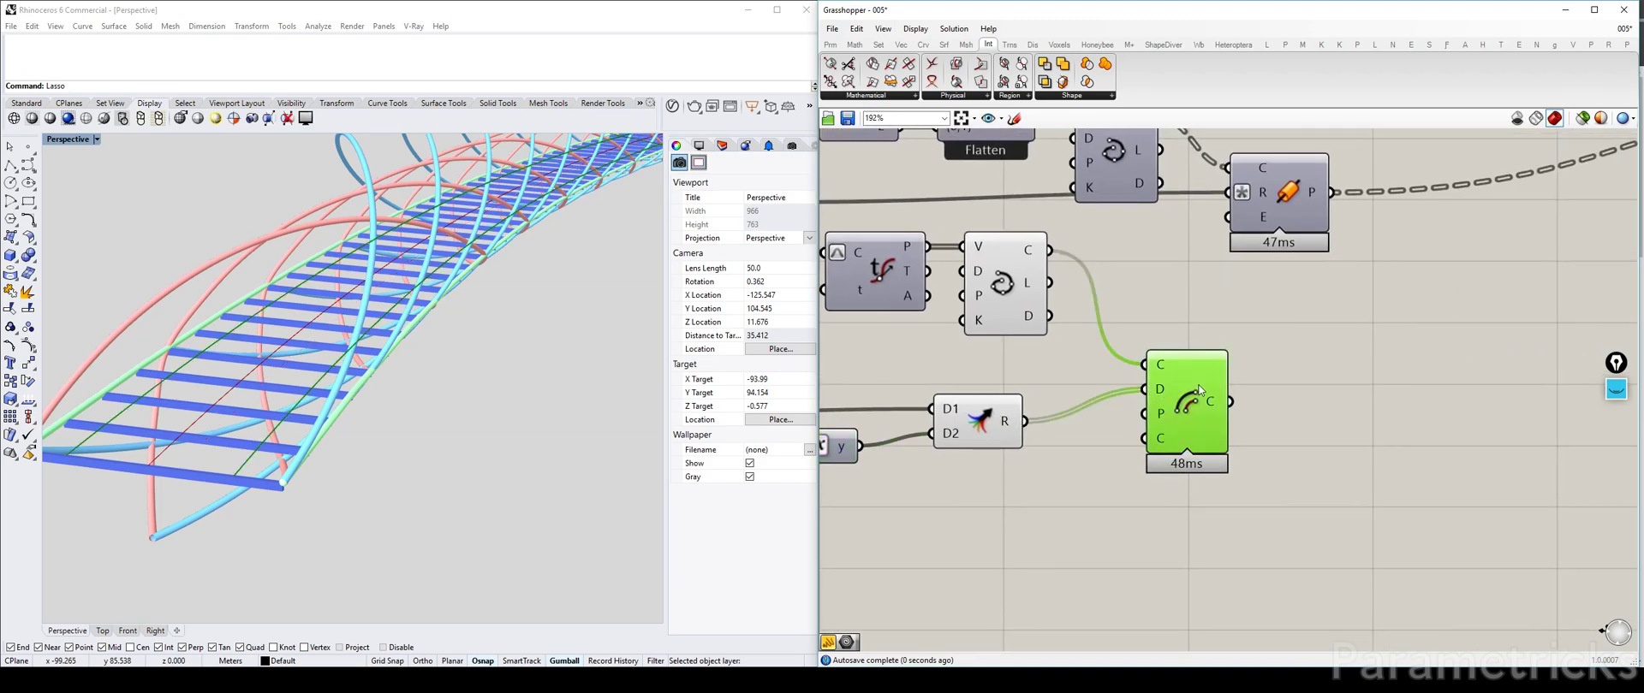
{"action": "left_click_drag", "start_coordinate": [976, 418], "coordinate": [1007, 396]}
{"action": "left_click", "coordinate": [1194, 384]}
{"action": "left_click_drag", "start_coordinate": [1194, 383], "coordinate": [1189, 361]}
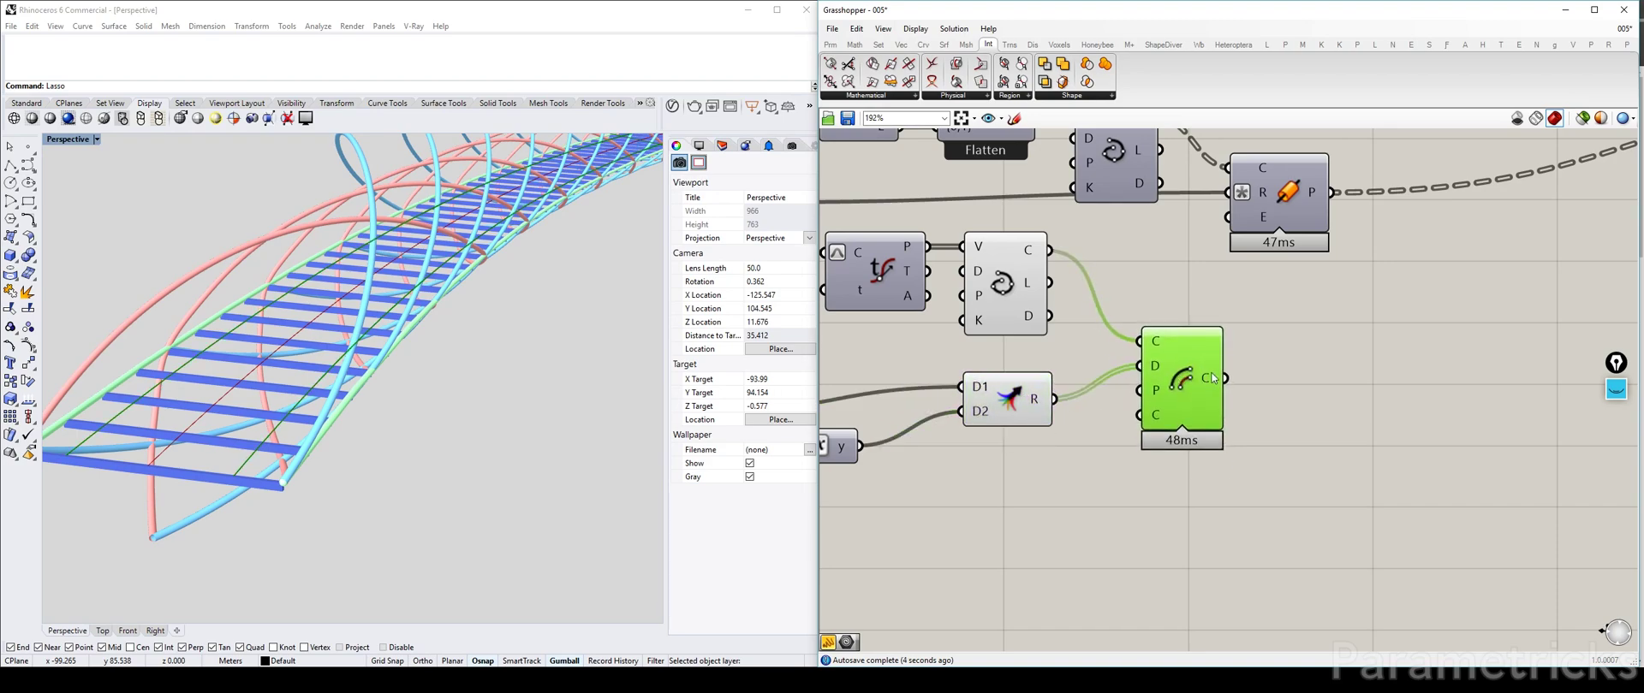
Turn off the preview of the Interpolate component that feeds Offset Curve and of the Merge component.
{"action": "left_click", "coordinate": [1004, 282]}
{"action": "left_click", "coordinate": [1008, 399]}
{"action": "right_click_drag", "start_coordinate": [1327, 378], "coordinate": [1130, 387]}
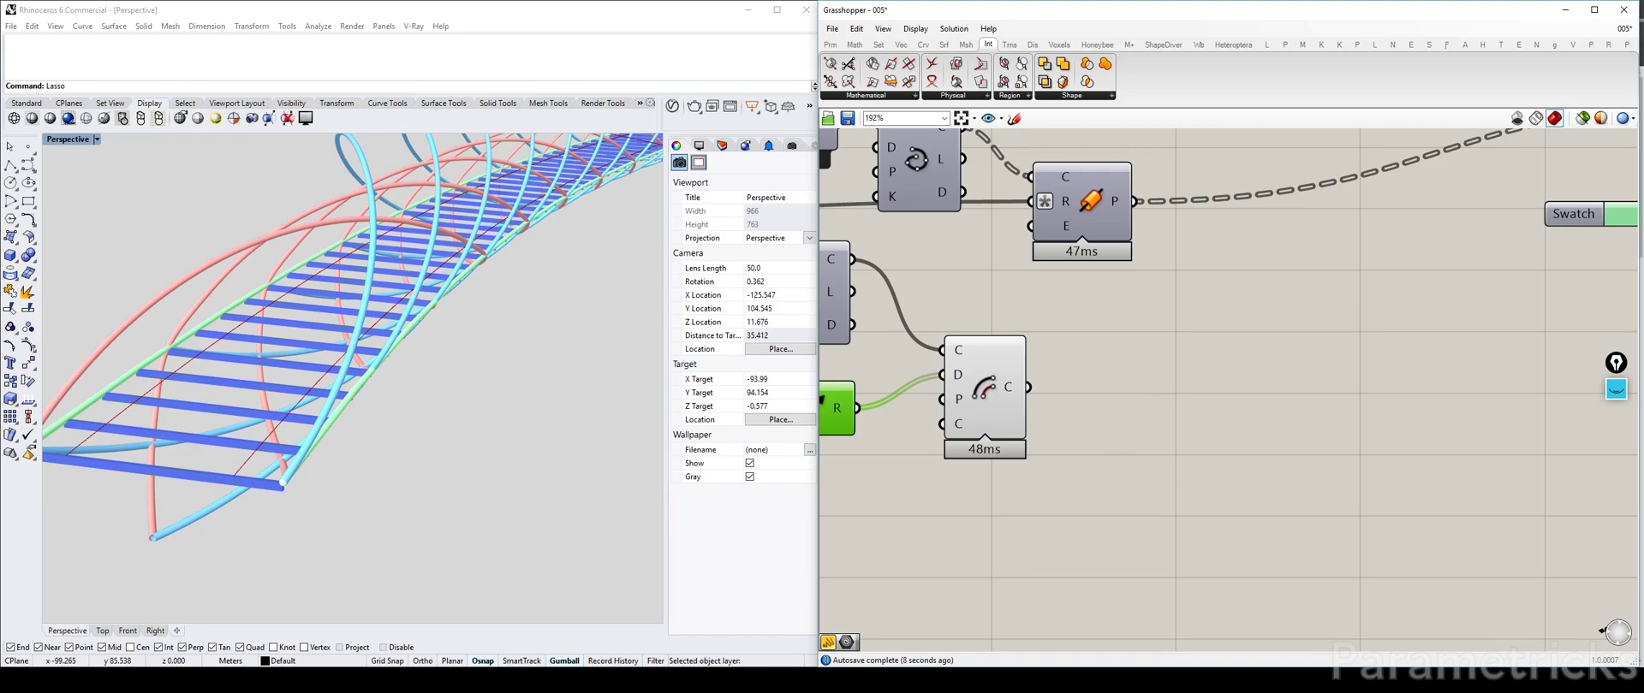
{"action": "left_click", "coordinate": [1267, 404]}
{"action": "right_click_drag", "start_coordinate": [1191, 393], "coordinate": [1333, 361]}
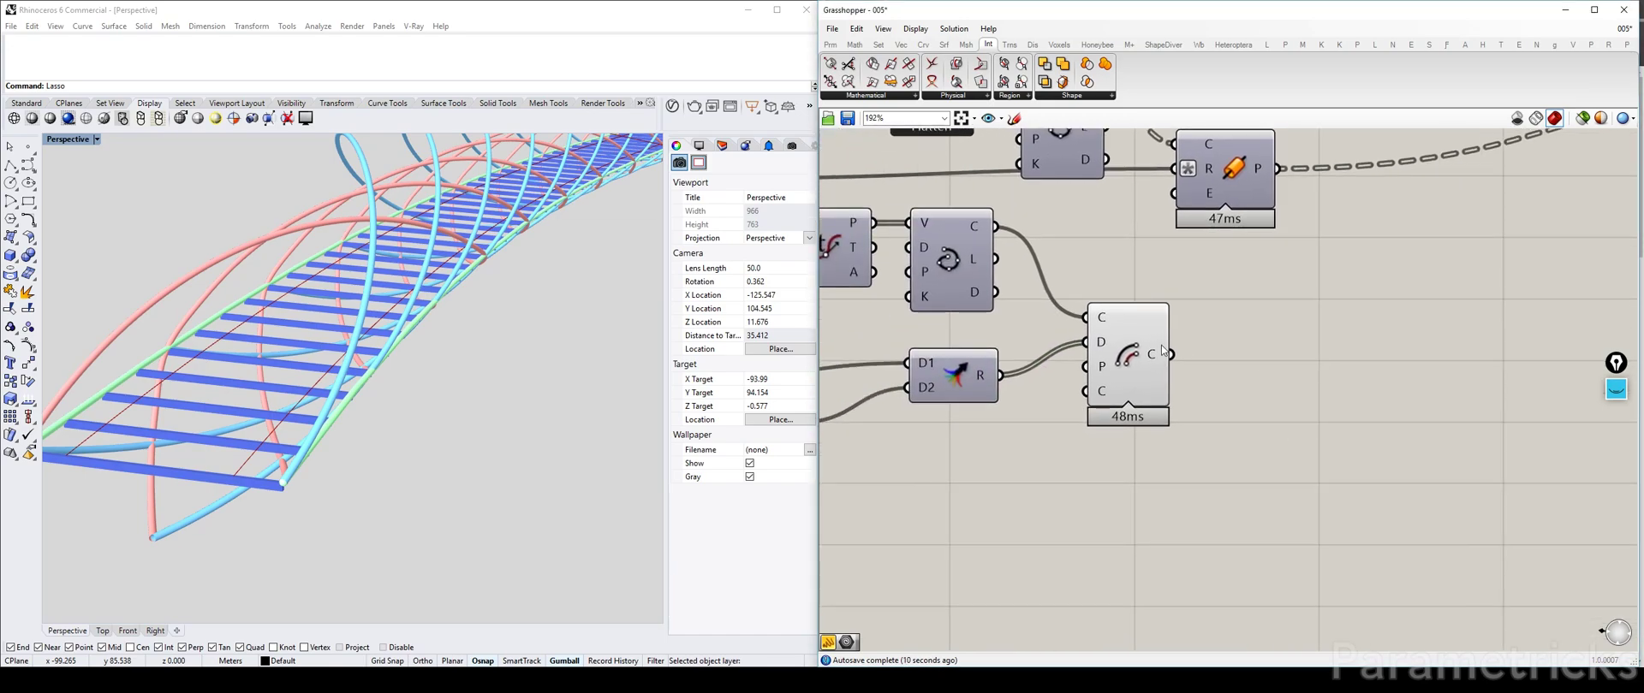
Add a Loft component after Offset Curve, wire the offset curves into its C input and flatten that input.
{"action": "left_click_drag", "start_coordinate": [1161, 346], "coordinate": [1152, 319]}
{"action": "double_click", "coordinate": [1247, 304]}
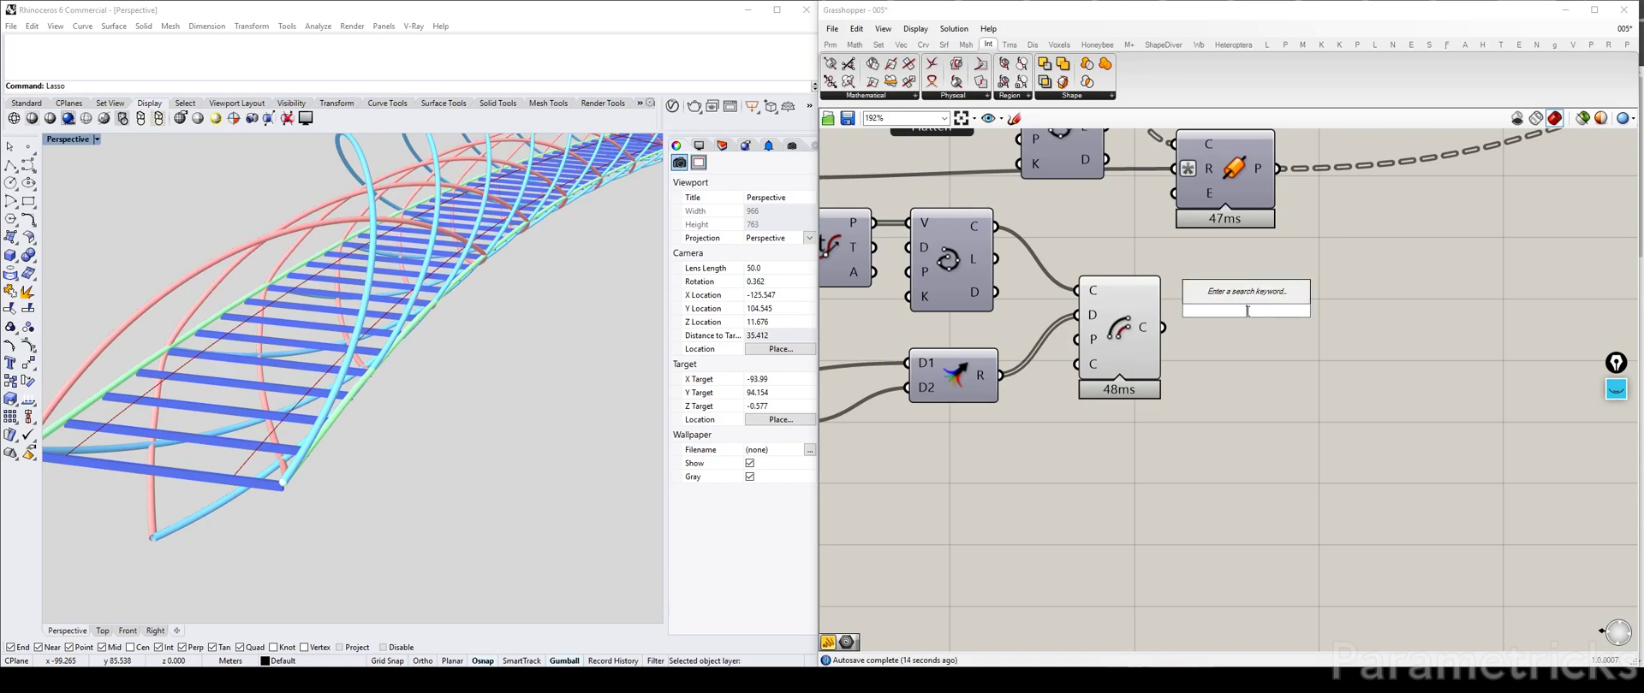
{"action": "type", "text": "lof"}
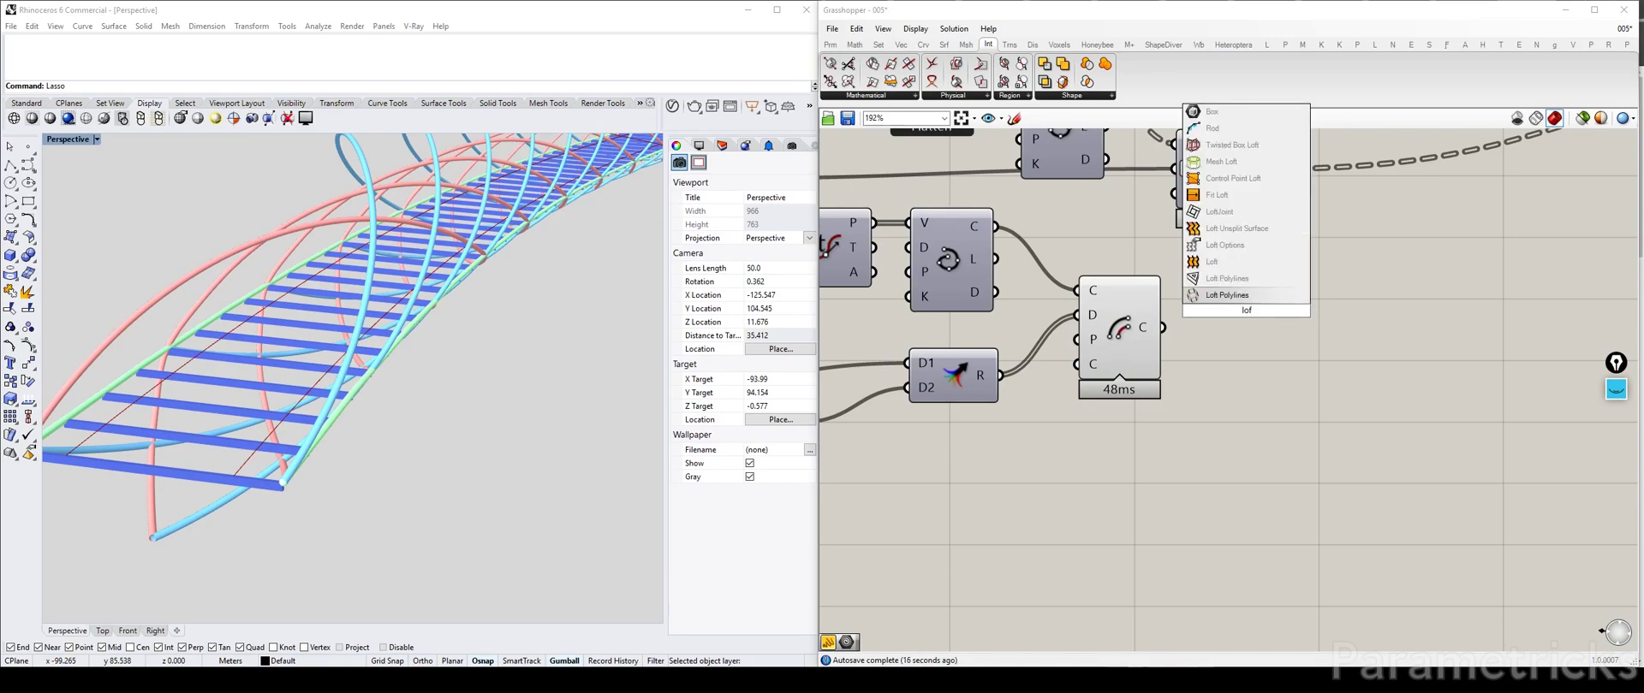
{"action": "left_click", "coordinate": [1213, 261]}
{"action": "left_click_drag", "start_coordinate": [1163, 327], "coordinate": [1205, 298]}
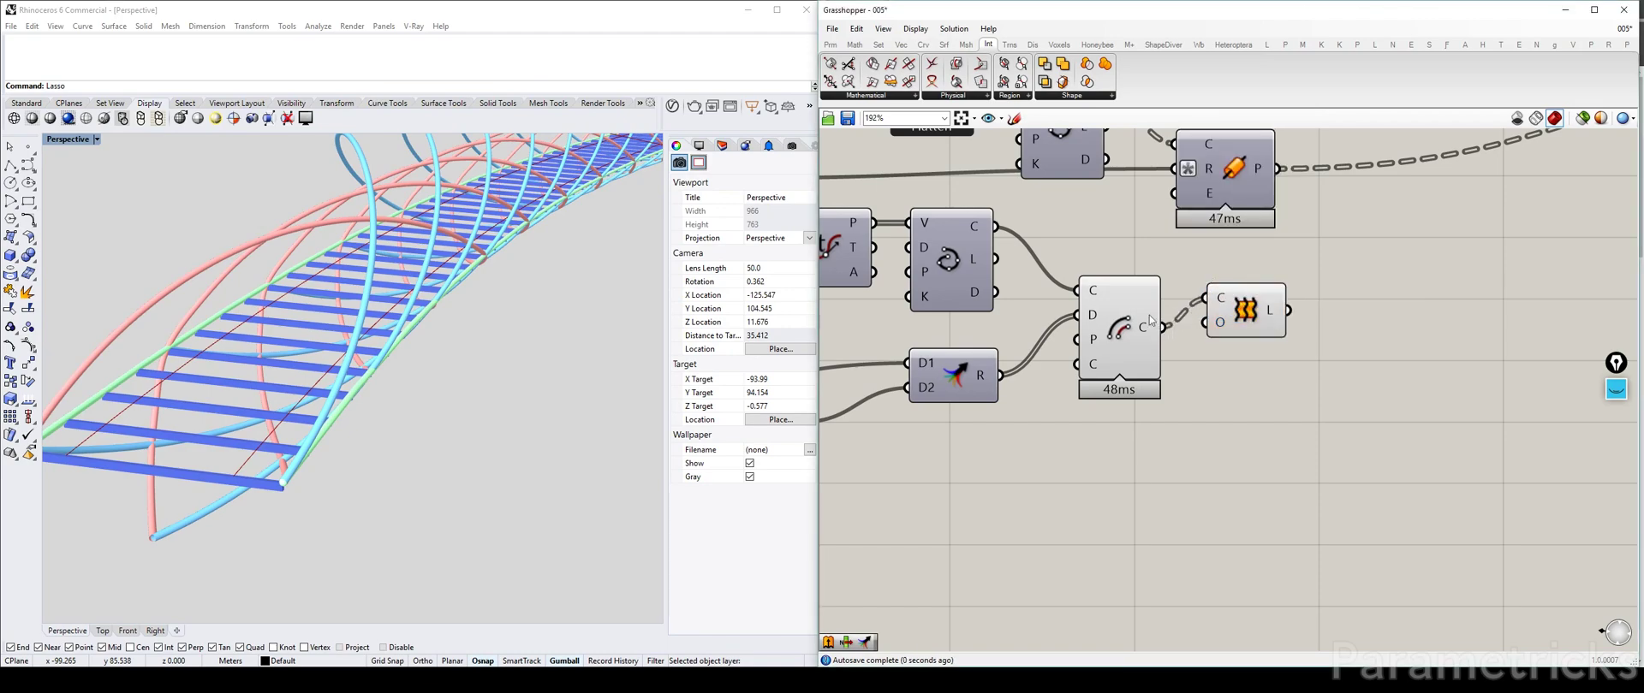
{"action": "right_click", "coordinate": [1221, 299]}
{"action": "left_click", "coordinate": [1268, 395]}
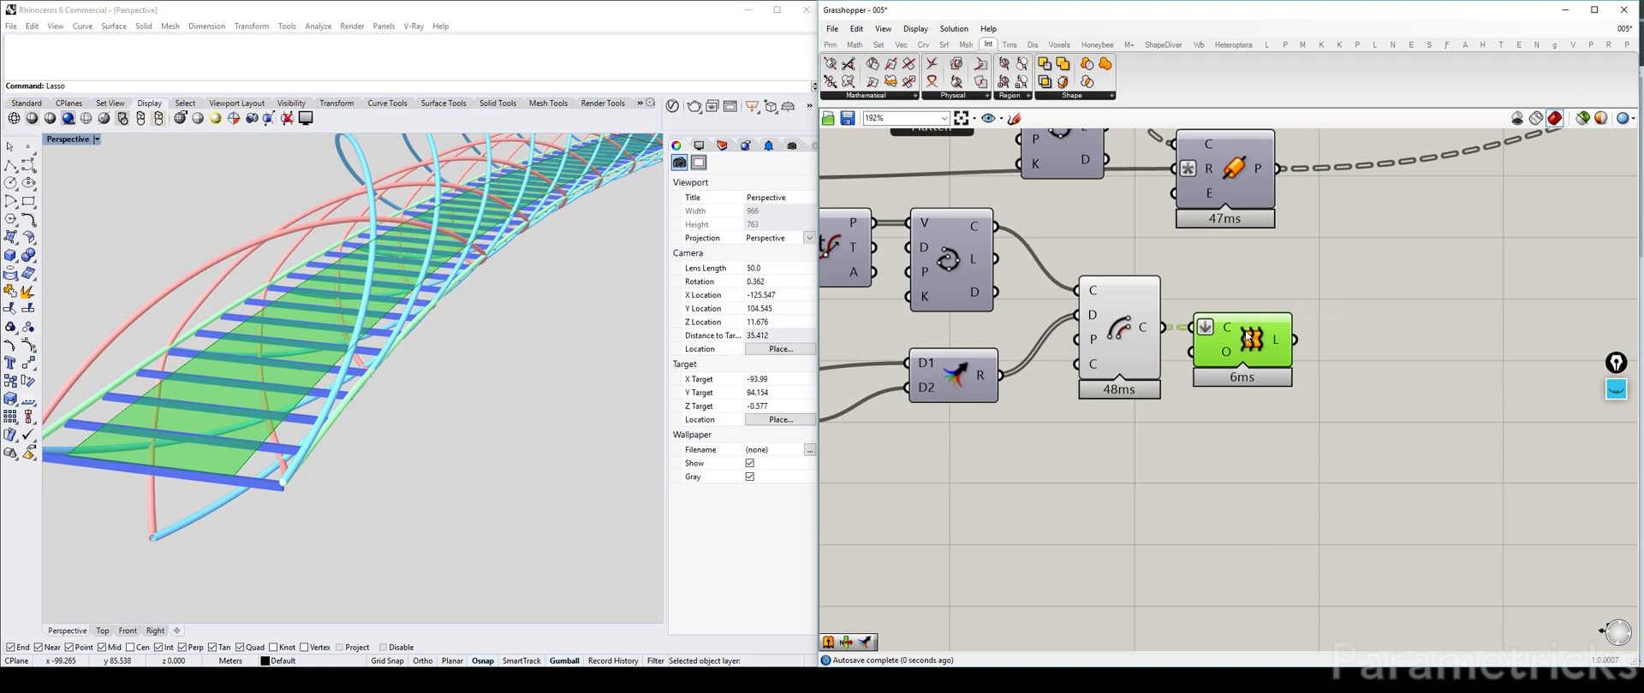
Turn off Offset Curve's preview and select Loft to check the deck surface in the viewport.
{"action": "left_click", "coordinate": [1094, 318]}
{"action": "right_click_drag", "start_coordinate": [1235, 340], "coordinate": [1064, 347]}
{"action": "left_click", "coordinate": [1077, 351]}
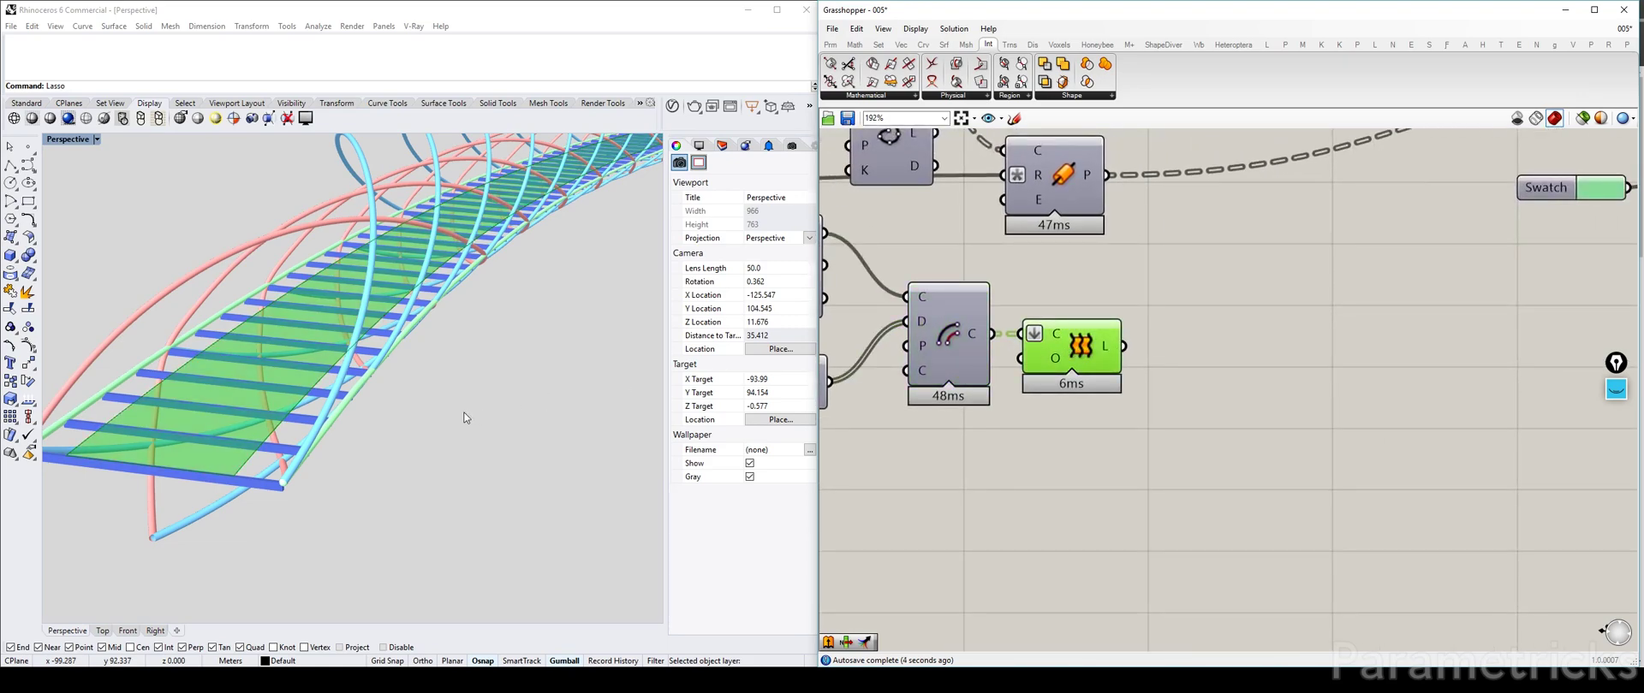
{"action": "left_click", "coordinate": [1229, 355]}
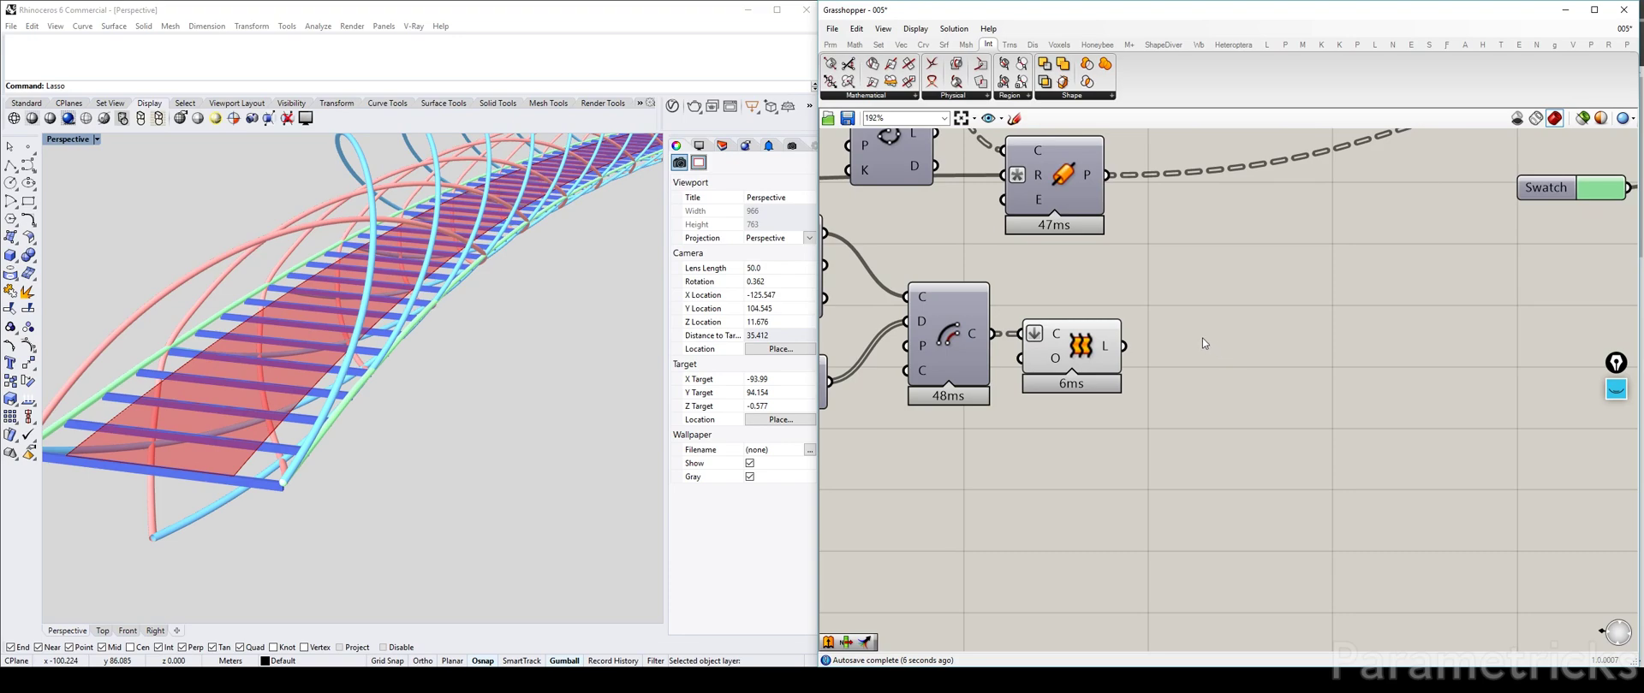
Add an Extrude component after Loft and wire the lofted surface into its B input.
{"action": "double_click", "coordinate": [1186, 347]}
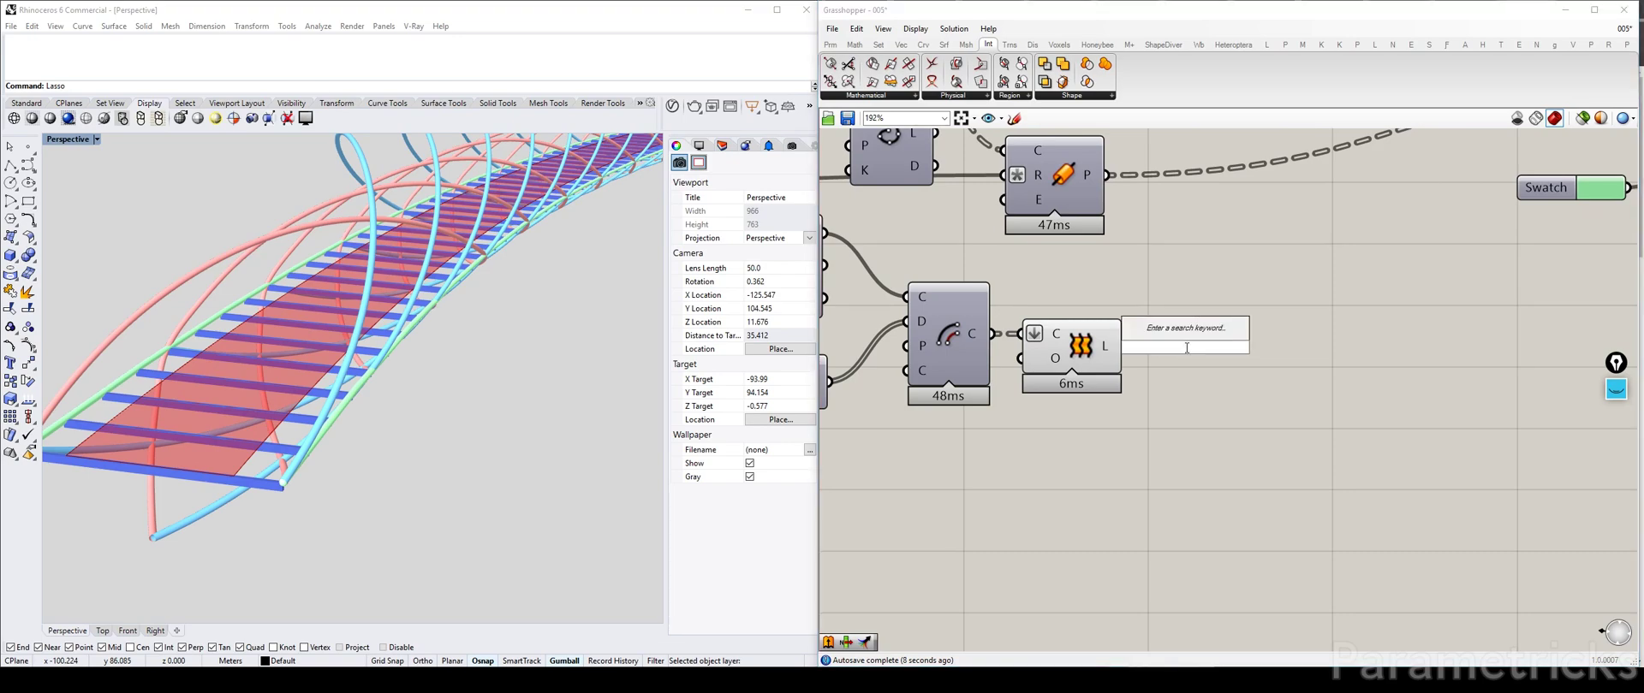
{"action": "type", "text": "6"}
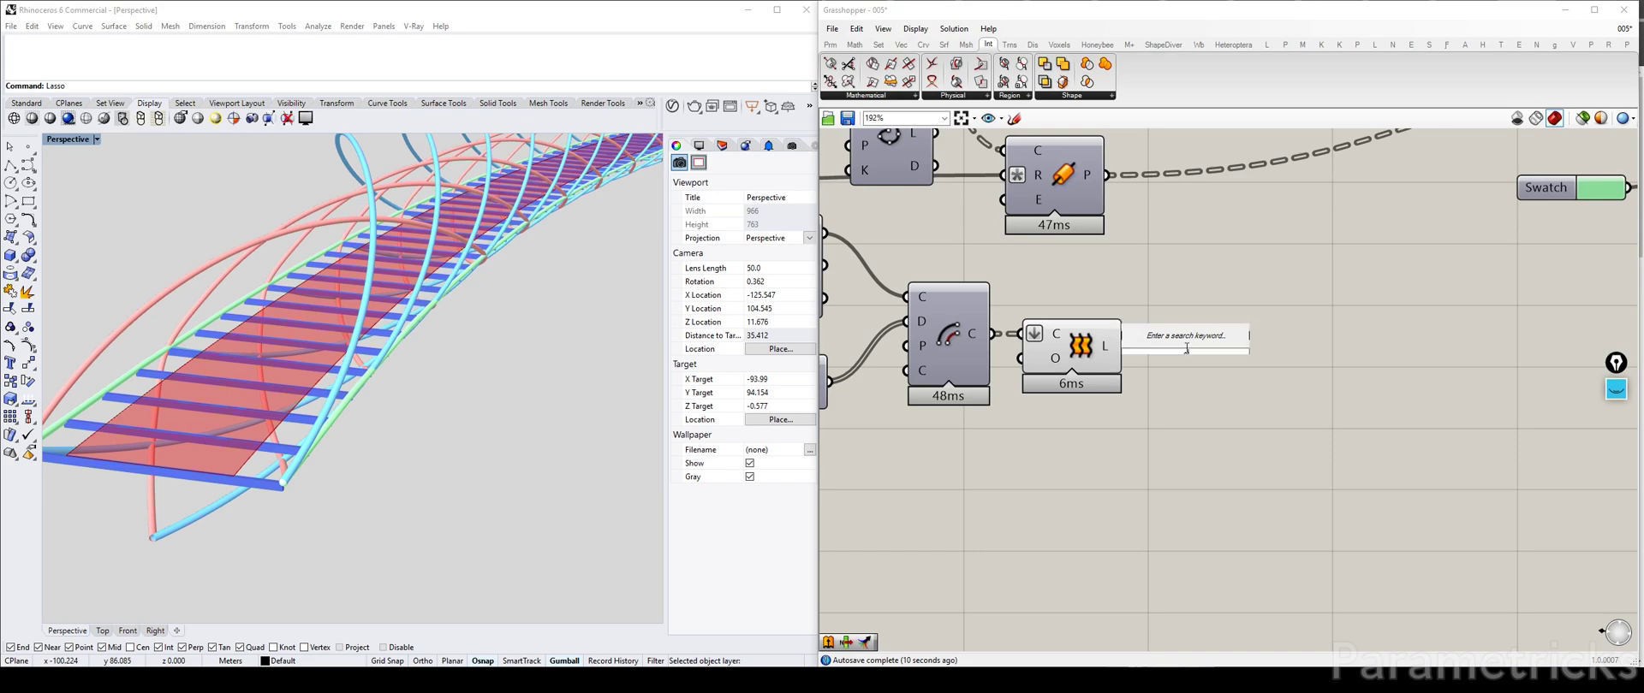
{"action": "type", "text": "xtr"}
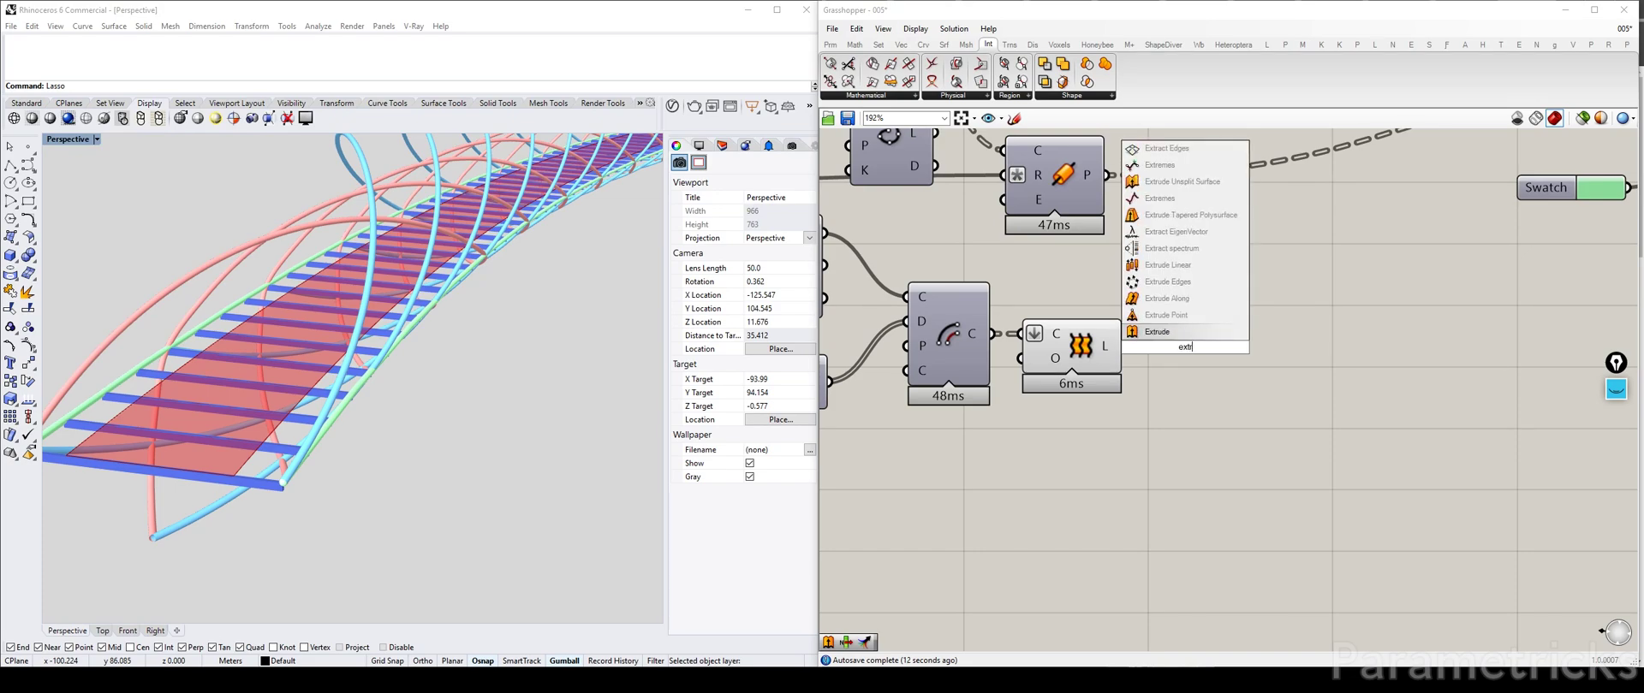
{"action": "key", "text": "Down"}
{"action": "key", "text": "Return"}
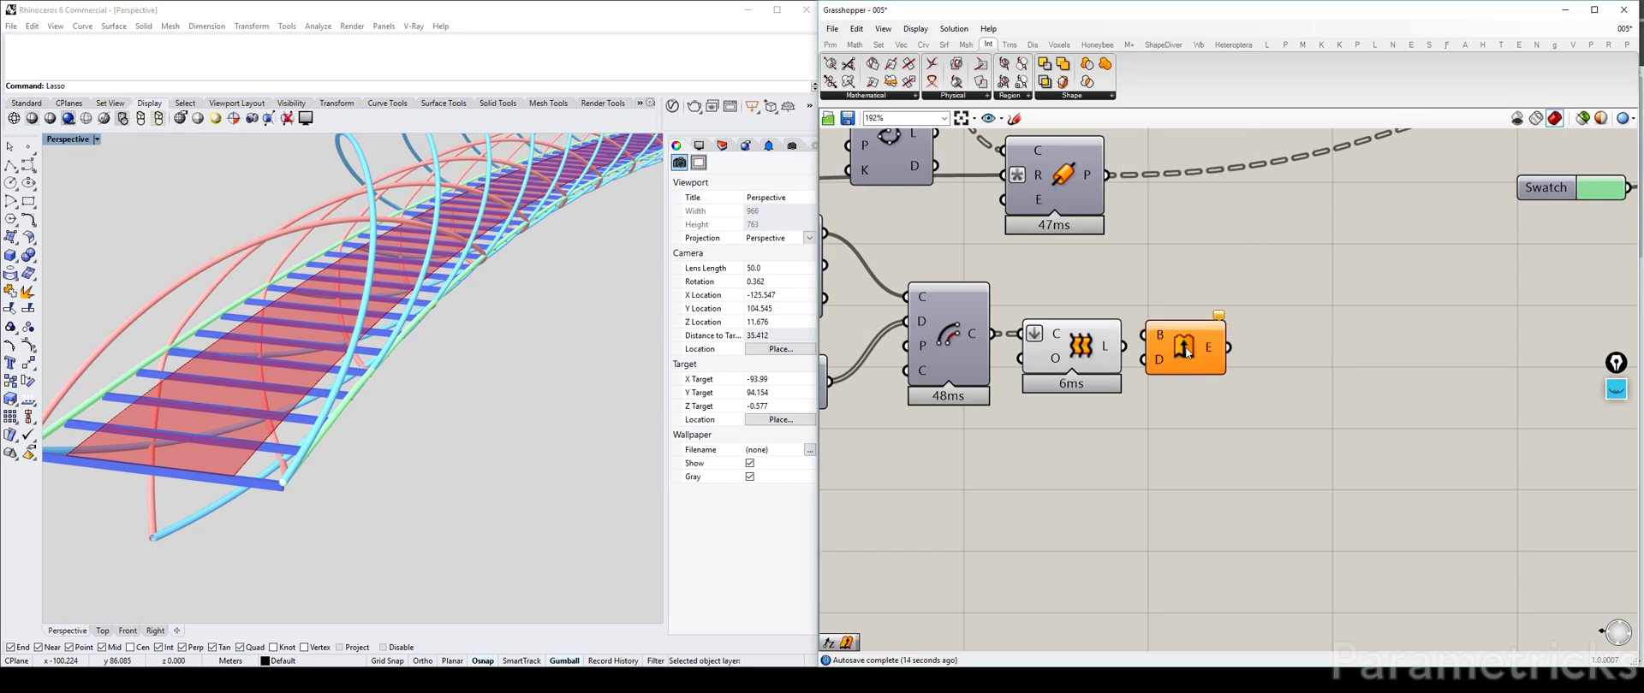
{"action": "left_click_drag", "start_coordinate": [1168, 356], "coordinate": [1222, 375]}
Add a Unit Z component, wire it into Extrude's D input, and turn off the Loft preview.
{"action": "double_click", "coordinate": [1048, 440]}
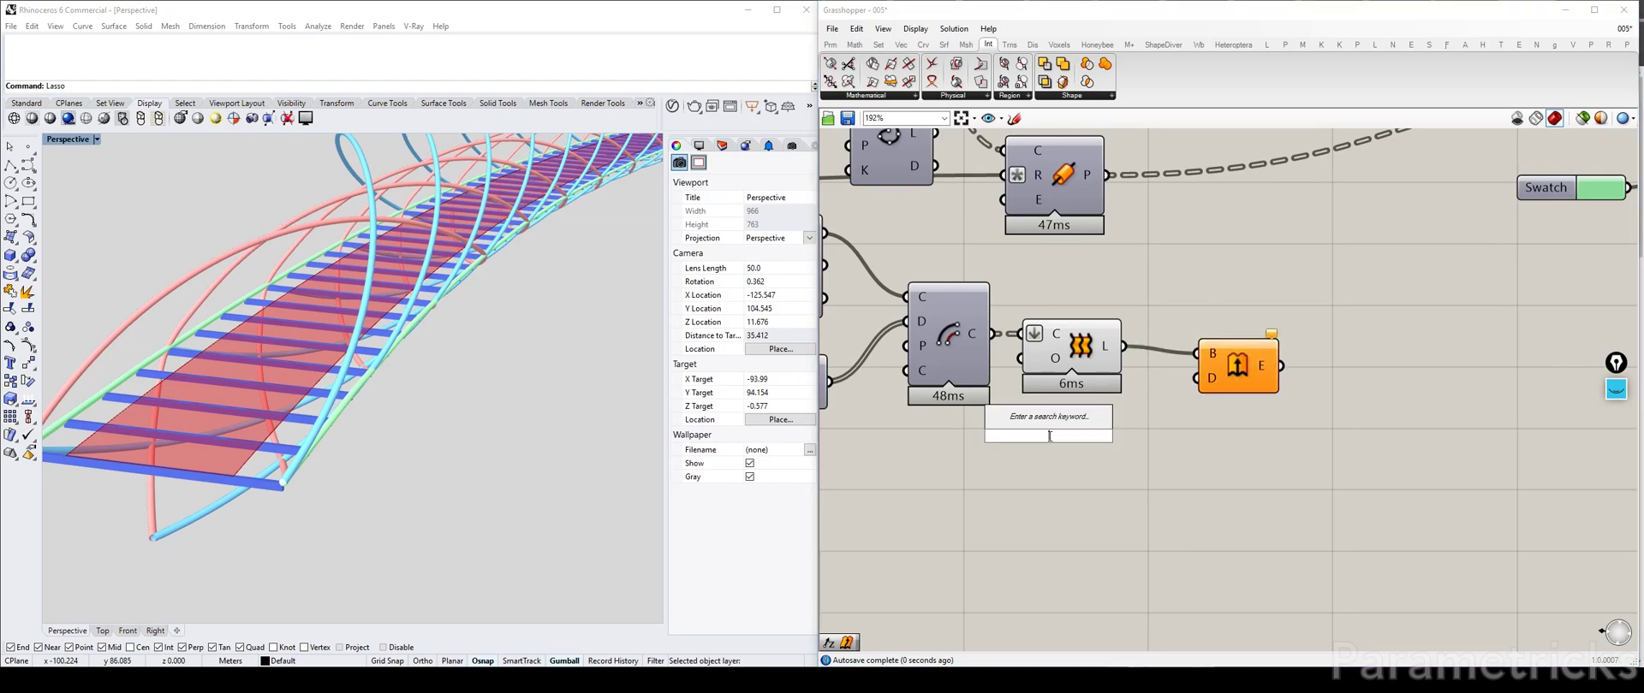
{"action": "type", "text": "z"}
{"action": "key", "text": "Return"}
{"action": "left_click_drag", "start_coordinate": [1051, 441], "coordinate": [1197, 378]}
{"action": "left_click", "coordinate": [1078, 357]}
Examine the Helix Bridge notes and the input parameters at the start of the definition for deck dimensions.
{"action": "scroll", "coordinate": [1270, 413], "scroll_direction": "down", "scroll_amount": 3}
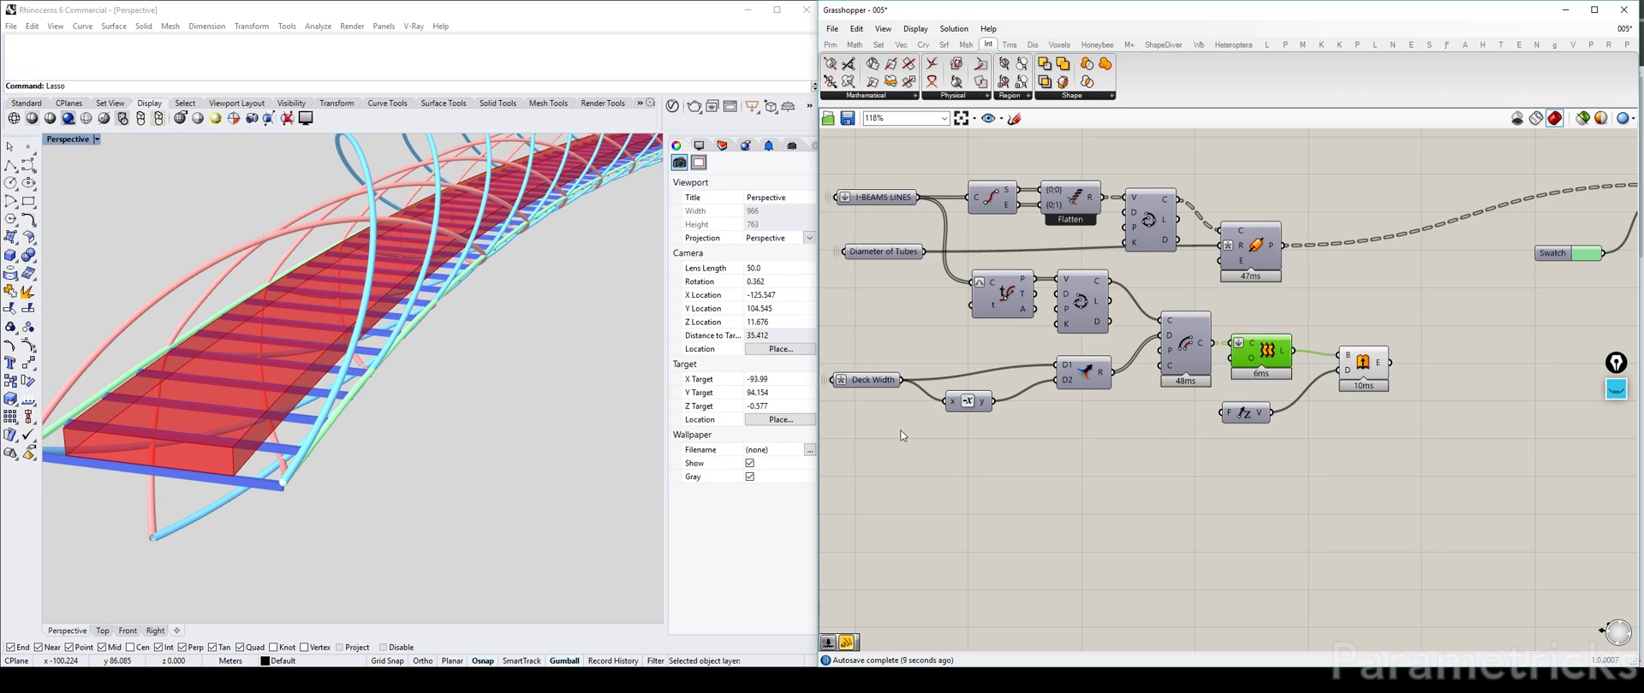
{"action": "scroll", "coordinate": [1092, 424], "scroll_direction": "down", "scroll_amount": 5}
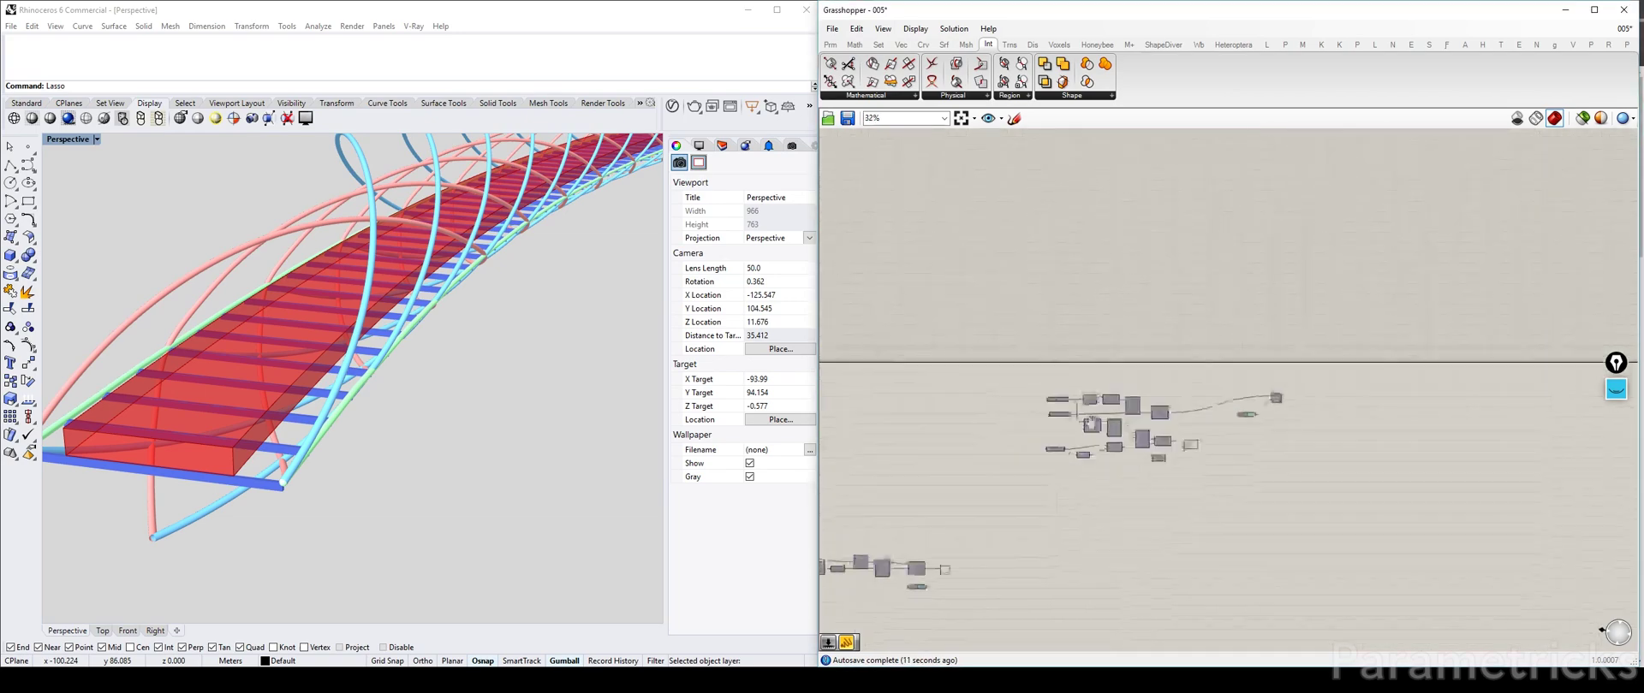
{"action": "right_click_drag", "start_coordinate": [1092, 423], "coordinate": [1614, 299]}
{"action": "right_click_drag", "start_coordinate": [875, 340], "coordinate": [1184, 304]}
{"action": "scroll", "coordinate": [1096, 244], "scroll_direction": "up", "scroll_amount": 7}
{"action": "right_click_drag", "start_coordinate": [894, 296], "coordinate": [1056, 405]}
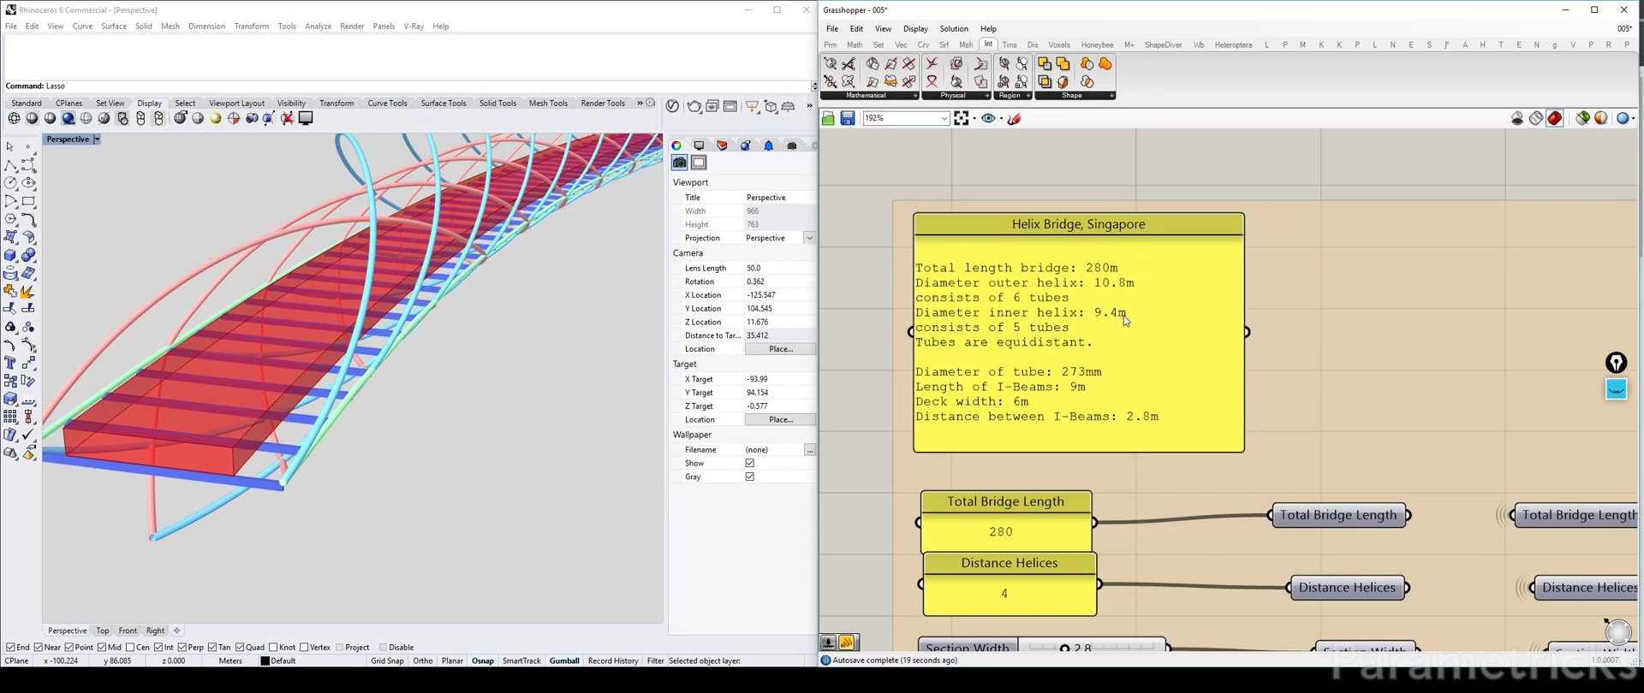
{"action": "right_click_drag", "start_coordinate": [1110, 605], "coordinate": [1086, 281]}
{"action": "right_click_drag", "start_coordinate": [1071, 520], "coordinate": [1052, 353]}
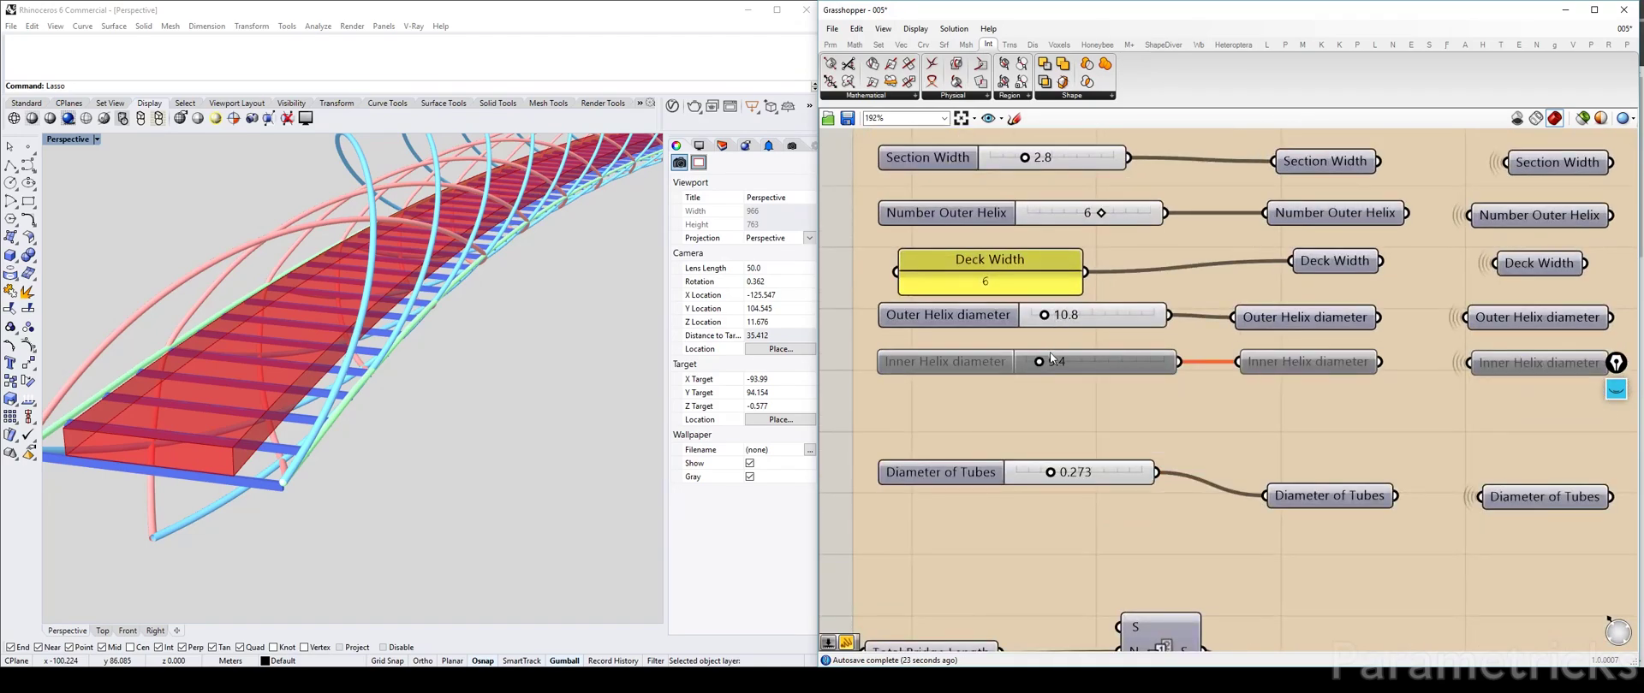
{"action": "scroll", "coordinate": [1058, 364], "scroll_direction": "down", "scroll_amount": 4}
{"action": "scroll", "coordinate": [1031, 430], "scroll_direction": "up", "scroll_amount": 2}
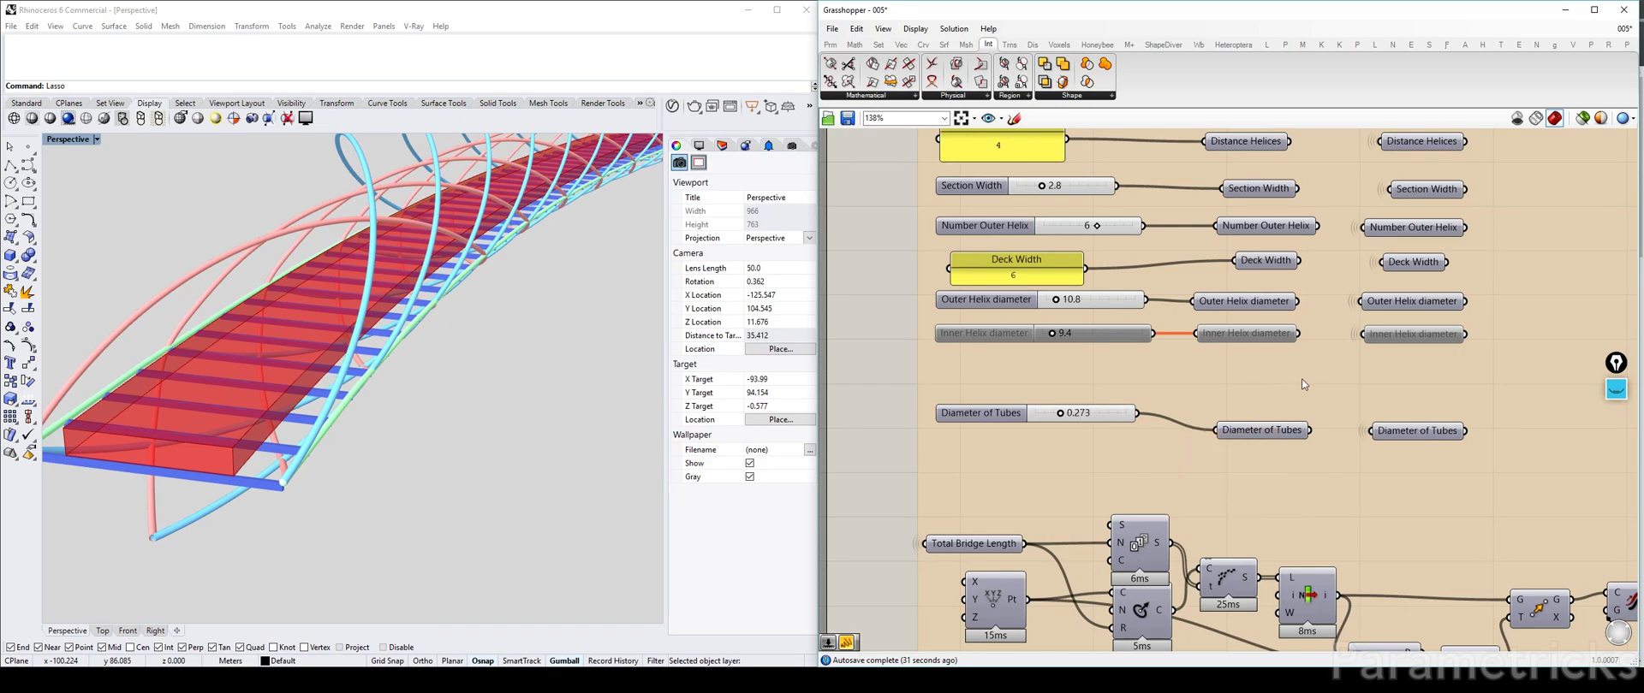
{"action": "scroll", "coordinate": [1319, 382], "scroll_direction": "down", "scroll_amount": 7}
{"action": "right_click_drag", "start_coordinate": [1323, 386], "coordinate": [985, 349]}
{"action": "right_click_drag", "start_coordinate": [1626, 328], "coordinate": [1042, 312]}
Add a panel containing 0.2, shrink it and place it below the Deck Width parameter of the deck definition.
{"action": "scroll", "coordinate": [1042, 313], "scroll_direction": "up", "scroll_amount": 5}
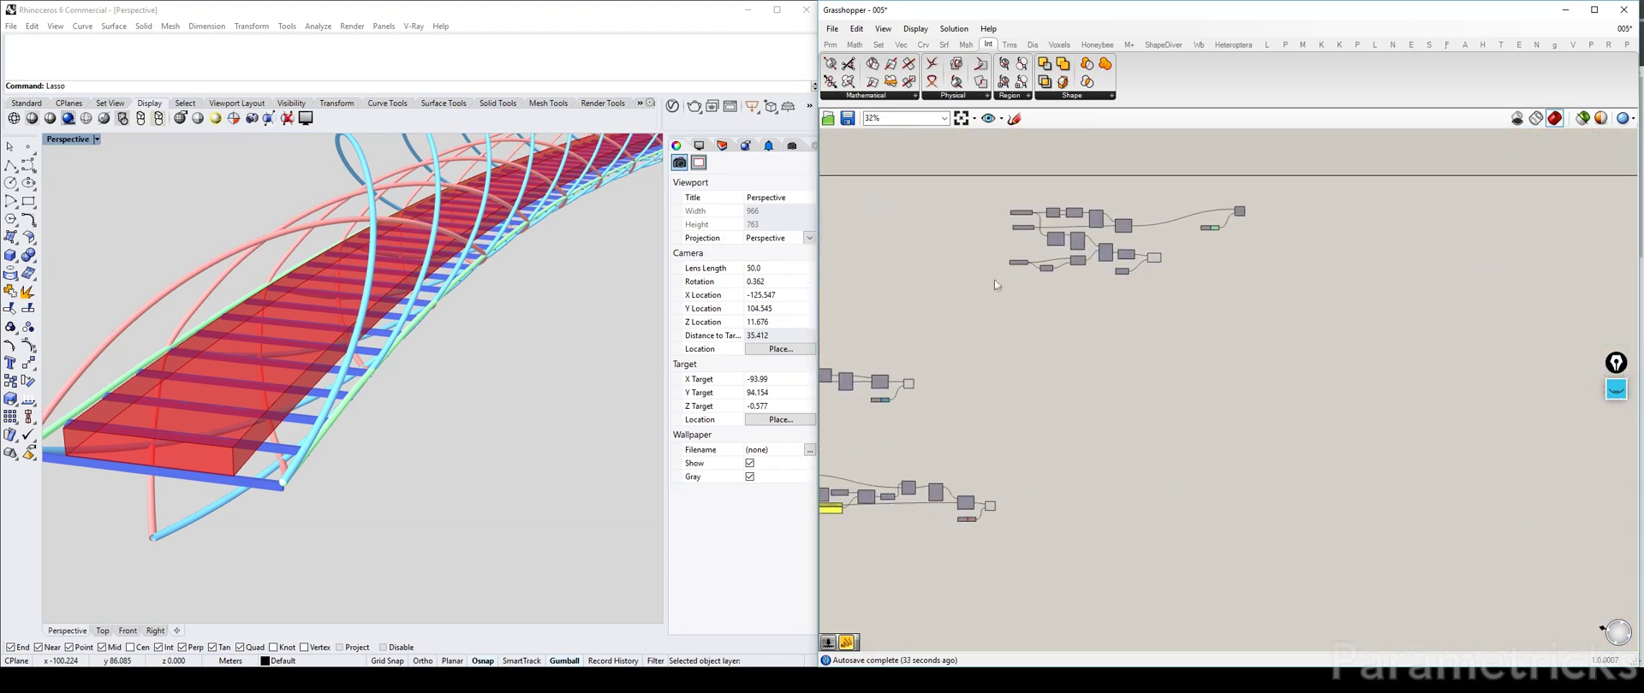
{"action": "double_click", "coordinate": [1067, 367]}
{"action": "type", "text": "//"}
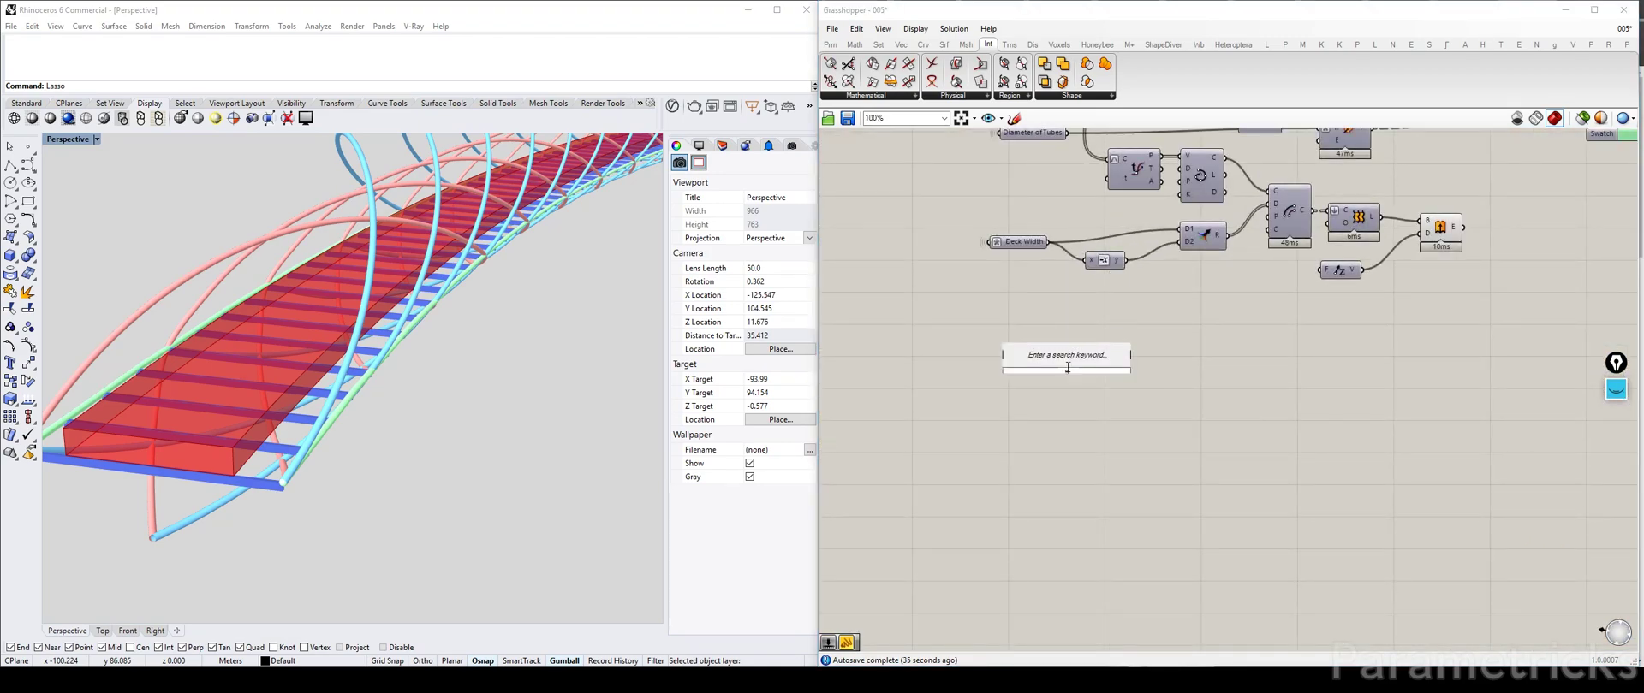
{"action": "key", "text": "Return"}
{"action": "double_click", "coordinate": [1068, 367]}
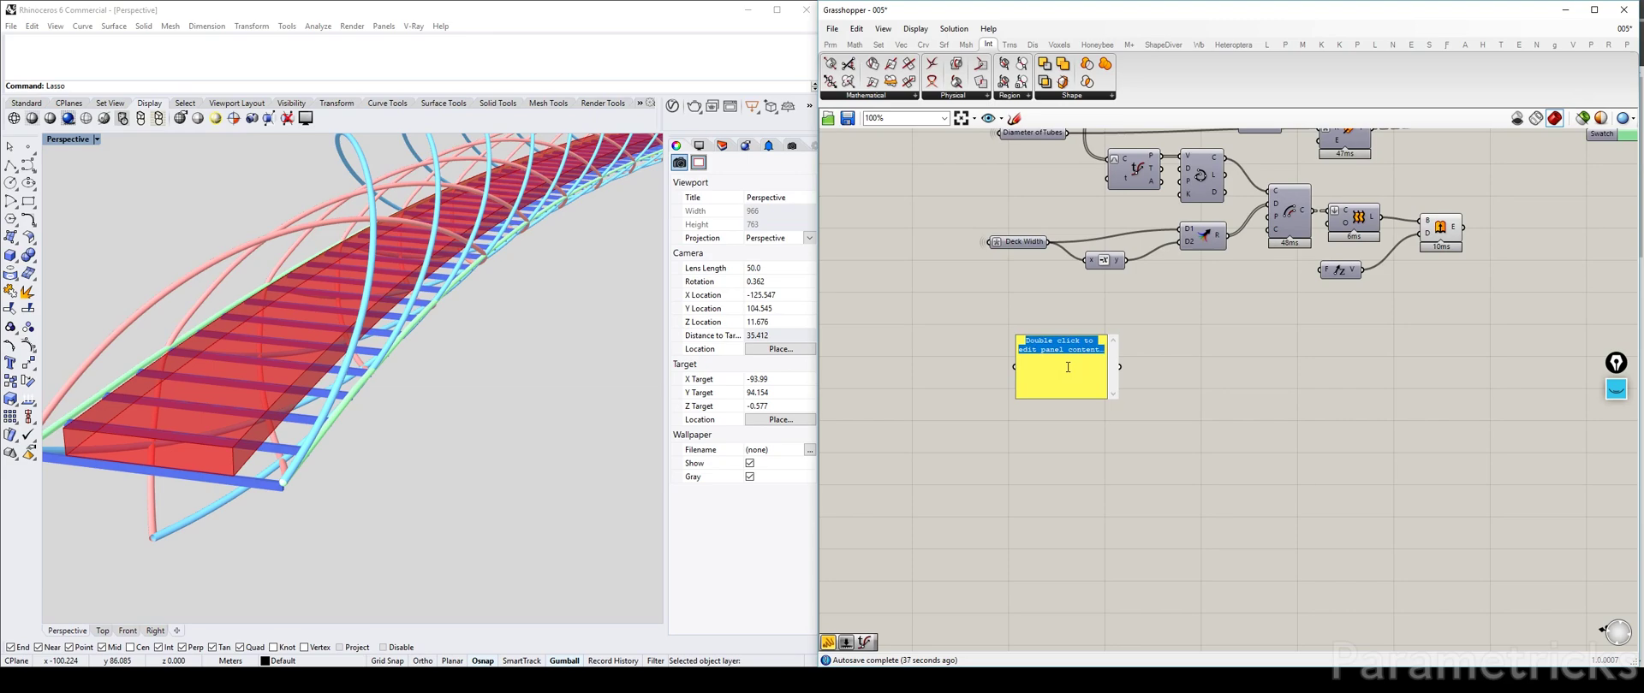
{"action": "type", "text": "0.2"}
{"action": "left_click", "coordinate": [1140, 367]}
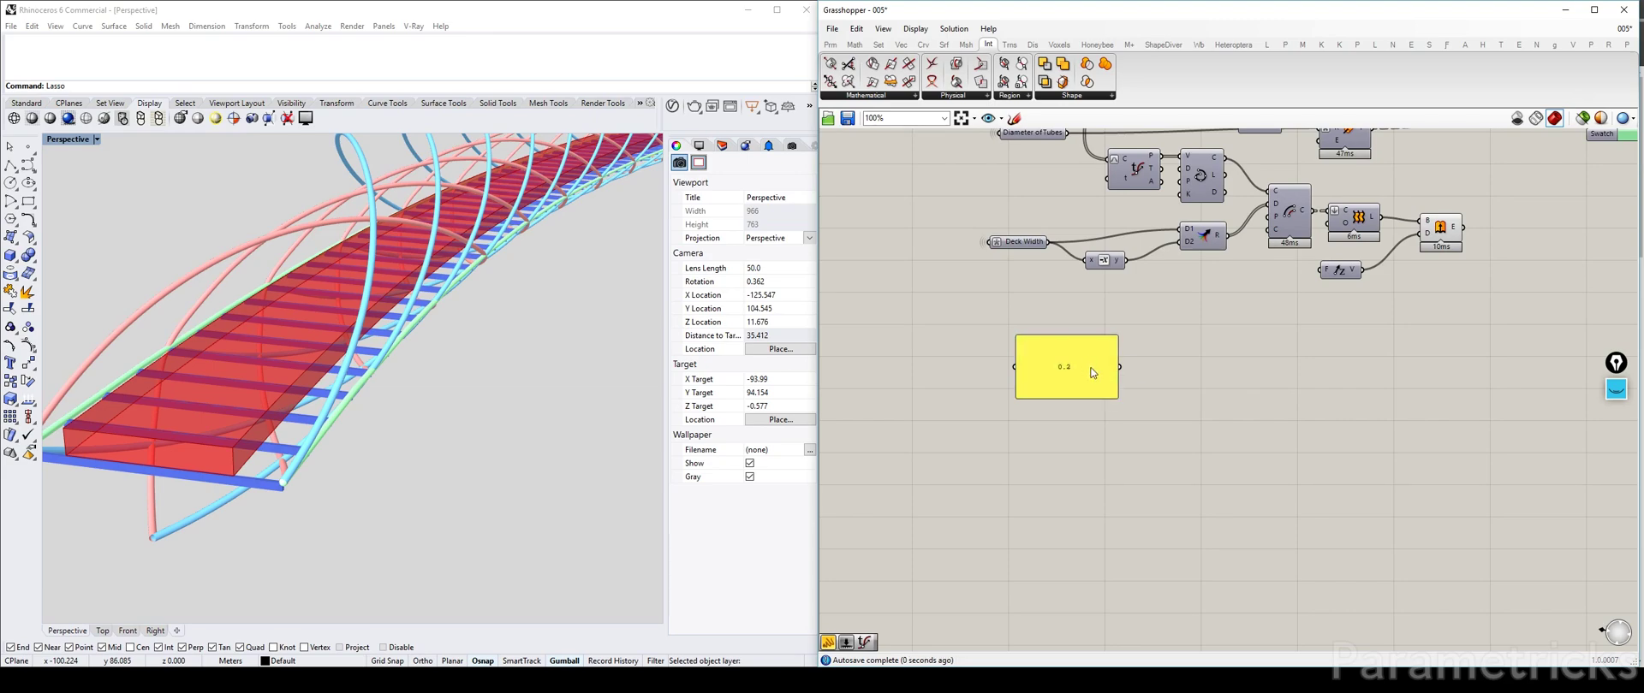
{"action": "left_click_drag", "start_coordinate": [1113, 396], "coordinate": [1054, 297]}
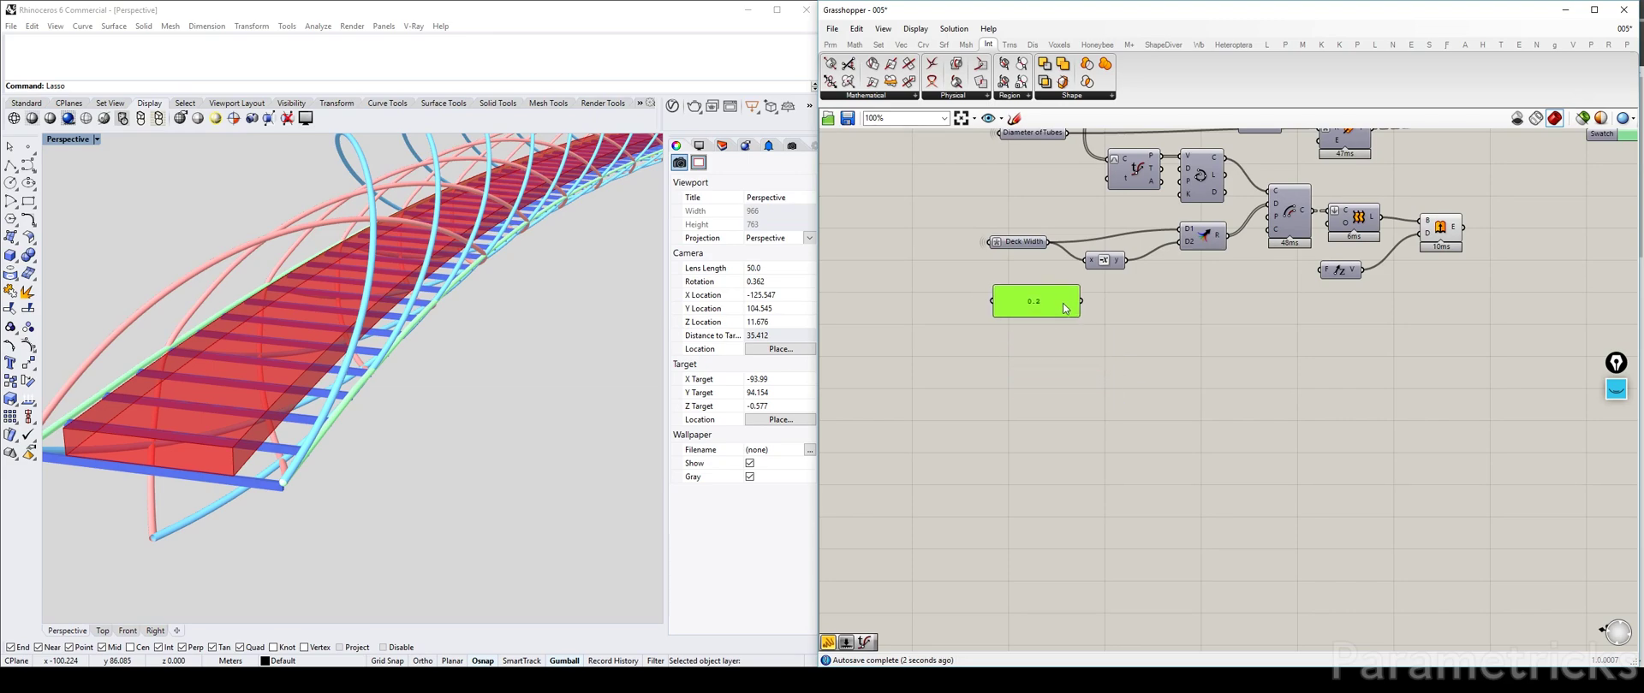
Name the 0.2 panel "Deck Thickness".
{"action": "scroll", "coordinate": [1054, 296], "scroll_direction": "up", "scroll_amount": 3}
{"action": "right_click_drag", "start_coordinate": [1061, 280], "coordinate": [1041, 418]}
{"action": "right_click", "coordinate": [1039, 419]}
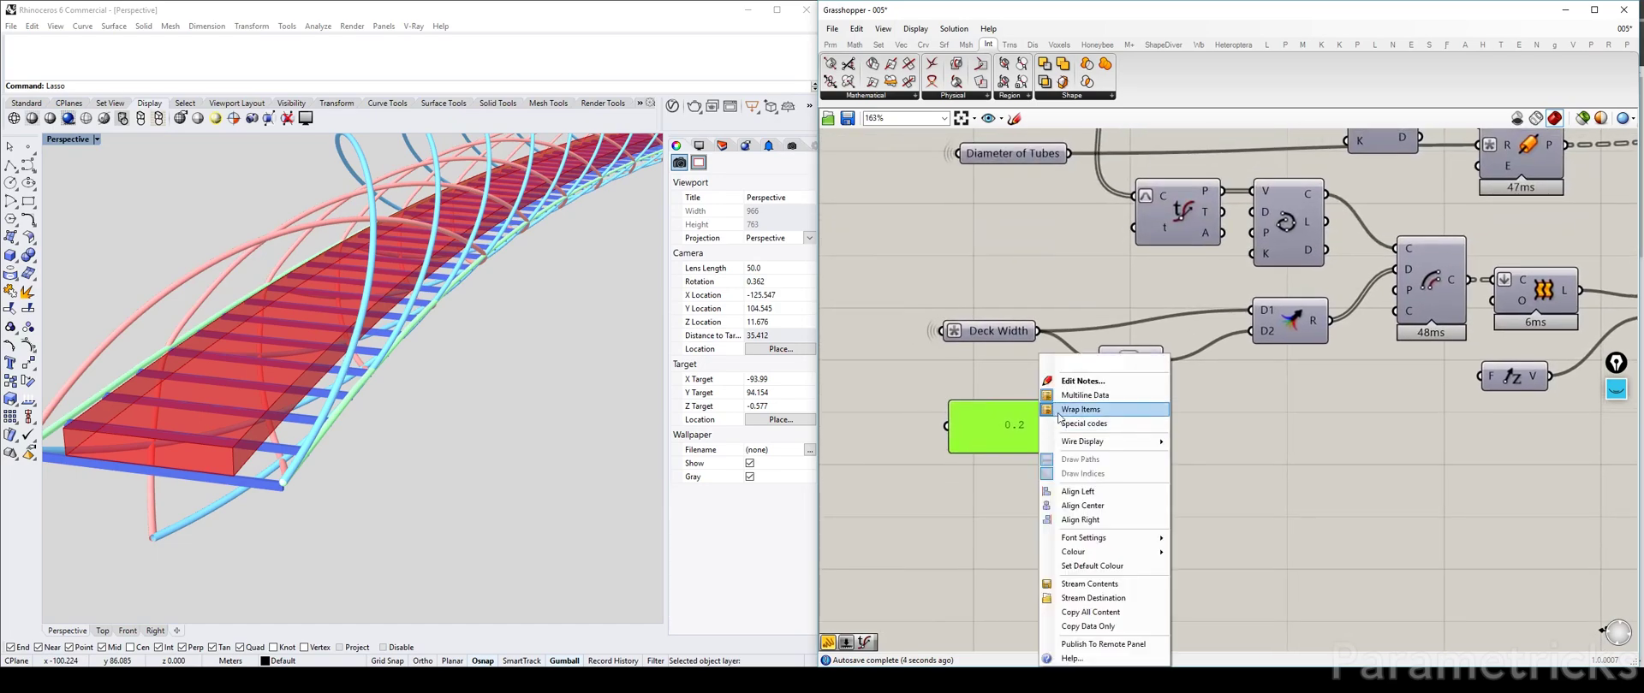
{"action": "type", "text": "Deck"}
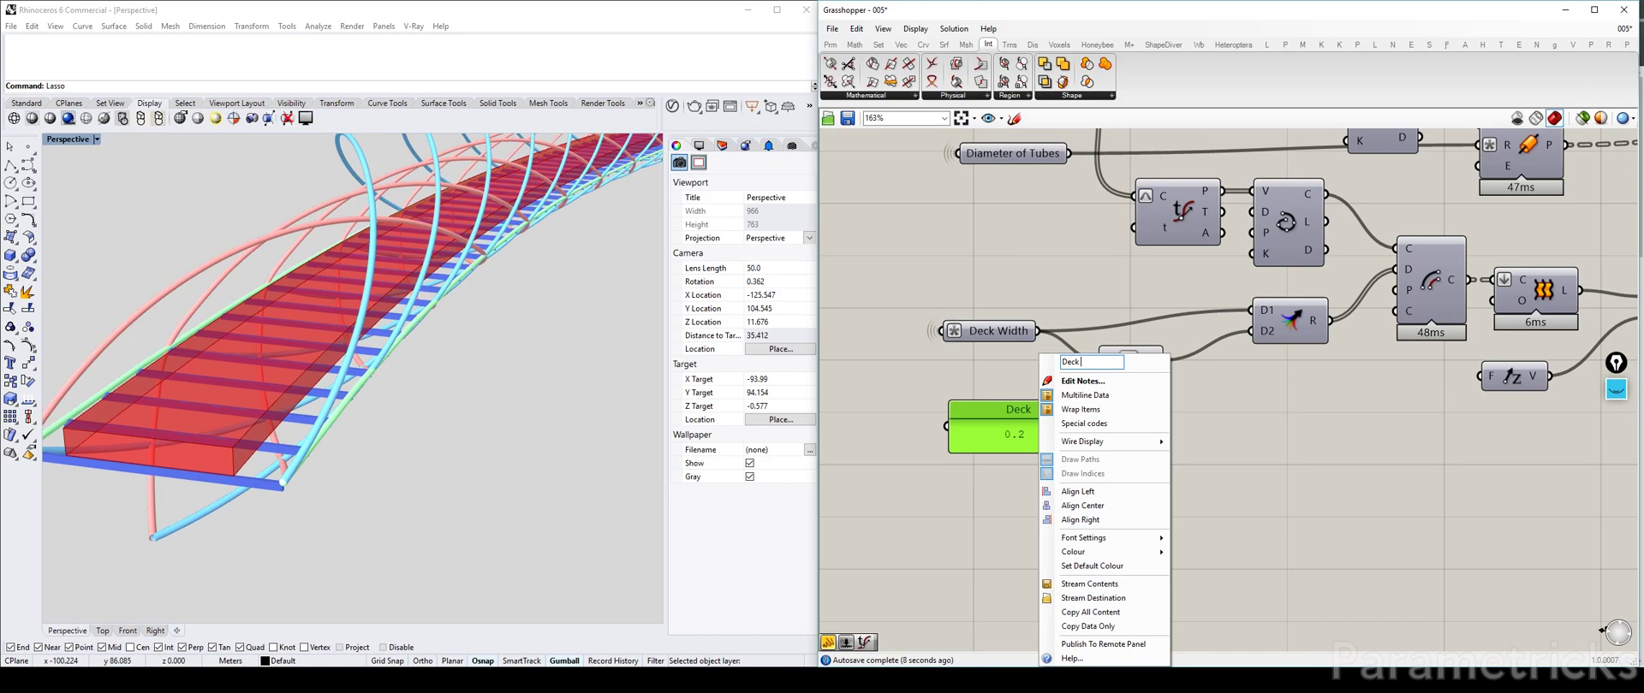
{"action": "type", "text": " Thickness"}
{"action": "left_click", "coordinate": [1277, 427]}
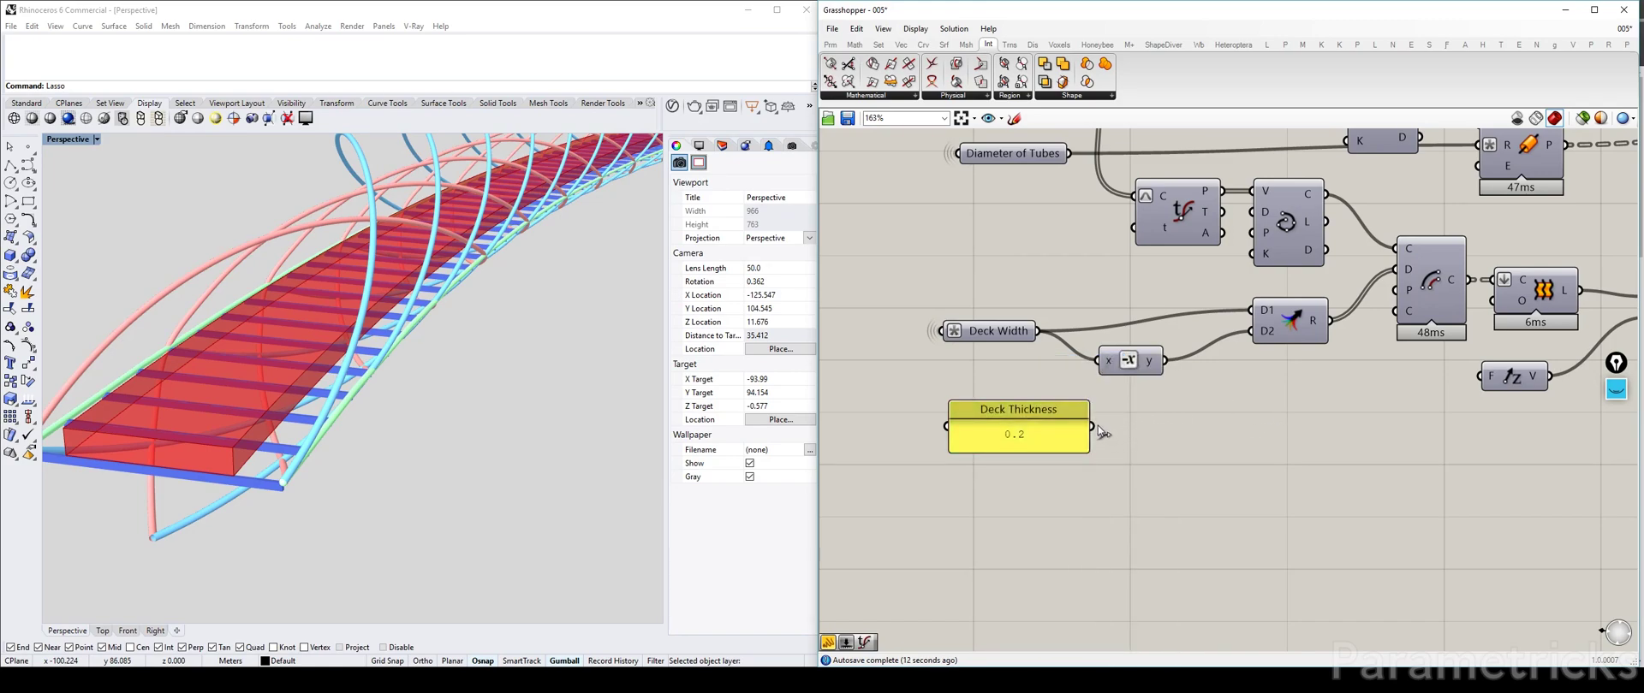
Wire the Deck Thickness panel into the F input of the Unit Z component that drives the deck extrusion.
{"action": "left_click_drag", "start_coordinate": [1093, 426], "coordinate": [1482, 377]}
{"action": "right_click_drag", "start_coordinate": [1634, 424], "coordinate": [1333, 419]}
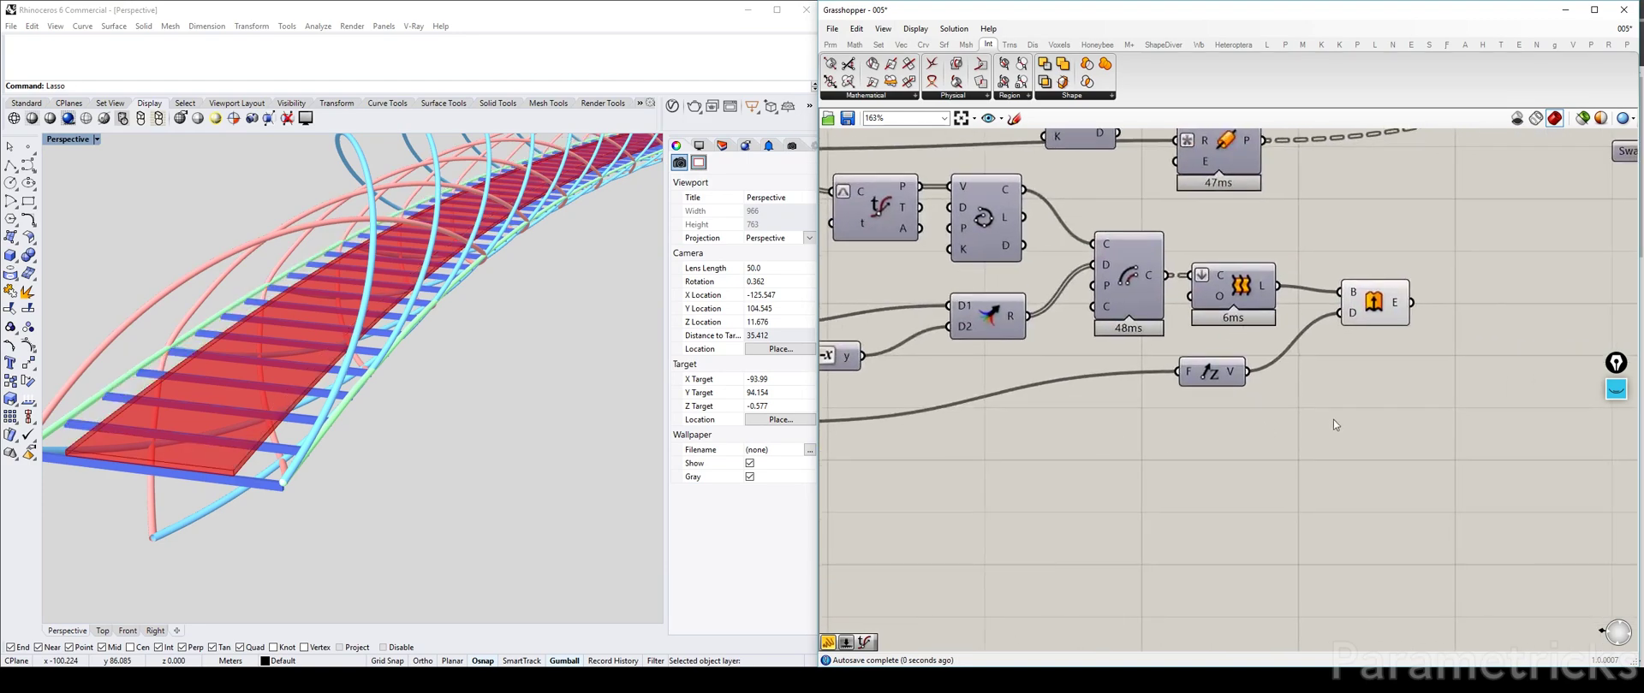
Duplicate the Custom Preview and its Swatch, wire Extrude's E output into the copy's G input, and turn off Extrude's own preview.
{"action": "right_click_drag", "start_coordinate": [1481, 373], "coordinate": [1028, 522]}
{"action": "left_click_drag", "start_coordinate": [1456, 152], "coordinate": [1186, 369]}
{"action": "left_click_drag", "start_coordinate": [1354, 214], "coordinate": [1322, 454], "text": "alt"}
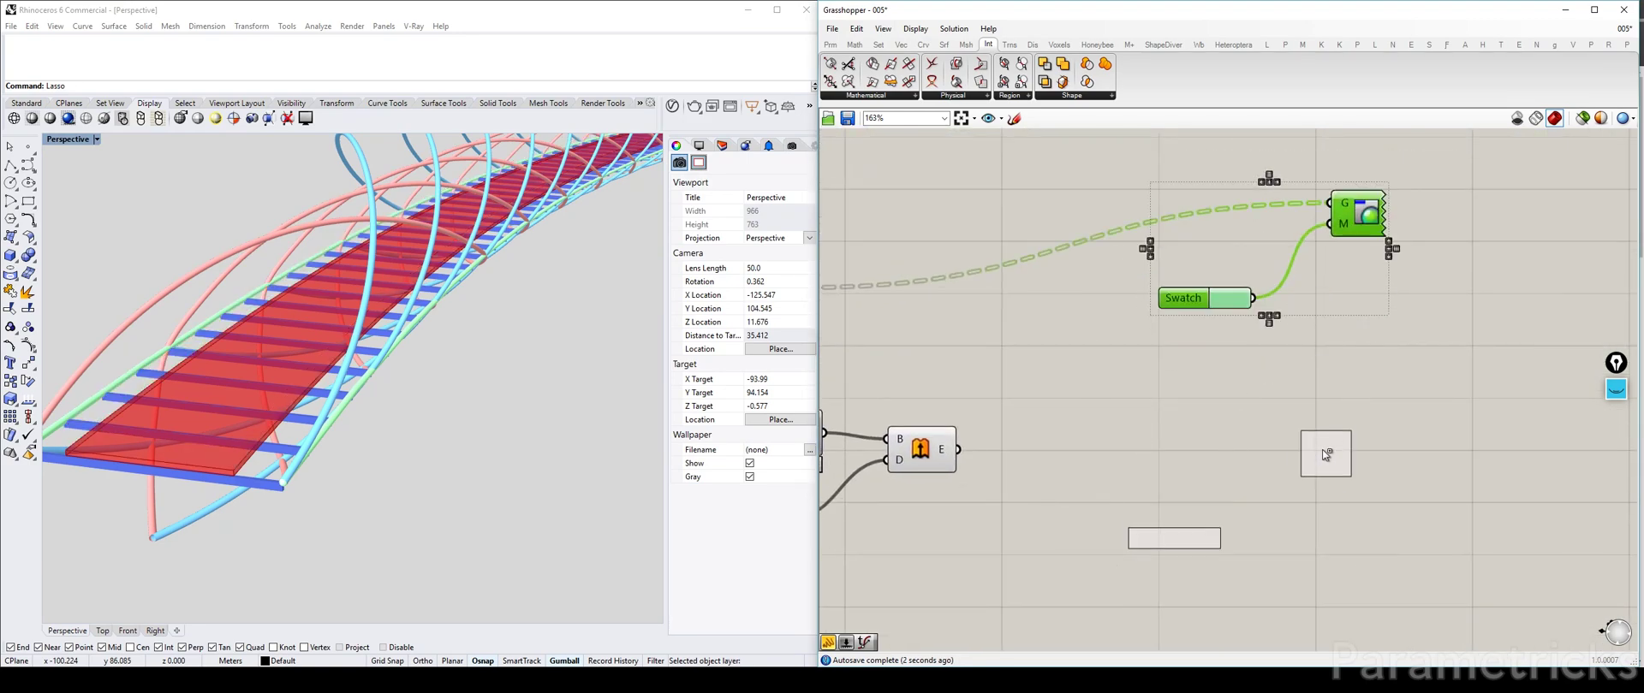
{"action": "left_click", "coordinate": [1325, 455]}
{"action": "left_click_drag", "start_coordinate": [957, 450], "coordinate": [1296, 451]}
{"action": "left_click", "coordinate": [920, 449]}
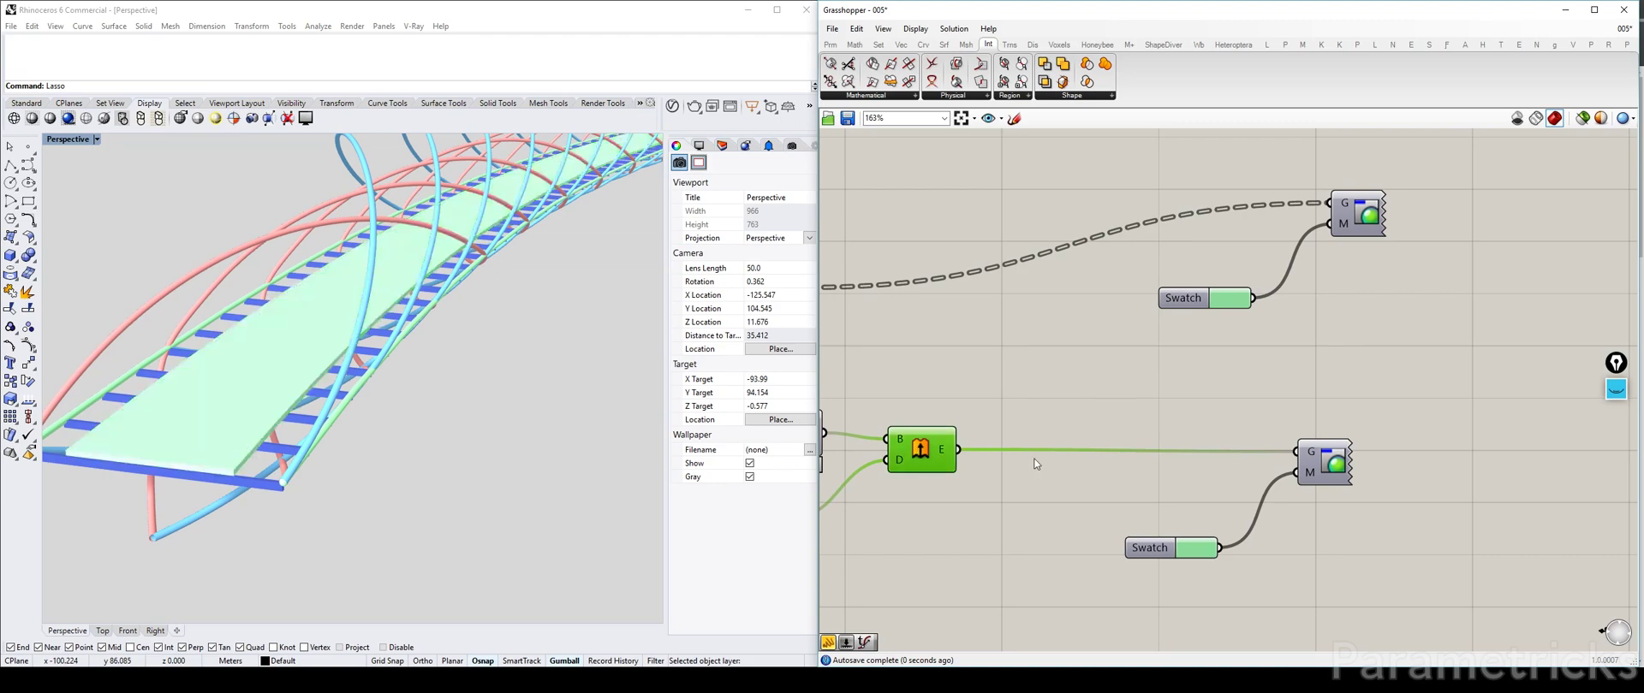
Change the deck preview's Swatch to a neutral grey with saturation 0 and value 63.
{"action": "left_click", "coordinate": [1197, 551]}
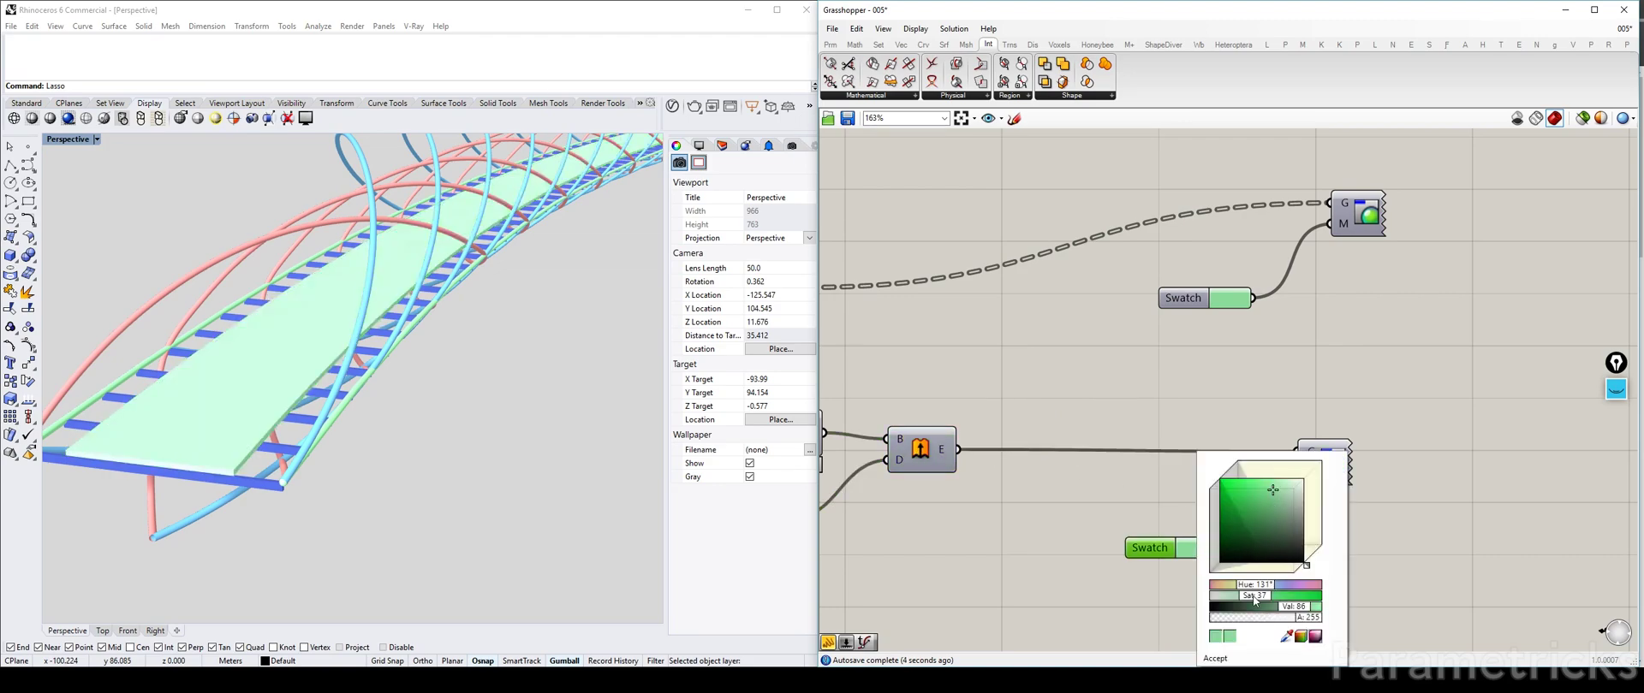
{"action": "left_click_drag", "start_coordinate": [1249, 601], "coordinate": [1212, 597]}
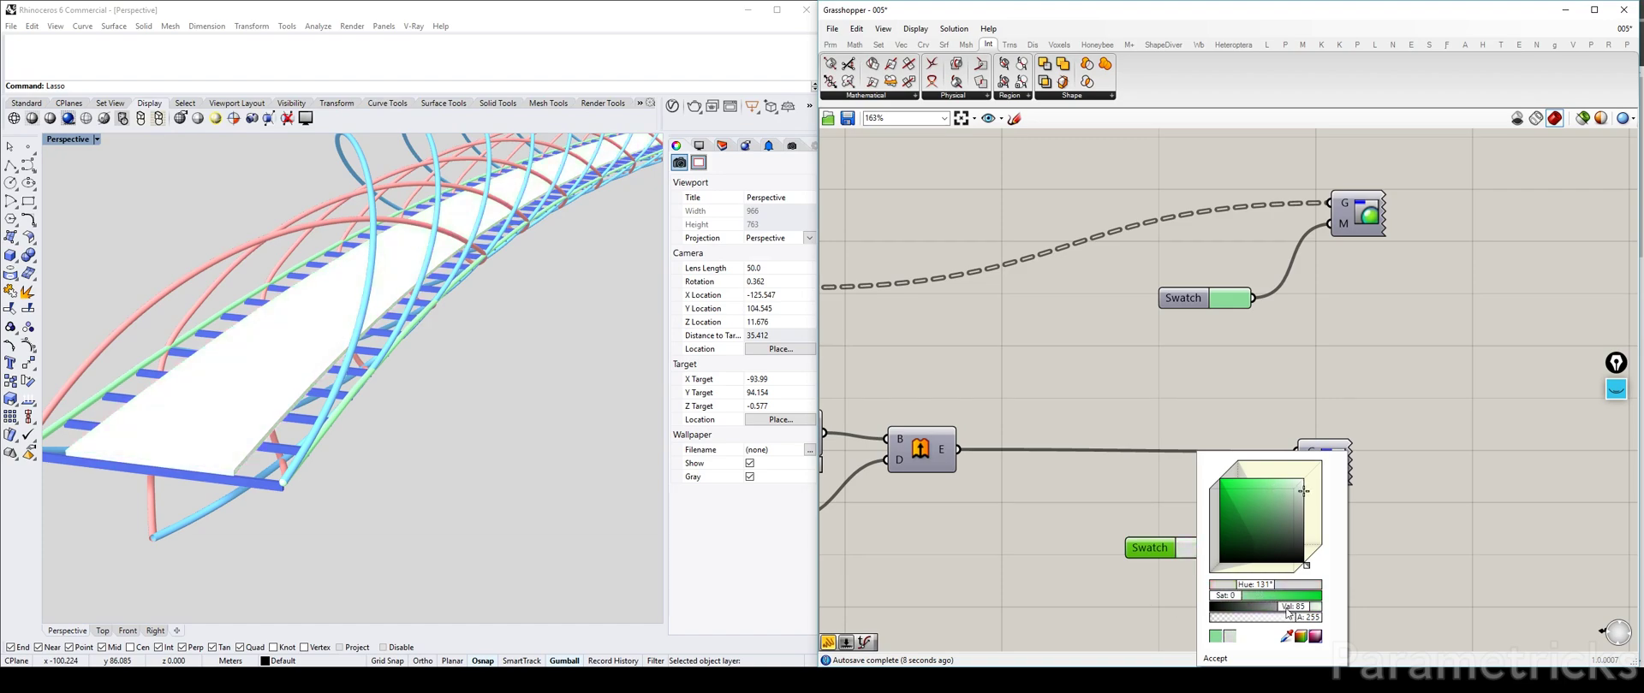
{"action": "mouse_move", "coordinate": [1297, 613]}
{"action": "left_mouse_down"}
{"action": "mouse_move", "coordinate": [1259, 613]}
{"action": "mouse_move", "coordinate": [1275, 614]}
{"action": "left_mouse_up"}
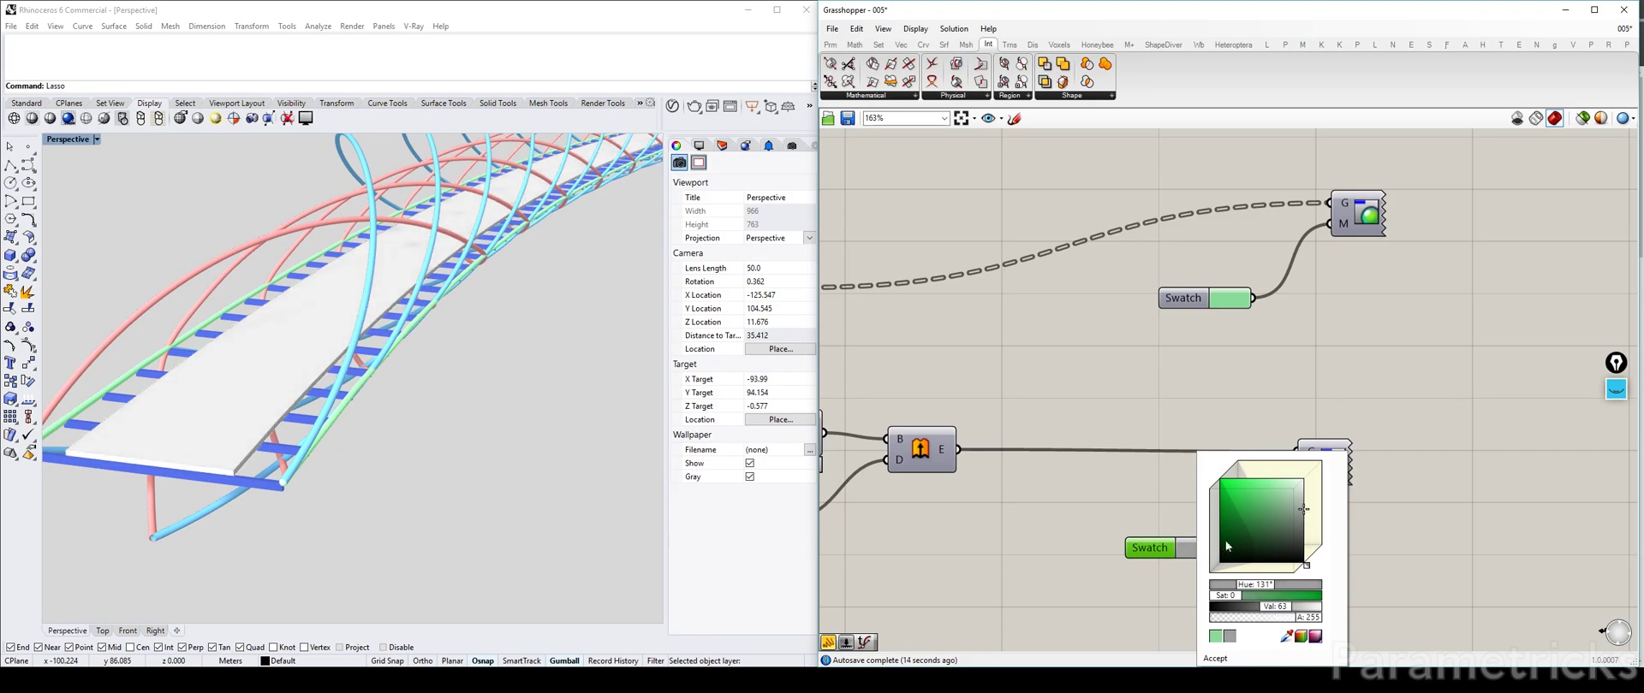
{"action": "left_click", "coordinate": [1147, 408]}
Examine the grey deck along the bridge and check how its end sits on the first cross beam.
{"action": "right_click_drag", "start_coordinate": [461, 370], "coordinate": [421, 383]}
{"action": "scroll", "coordinate": [495, 383], "scroll_direction": "up", "scroll_amount": 5}
{"action": "scroll", "coordinate": [498, 382], "scroll_direction": "up", "scroll_amount": 3}
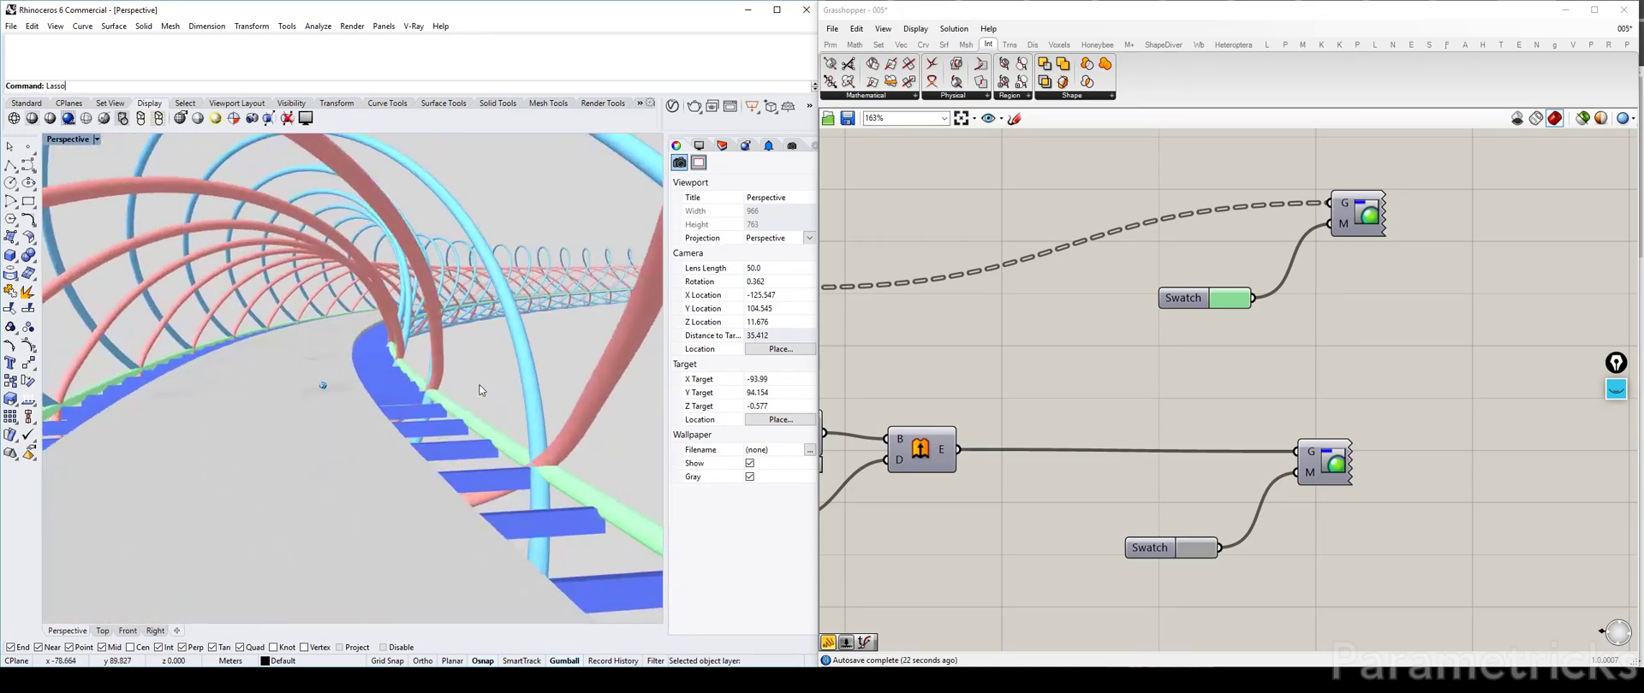
{"action": "scroll", "coordinate": [398, 472], "scroll_direction": "up", "scroll_amount": 1}
{"action": "scroll", "coordinate": [400, 471], "scroll_direction": "down", "scroll_amount": 6}
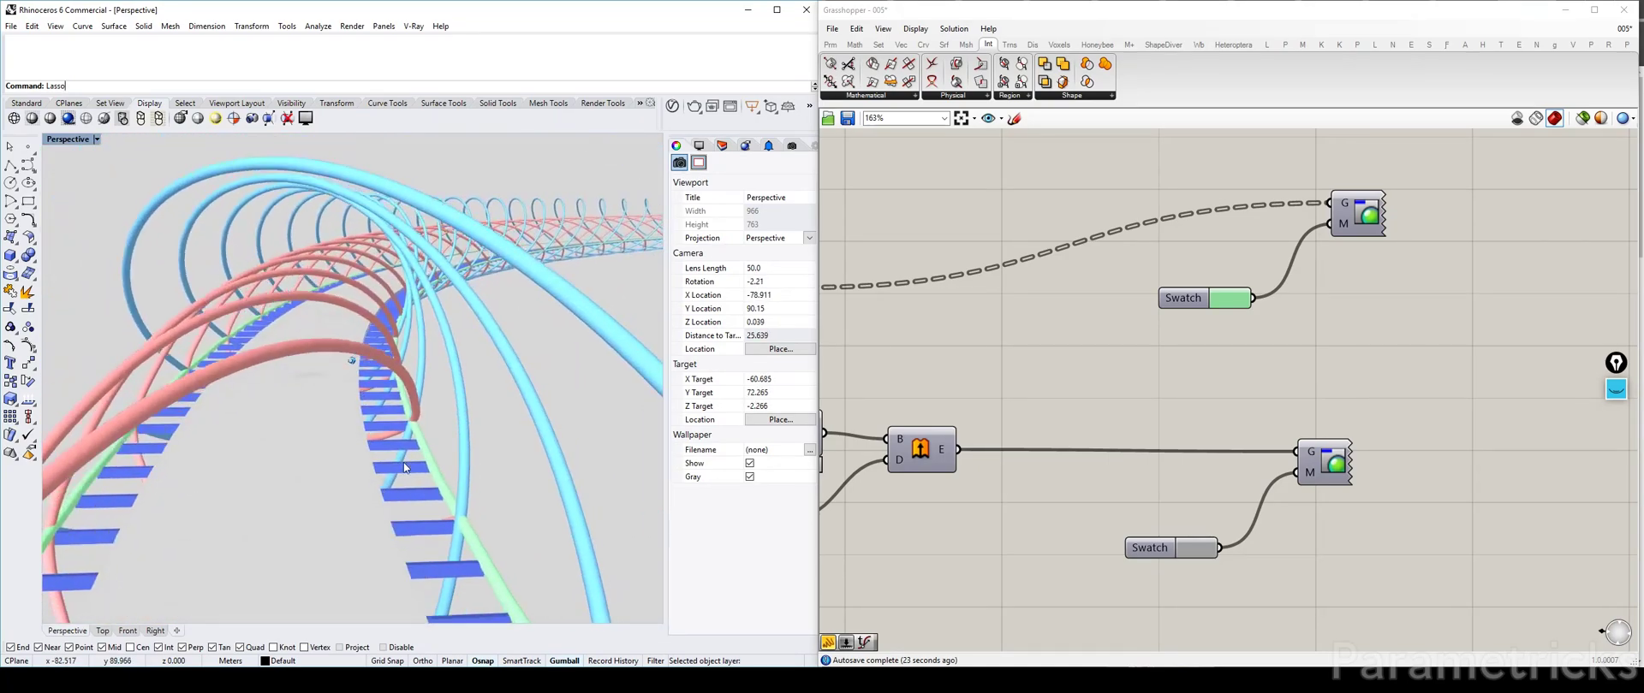
{"action": "right_click_drag", "start_coordinate": [405, 459], "coordinate": [269, 485]}
{"action": "scroll", "coordinate": [271, 484], "scroll_direction": "up", "scroll_amount": 5}
{"action": "scroll", "coordinate": [306, 495], "scroll_direction": "up", "scroll_amount": 3}
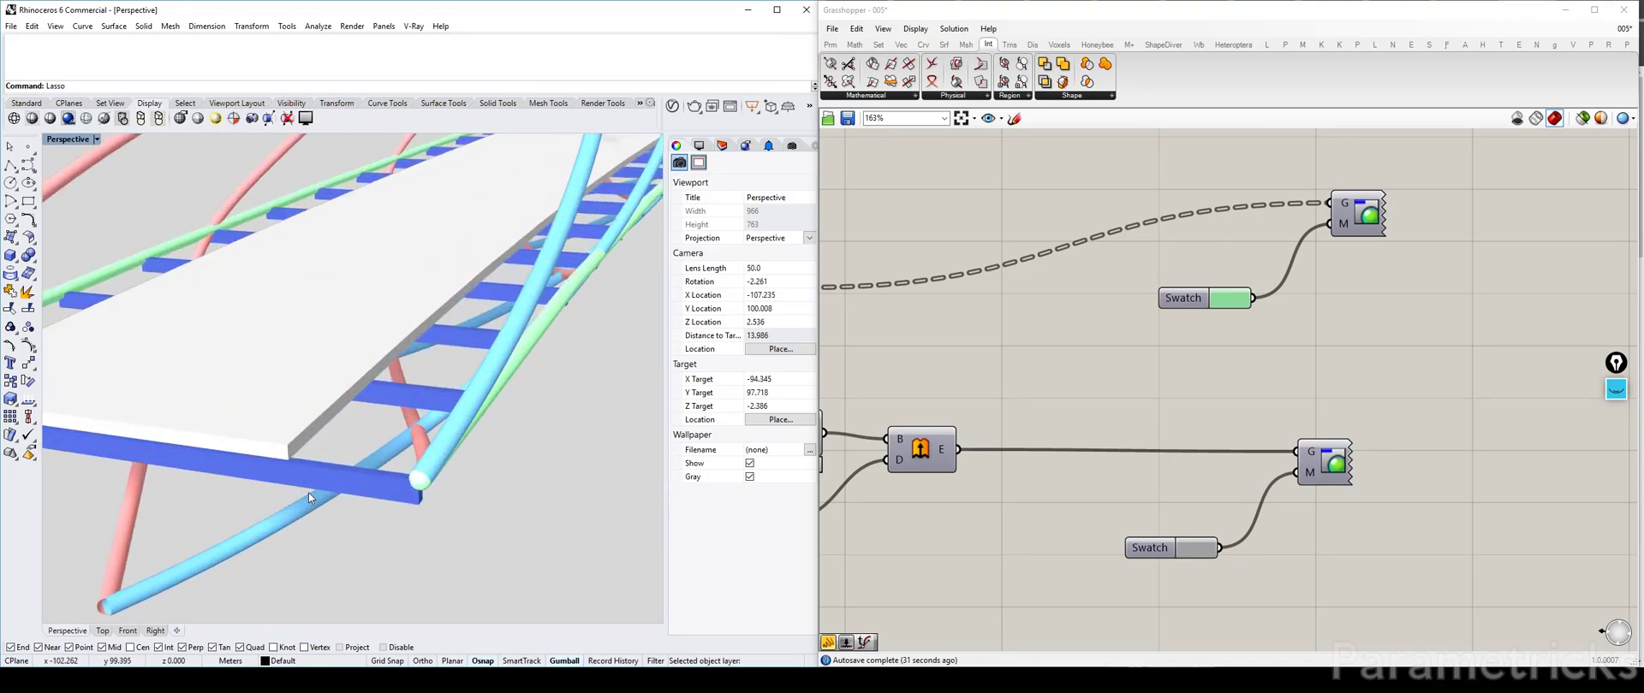
{"action": "scroll", "coordinate": [342, 488], "scroll_direction": "up", "scroll_amount": 3}
{"action": "right_click_drag", "start_coordinate": [373, 480], "coordinate": [301, 479]}
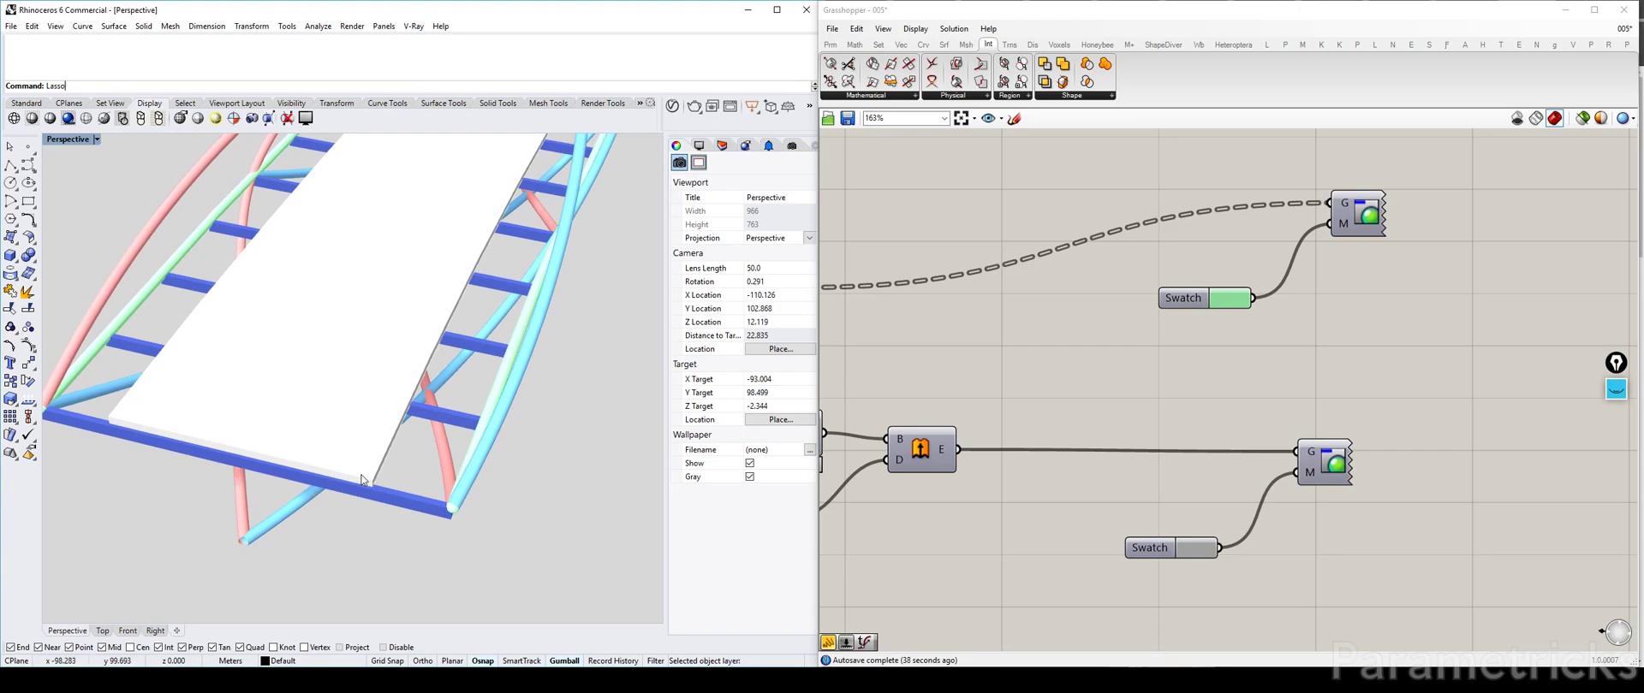
{"action": "scroll", "coordinate": [300, 484], "scroll_direction": "down", "scroll_amount": 5}
{"action": "right_click_drag", "start_coordinate": [362, 476], "coordinate": [407, 351]}
{"action": "scroll", "coordinate": [407, 352], "scroll_direction": "up", "scroll_amount": 5}
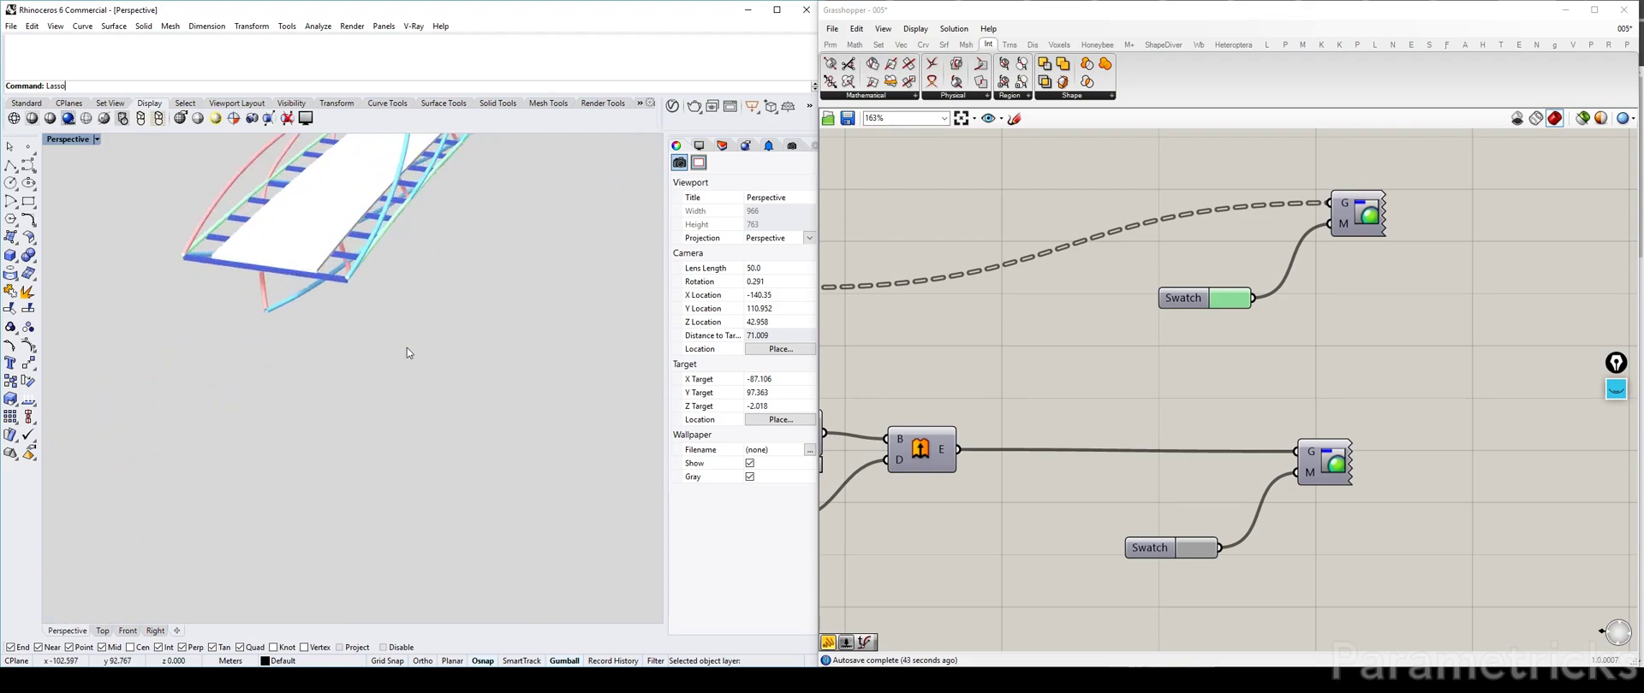
{"action": "right_click_drag", "start_coordinate": [1150, 332], "coordinate": [1192, 254]}
{"action": "scroll", "coordinate": [1405, 313], "scroll_direction": "down", "scroll_amount": 2}
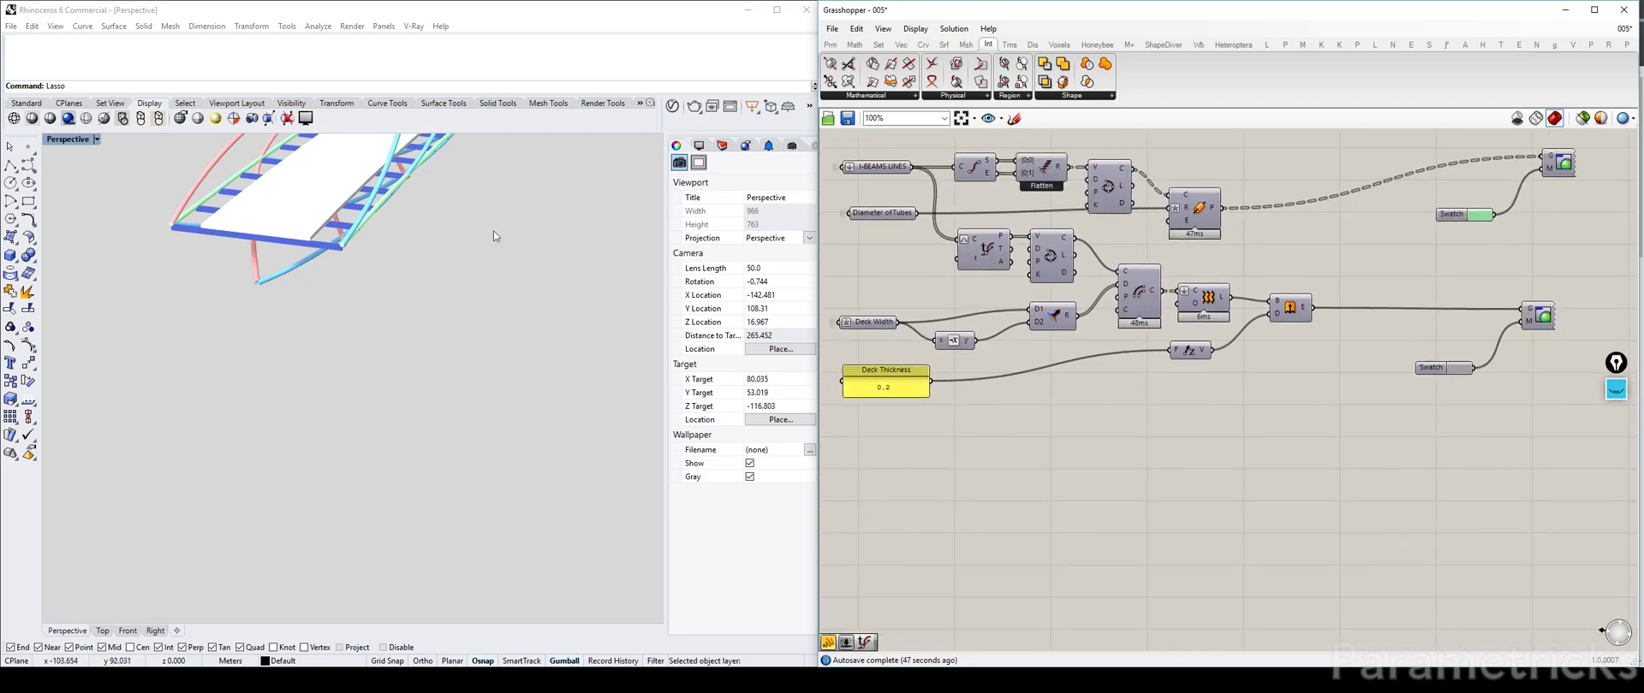
{"action": "right_click_drag", "start_coordinate": [403, 208], "coordinate": [408, 270]}
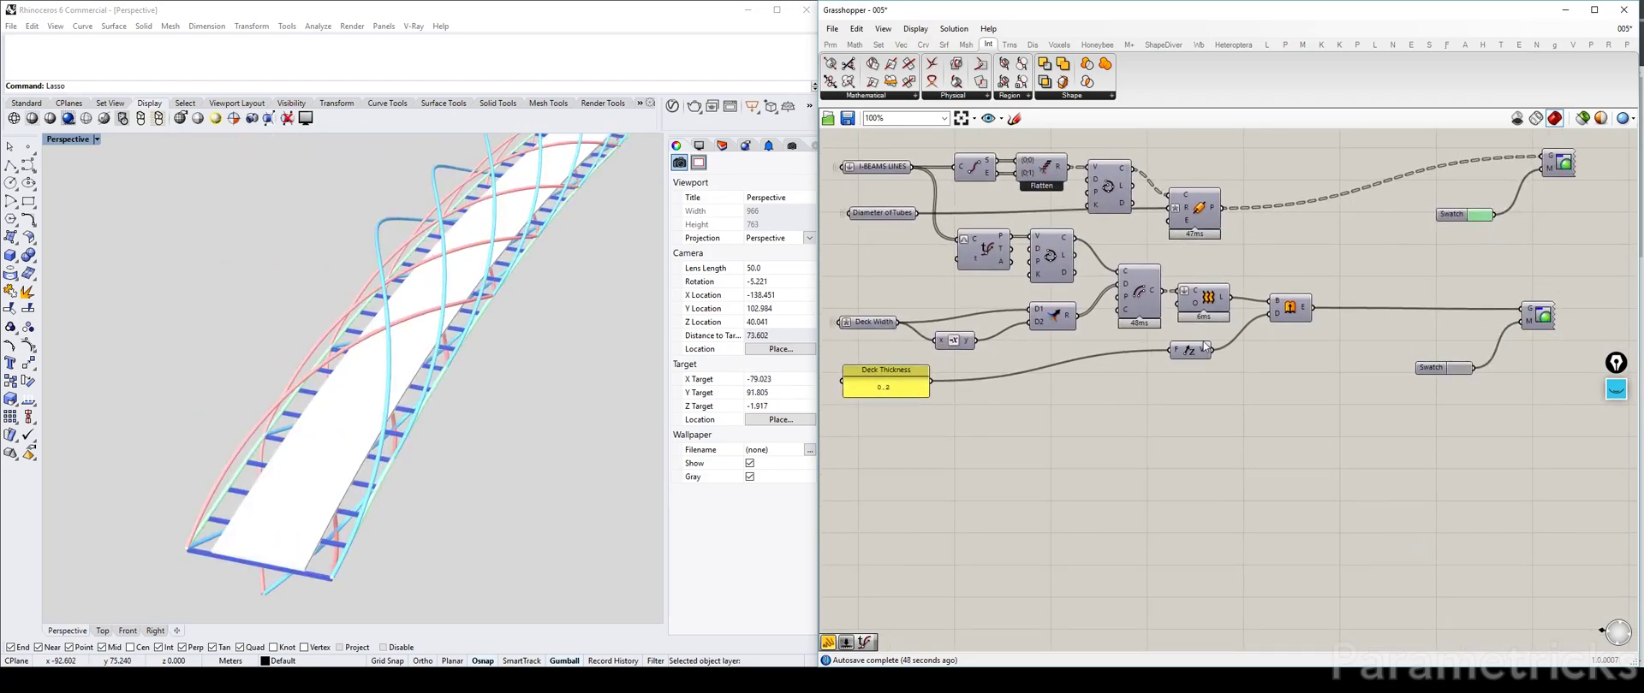
Move the Offset Curve, Loft, Unit Z and Extrude components away from Interpolate to make room for another component.
{"action": "right_click_drag", "start_coordinate": [1070, 265], "coordinate": [804, 236]}
{"action": "left_click_drag", "start_coordinate": [1350, 396], "coordinate": [860, 255]}
{"action": "left_click_drag", "start_coordinate": [1408, 420], "coordinate": [1185, 250]}
{"action": "right_click_drag", "start_coordinate": [1024, 292], "coordinate": [1262, 308]}
{"action": "left_click_drag", "start_coordinate": [1302, 397], "coordinate": [1275, 281]}
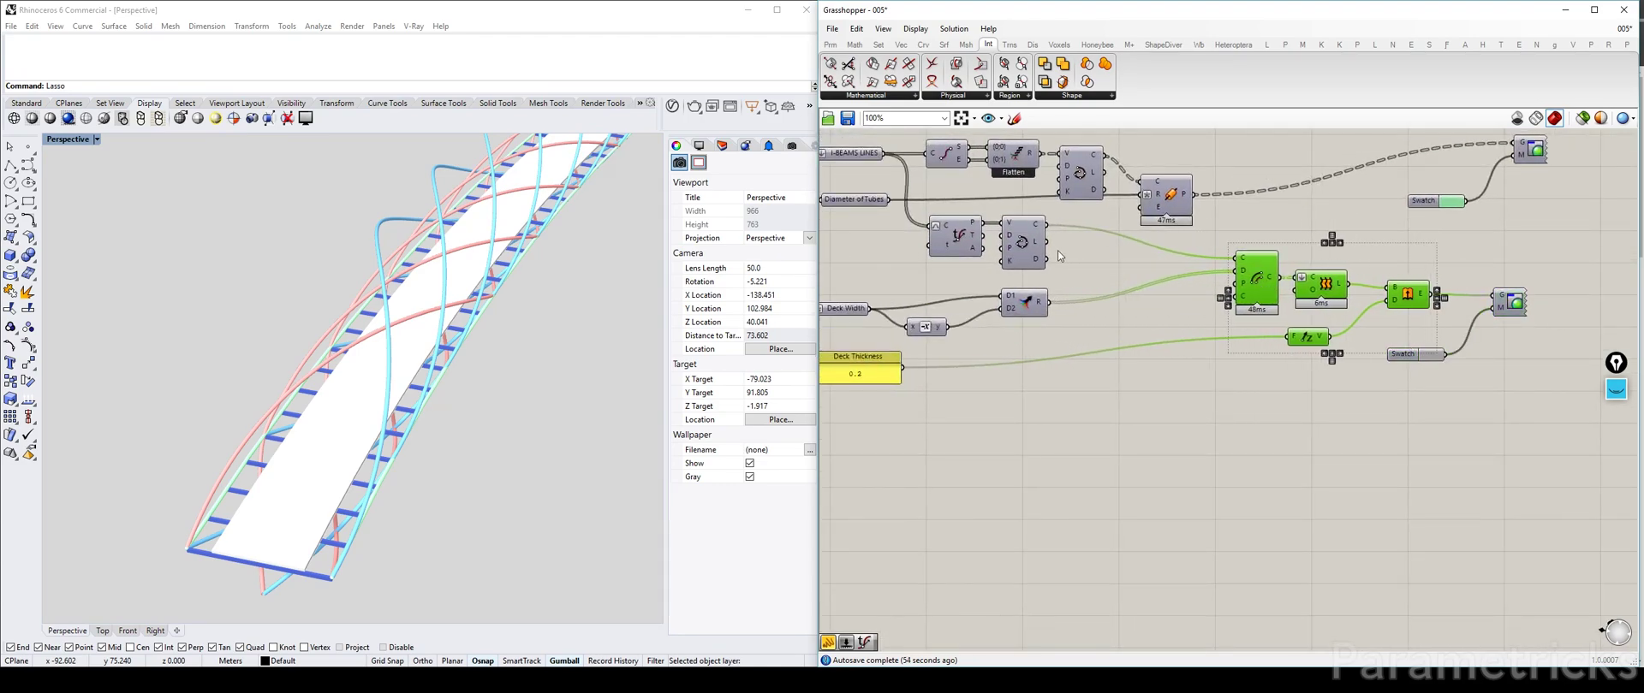
Add an Extend Curve component in the gap between Interpolate and Offset Curve.
{"action": "right_click_drag", "start_coordinate": [301, 500], "coordinate": [436, 352], "text": "shift"}
{"action": "scroll", "coordinate": [420, 389], "scroll_direction": "up", "scroll_amount": 3}
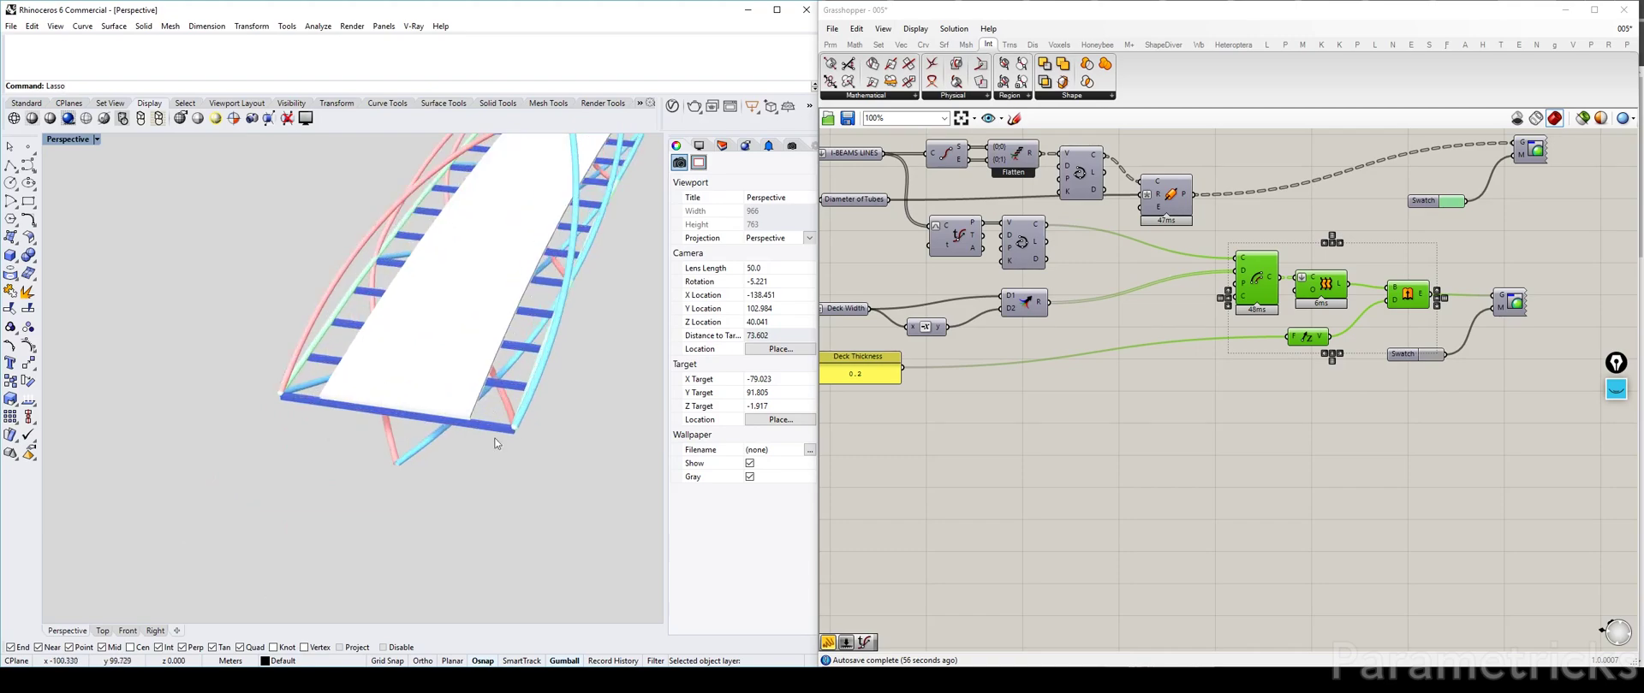
{"action": "right_click_drag", "start_coordinate": [526, 457], "coordinate": [249, 510]}
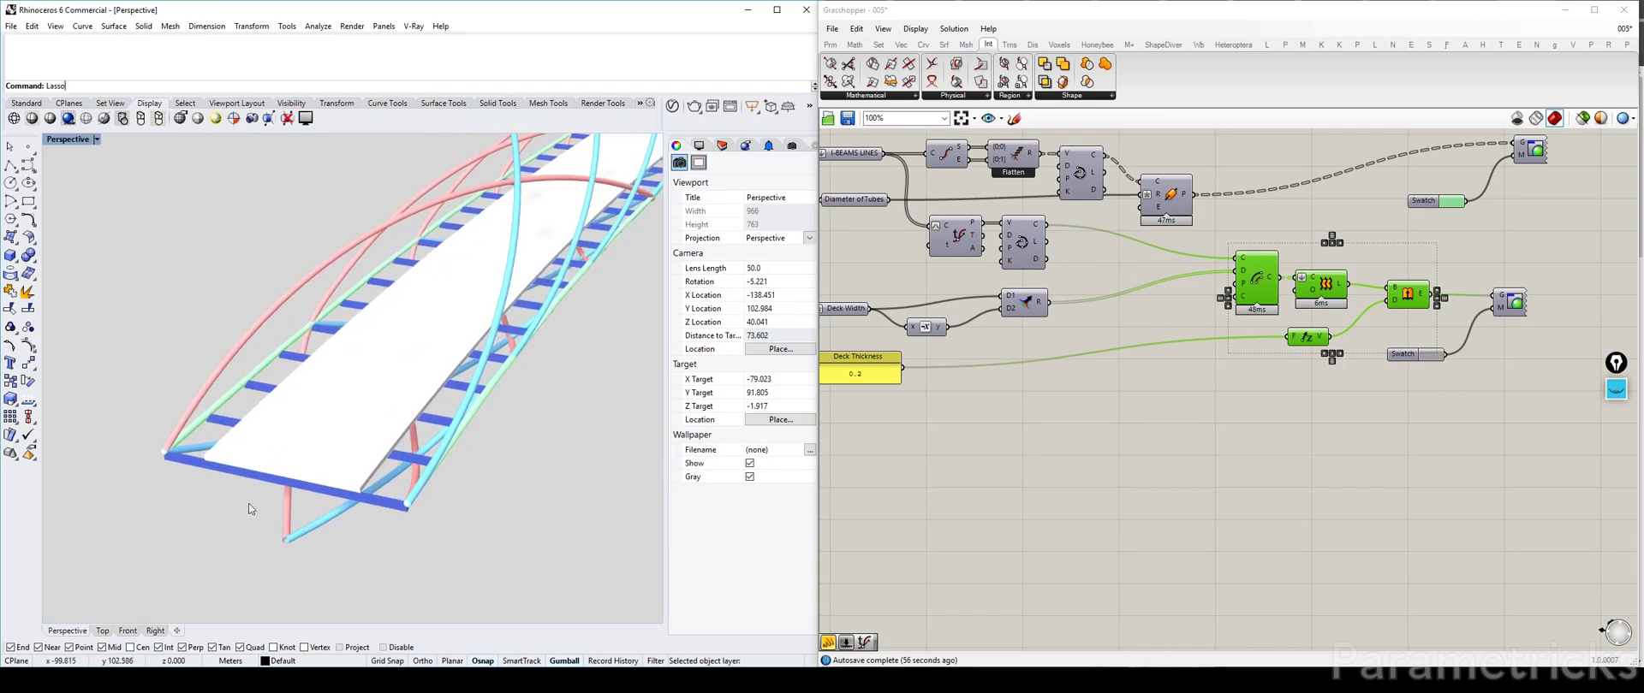
{"action": "scroll", "coordinate": [1053, 283], "scroll_direction": "up", "scroll_amount": 3}
{"action": "right_click_drag", "start_coordinate": [1066, 251], "coordinate": [1026, 343]}
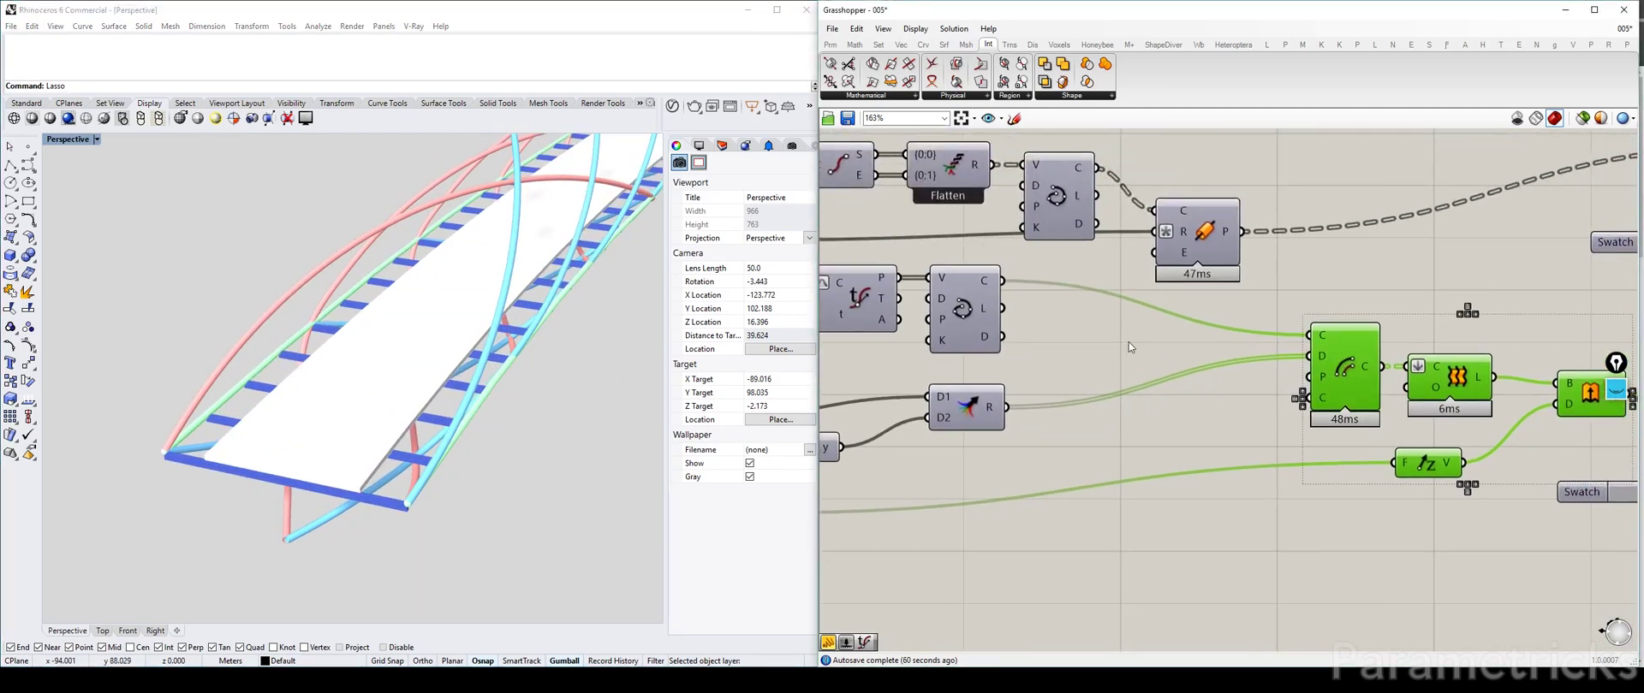
{"action": "left_click", "coordinate": [962, 291]}
{"action": "double_click", "coordinate": [1077, 316]}
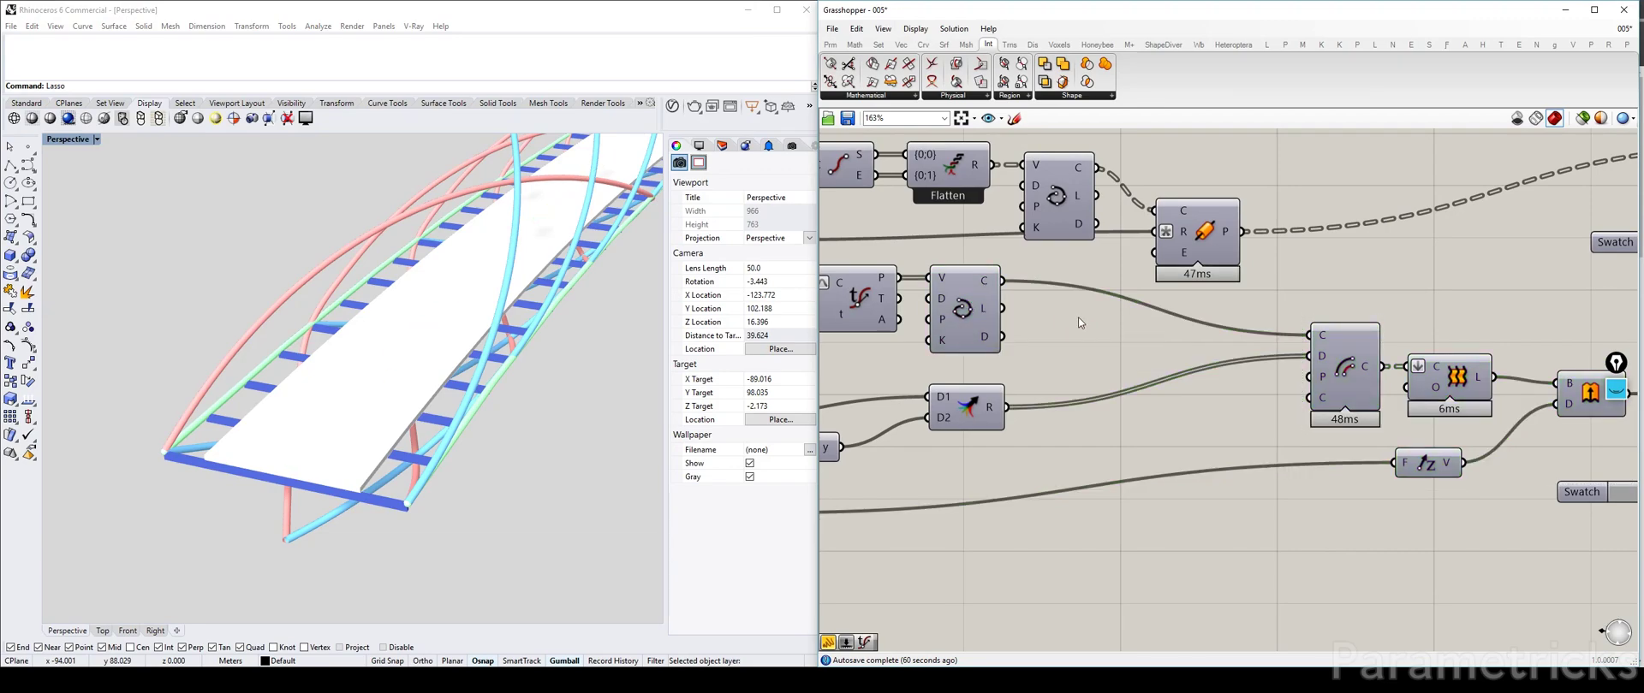
{"action": "type", "text": "exte"}
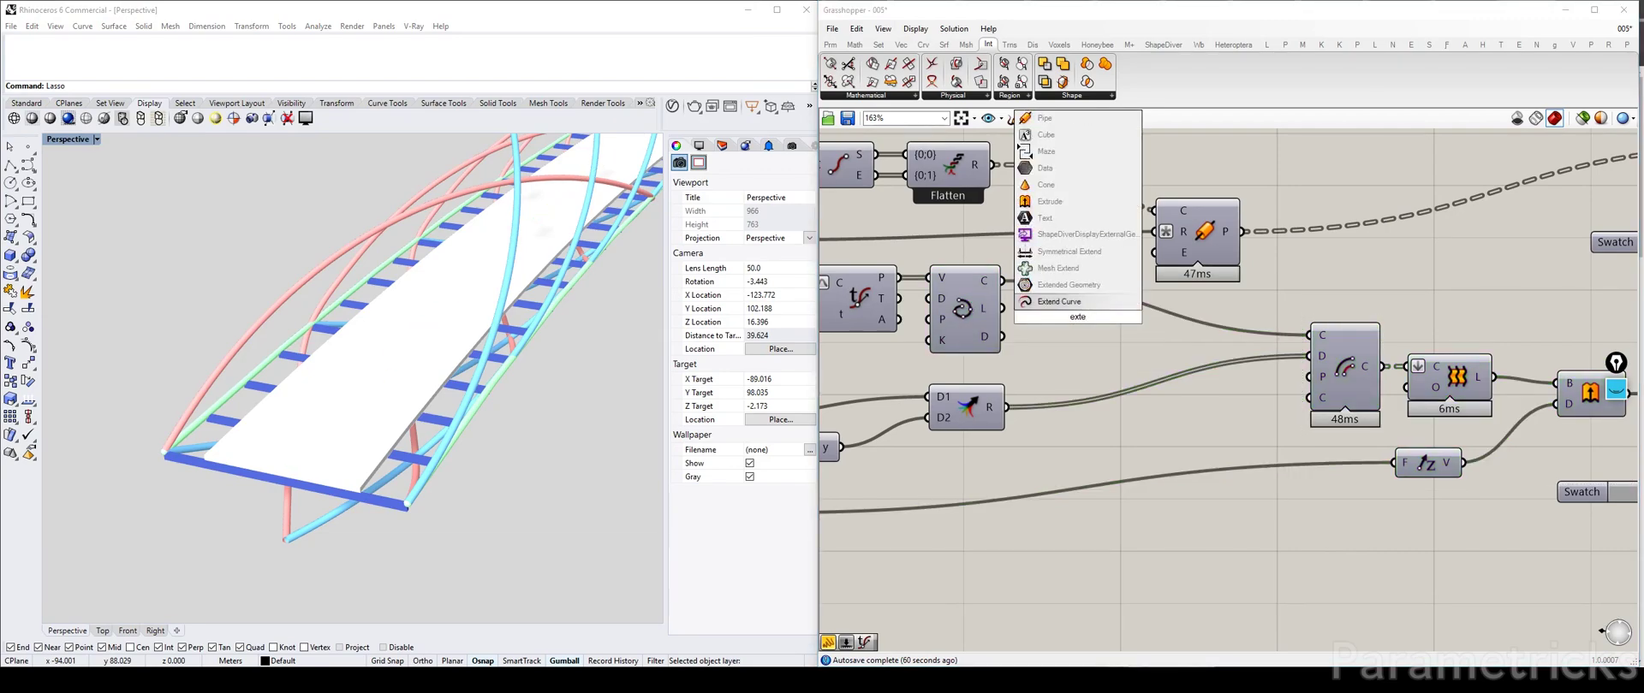
{"action": "key", "text": "Return"}
Lower the Merge component, reposition Extend Curve beside Interpolate, and wire Interpolate's C output into Extend Curve's C input.
{"action": "right_click_drag", "start_coordinate": [1023, 401], "coordinate": [1144, 358]}
{"action": "left_click_drag", "start_coordinate": [1104, 364], "coordinate": [1112, 398]}
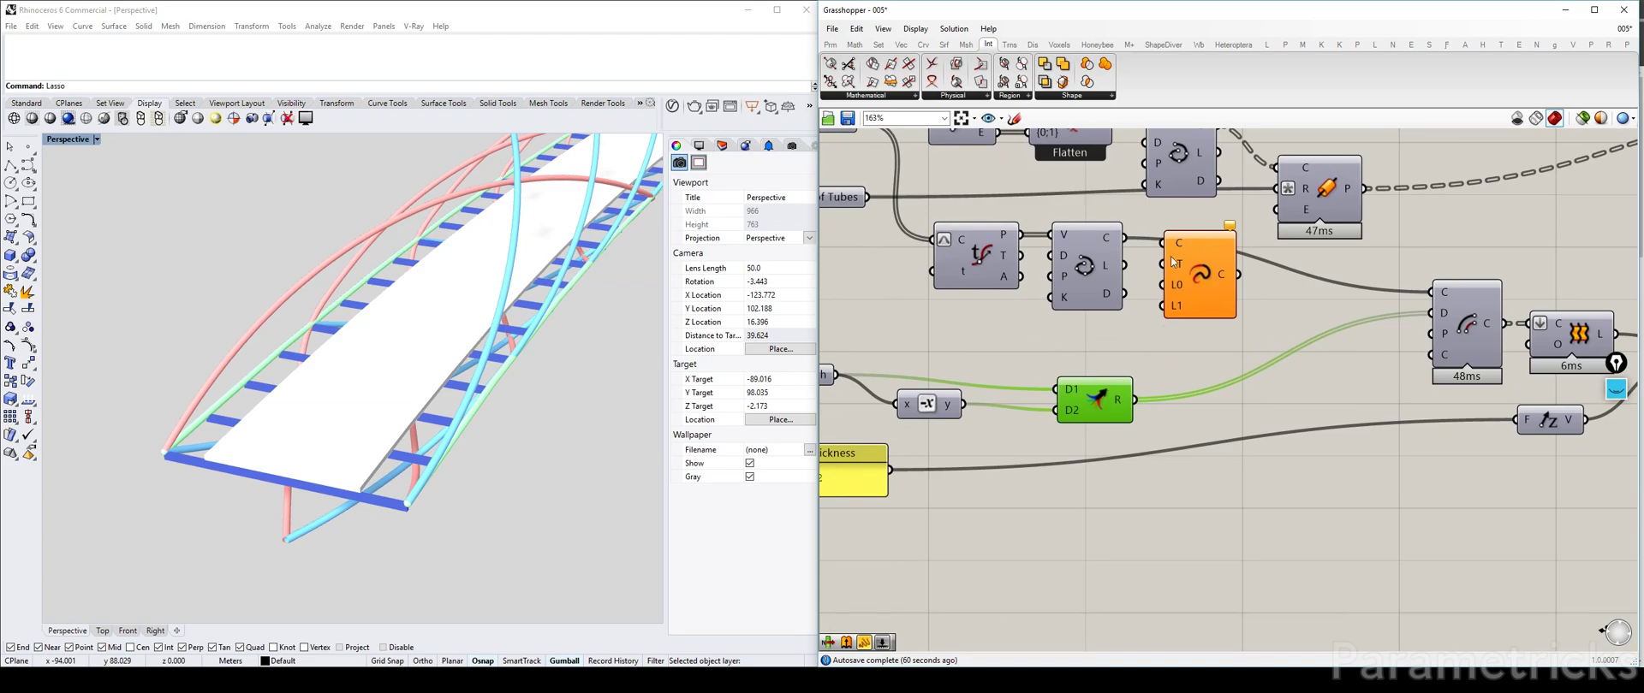
{"action": "left_click_drag", "start_coordinate": [1185, 250], "coordinate": [1193, 284]}
{"action": "left_click_drag", "start_coordinate": [1124, 238], "coordinate": [1223, 300]}
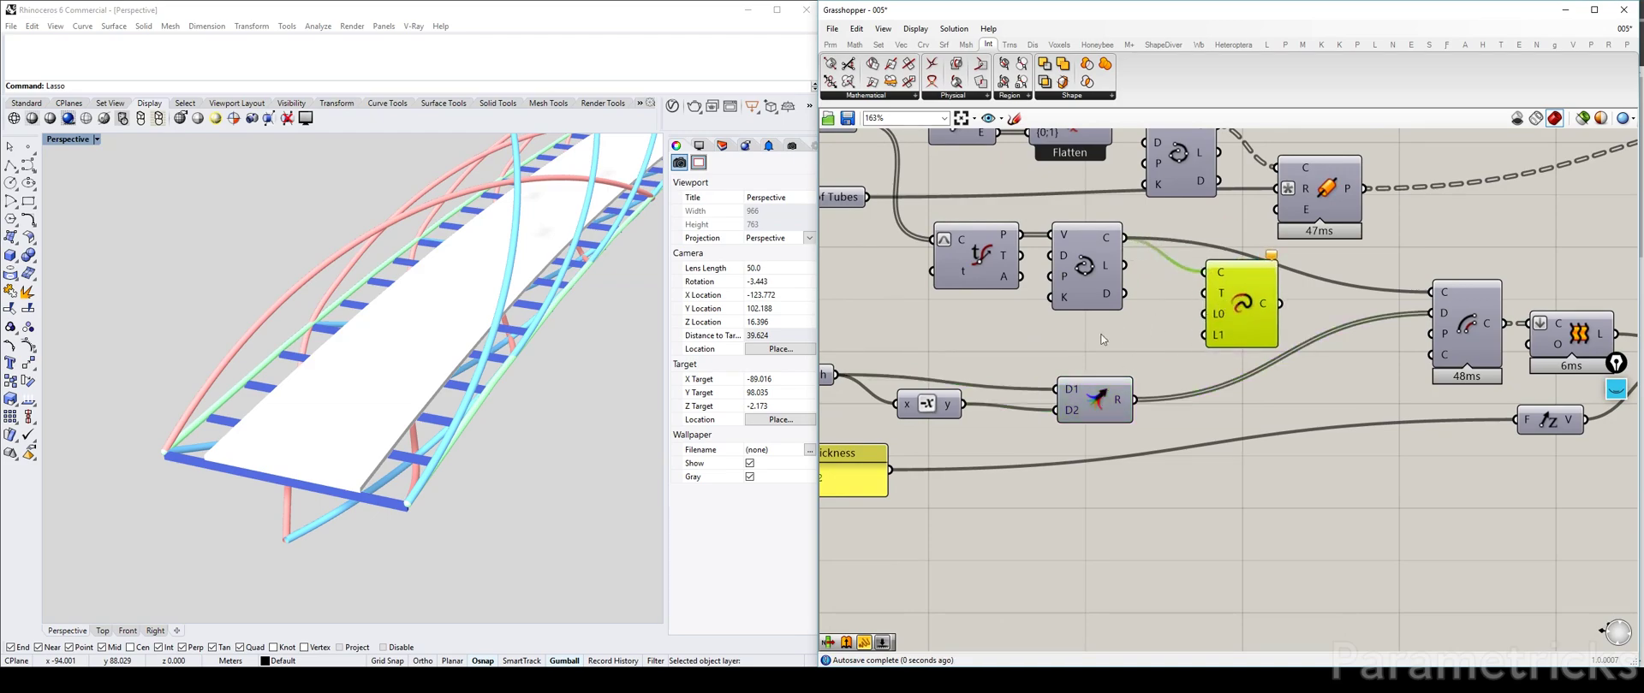
Set the extension type on Extend Curve's T input to Arc and check the setting.
{"action": "mouse_move", "coordinate": [1222, 291]}
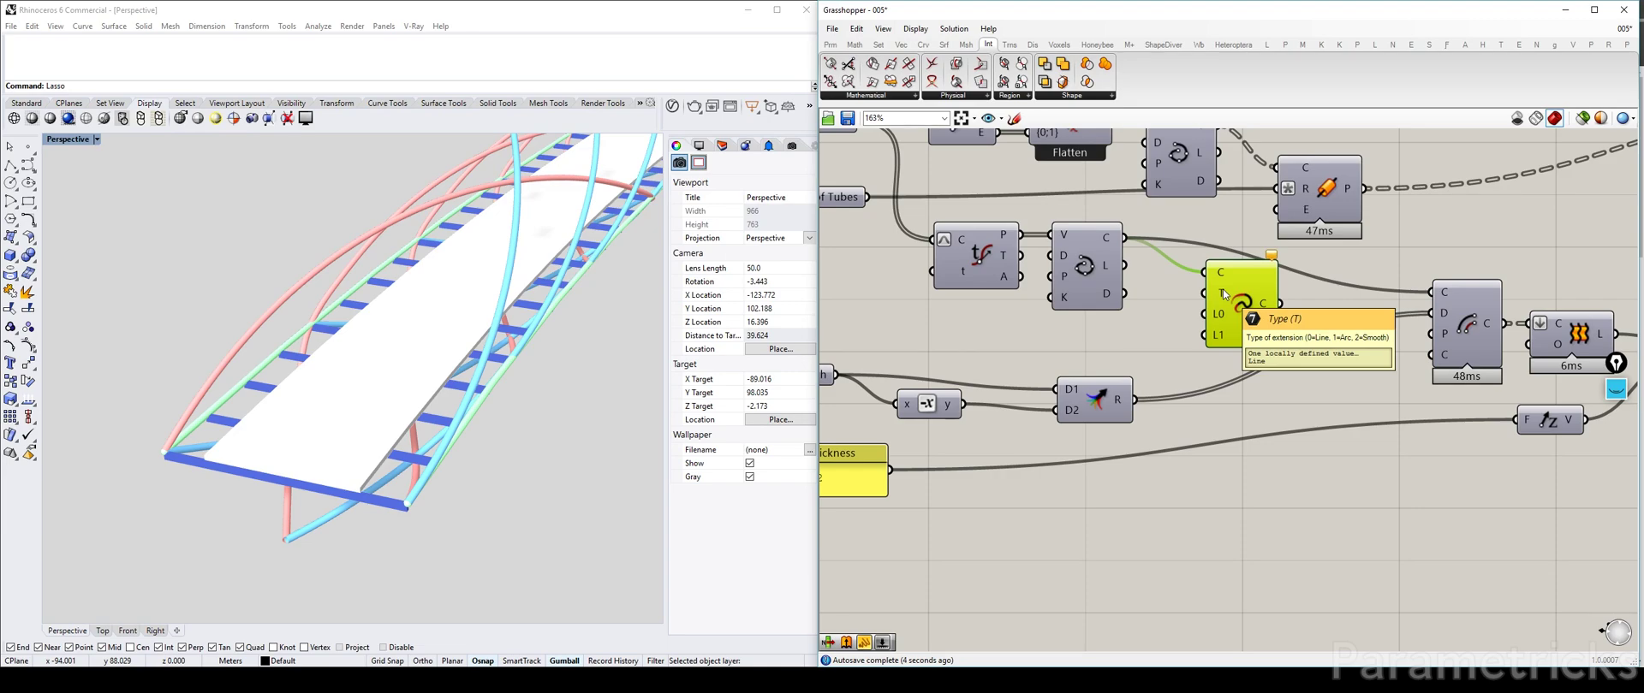
{"action": "right_click", "coordinate": [1223, 289]}
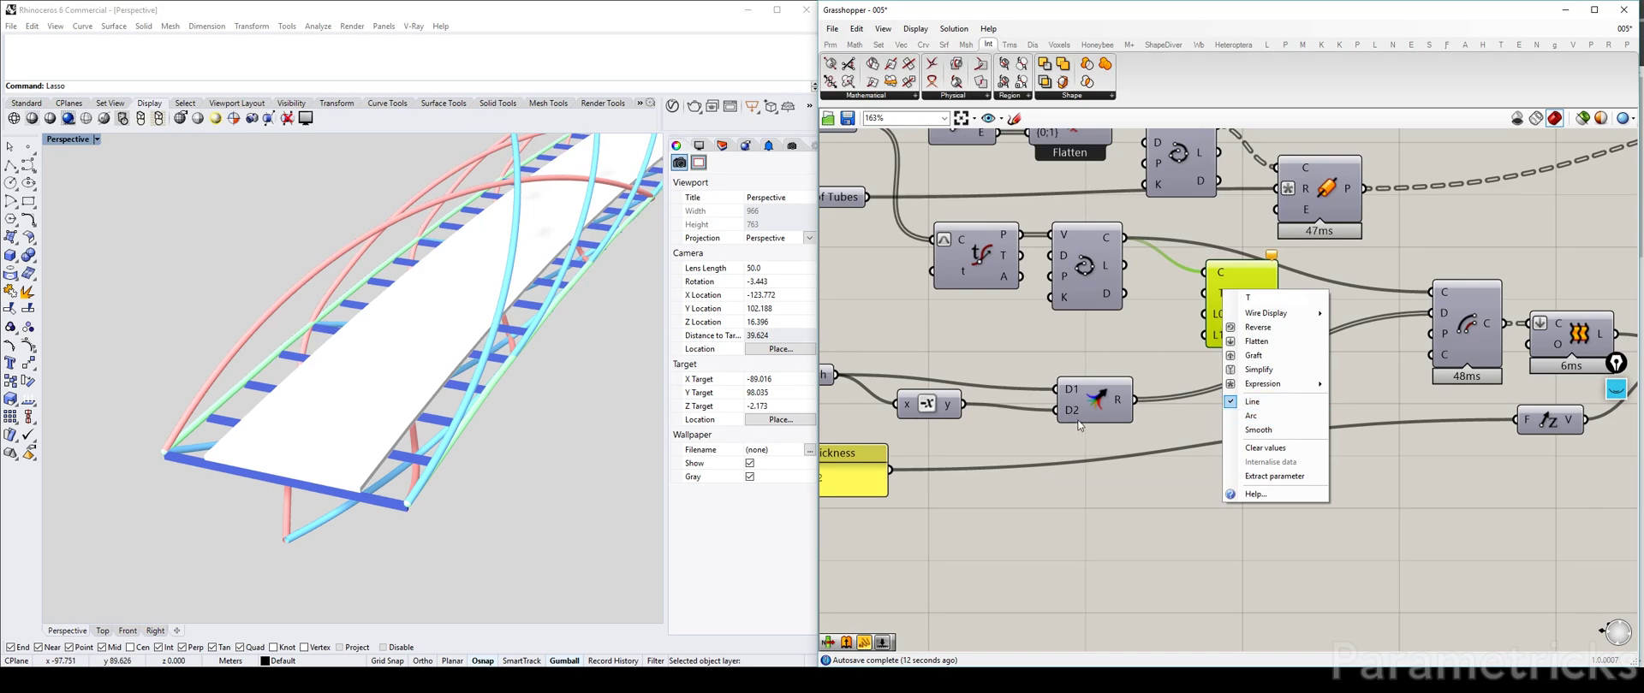
{"action": "left_click", "coordinate": [1273, 424]}
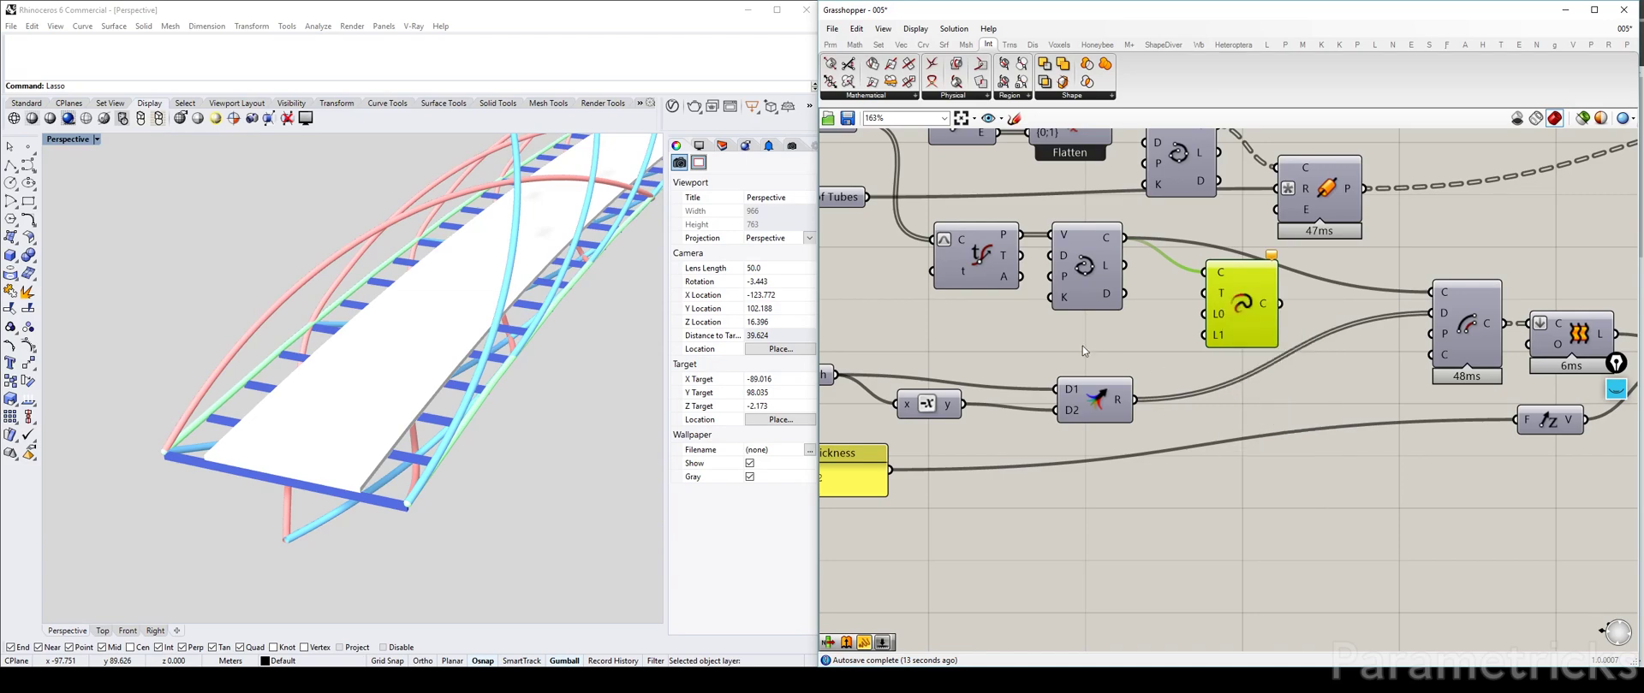
{"action": "right_click", "coordinate": [1224, 297]}
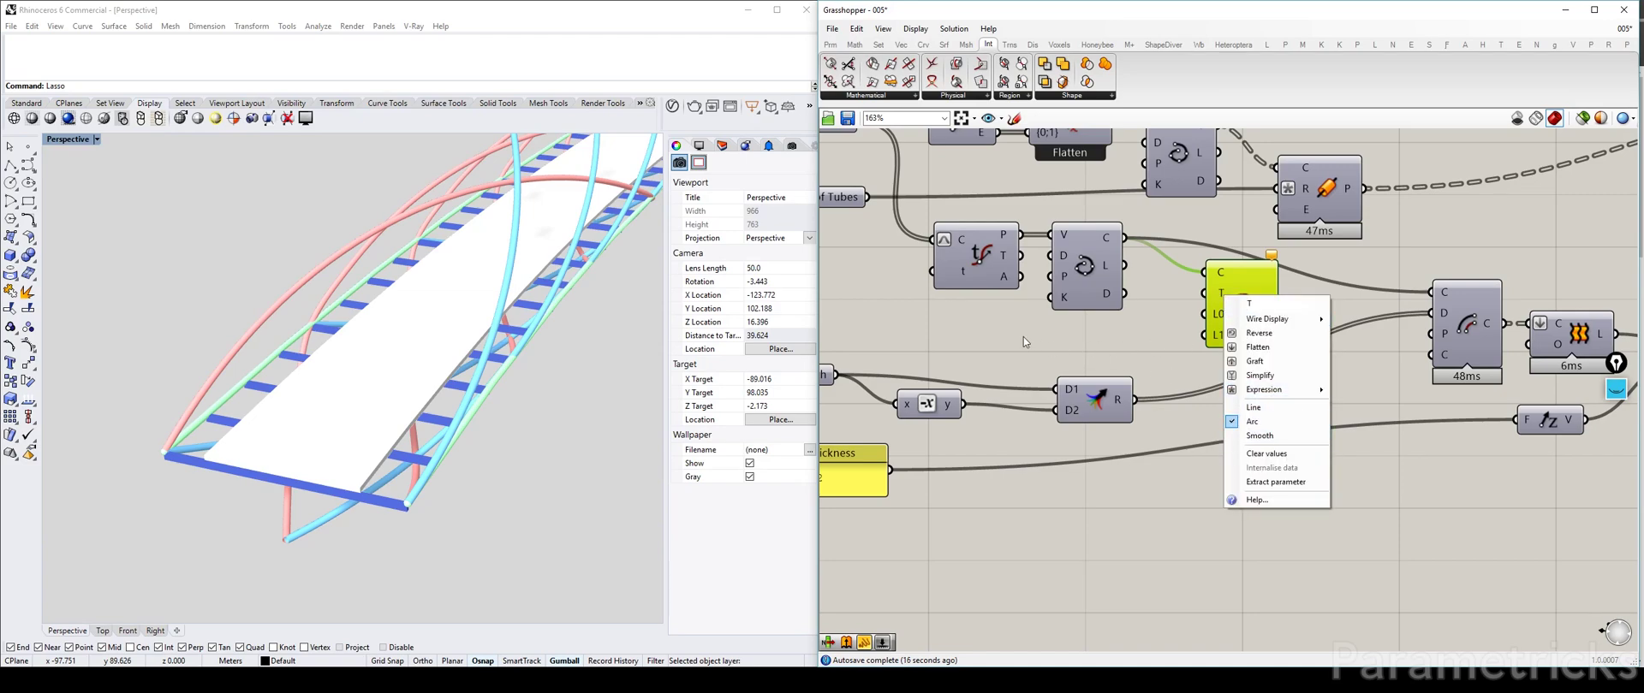
Add a number slider with the value 0.5 below Interpolate and name it "Deck Extension".
{"action": "double_click", "coordinate": [1024, 336]}
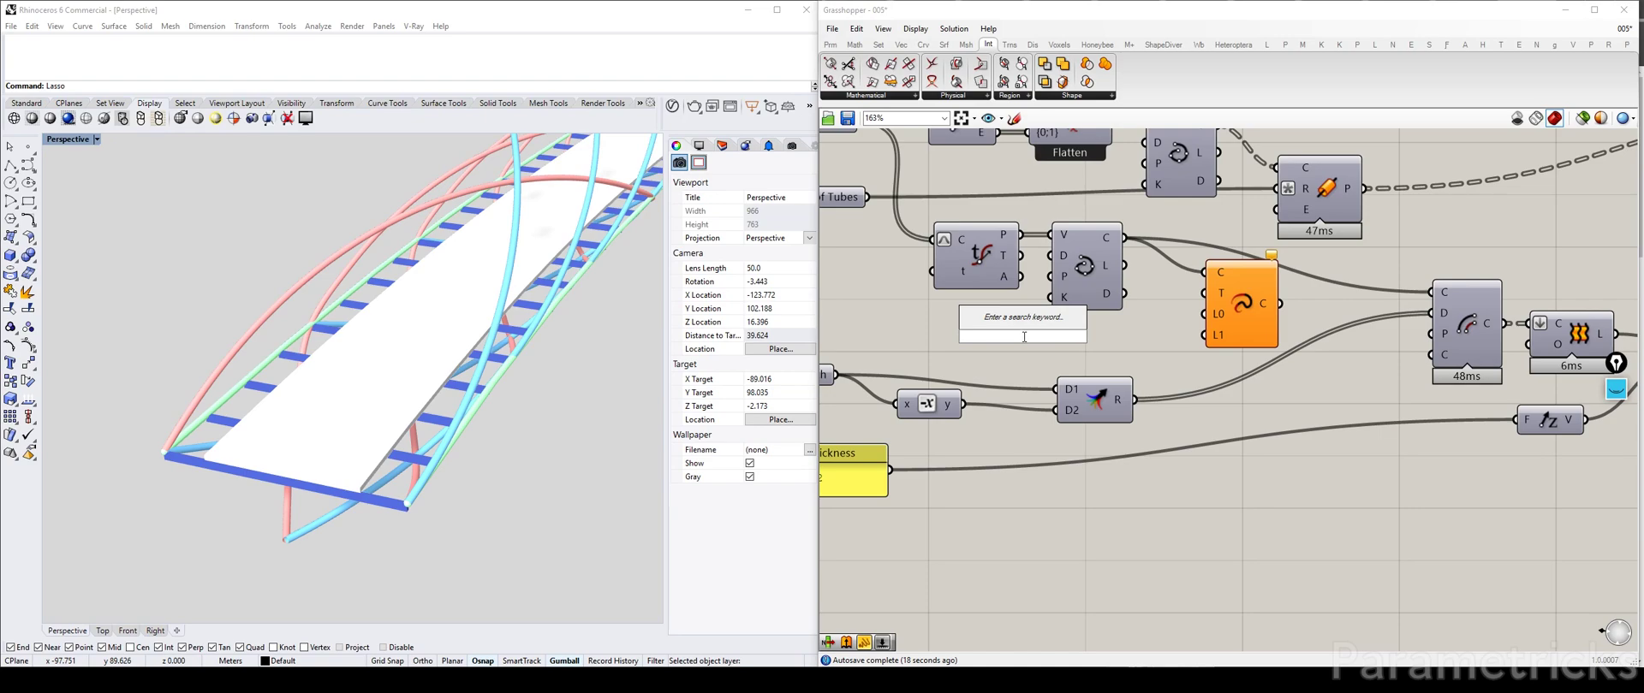
{"action": "type", "text": "0.5<"}
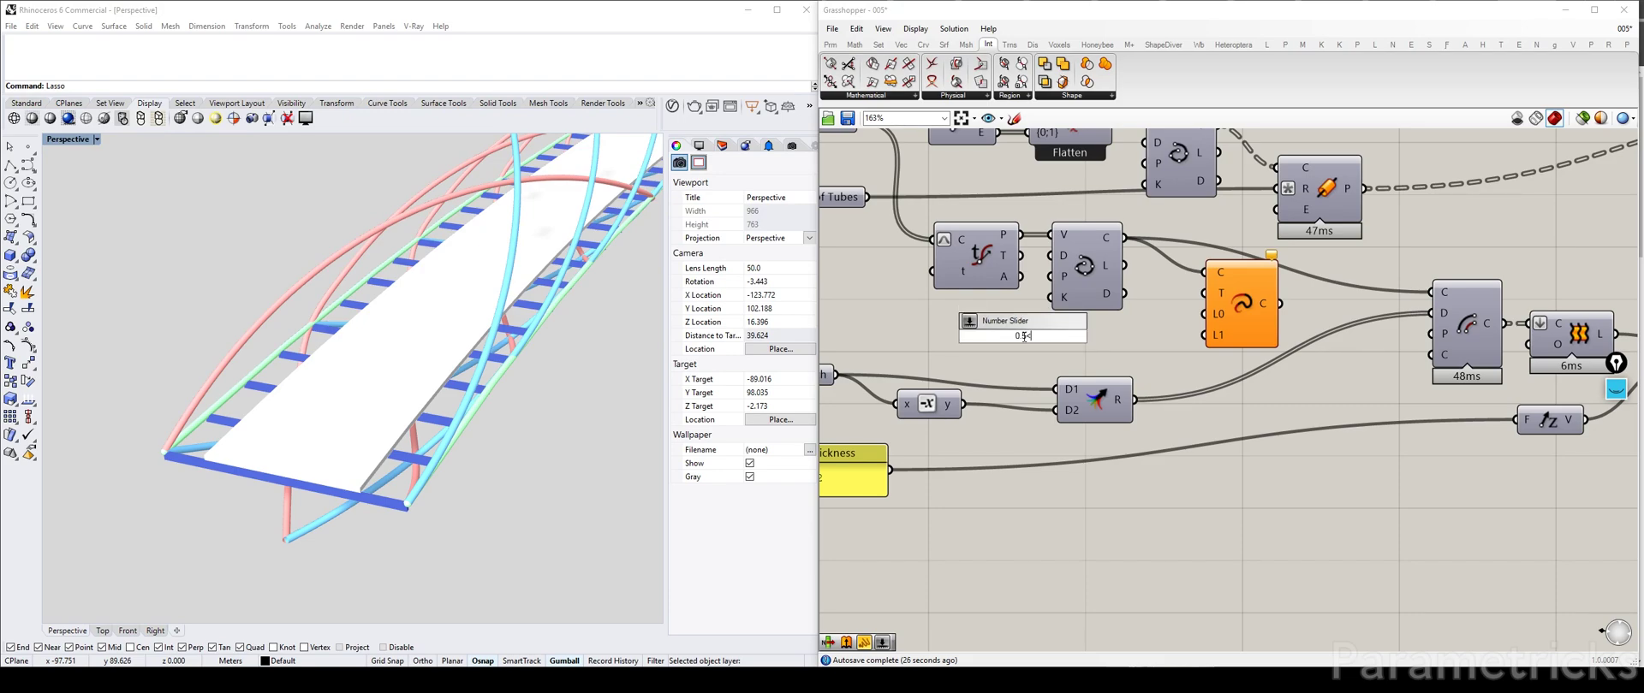
{"action": "key", "text": "Return"}
{"action": "right_click", "coordinate": [963, 340]}
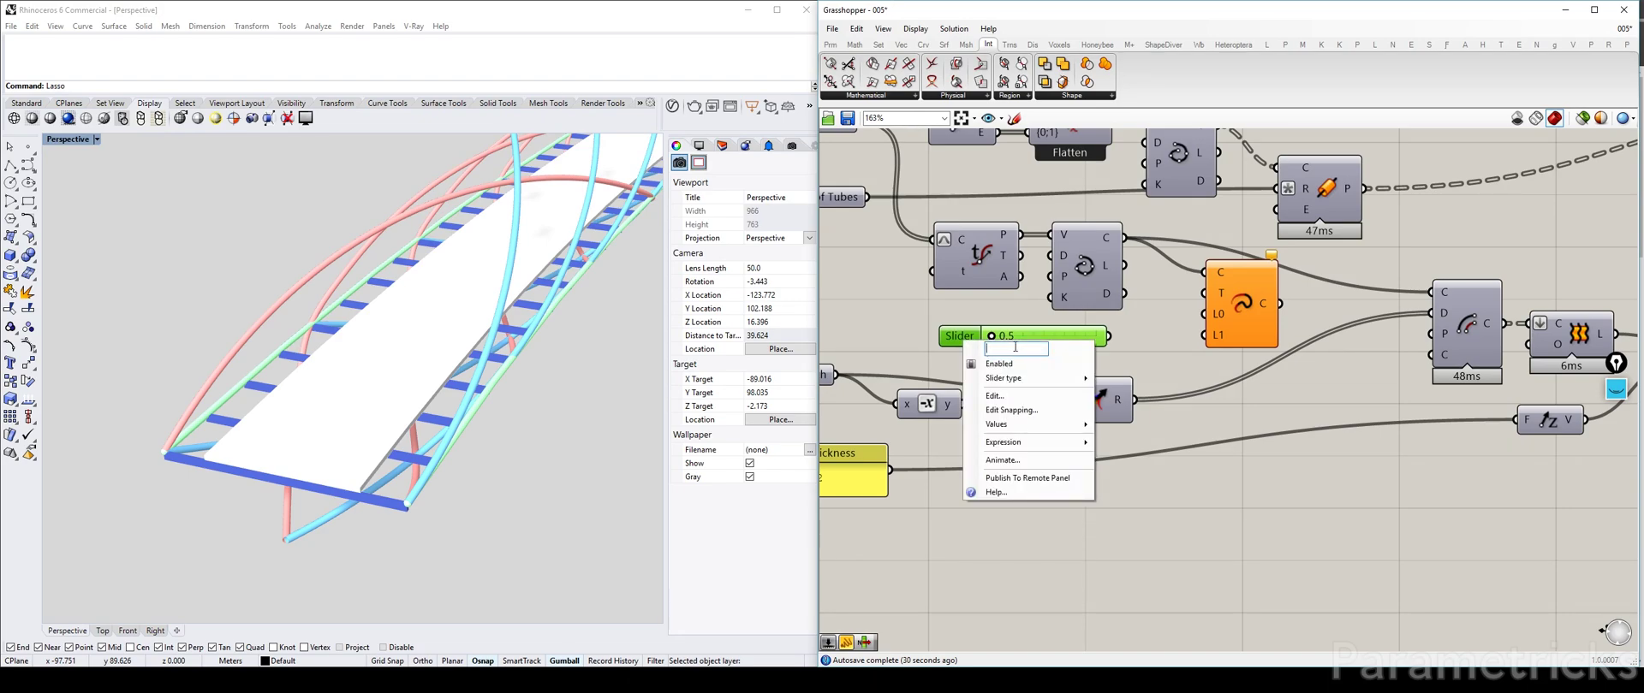
{"action": "type", "text": "Deck E"}
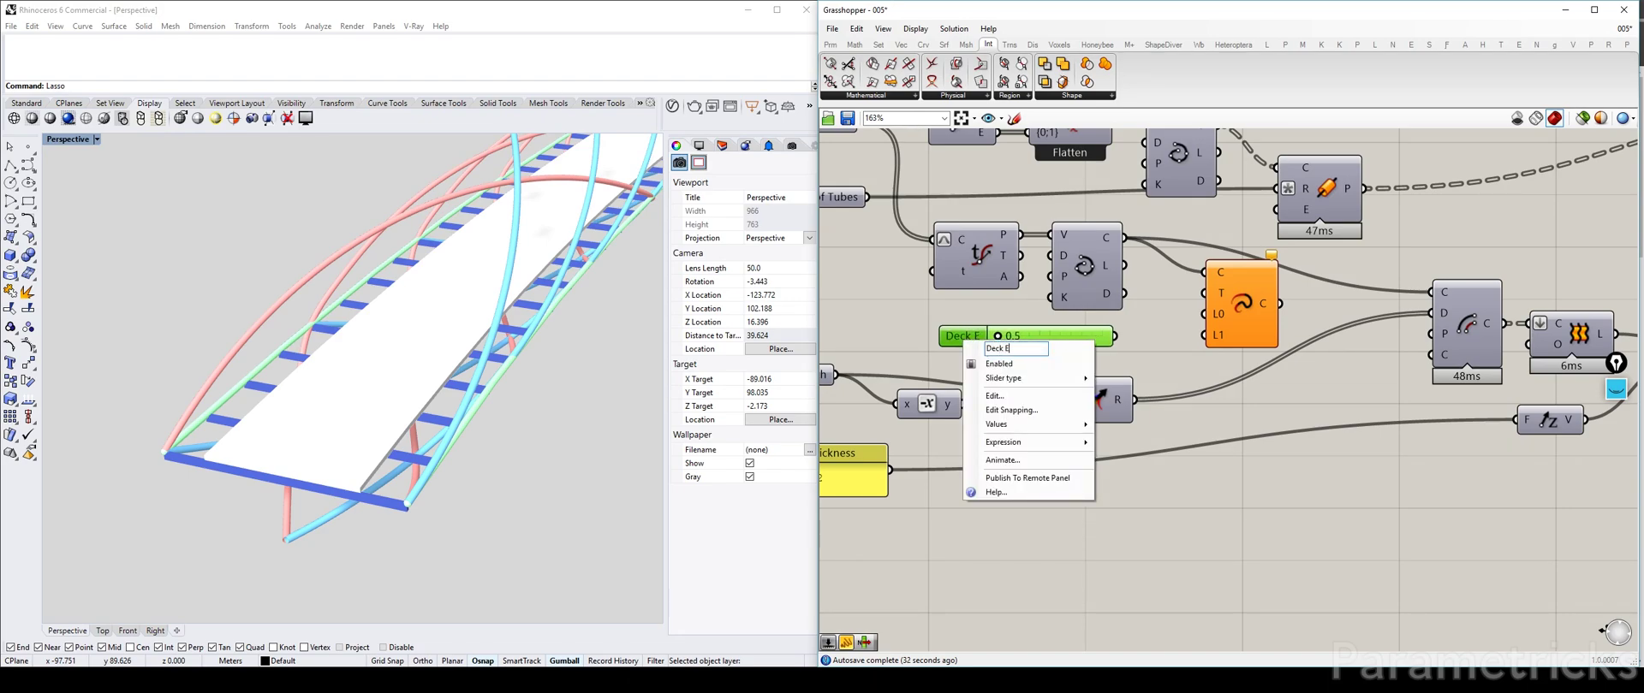
{"action": "type", "text": "xtension"}
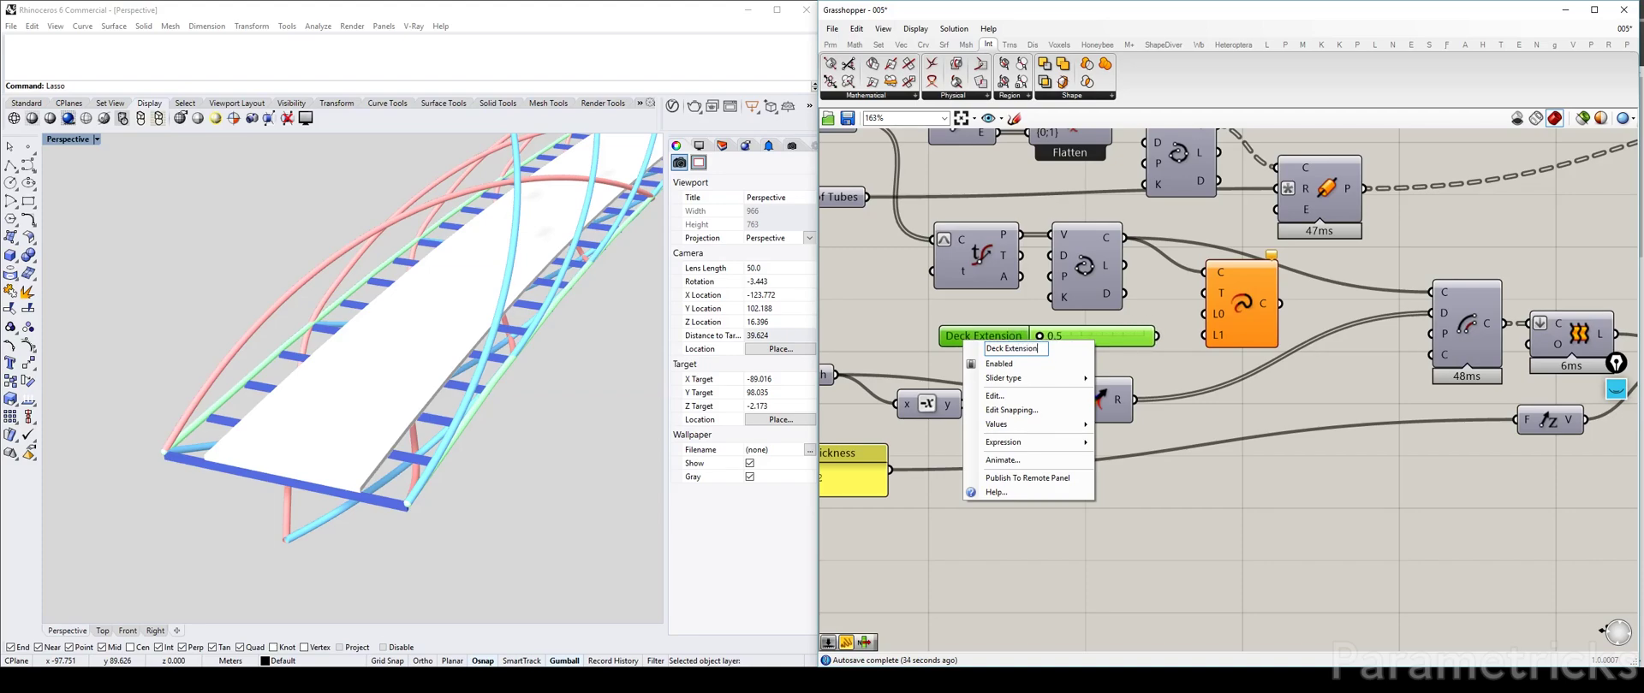
{"action": "key", "text": "Return"}
Move the Deck Extension slider above Deck Width, wire it into Extend Curve's L0 and L1 inputs, and highlight the extended curve.
{"action": "scroll", "coordinate": [1105, 334], "scroll_direction": "down", "scroll_amount": 3}
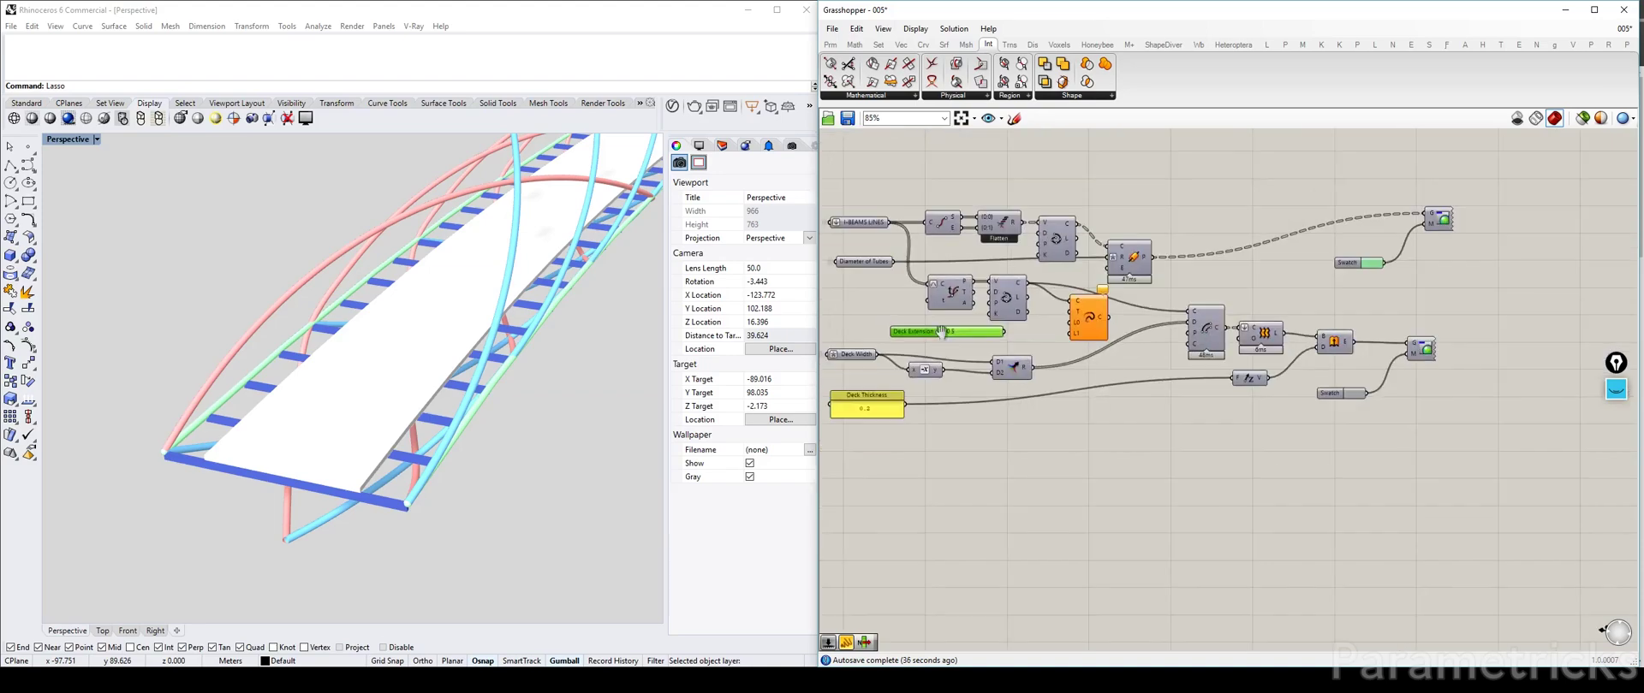
{"action": "left_click_drag", "start_coordinate": [1099, 333], "coordinate": [1053, 327]}
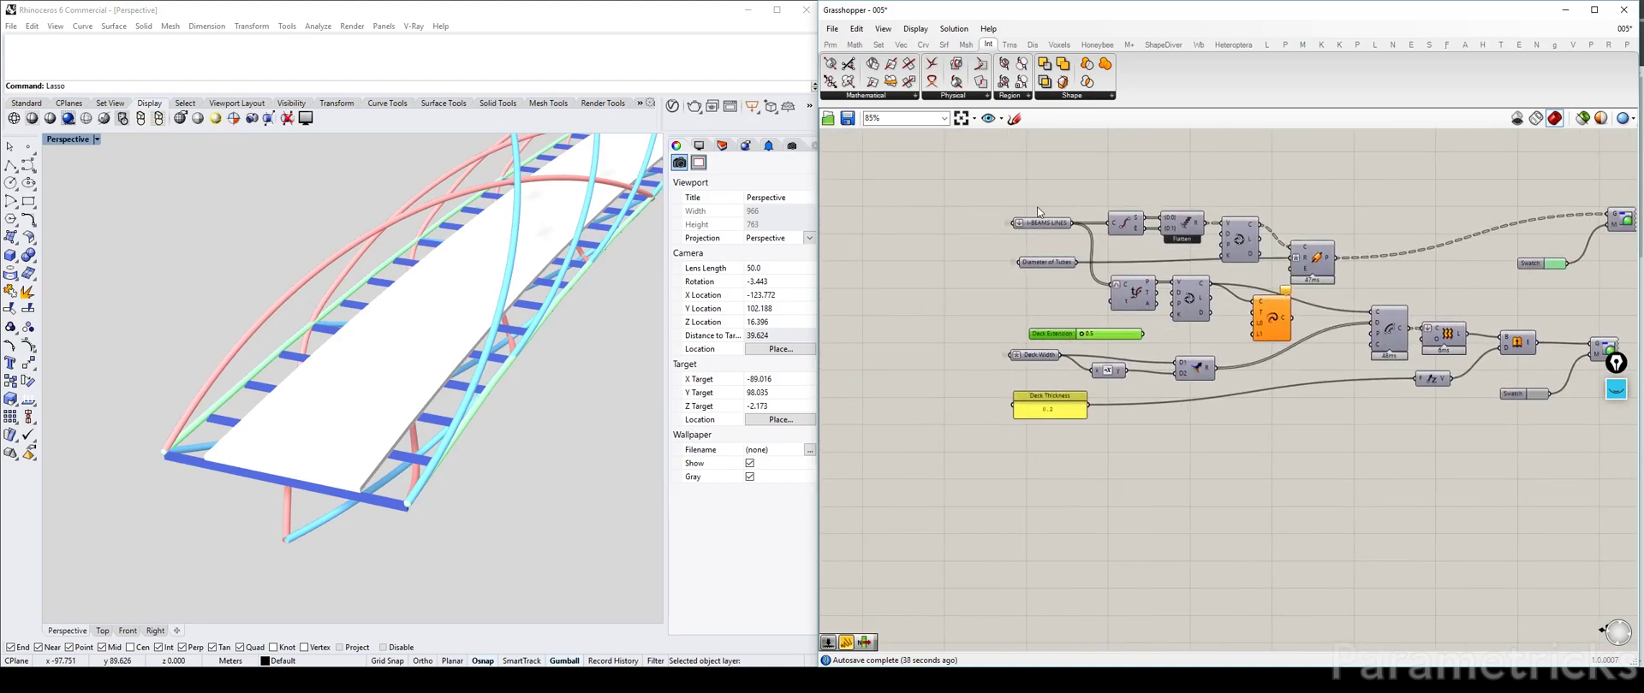
{"action": "scroll", "coordinate": [986, 325], "scroll_direction": "up", "scroll_amount": 3}
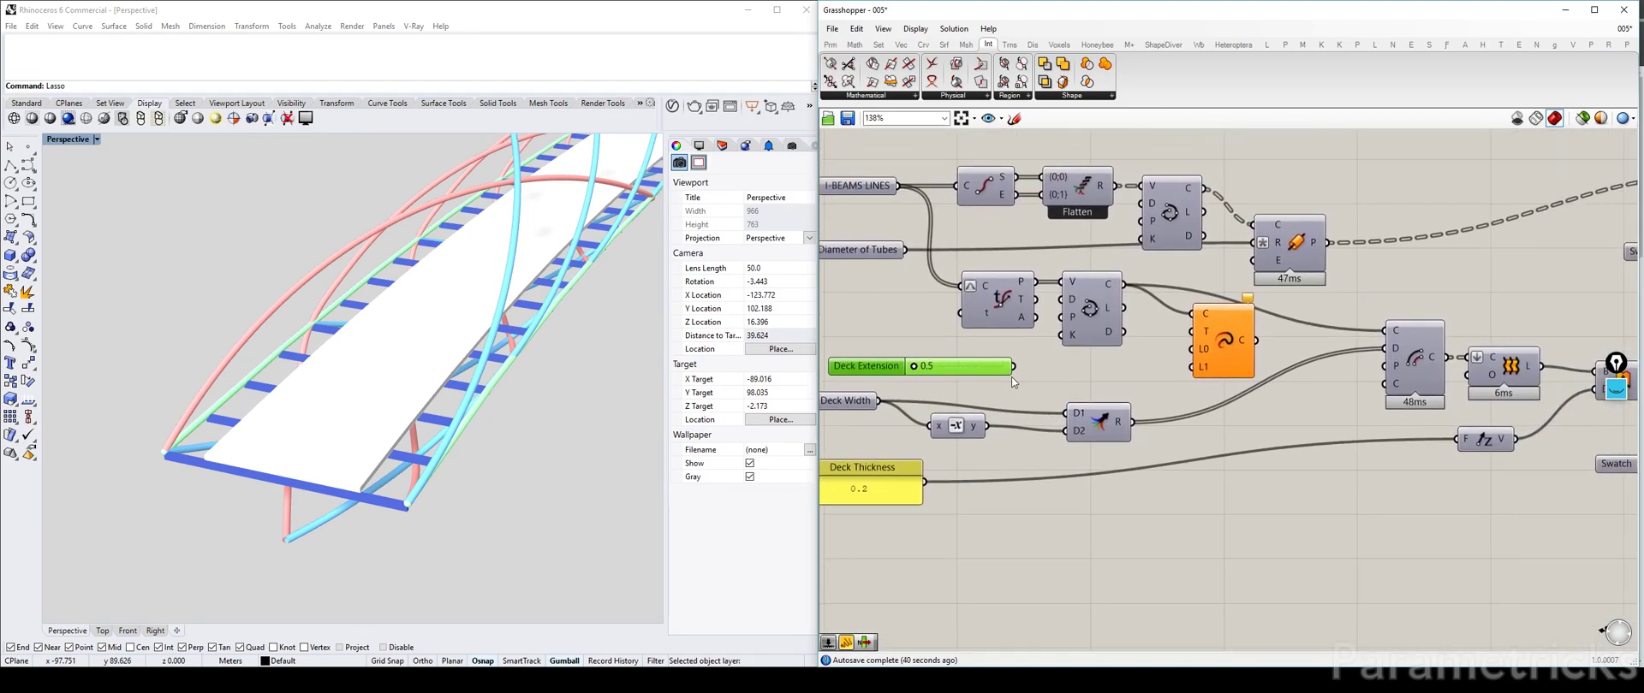
{"action": "left_click_drag", "start_coordinate": [1014, 367], "coordinate": [1185, 370]}
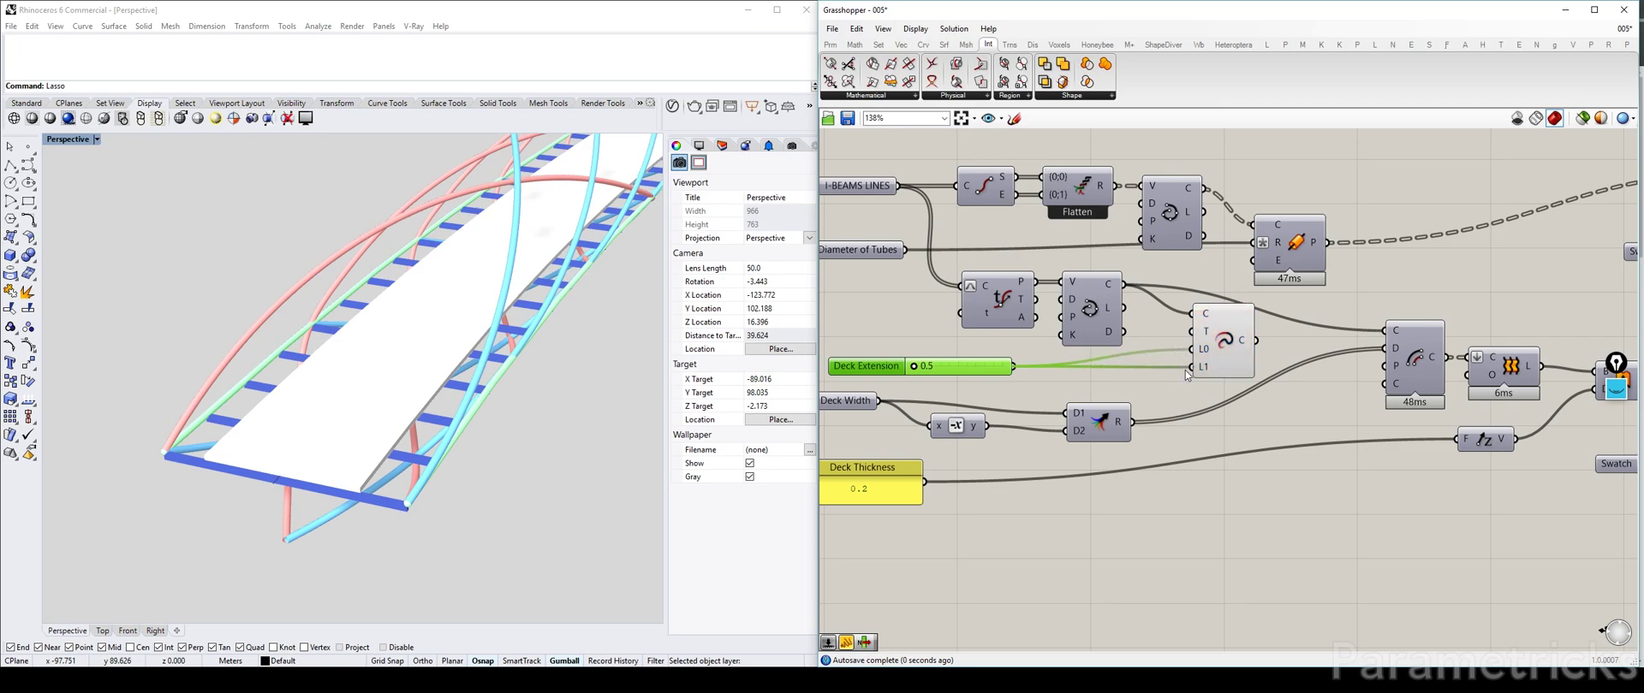
{"action": "left_click", "coordinate": [1227, 347]}
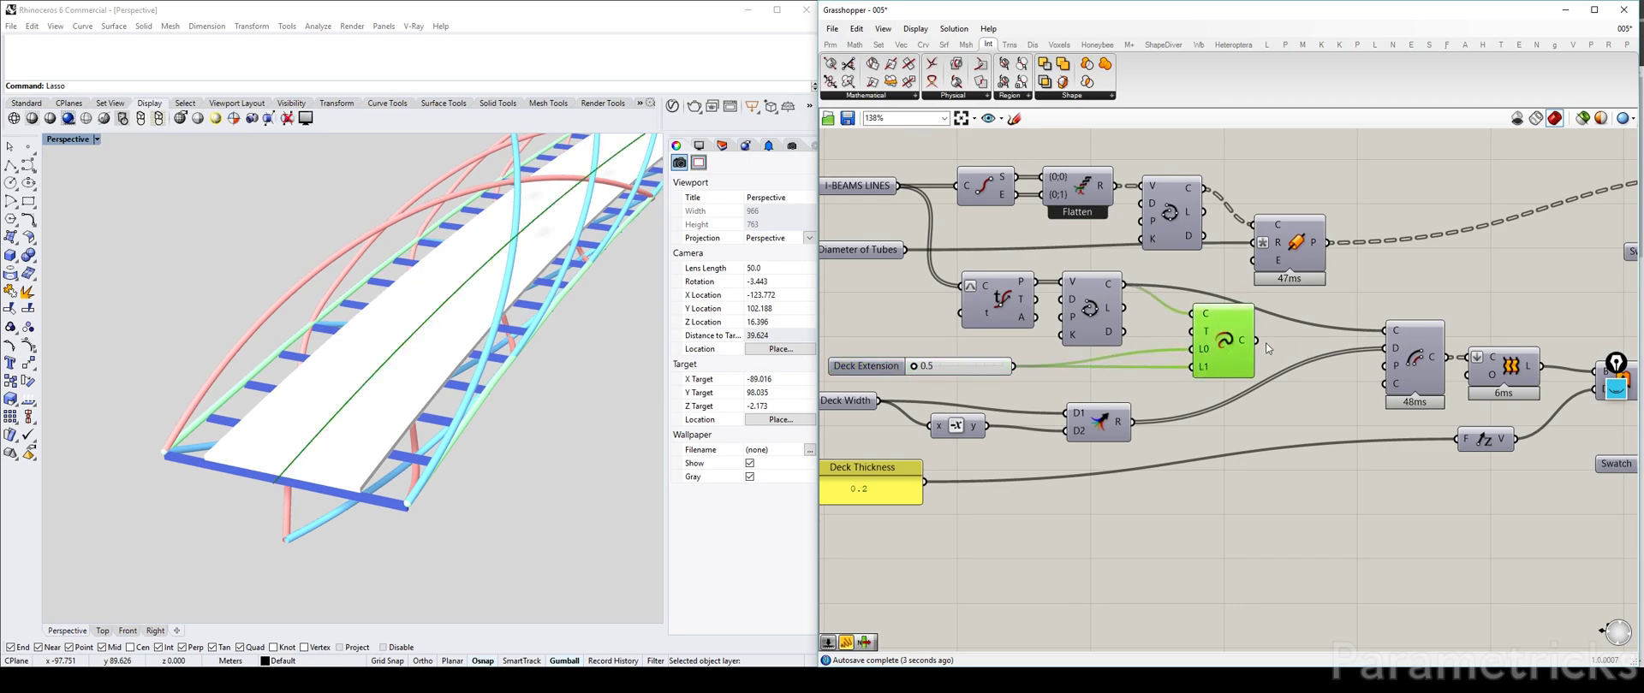
Wire Extend Curve's C output into the deck offset component's C input and set the Deck Extension slider to 1.0.
{"action": "left_click_drag", "start_coordinate": [1256, 340], "coordinate": [1384, 331]}
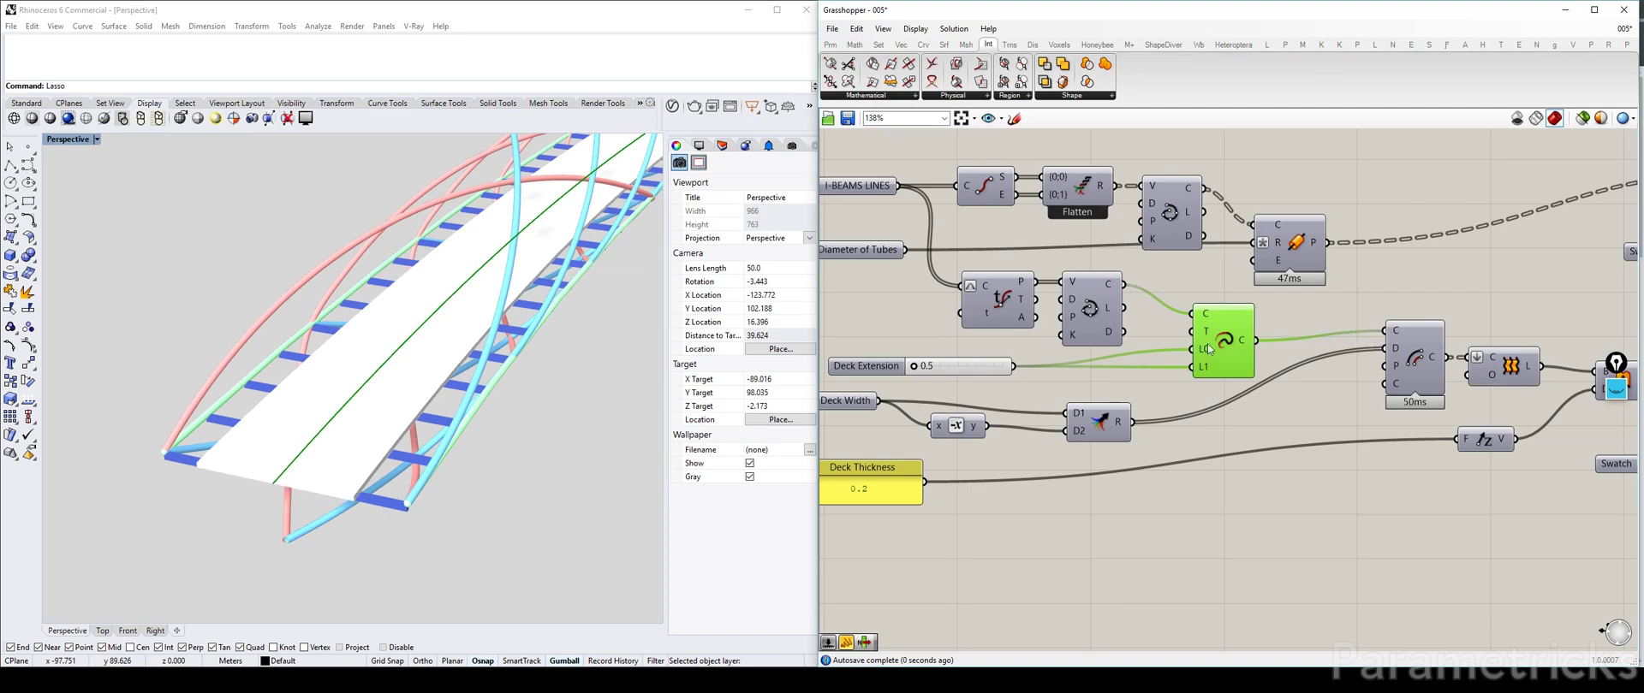
{"action": "left_click_drag", "start_coordinate": [923, 368], "coordinate": [1087, 368]}
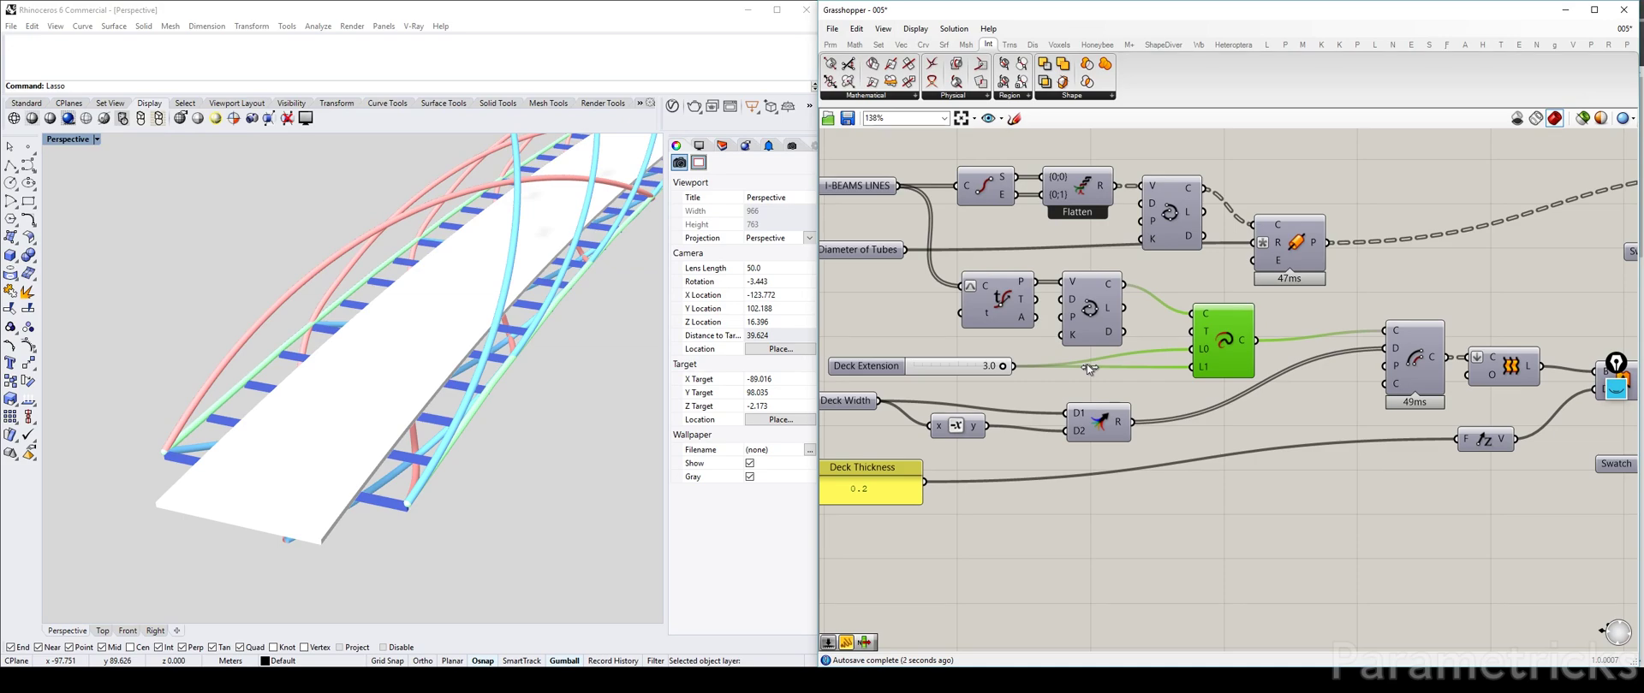
{"action": "double_click", "coordinate": [930, 365]}
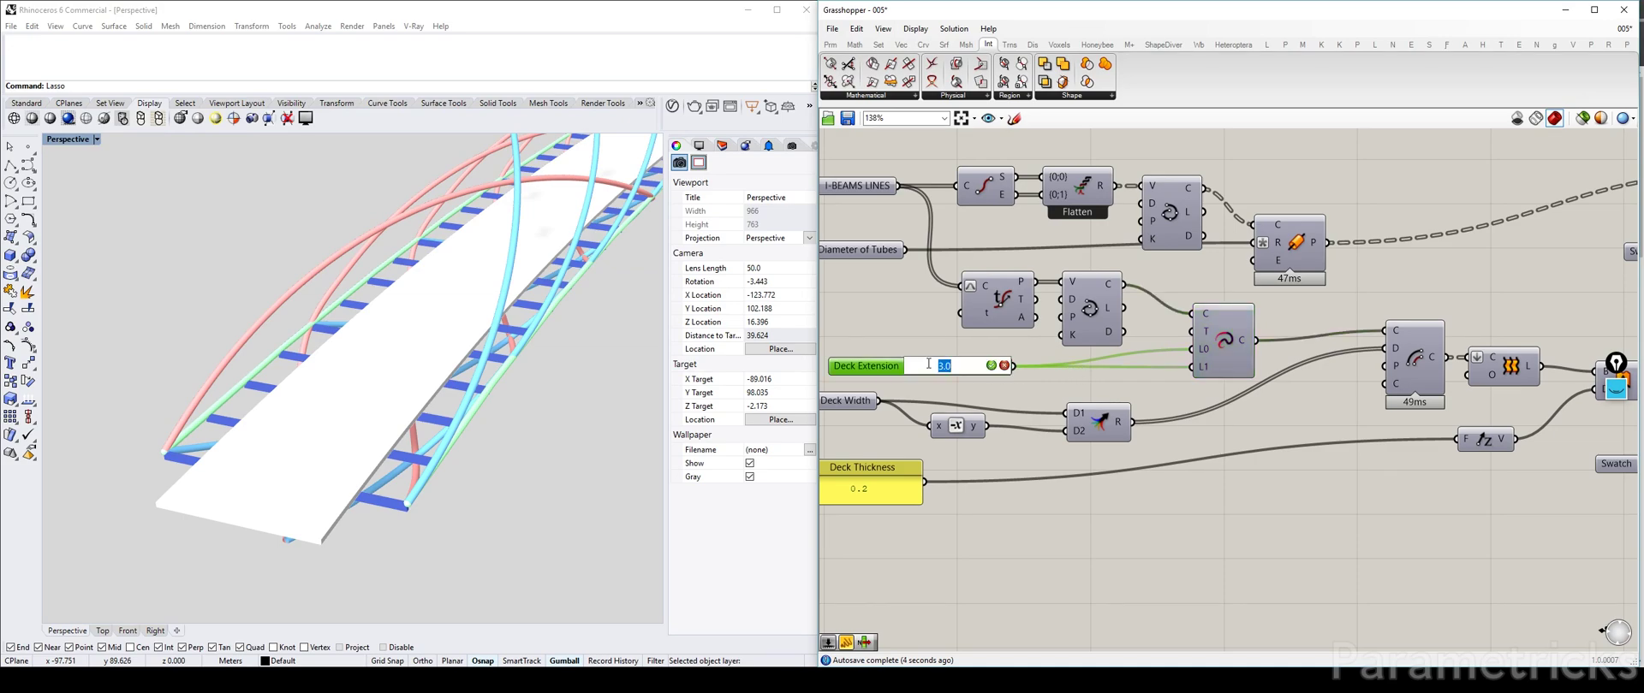
{"action": "type", "text": "1"}
{"action": "key", "text": "Return"}
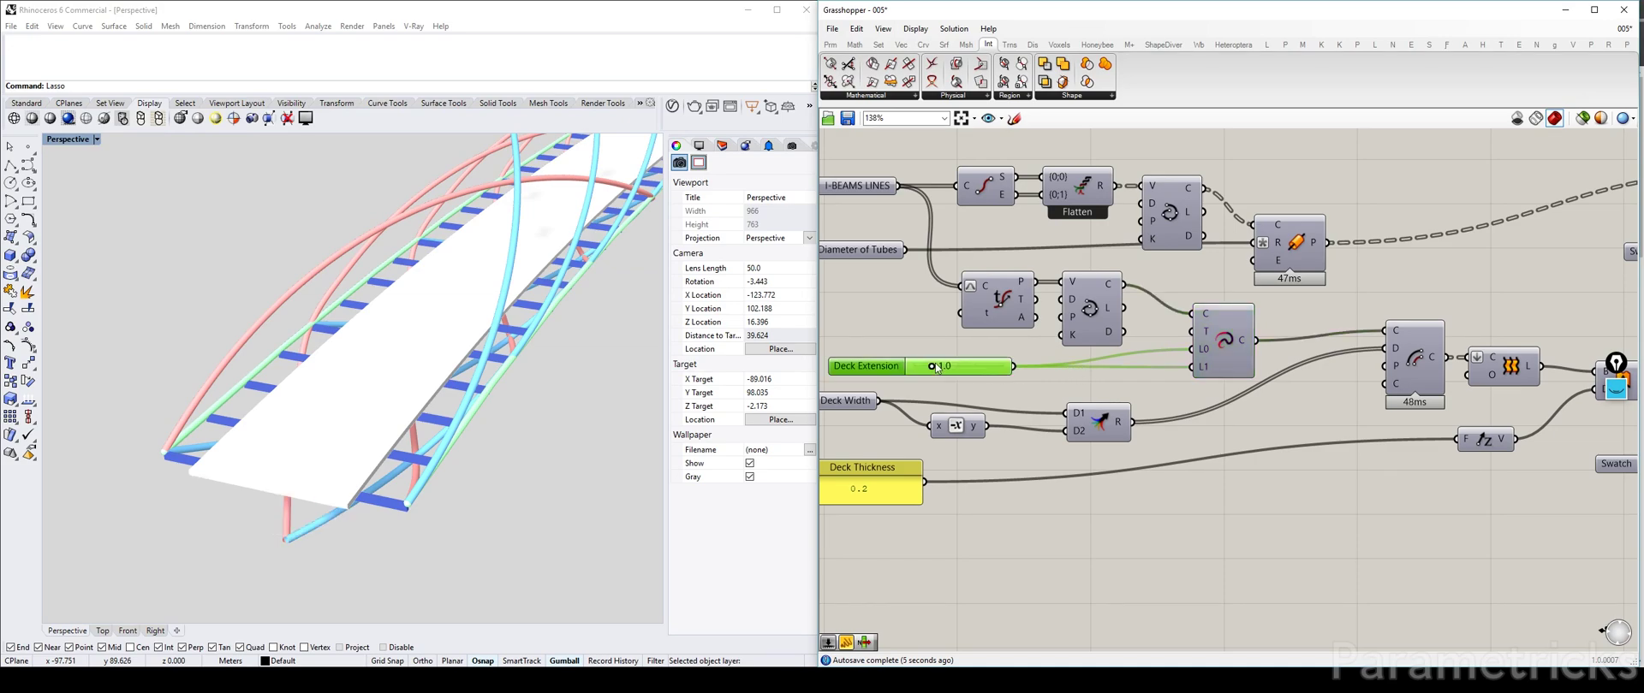
{"action": "left_click", "coordinate": [928, 310]}
Align the left edges of the I-BEAMS LINES, Diameter of Tubes, Deck Extension and Deck Width components.
{"action": "right_click_drag", "start_coordinate": [891, 347], "coordinate": [1053, 309]}
{"action": "left_click", "coordinate": [994, 331]}
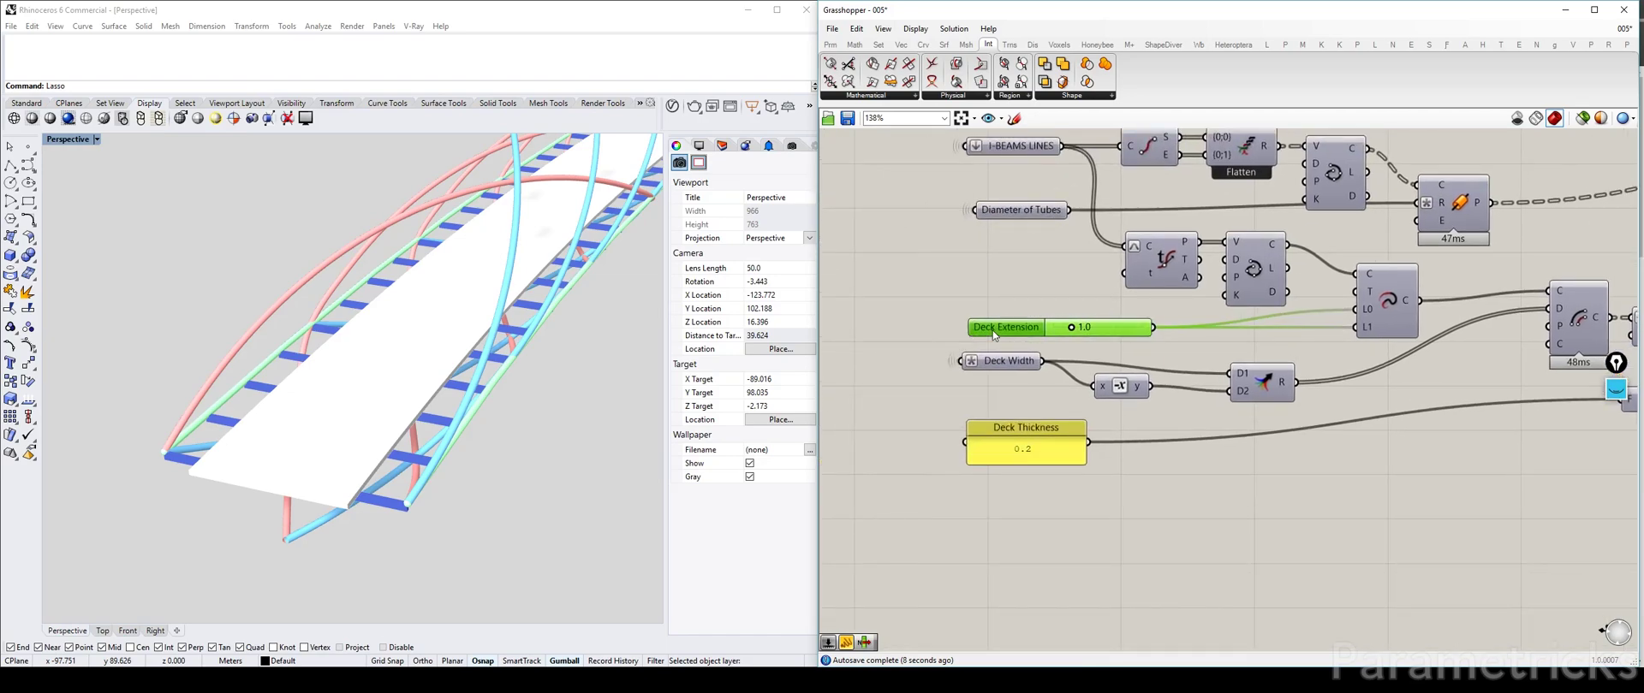
{"action": "right_click_drag", "start_coordinate": [1005, 175], "coordinate": [962, 249]}
{"action": "left_click_drag", "start_coordinate": [962, 176], "coordinate": [875, 467]}
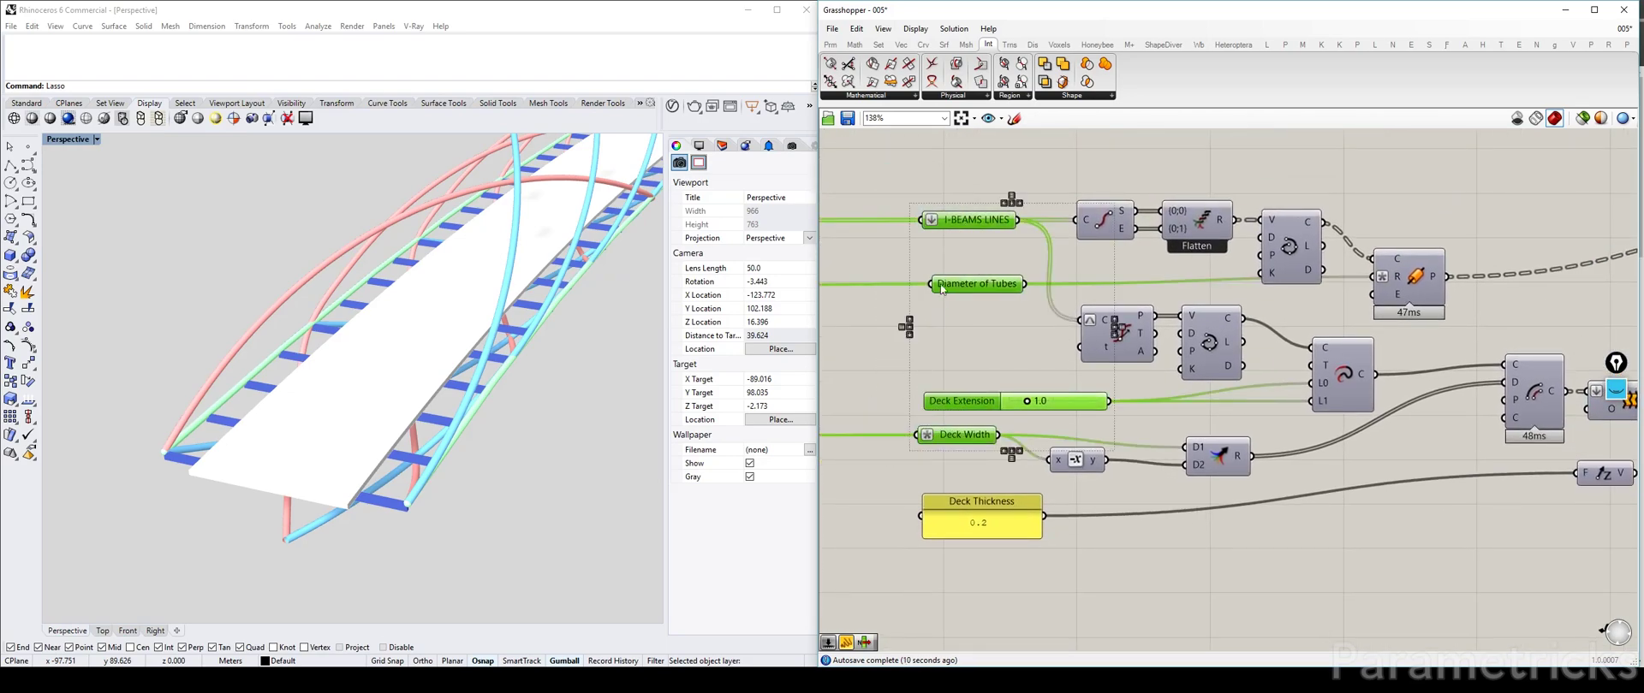
{"action": "left_click", "coordinate": [1003, 204]}
{"action": "left_click", "coordinate": [1010, 162]}
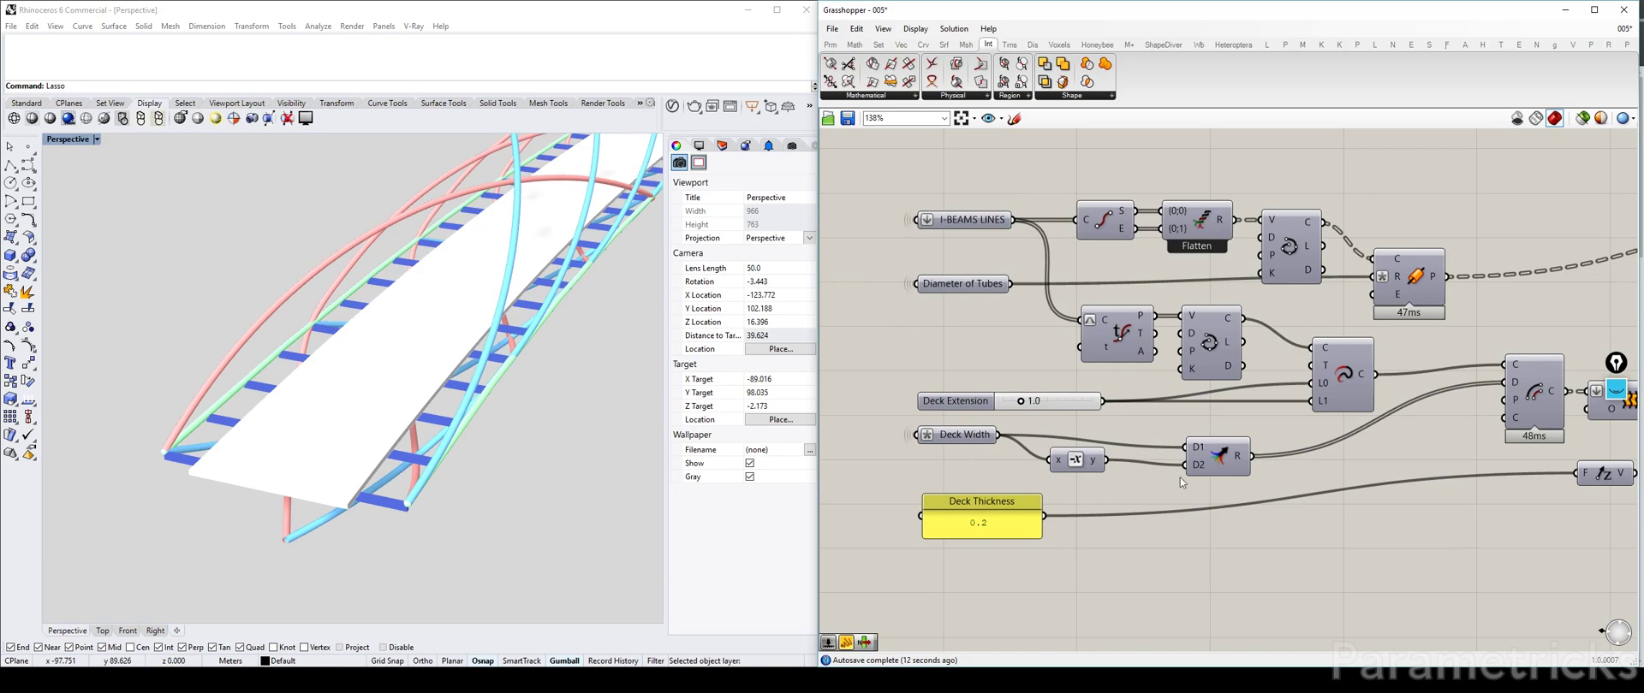
Line up the two preview components of the deck definition vertically and move the deck's gray swatch closer to its preview.
{"action": "scroll", "coordinate": [1210, 364], "scroll_direction": "down", "scroll_amount": 3}
{"action": "right_click_drag", "start_coordinate": [1401, 376], "coordinate": [1115, 399]}
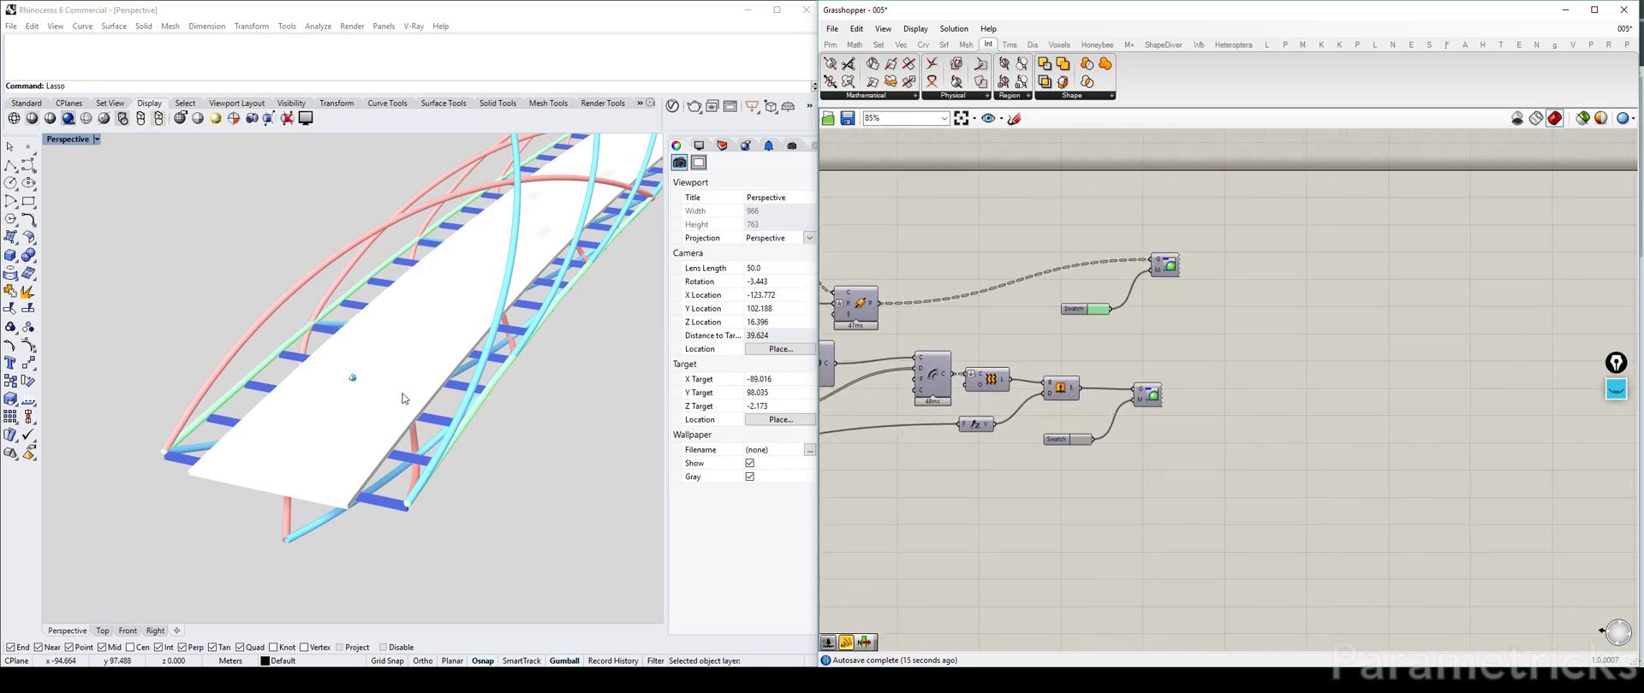
{"action": "right_click_drag", "start_coordinate": [406, 399], "coordinate": [543, 401]}
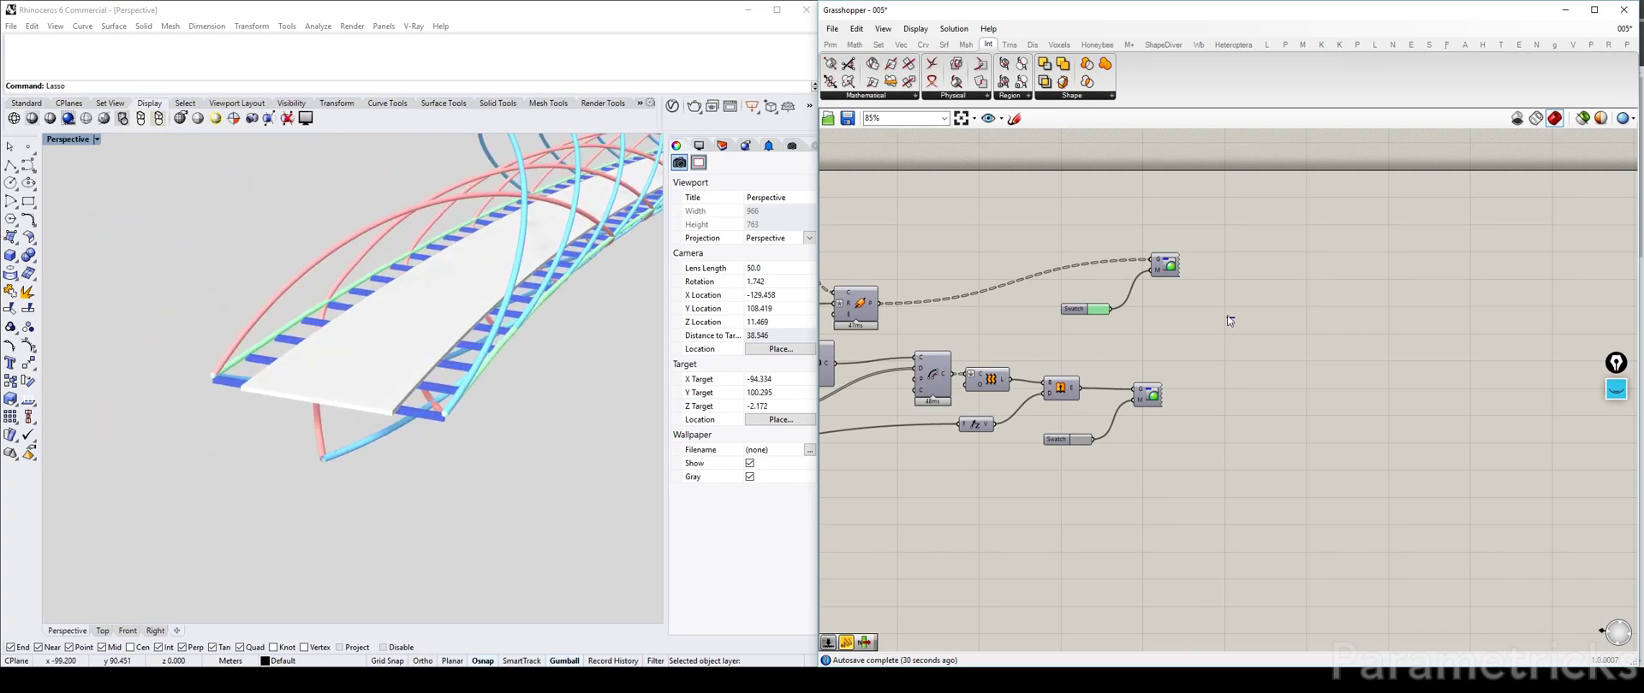
{"action": "left_click_drag", "start_coordinate": [1161, 261], "coordinate": [1159, 299]}
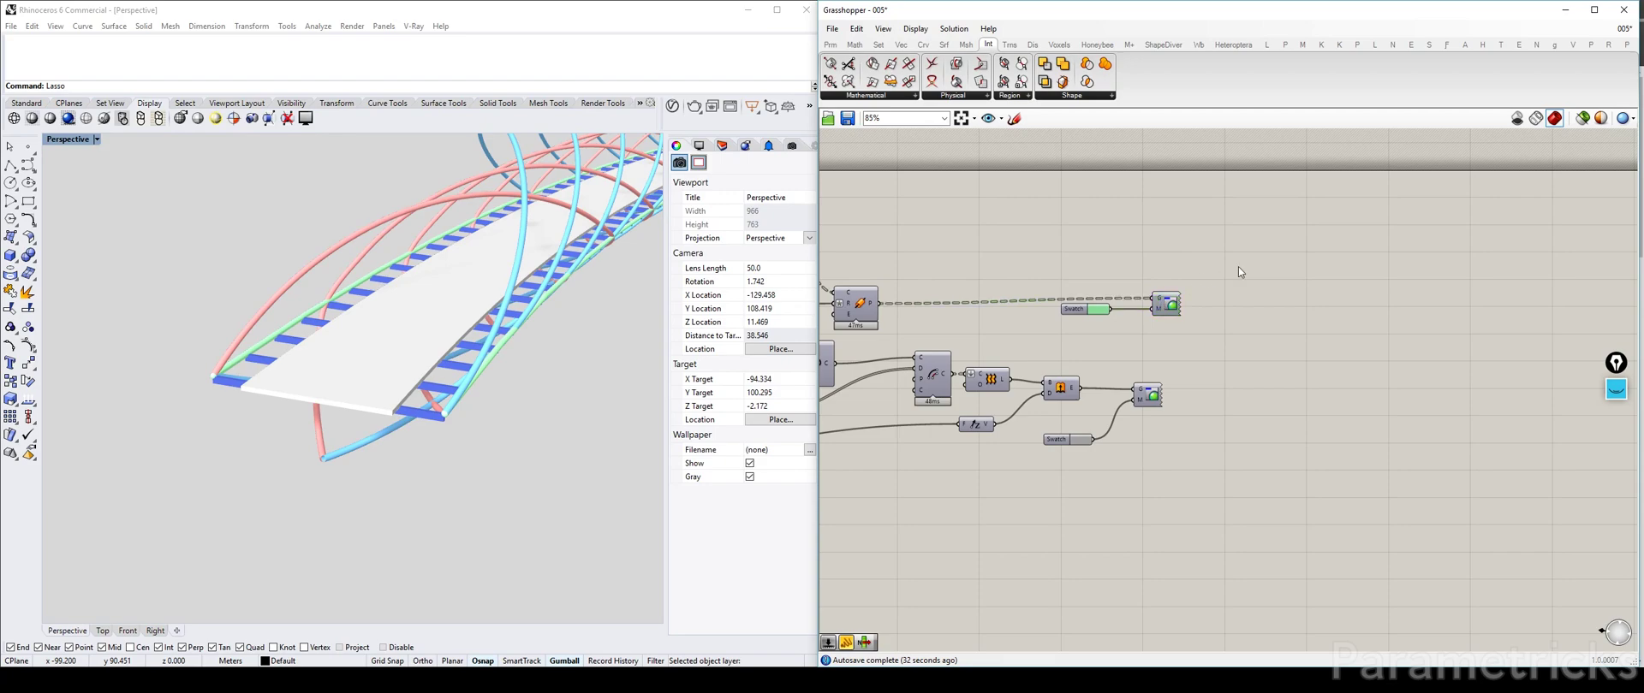
{"action": "left_click_drag", "start_coordinate": [1148, 397], "coordinate": [1168, 395]}
{"action": "left_click_drag", "start_coordinate": [1057, 445], "coordinate": [1084, 426]}
{"action": "scroll", "coordinate": [1083, 426], "scroll_direction": "down", "scroll_amount": 5}
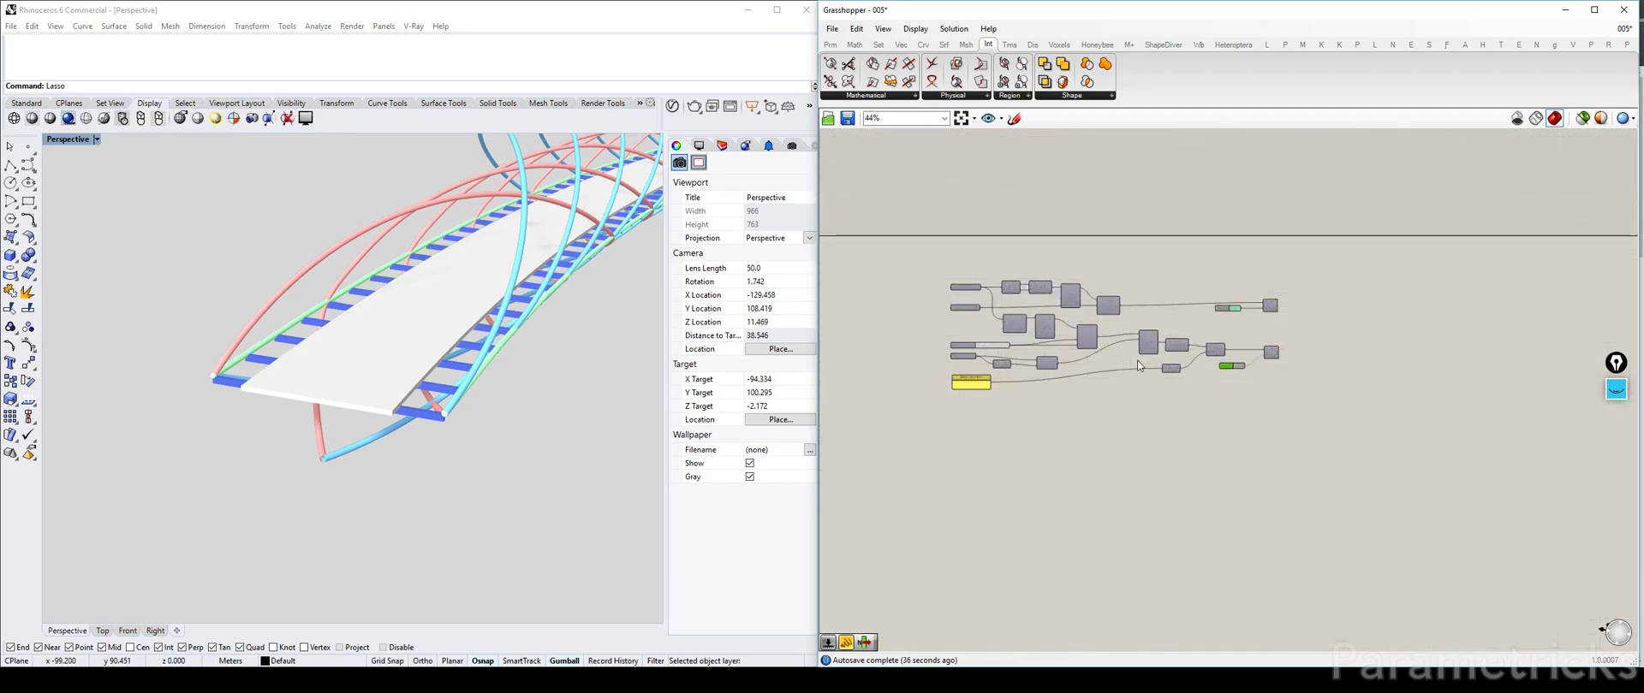
{"action": "left_click", "coordinate": [1167, 435]}
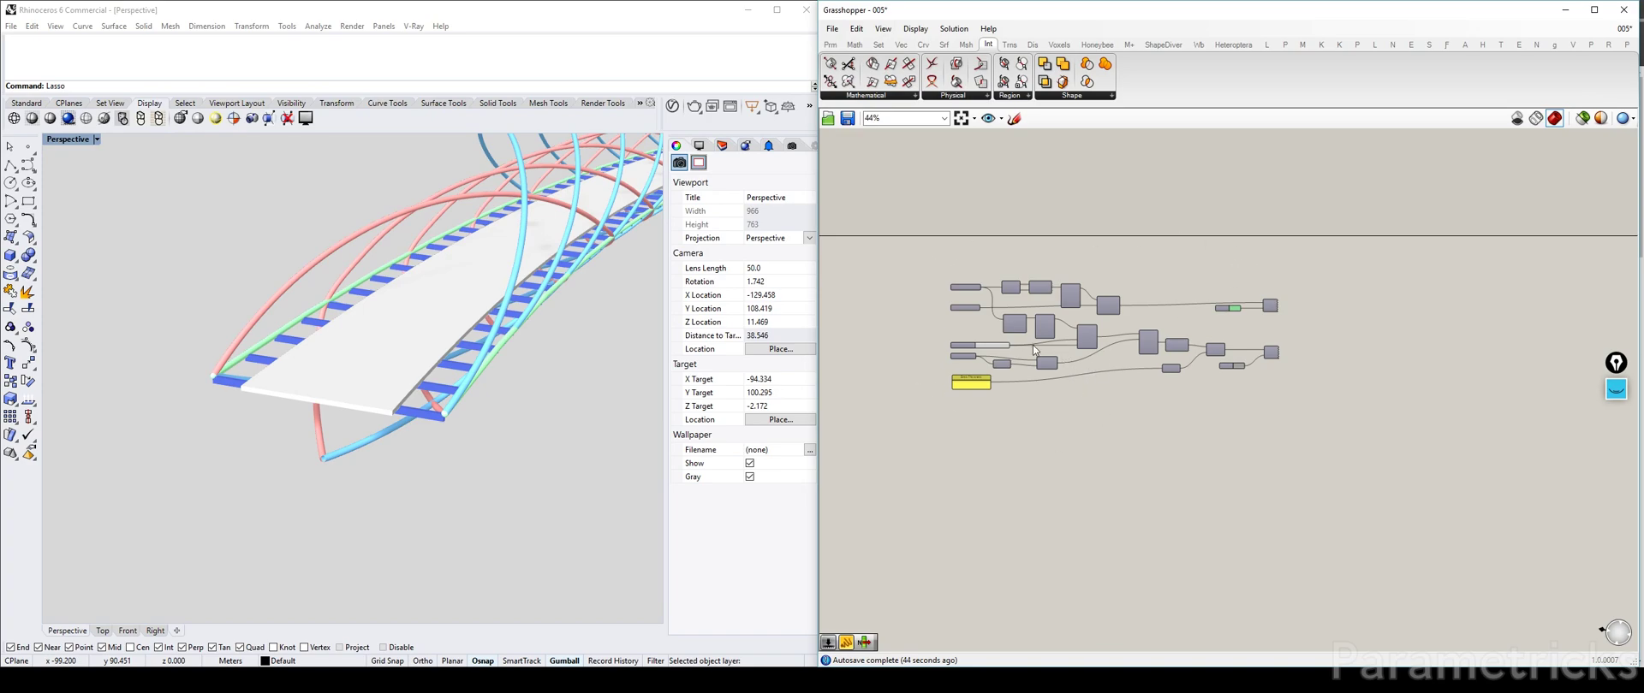
{"action": "double_click", "coordinate": [975, 257]}
{"action": "right_click_drag", "start_coordinate": [847, 329], "coordinate": [1143, 300]}
{"action": "scroll", "coordinate": [1144, 300], "scroll_direction": "down", "scroll_amount": 1}
{"action": "right_click_drag", "start_coordinate": [974, 262], "coordinate": [1401, 249]}
{"action": "scroll", "coordinate": [1241, 267], "scroll_direction": "up", "scroll_amount": 2}
{"action": "left_click", "coordinate": [960, 287]}
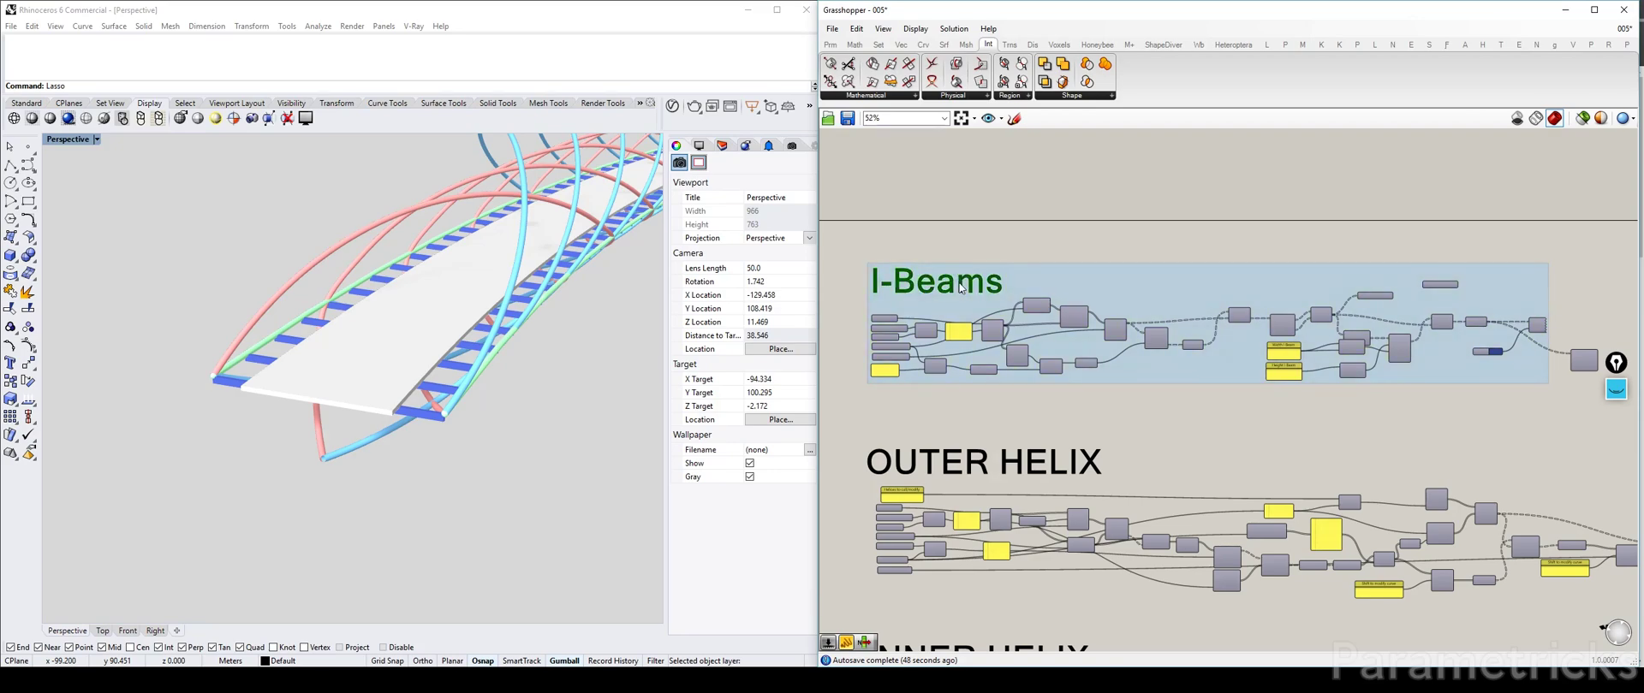
{"action": "scroll", "coordinate": [960, 282], "scroll_direction": "down", "scroll_amount": 3}
{"action": "right_click_drag", "start_coordinate": [1147, 286], "coordinate": [1169, 267]}
{"action": "scroll", "coordinate": [1098, 252], "scroll_direction": "up", "scroll_amount": 3}
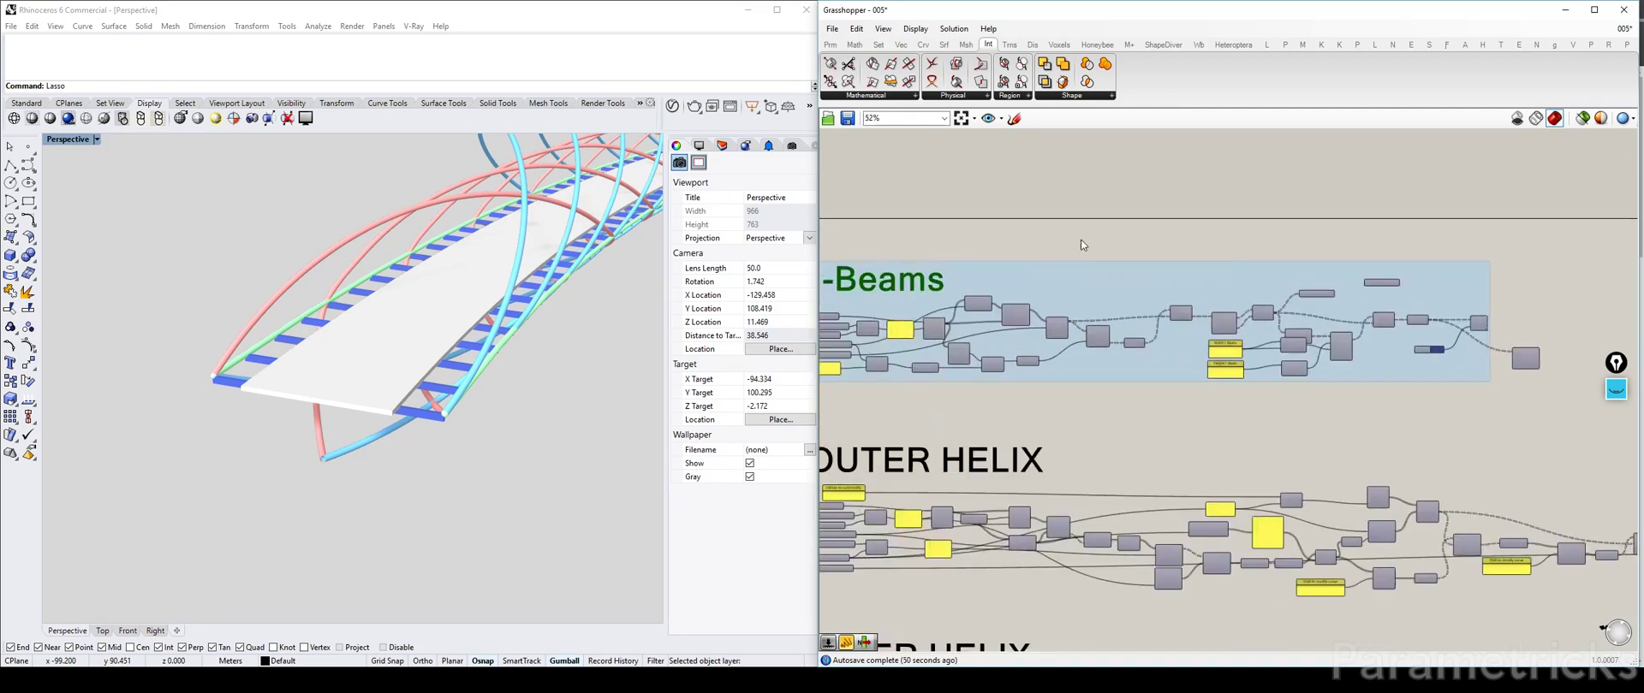
{"action": "left_click", "coordinate": [1080, 244]}
{"action": "right_click_drag", "start_coordinate": [970, 247], "coordinate": [1054, 242]}
{"action": "left_click", "coordinate": [1021, 277]}
{"action": "scroll", "coordinate": [1020, 280], "scroll_direction": "up", "scroll_amount": 2}
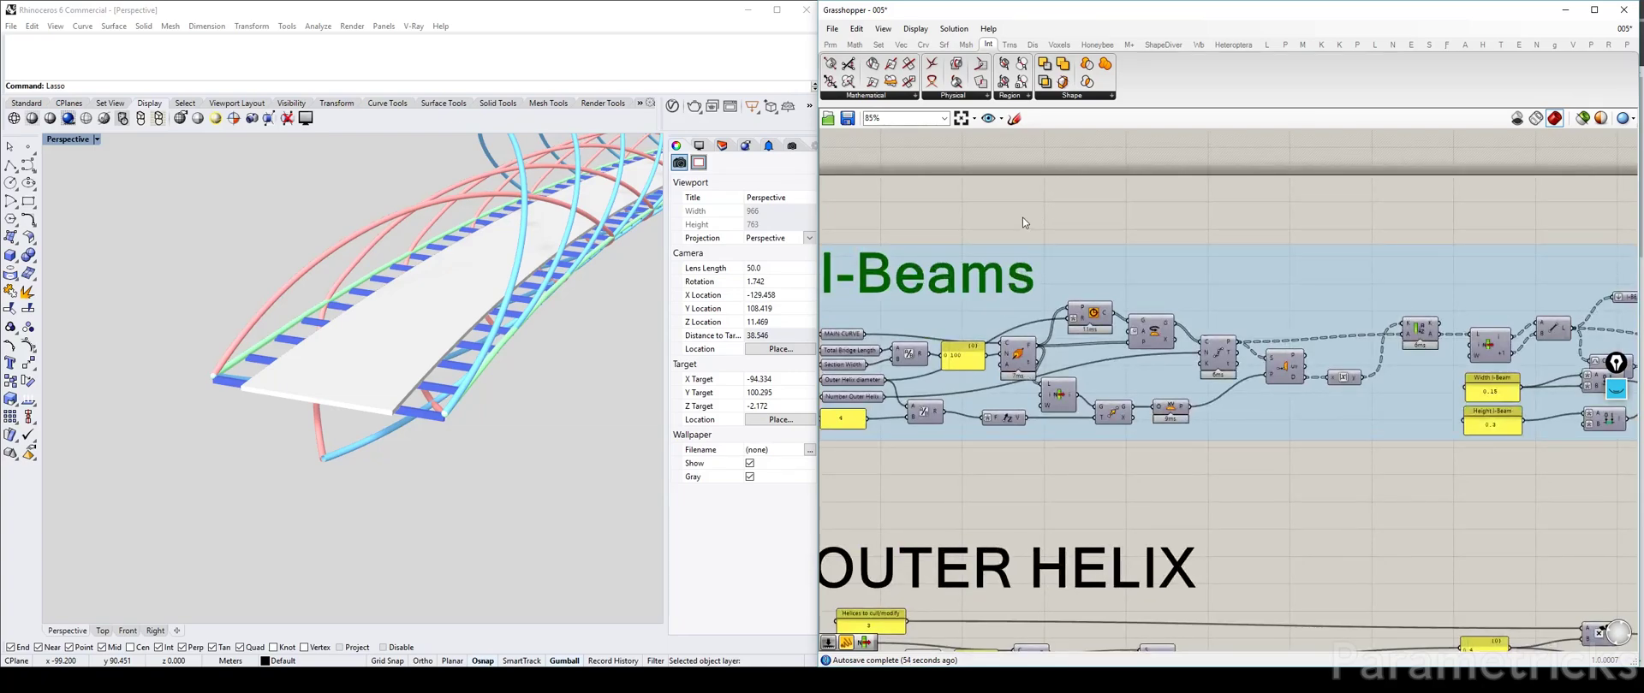
{"action": "left_click_drag", "start_coordinate": [1022, 278], "coordinate": [1019, 239]}
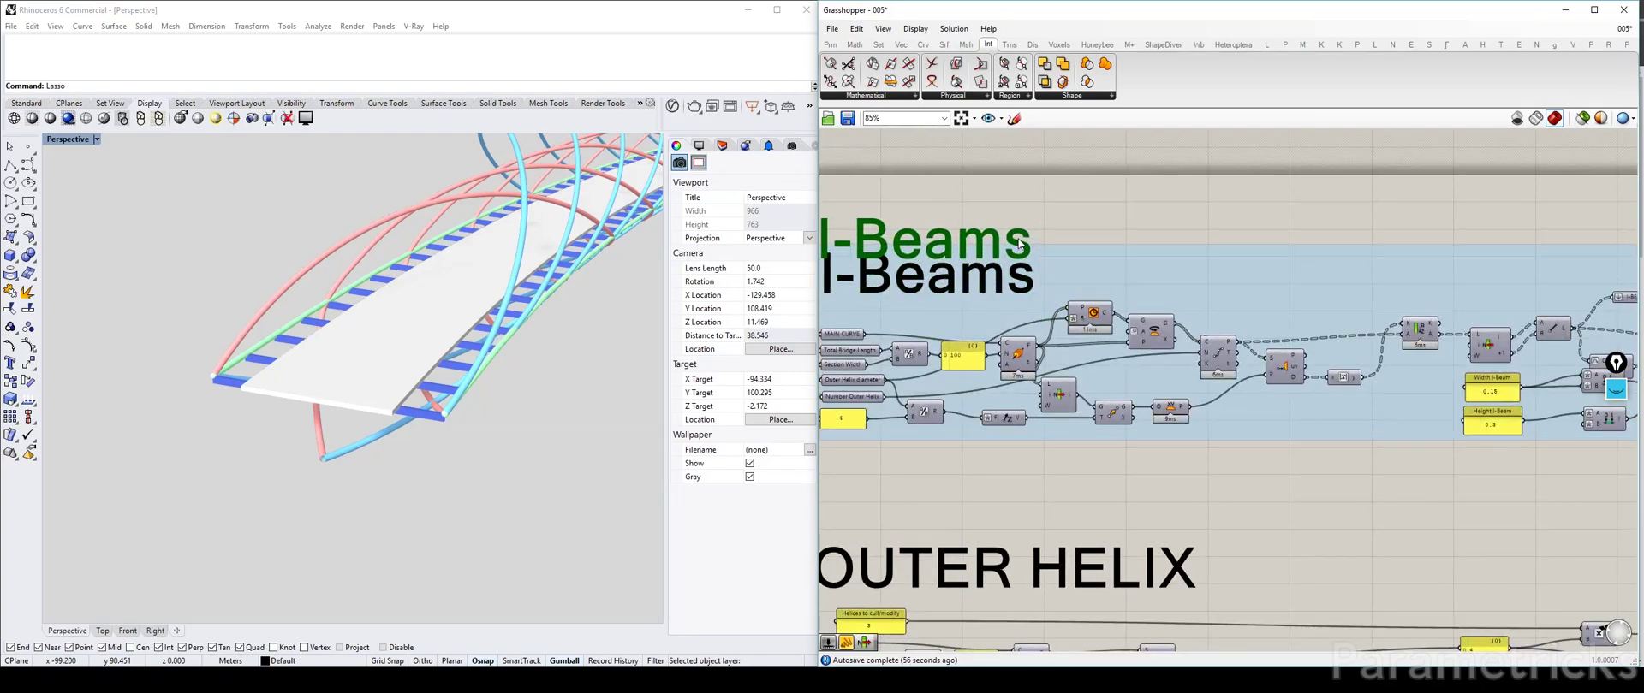
{"action": "key", "text": "Escape"}
{"action": "scroll", "coordinate": [1017, 239], "scroll_direction": "down", "scroll_amount": 7}
{"action": "right_click_drag", "start_coordinate": [1011, 243], "coordinate": [1142, 241]}
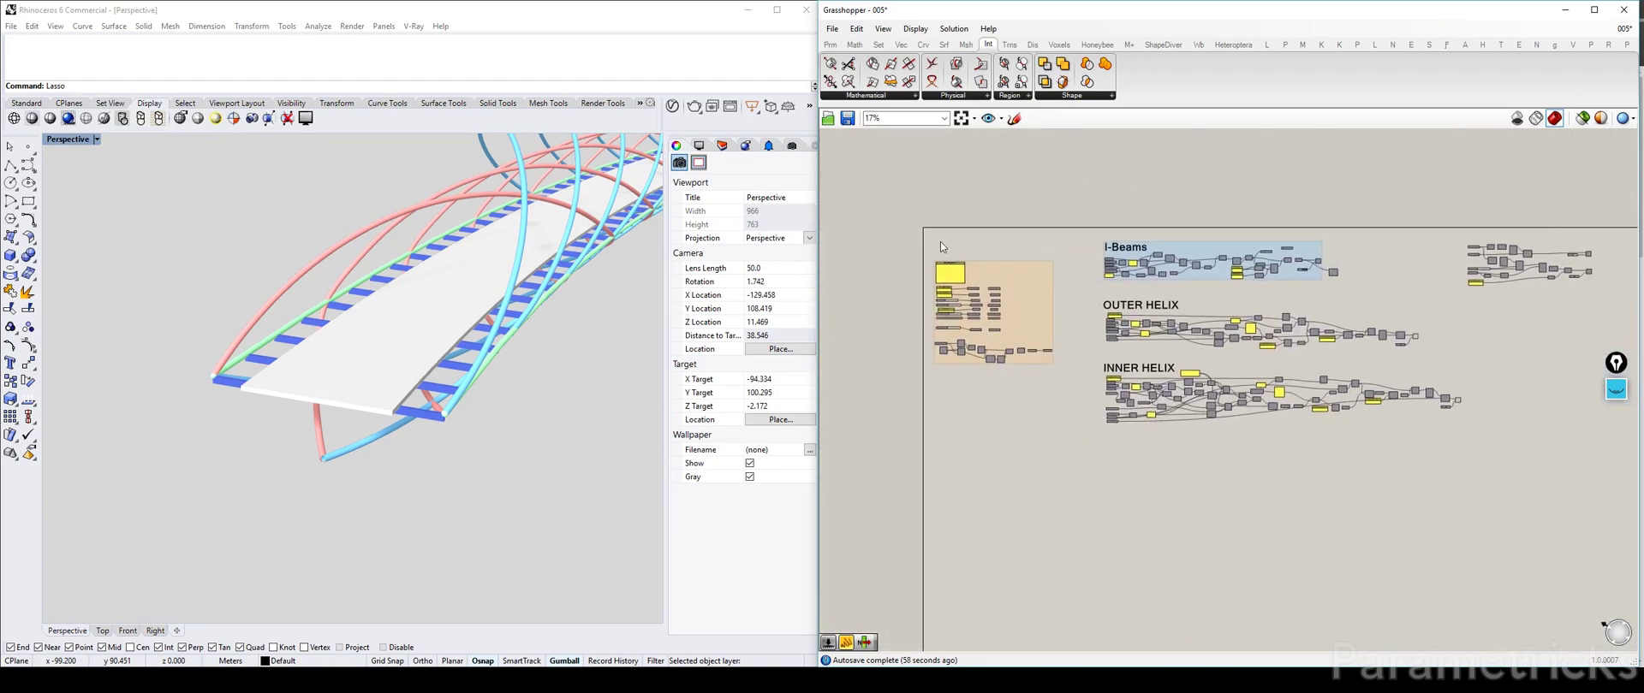
{"action": "scroll", "coordinate": [940, 256], "scroll_direction": "up", "scroll_amount": 8}
{"action": "scroll", "coordinate": [946, 302], "scroll_direction": "down", "scroll_amount": 12}
{"action": "right_click_drag", "start_coordinate": [1200, 296], "coordinate": [942, 295]}
{"action": "scroll", "coordinate": [942, 295], "scroll_direction": "up", "scroll_amount": 4}
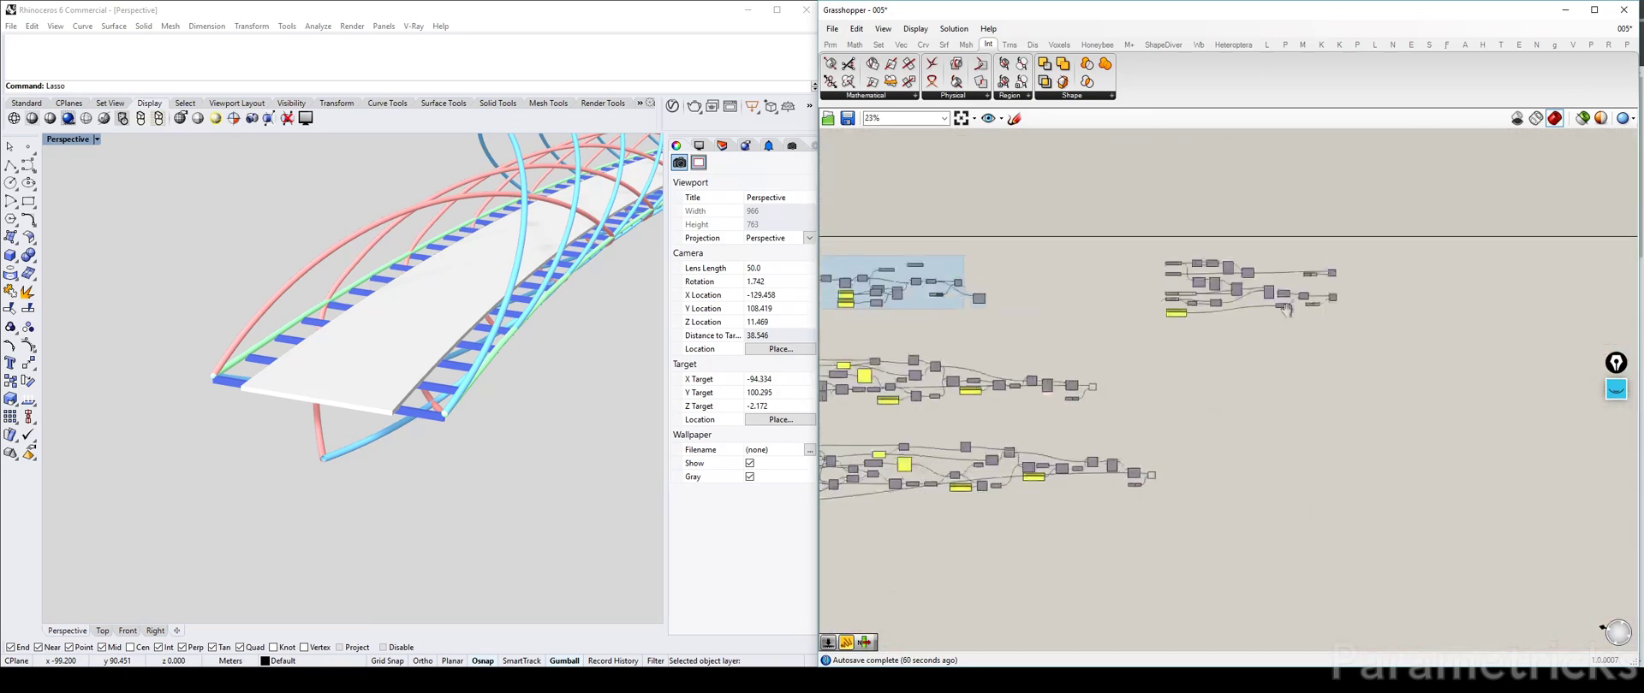
{"action": "scroll", "coordinate": [1637, 296], "scroll_direction": "up", "scroll_amount": 2}
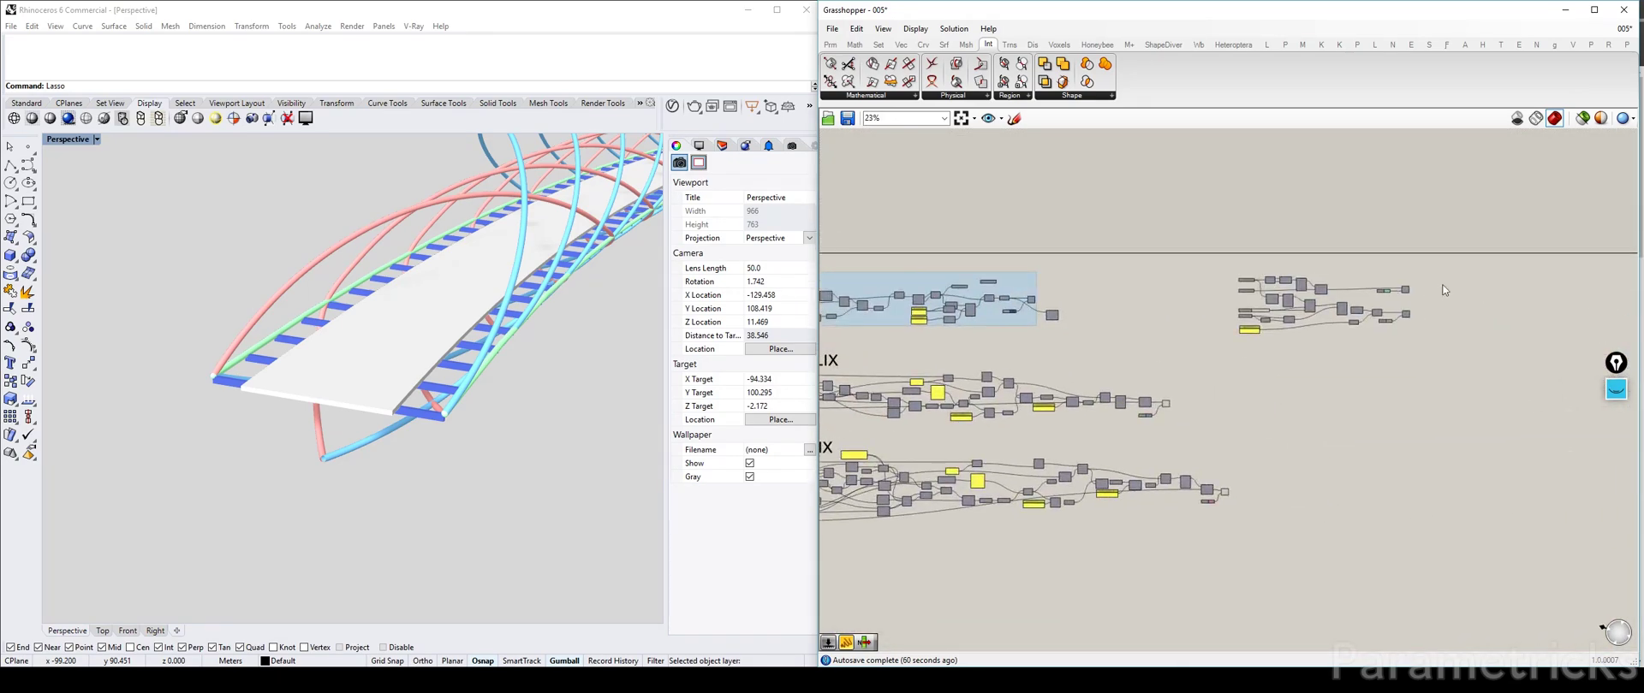
{"action": "scroll", "coordinate": [1406, 291], "scroll_direction": "up", "scroll_amount": 7}
{"action": "right_click_drag", "start_coordinate": [1402, 343], "coordinate": [1272, 300]}
{"action": "scroll", "coordinate": [1262, 312], "scroll_direction": "up", "scroll_amount": 1}
{"action": "scroll", "coordinate": [1138, 306], "scroll_direction": "down", "scroll_amount": 4}
{"action": "right_click_drag", "start_coordinate": [942, 298], "coordinate": [1520, 318]}
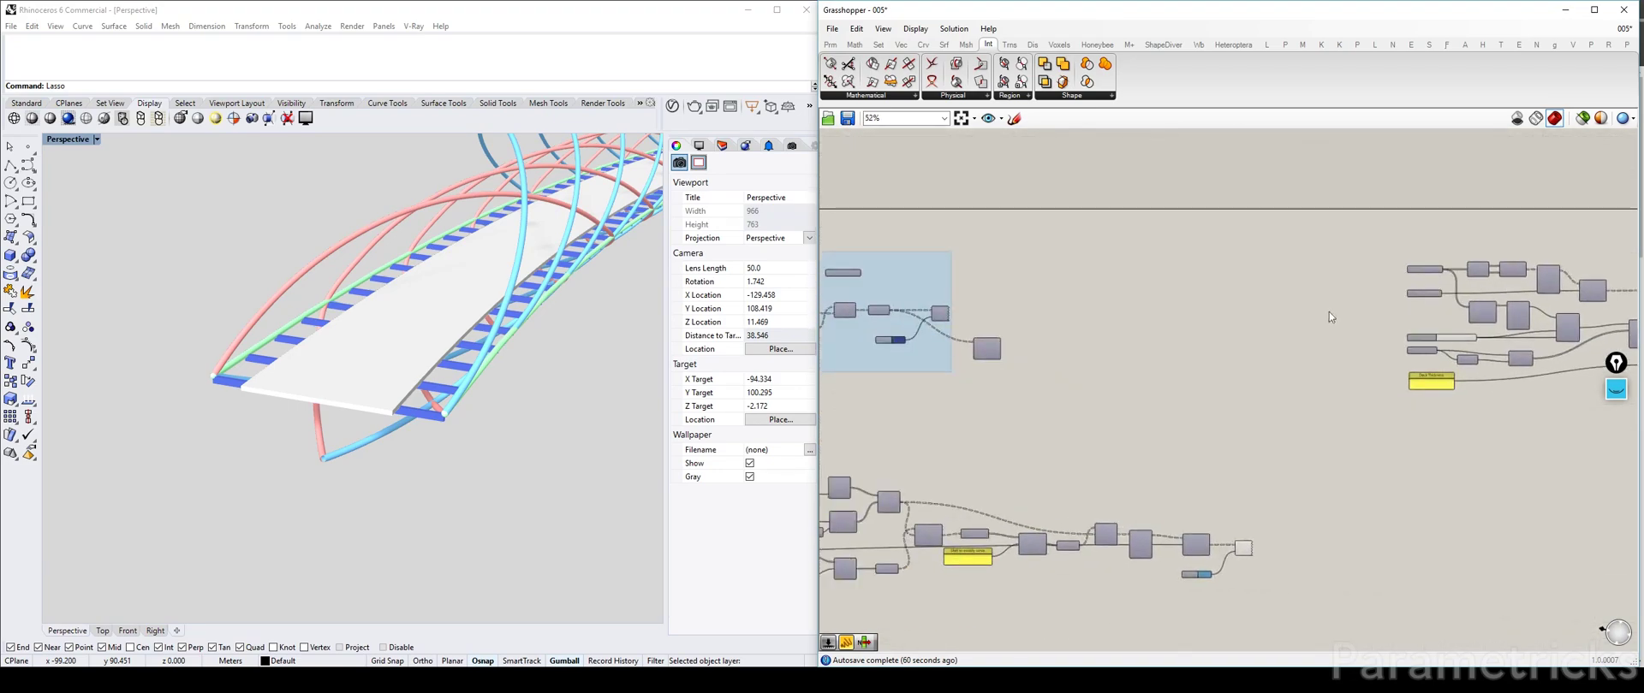
Copy the I-Beams heading and place the copy directly above the deck definition's components.
{"action": "right_click_drag", "start_coordinate": [866, 289], "coordinate": [1472, 319]}
{"action": "scroll", "coordinate": [948, 301], "scroll_direction": "up", "scroll_amount": 4}
{"action": "left_click", "coordinate": [1031, 296]}
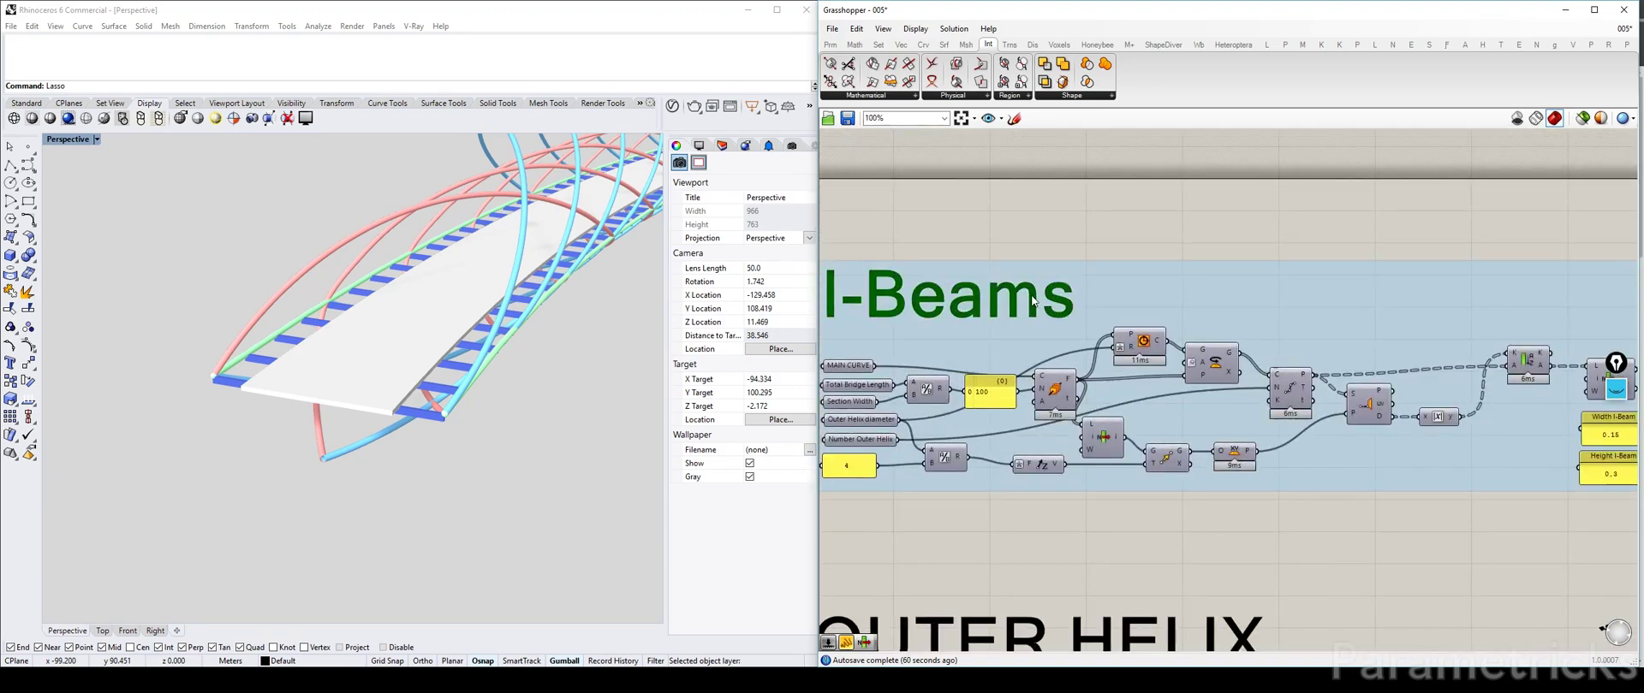
{"action": "scroll", "coordinate": [1033, 301], "scroll_direction": "down", "scroll_amount": 4}
{"action": "scroll", "coordinate": [993, 295], "scroll_direction": "up", "scroll_amount": 2}
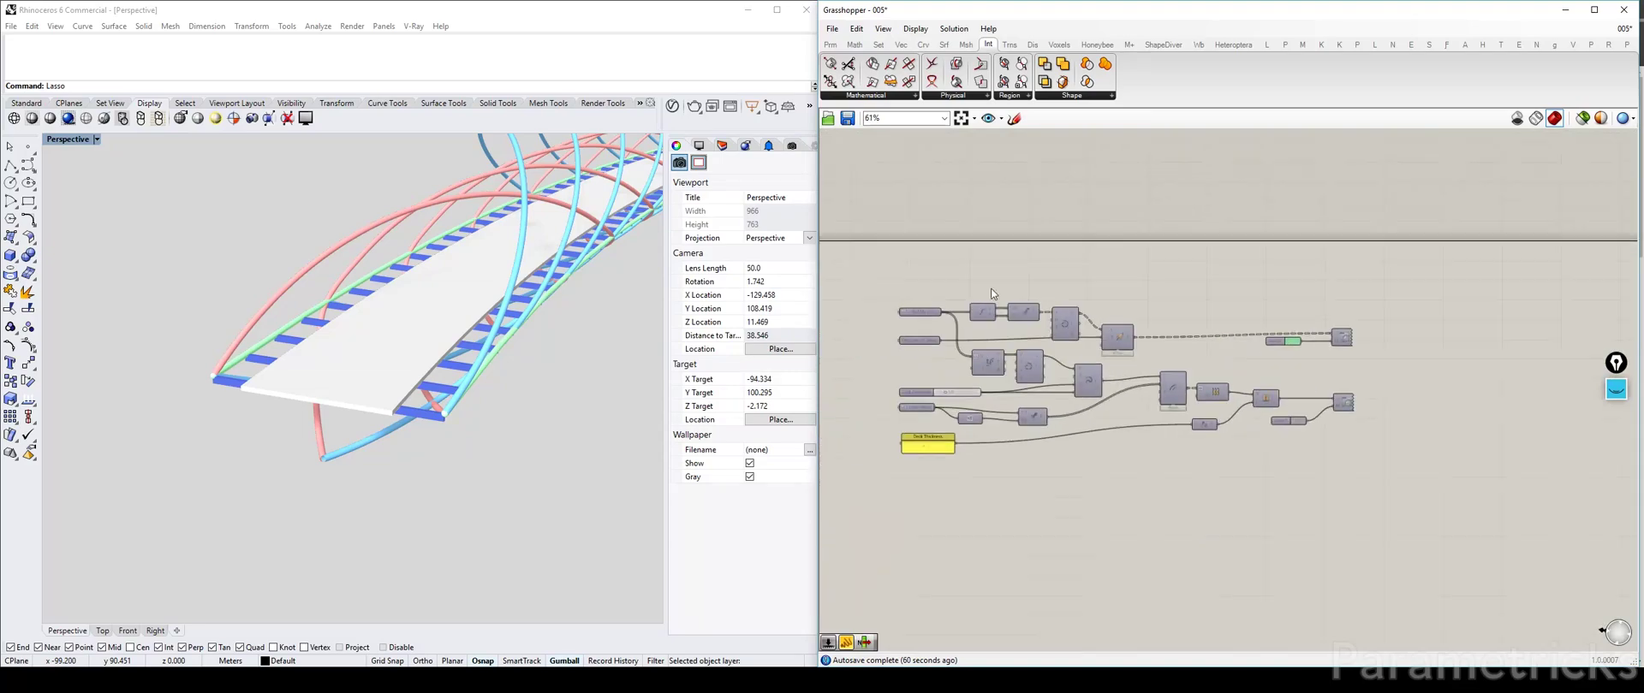
{"action": "scroll", "coordinate": [934, 289], "scroll_direction": "up", "scroll_amount": 6}
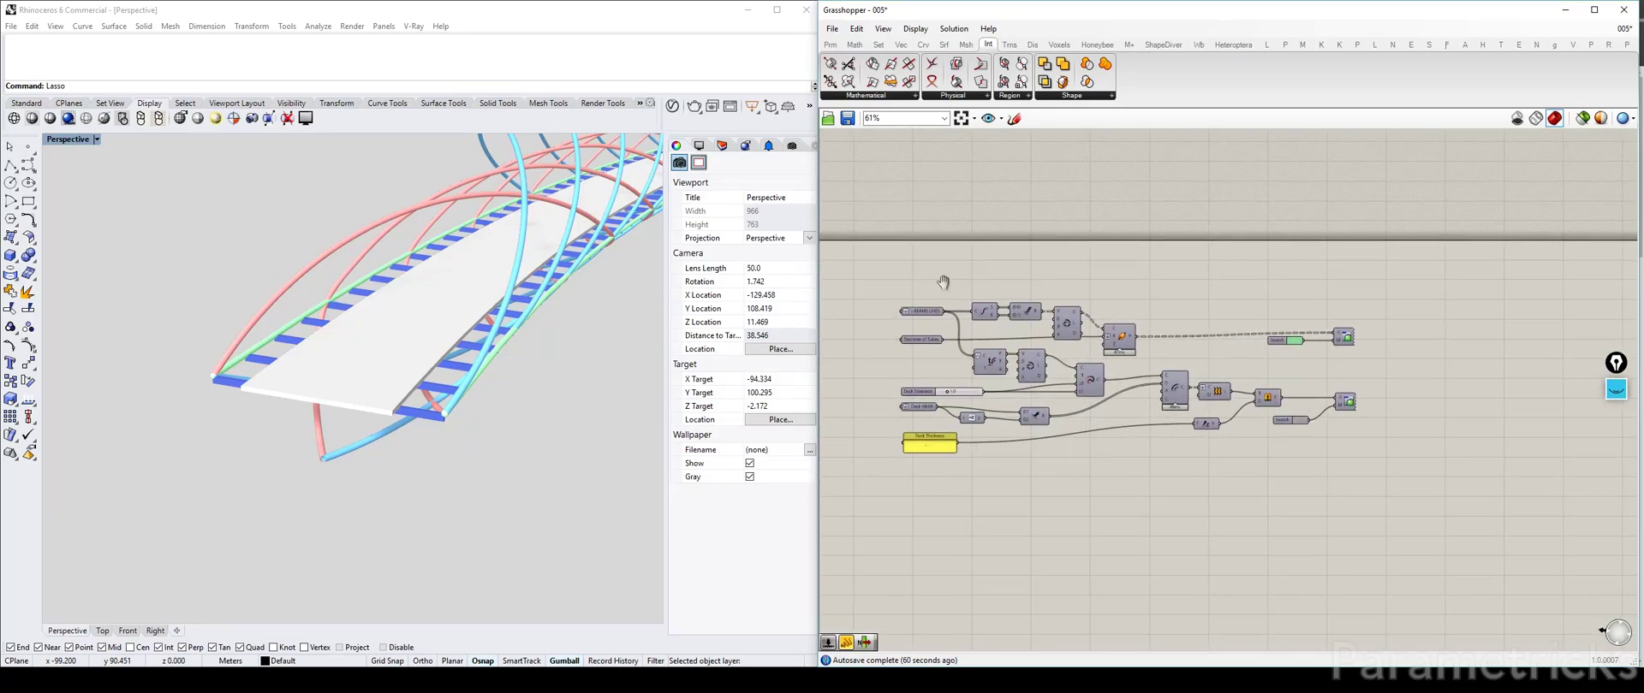
{"action": "scroll", "coordinate": [1113, 310], "scroll_direction": "down", "scroll_amount": 4}
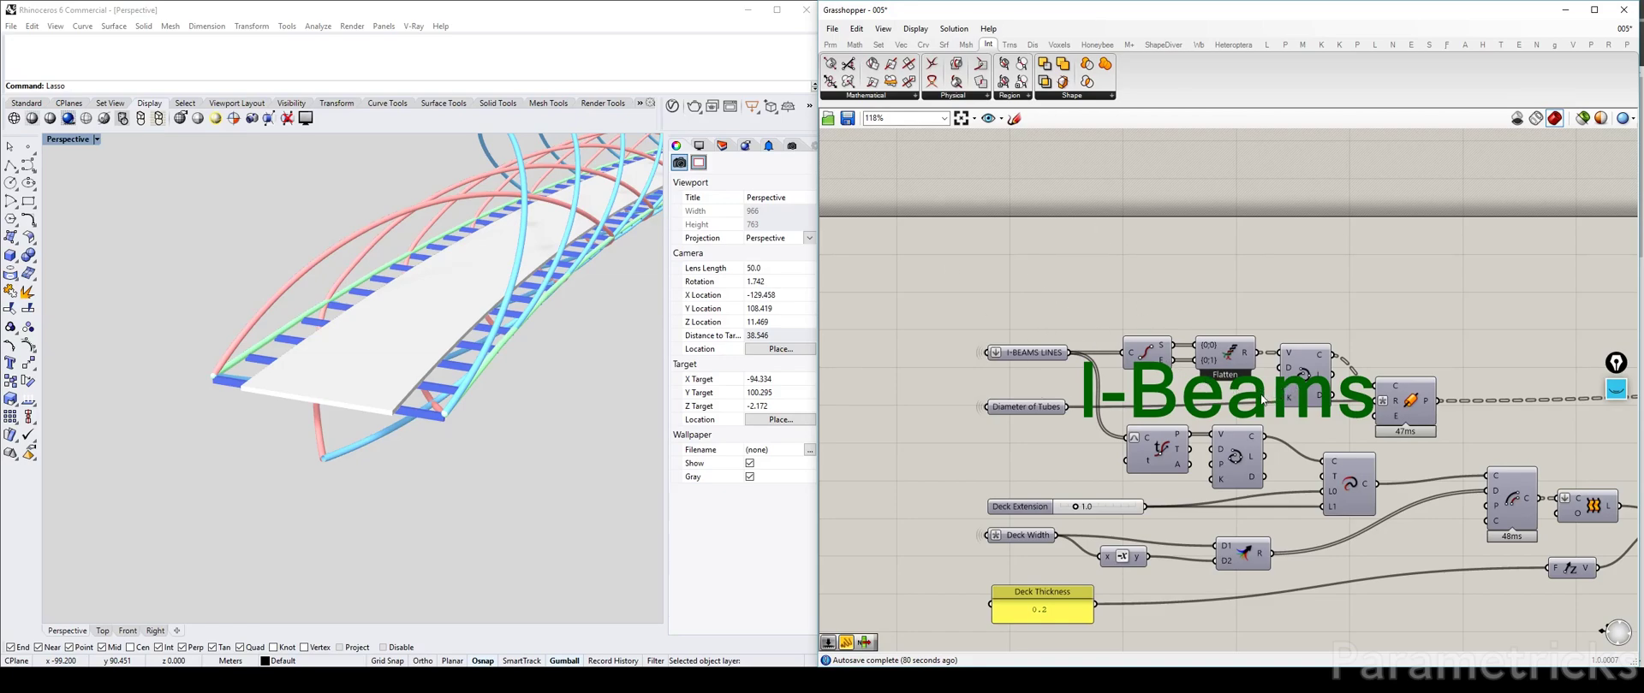
{"action": "left_click_drag", "start_coordinate": [1262, 400], "coordinate": [1156, 296]}
{"action": "scroll", "coordinate": [1151, 294], "scroll_direction": "up", "scroll_amount": 3}
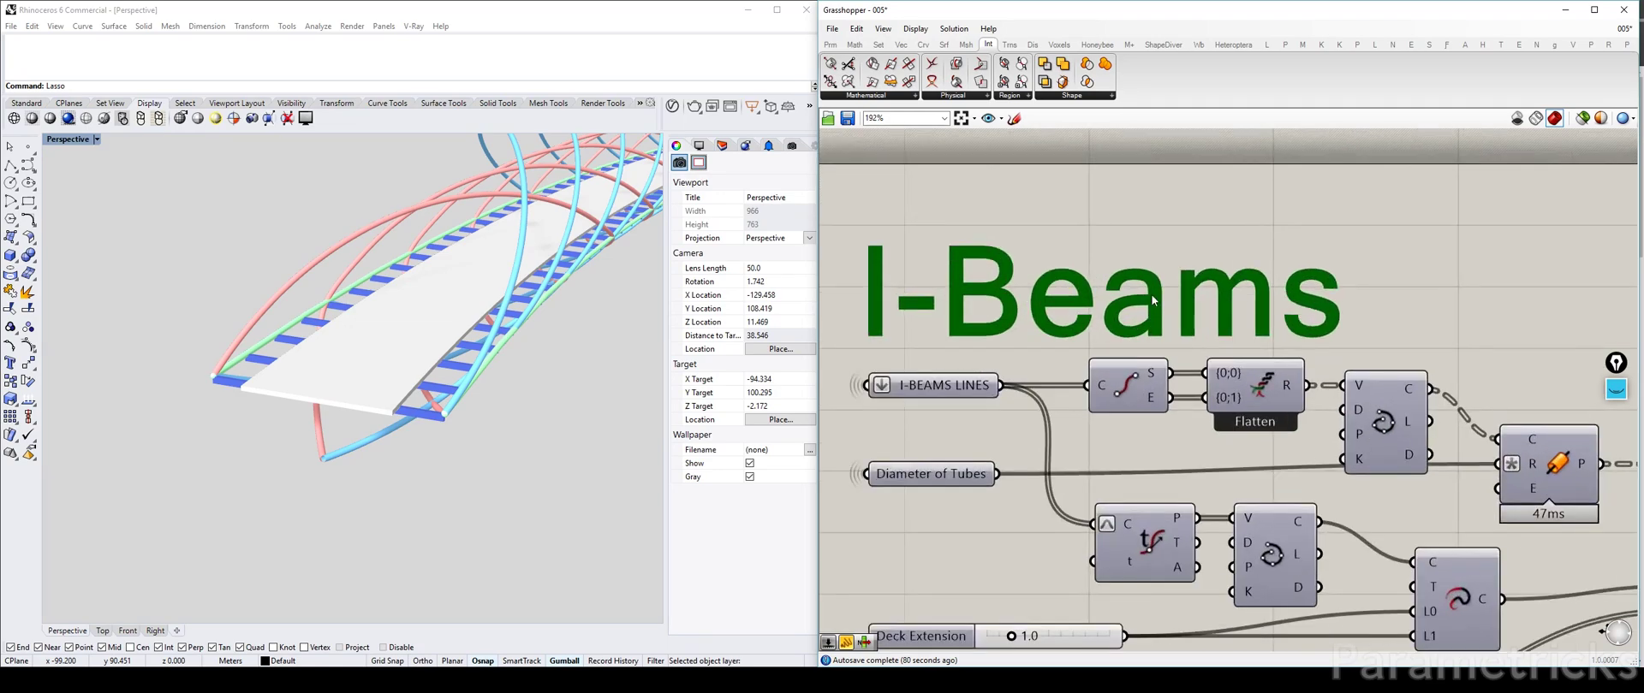
Change the copied heading's text to "Deck / Horizontal beams" and save the definition.
{"action": "double_click", "coordinate": [1163, 296]}
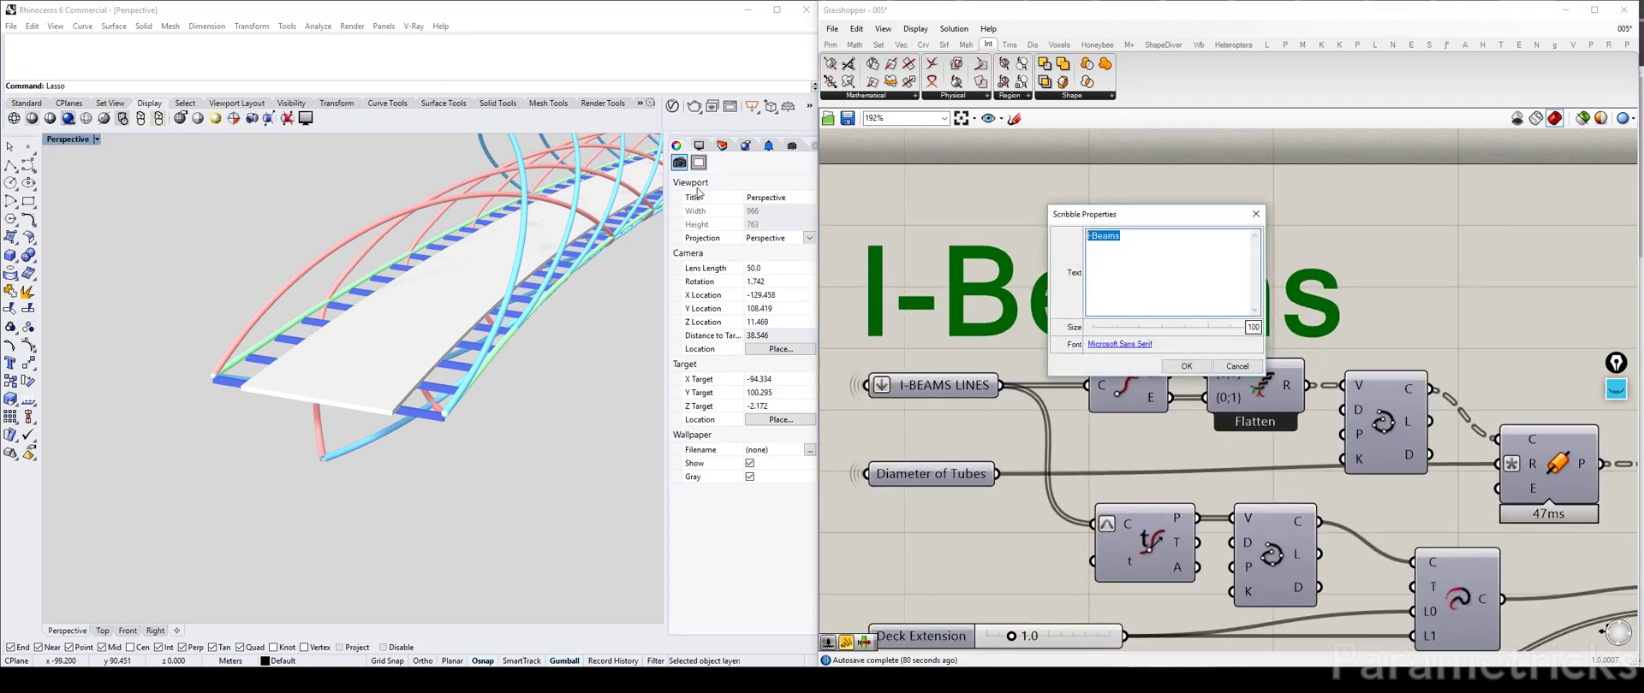
{"action": "type", "text": "Deck / Horizontal b"}
{"action": "left_click", "coordinate": [1186, 366]}
{"action": "scroll", "coordinate": [1246, 481], "scroll_direction": "down", "scroll_amount": 5}
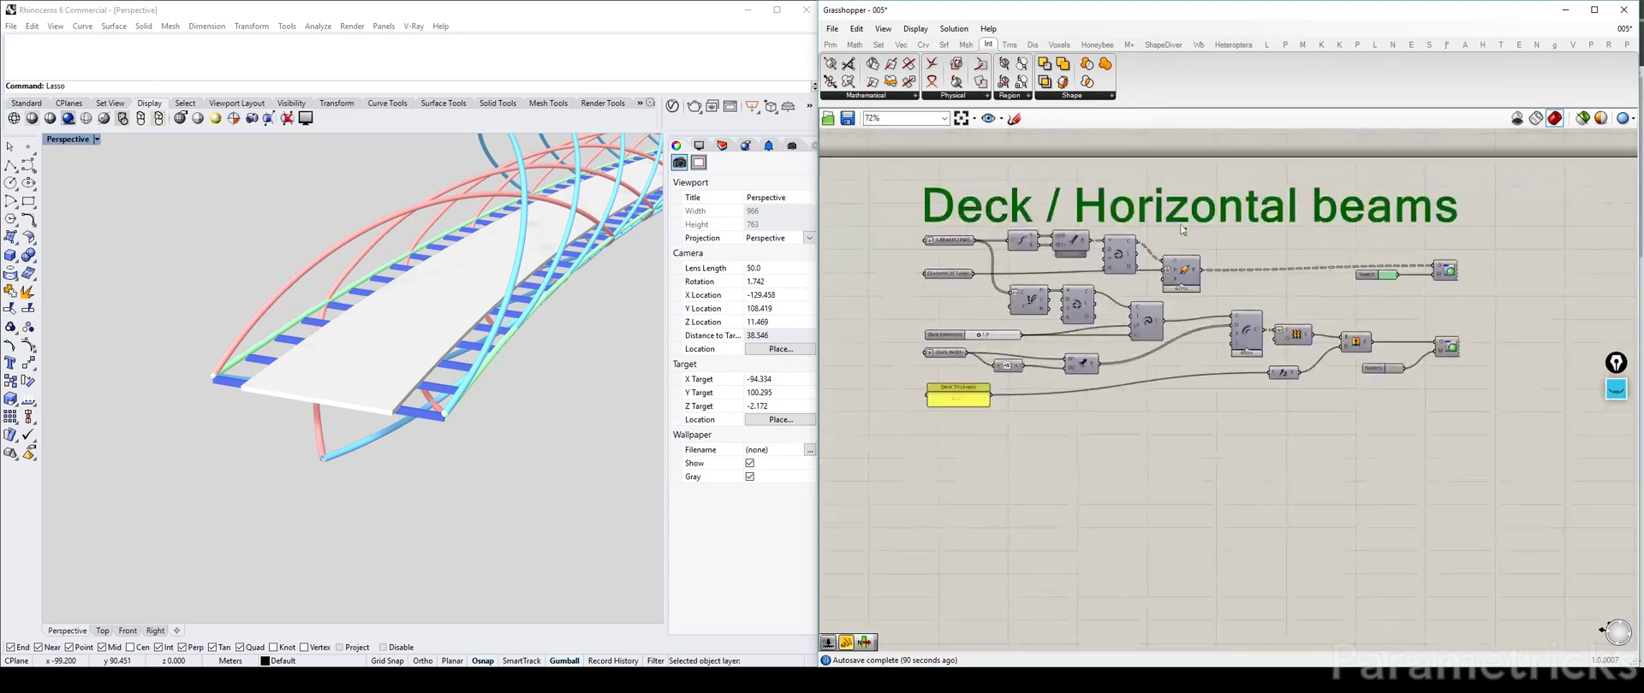
{"action": "left_click", "coordinate": [1246, 481]}
{"action": "key", "text": "ctrl+s"}
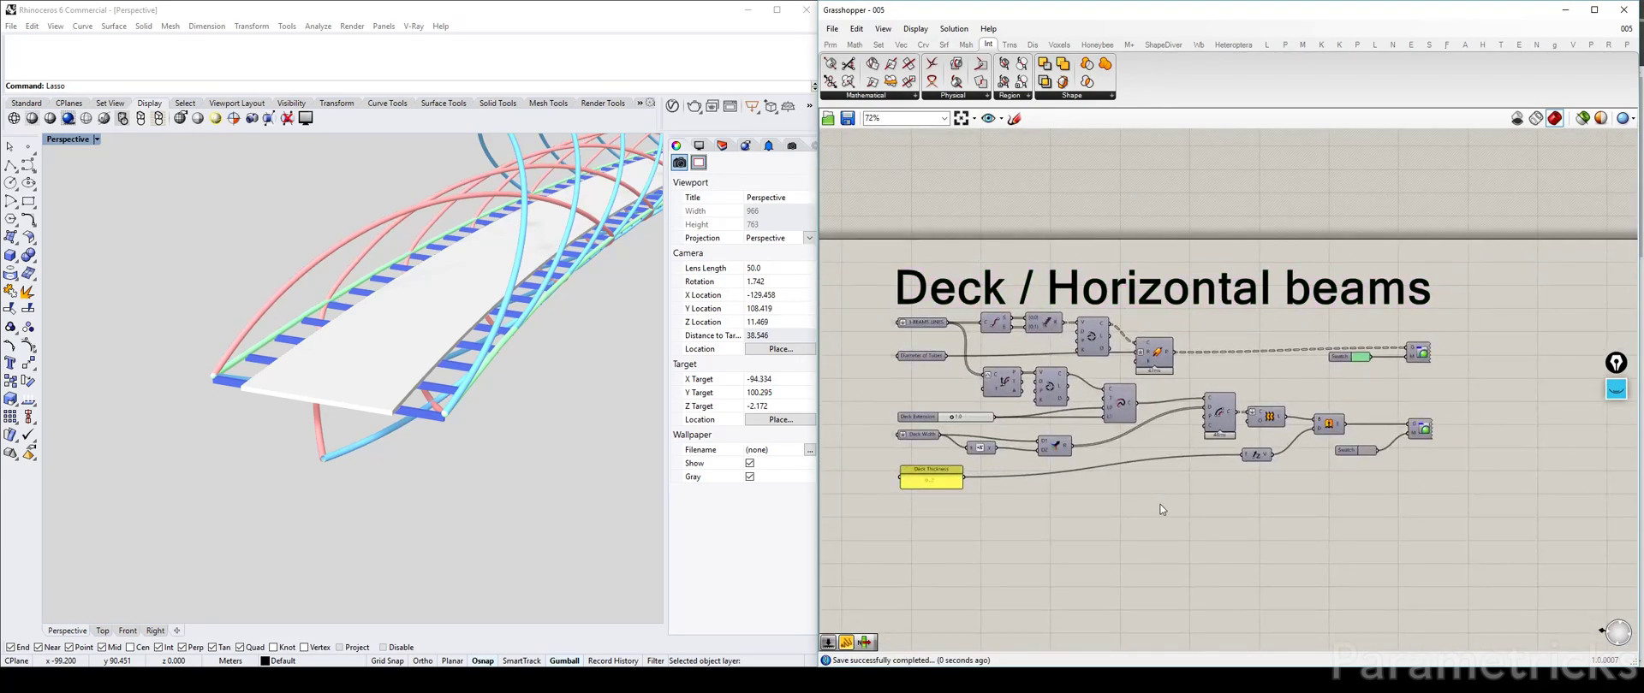